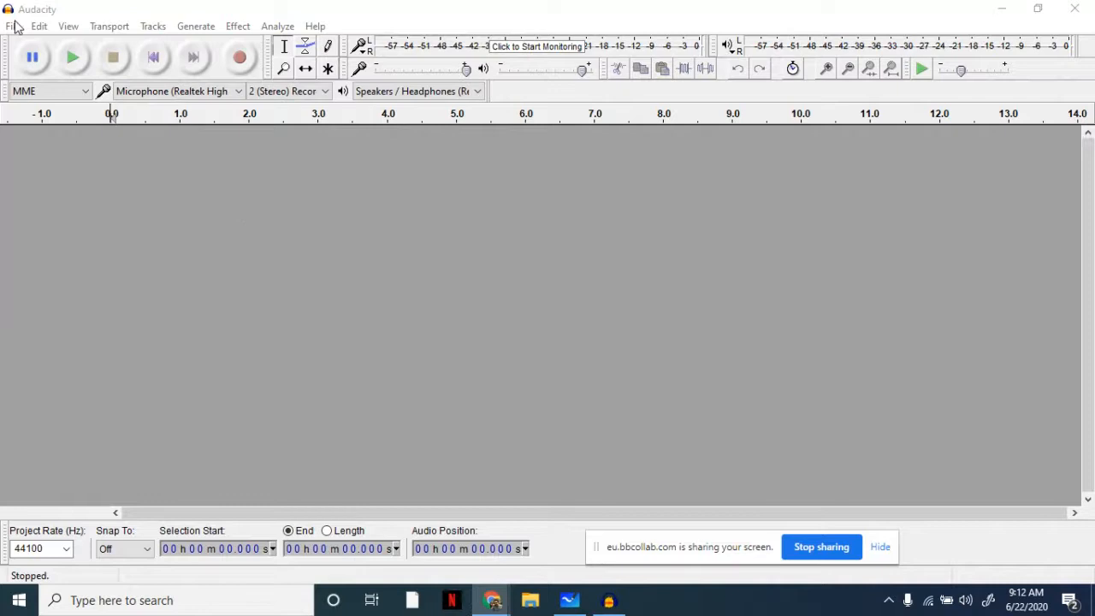
Import the Alan Walker - Fade audio file, browsing through the Mission Sound folder, and reduce the height of its track.
click(13, 25)
mouse_move(84, 220)
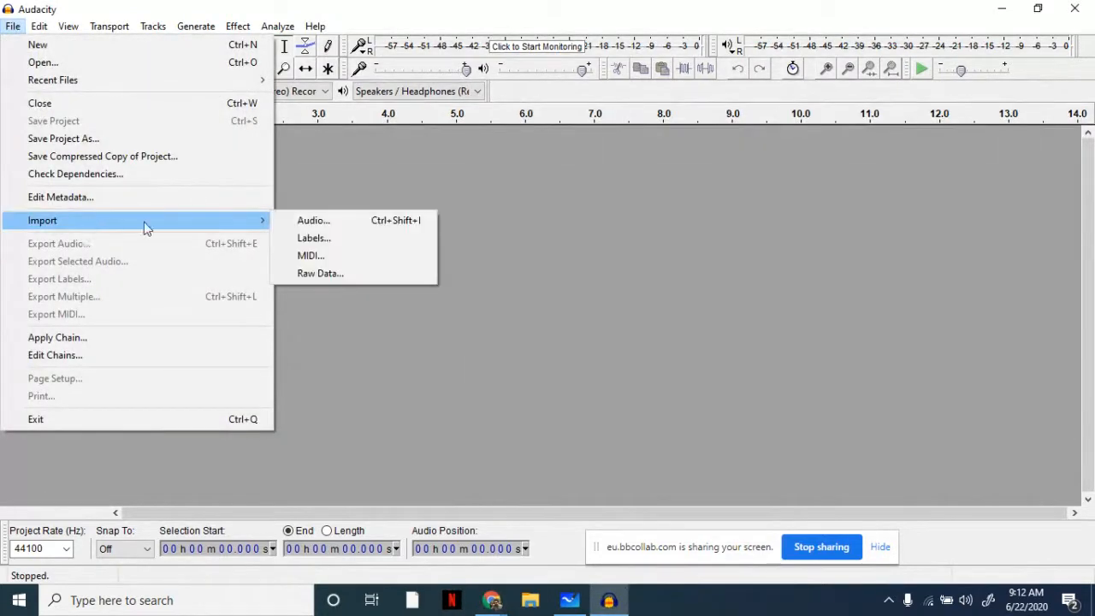
click(301, 221)
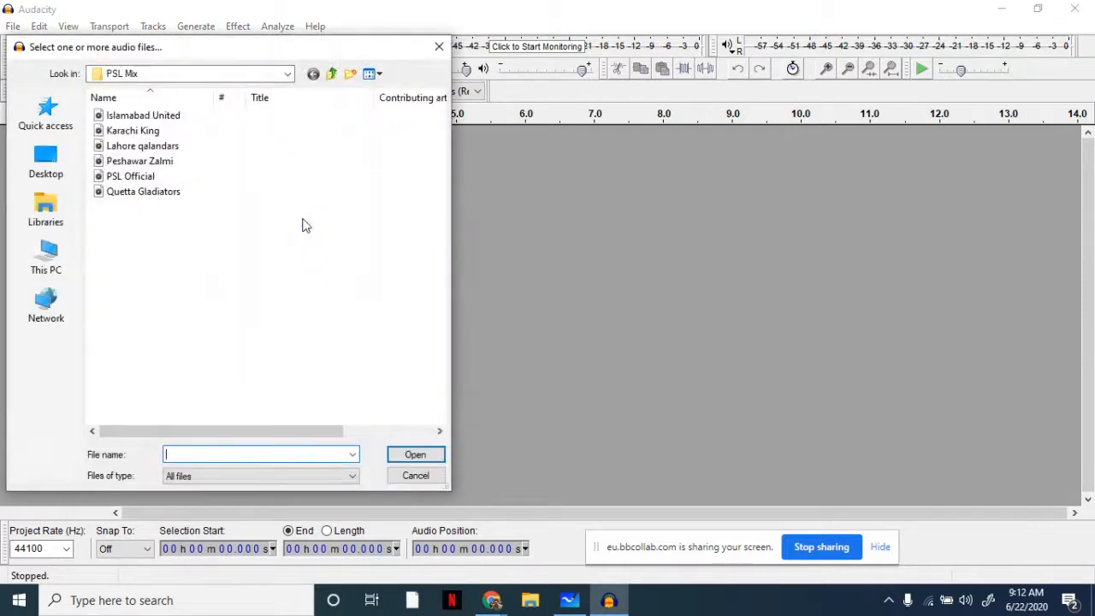
click(334, 75)
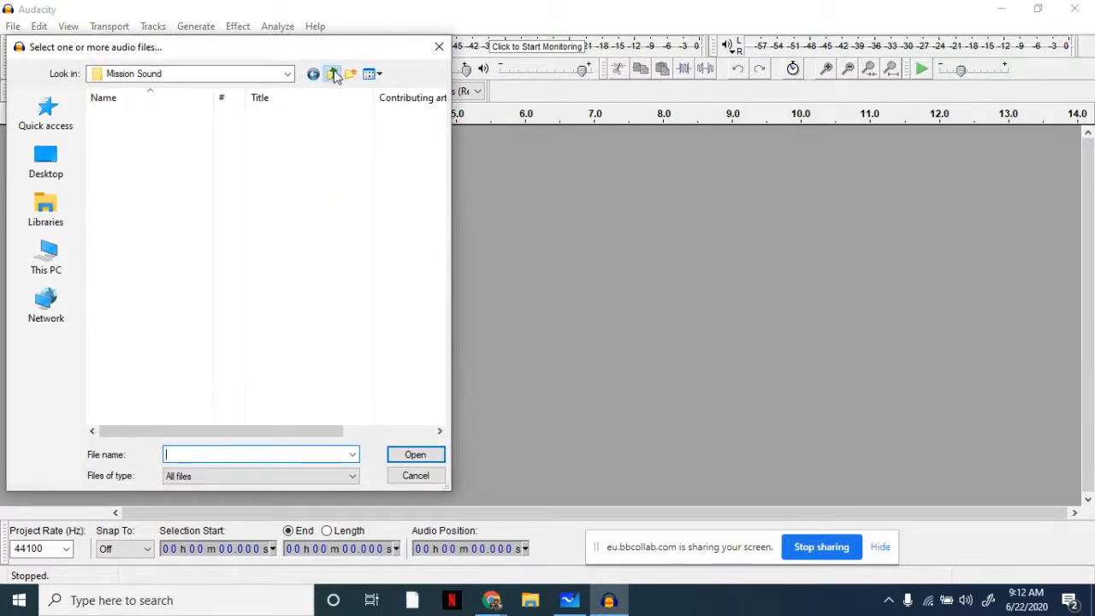
double_click(161, 178)
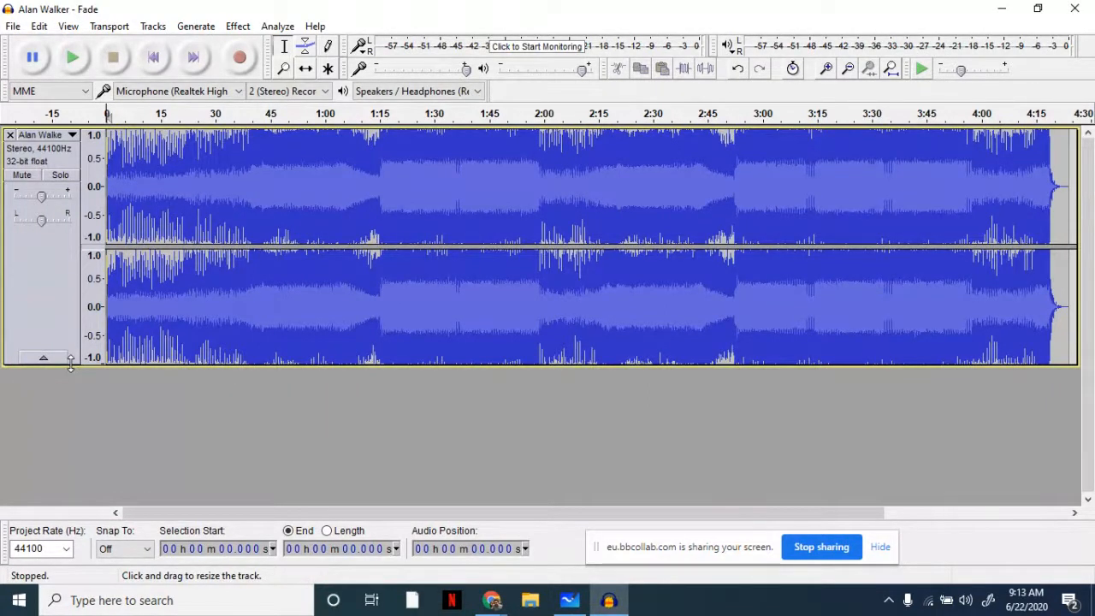
drag(71, 363, 67, 310)
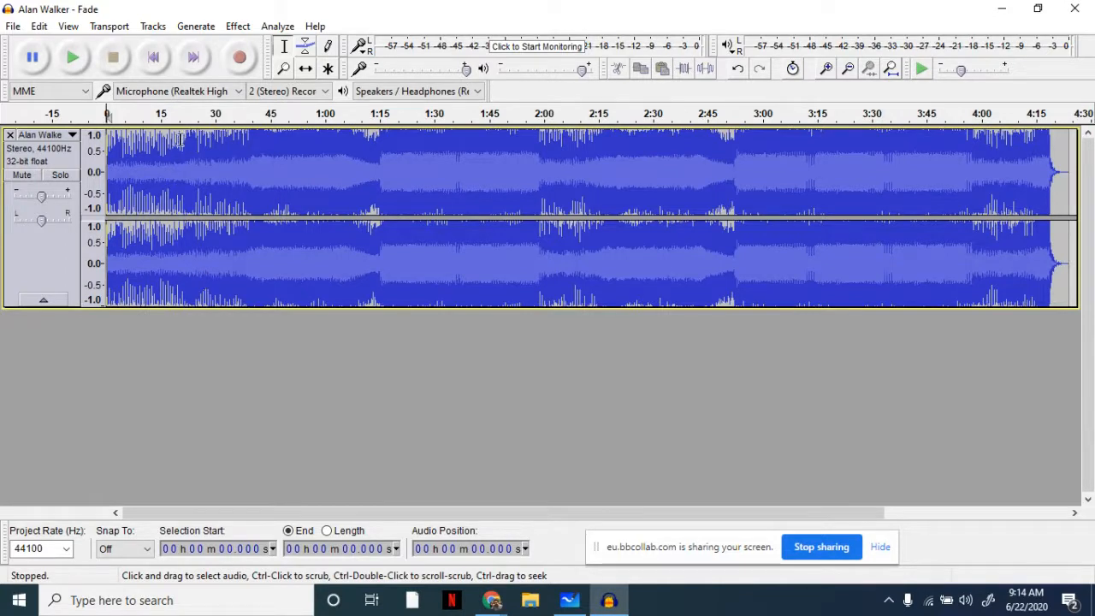
Select the track's opening up to about 17.8 s, and replace that selection with about 13.2 s to 1:00.2.
drag(171, 158, 77, 183)
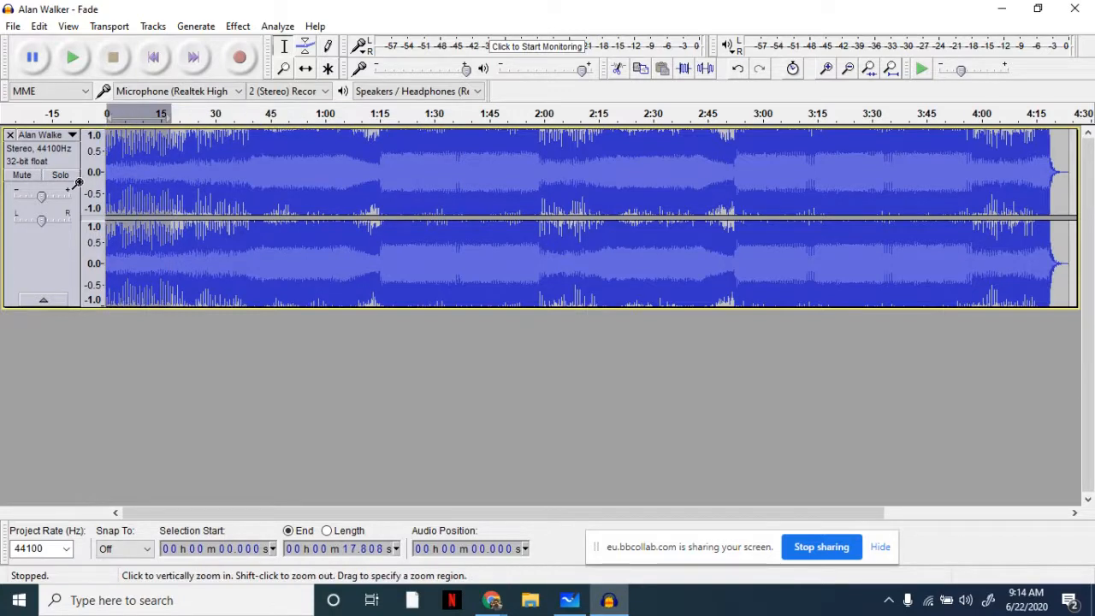
click(236, 182)
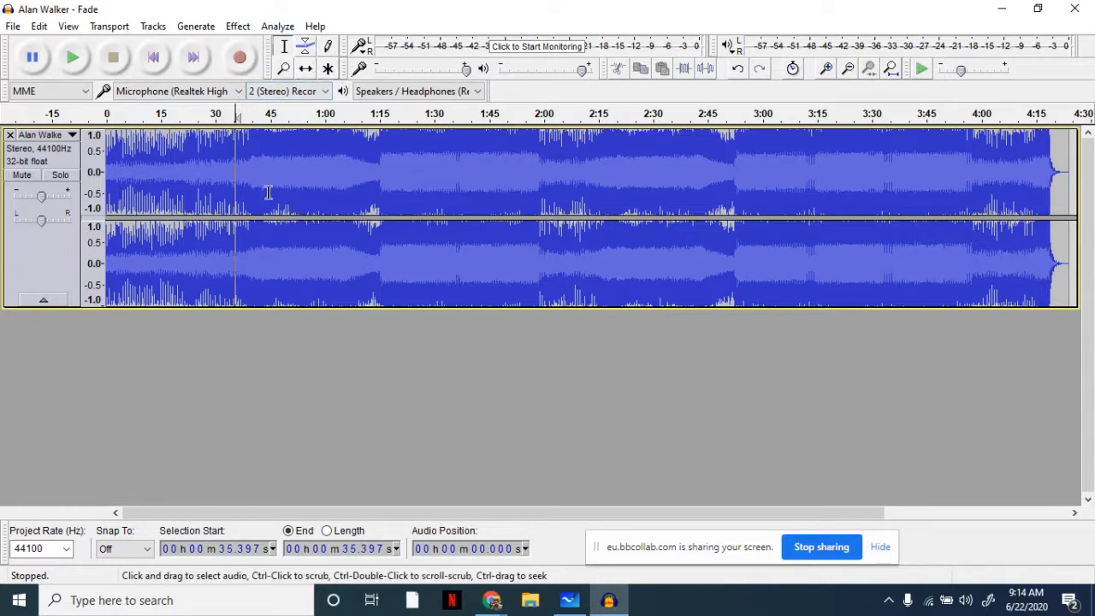
click(286, 49)
drag(155, 177, 325, 176)
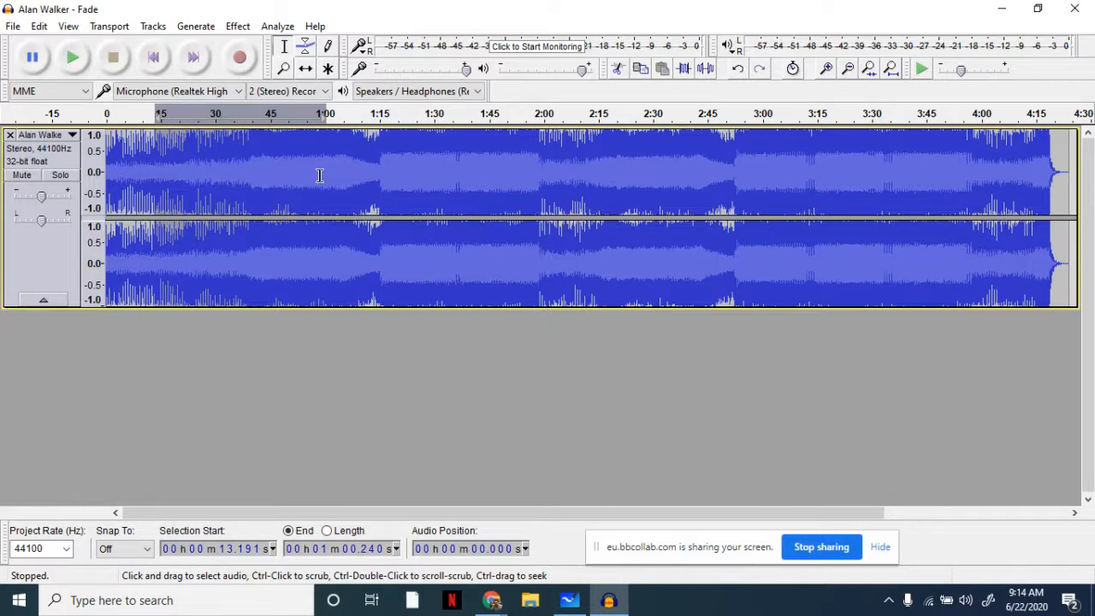
Place the cursor at about 14.95 s in the track and set the selection end to 31.000 s.
click(160, 175)
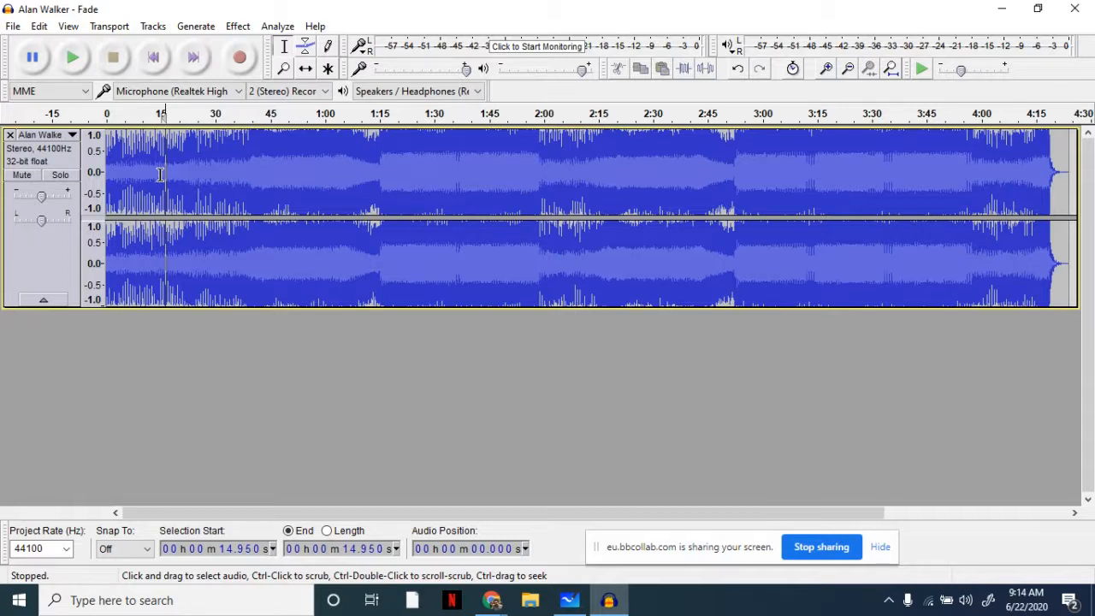
click(346, 548)
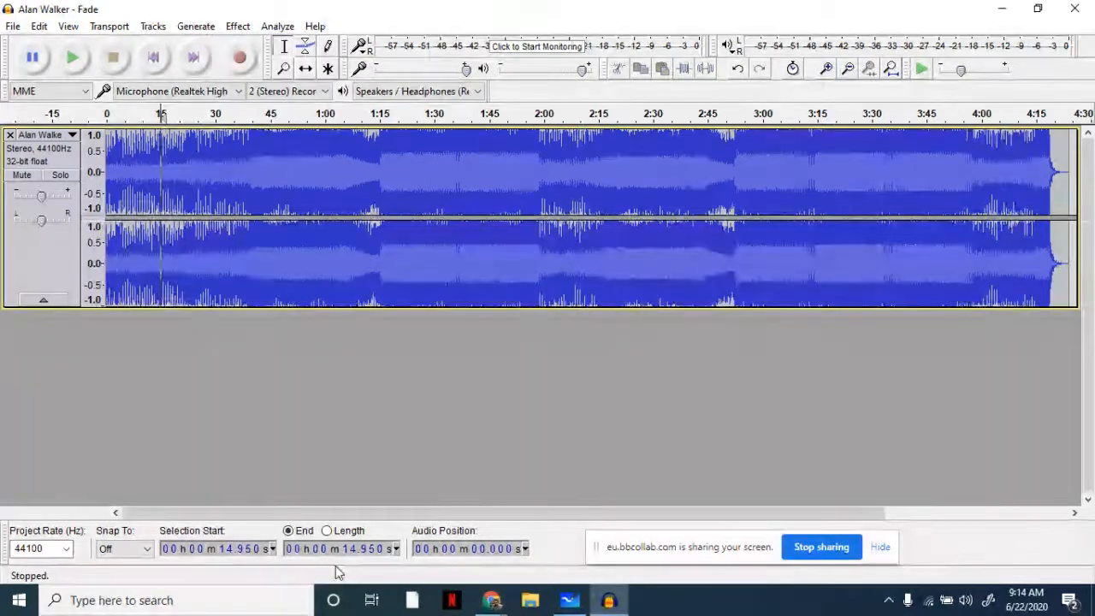
text(31000)
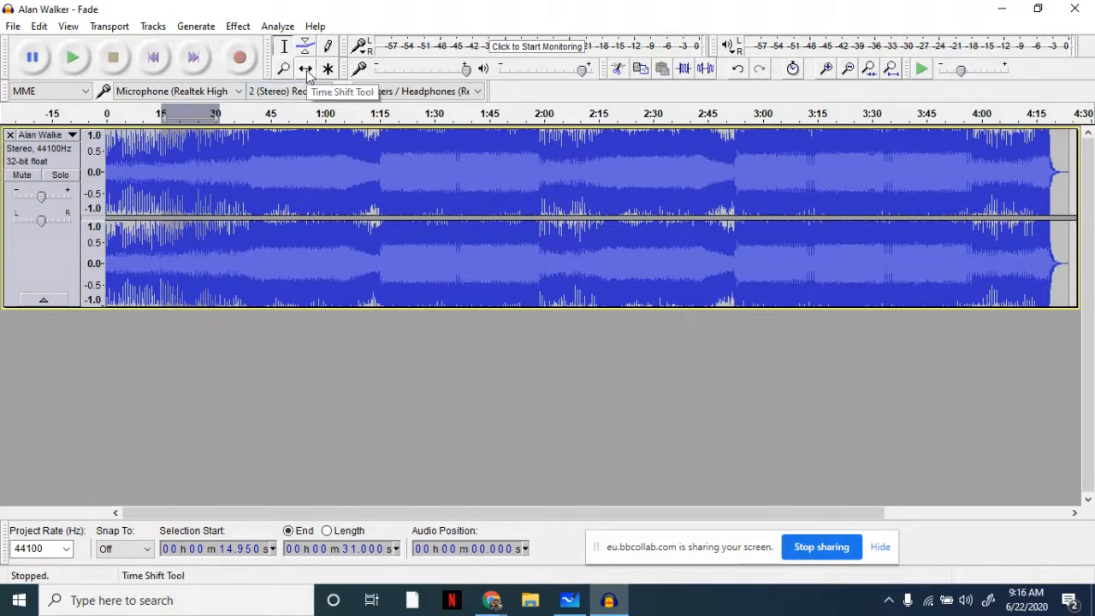
Shift the whole clip so it starts at about 15 s using the Time Shift Tool, and move it back to 0 s.
click(215, 165)
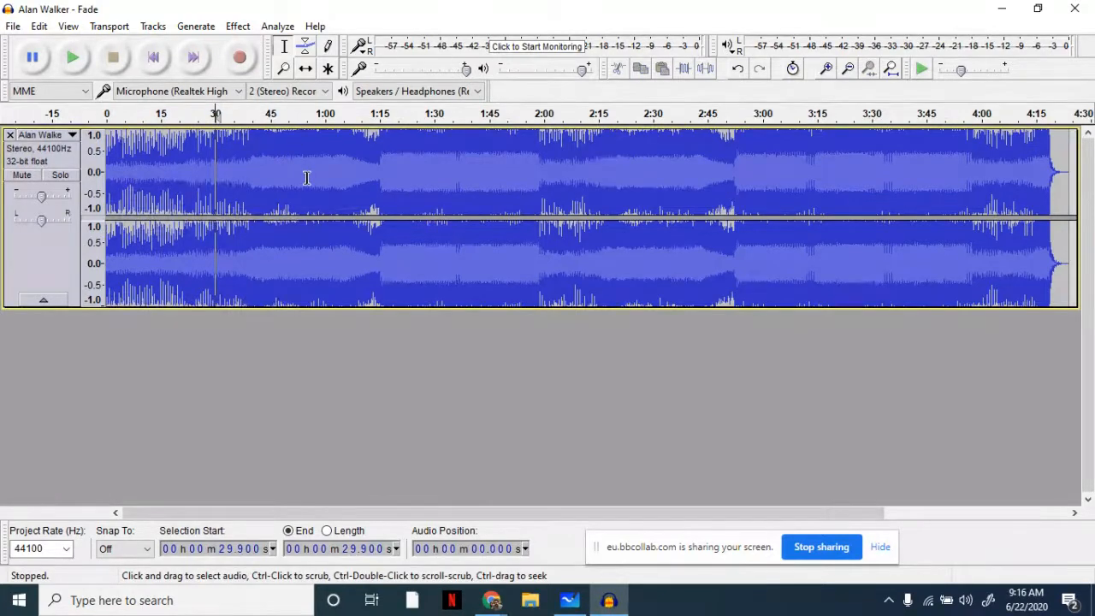
click(305, 70)
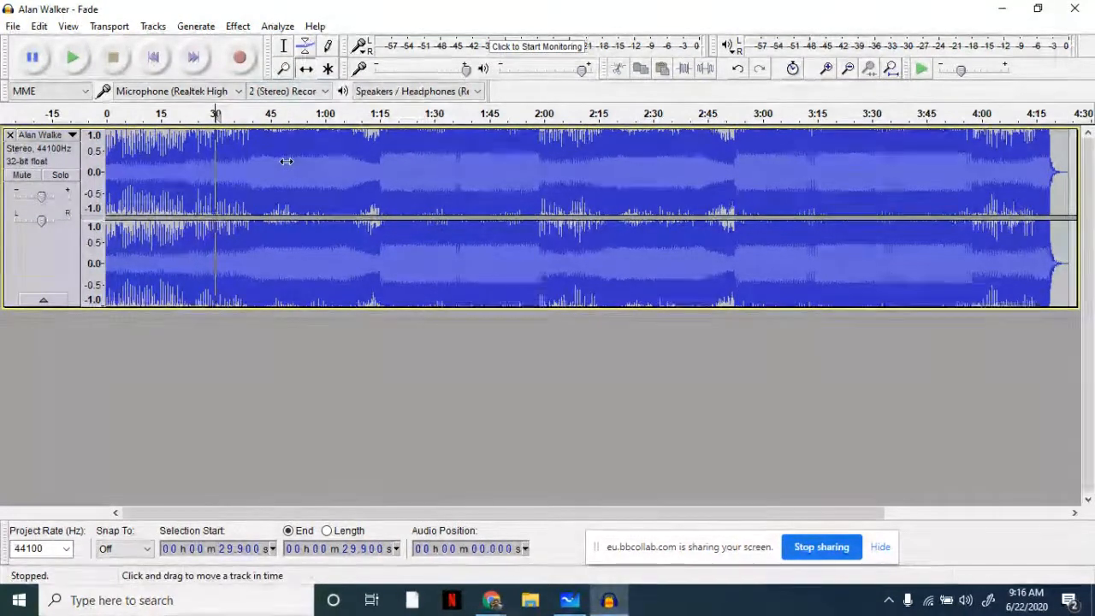
drag(287, 161, 341, 205)
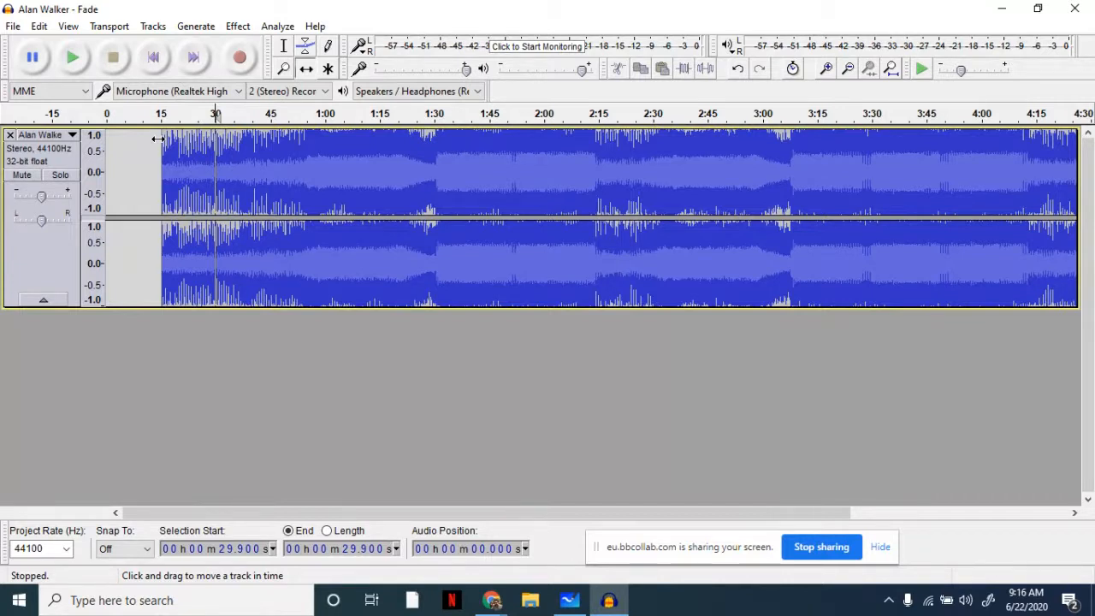
drag(191, 139, 136, 144)
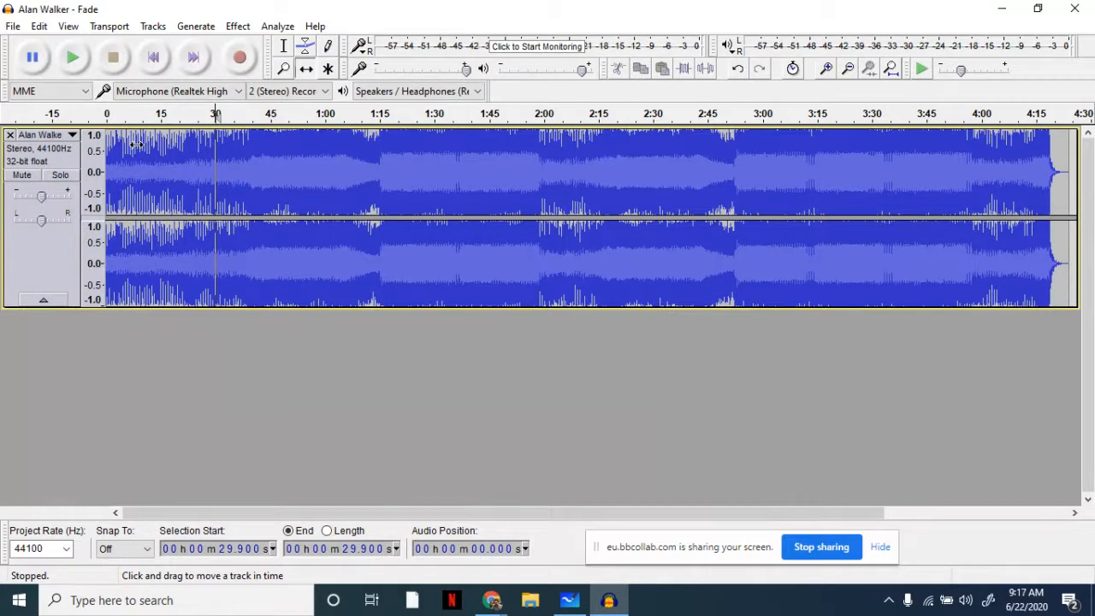
Select about 34.3 s to 49.9 s in Multi-Tool mode, and return to the Selection Tool after trying the Envelope Tool.
click(329, 71)
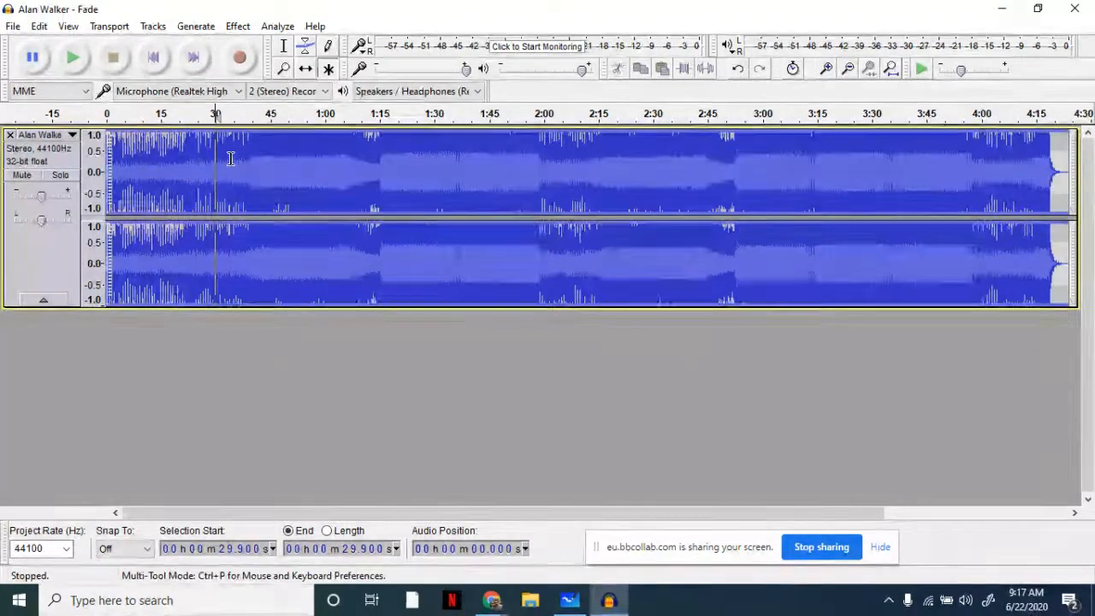
drag(231, 159, 288, 161)
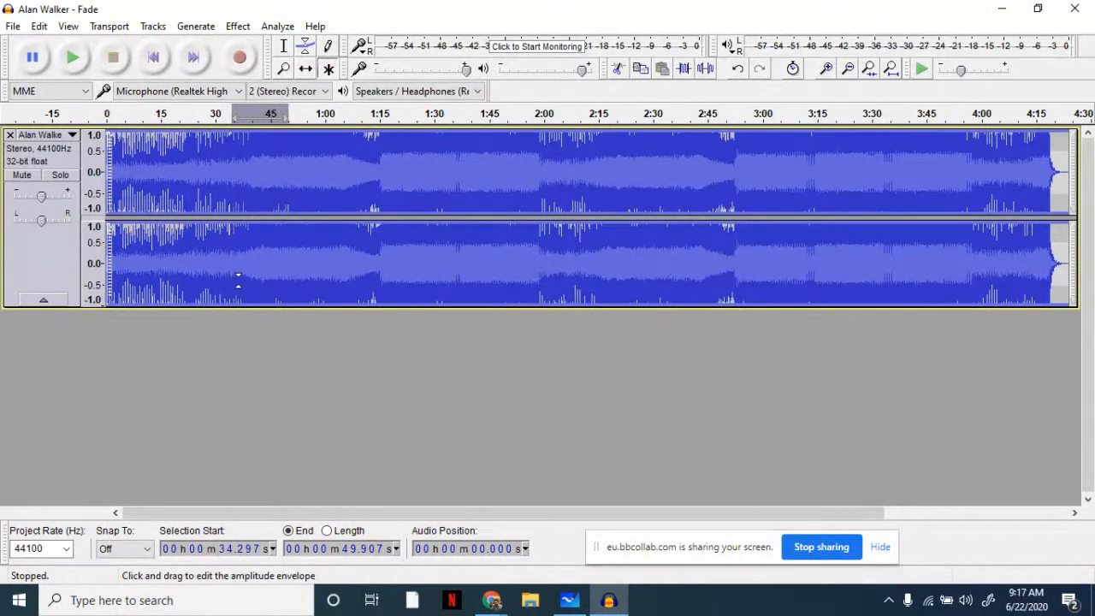
click(304, 50)
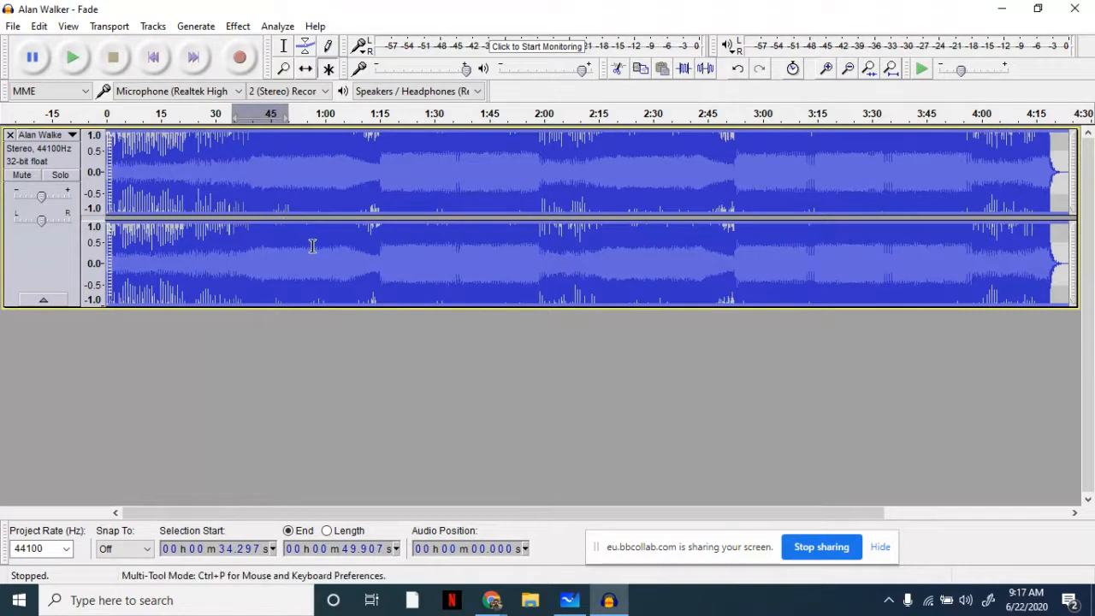
click(285, 48)
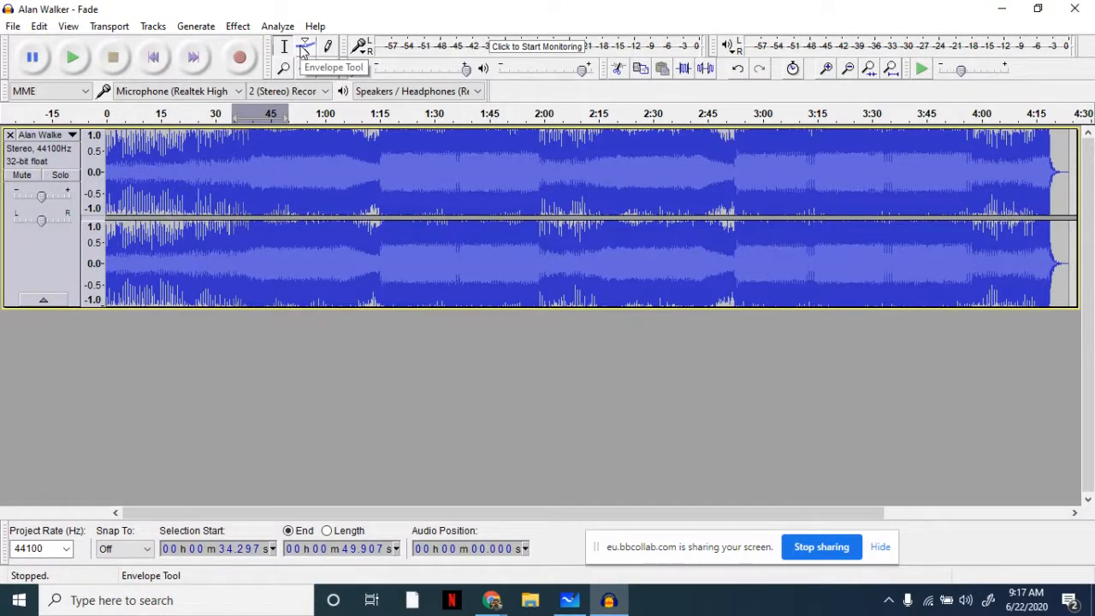
click(306, 50)
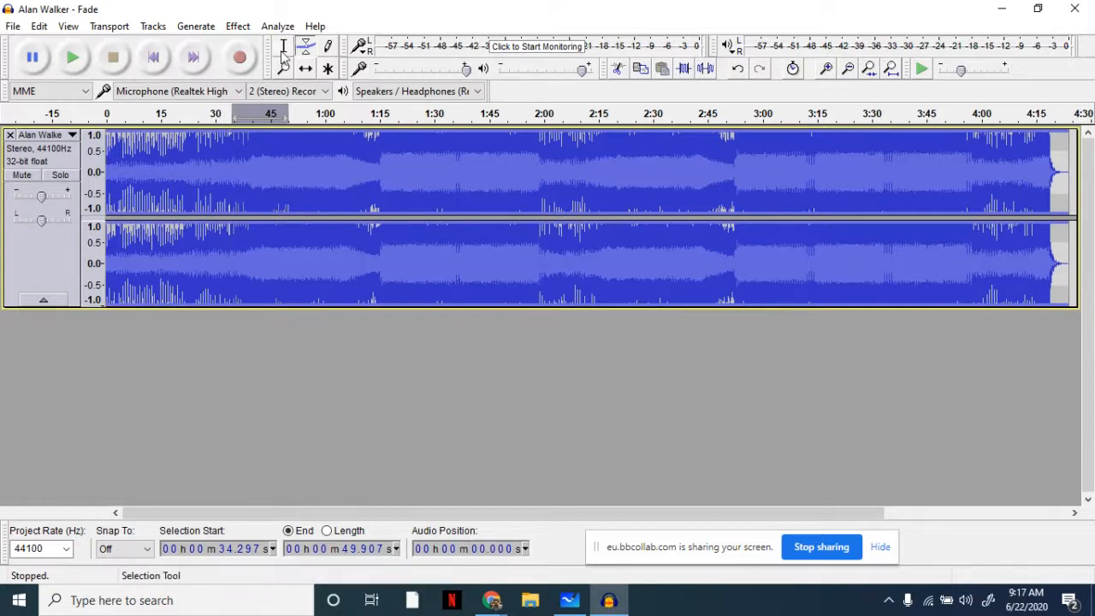
click(284, 49)
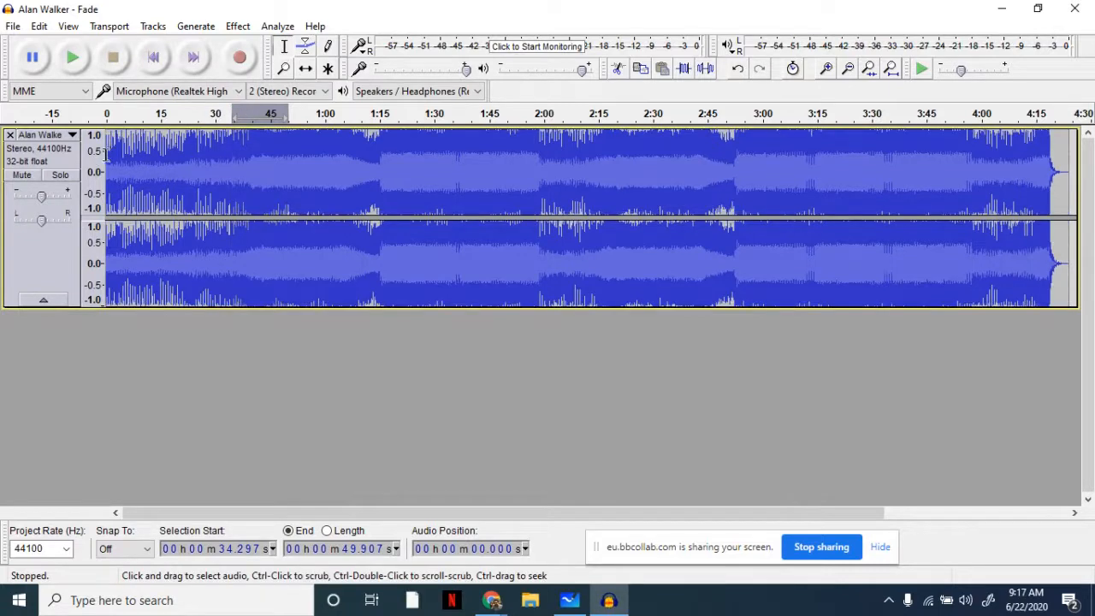
Place the cursor at the very start of the track and play its opening seconds twice.
click(106, 152)
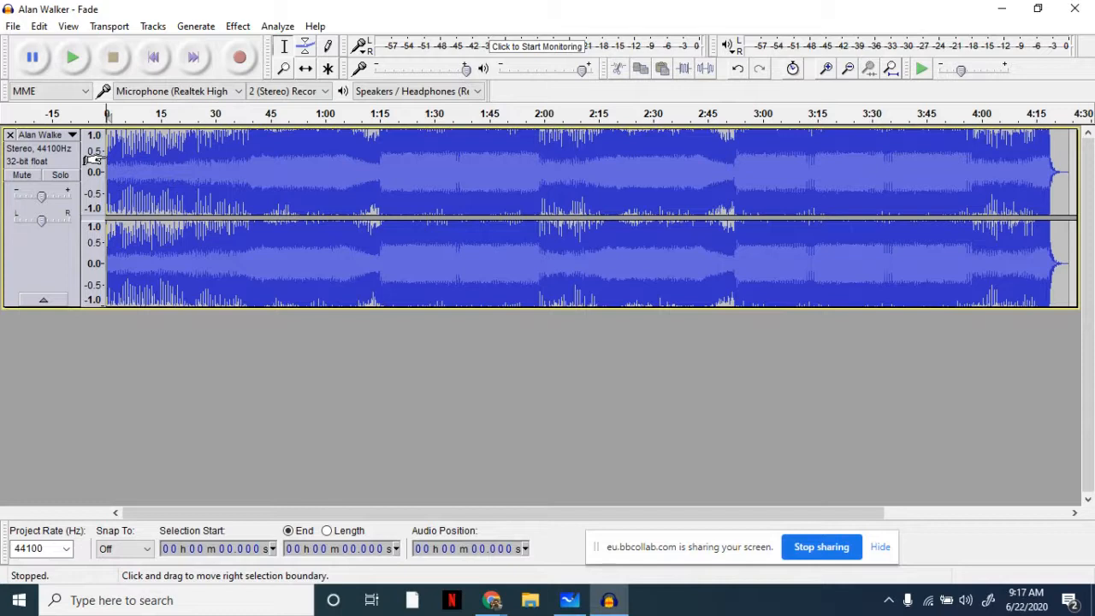
key(space)
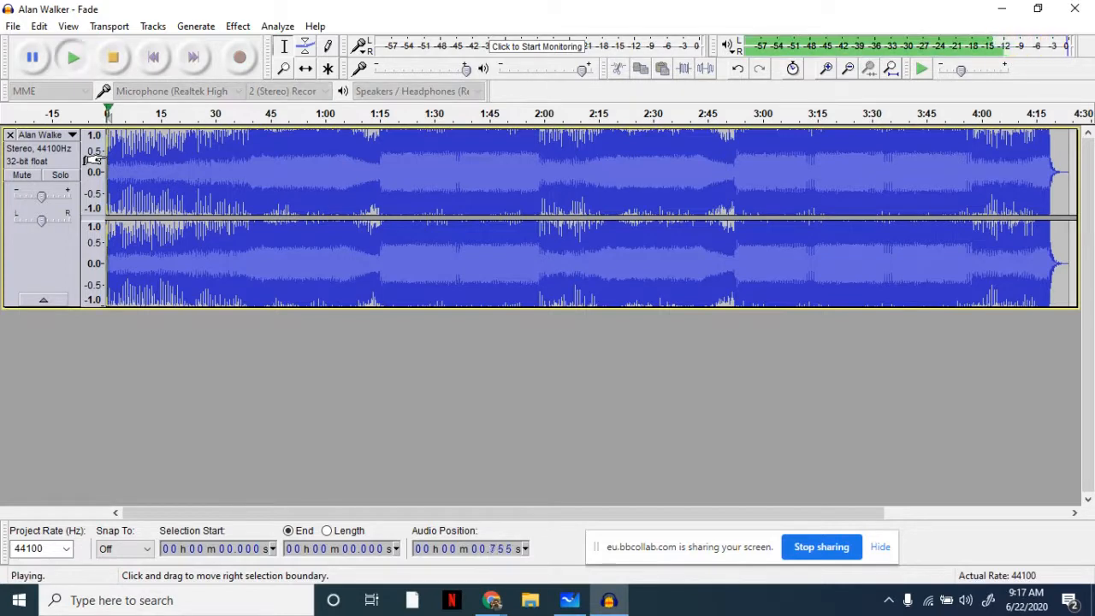
key(space)
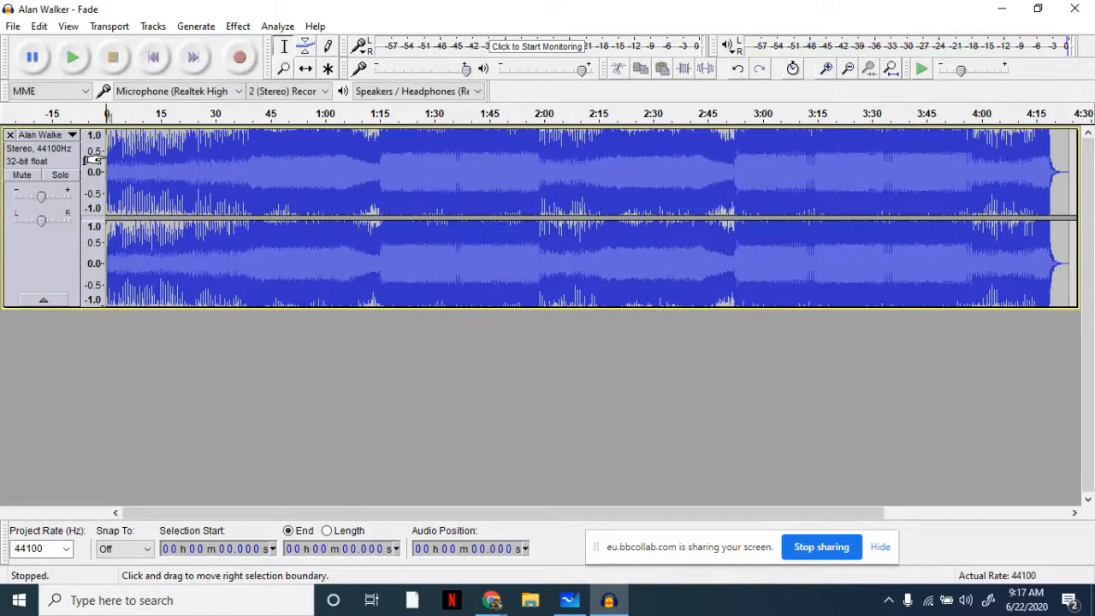
key(space)
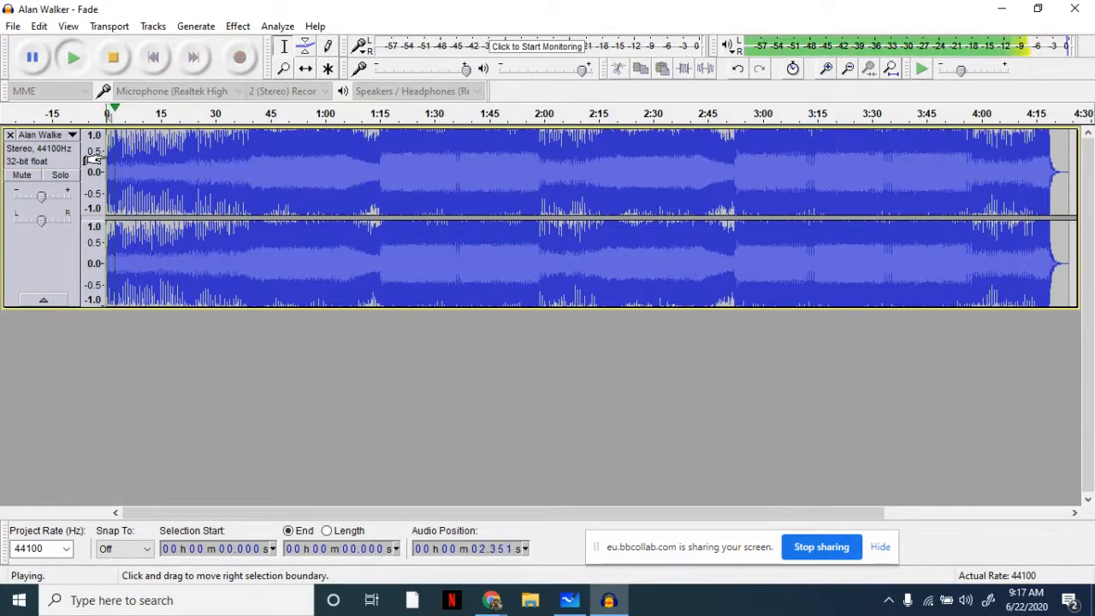
key(space)
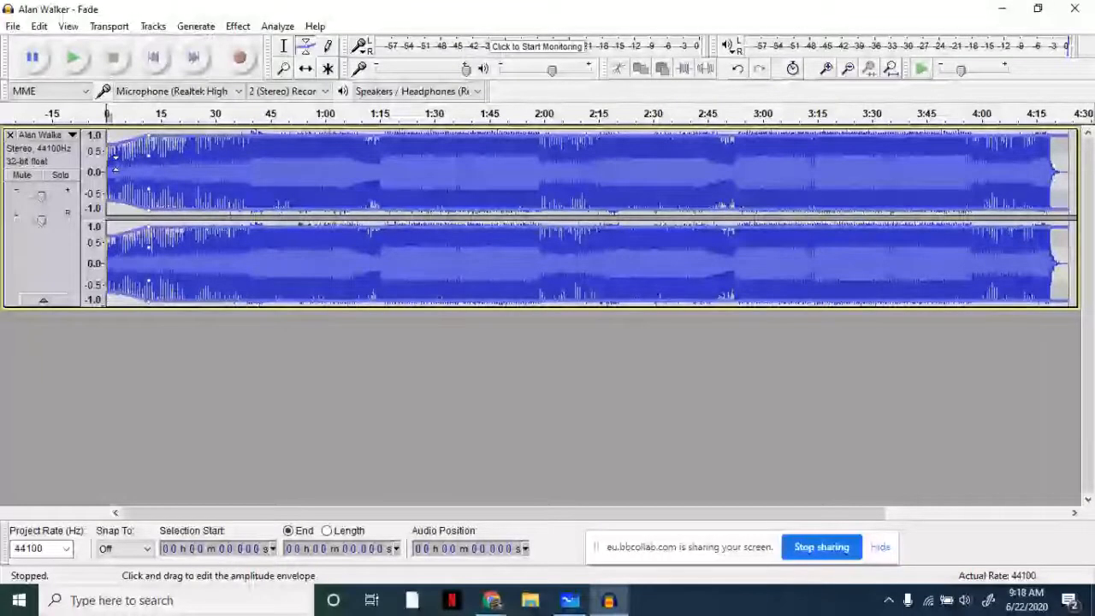
Shape the track's opening amplitude envelope with control points at about 3, 19 and 32 s, keeping the start quieter, and return to the Selection Tool.
drag(116, 163, 175, 147)
click(177, 167)
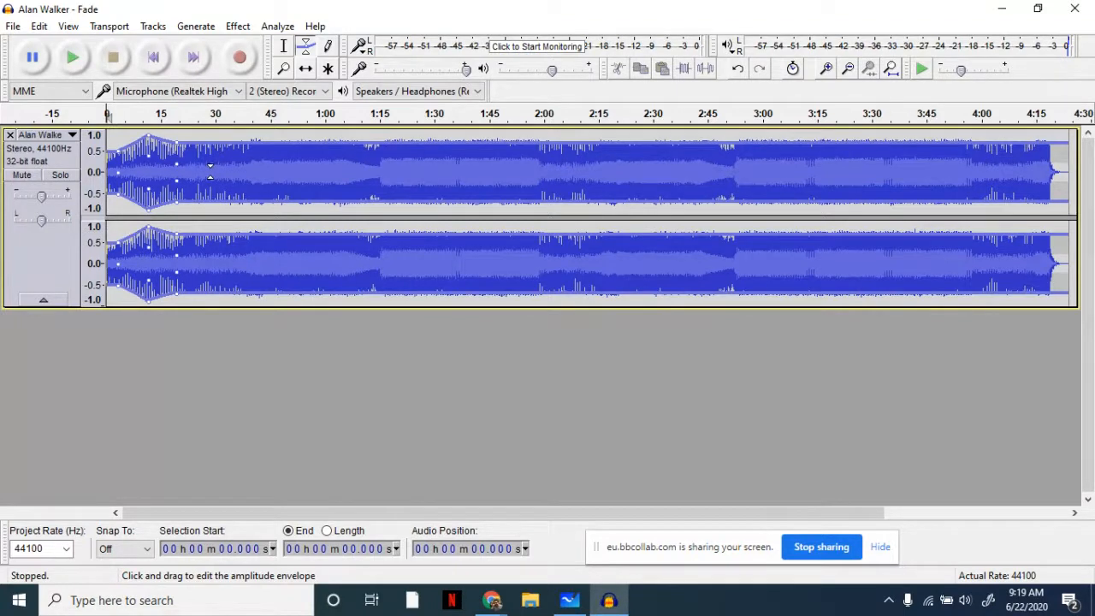
drag(209, 168, 223, 188)
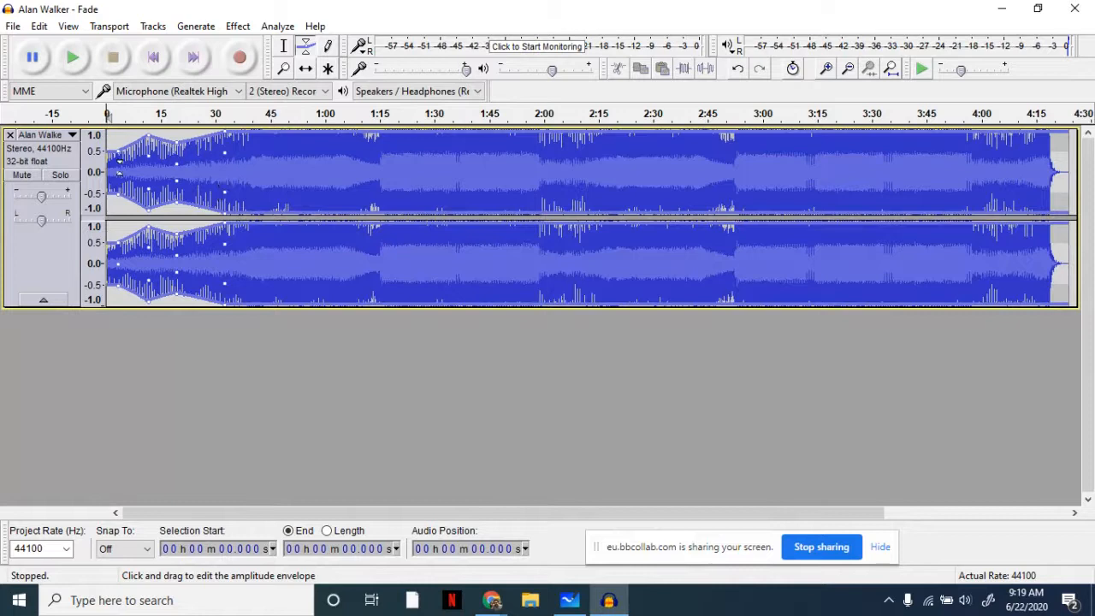
click(283, 46)
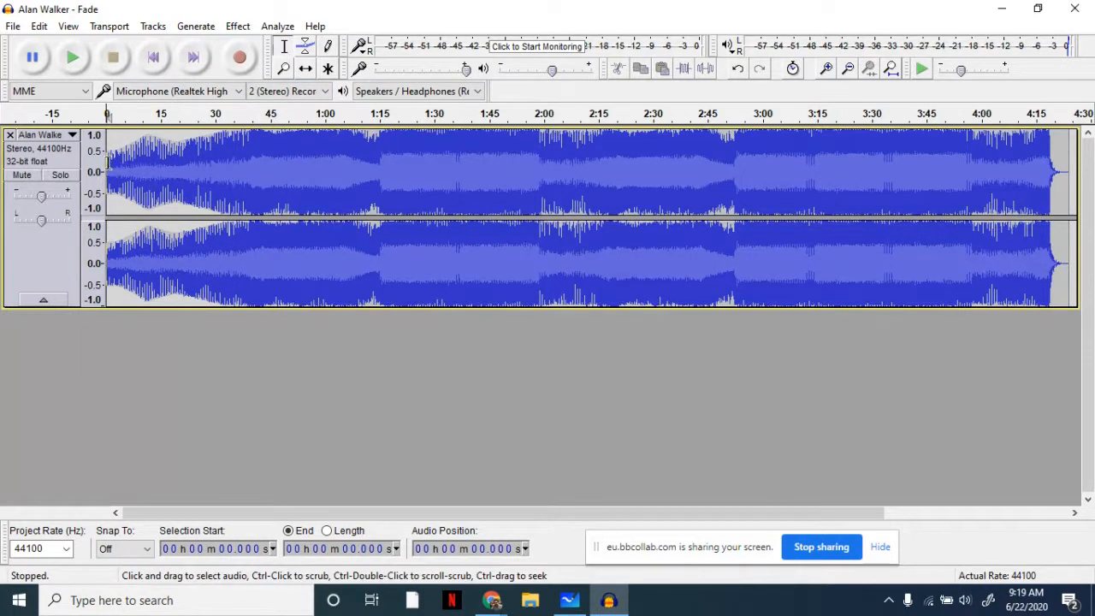
Play the envelope-edited opening from the start several times while checking the playback level meter.
key(space)
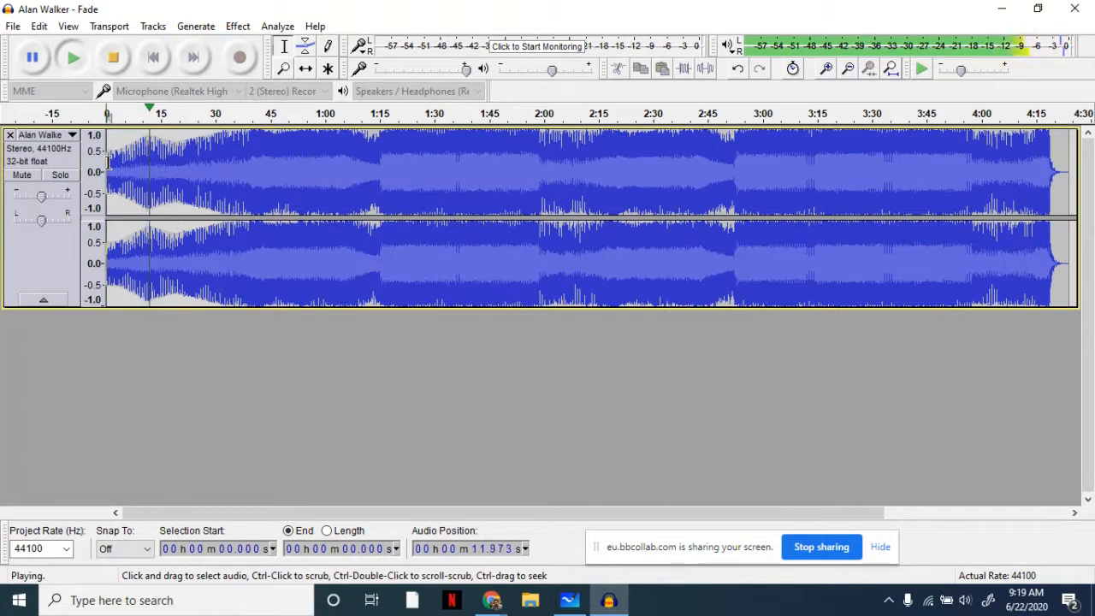
key(space)
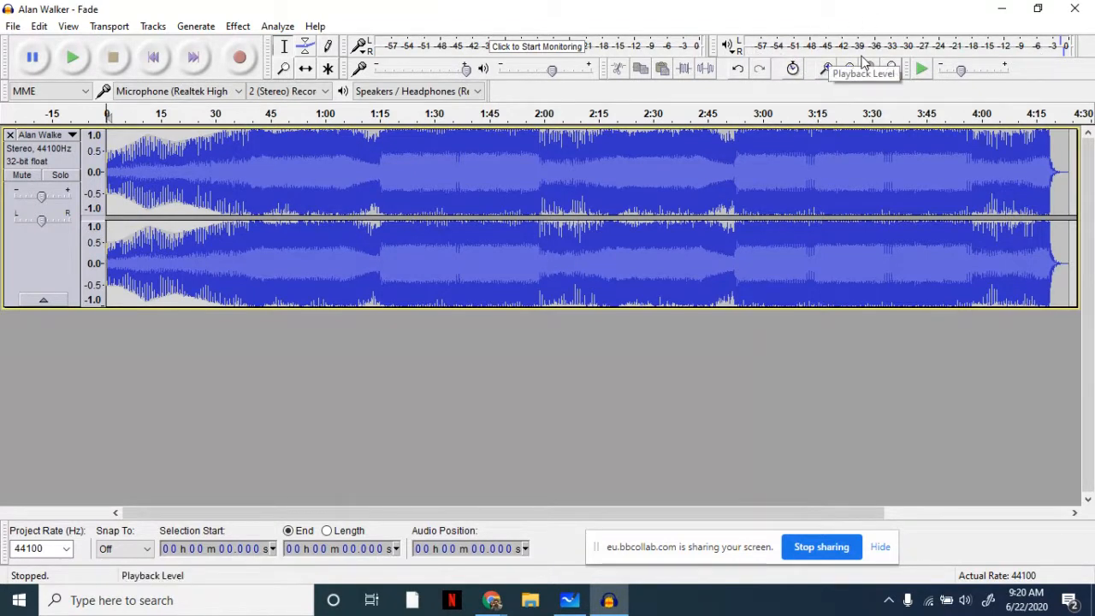
key(space)
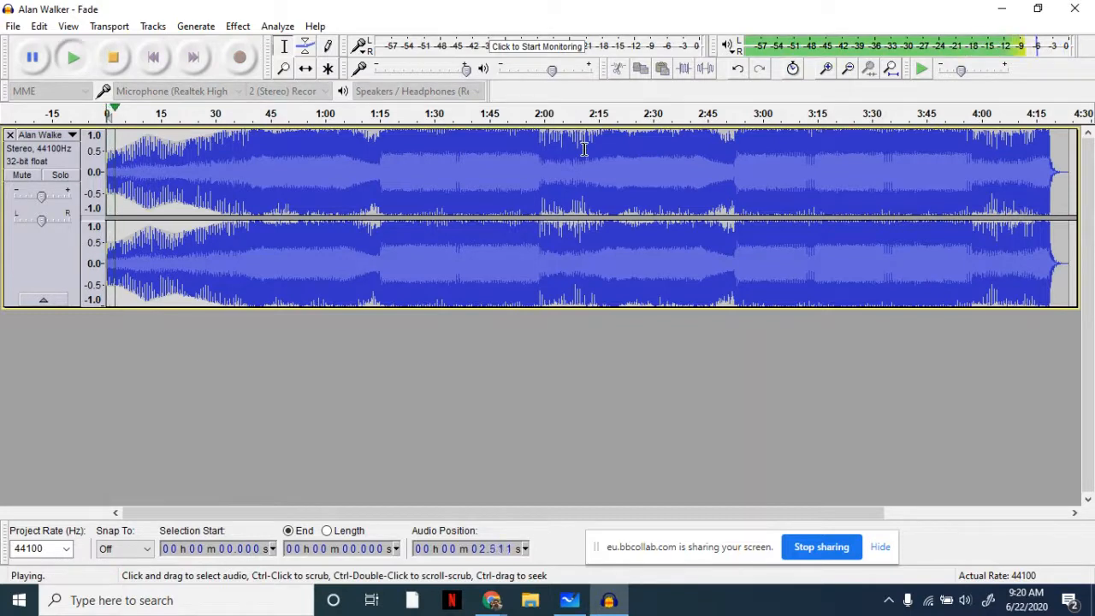
key(space)
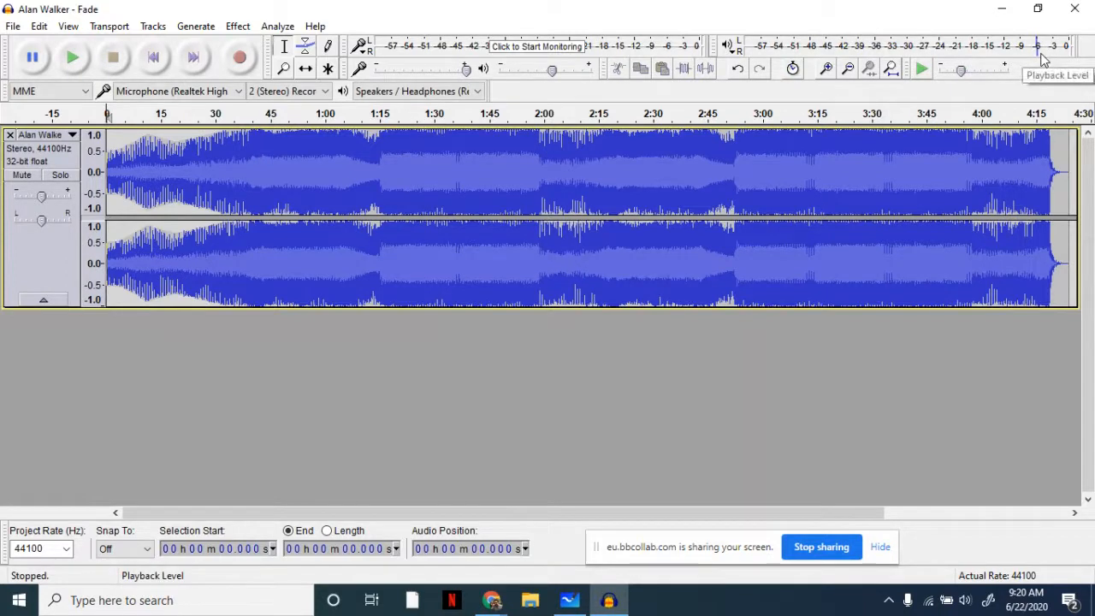
key(space)
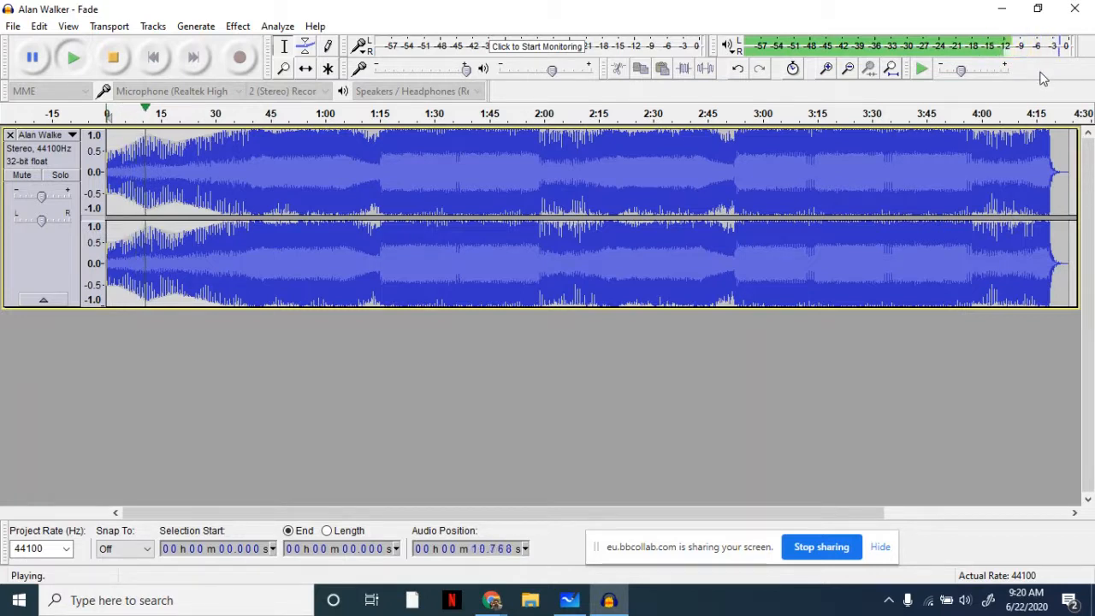
key(space)
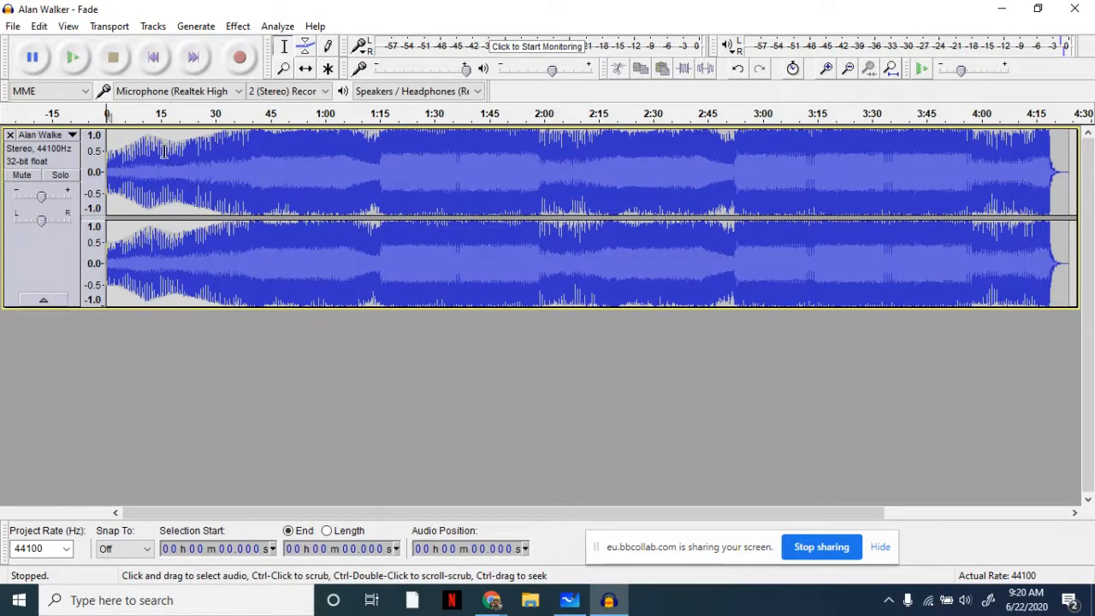
Undo the envelope shaping of the track's opening.
key(ctrl+z)
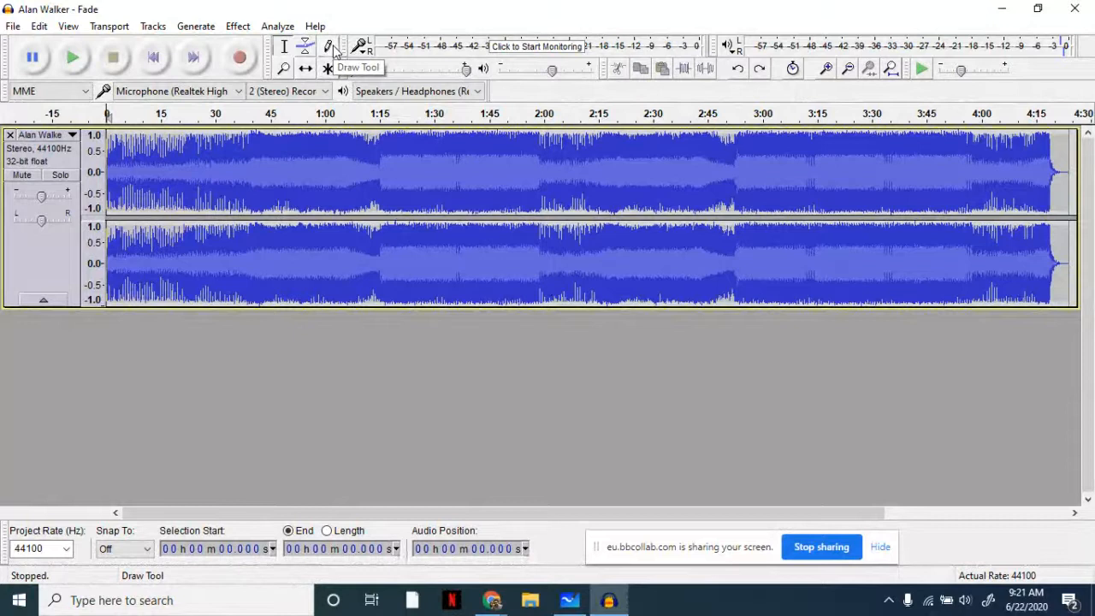
Select the track from 0 to about 11.4 s and apply the Fade In effect.
click(118, 164)
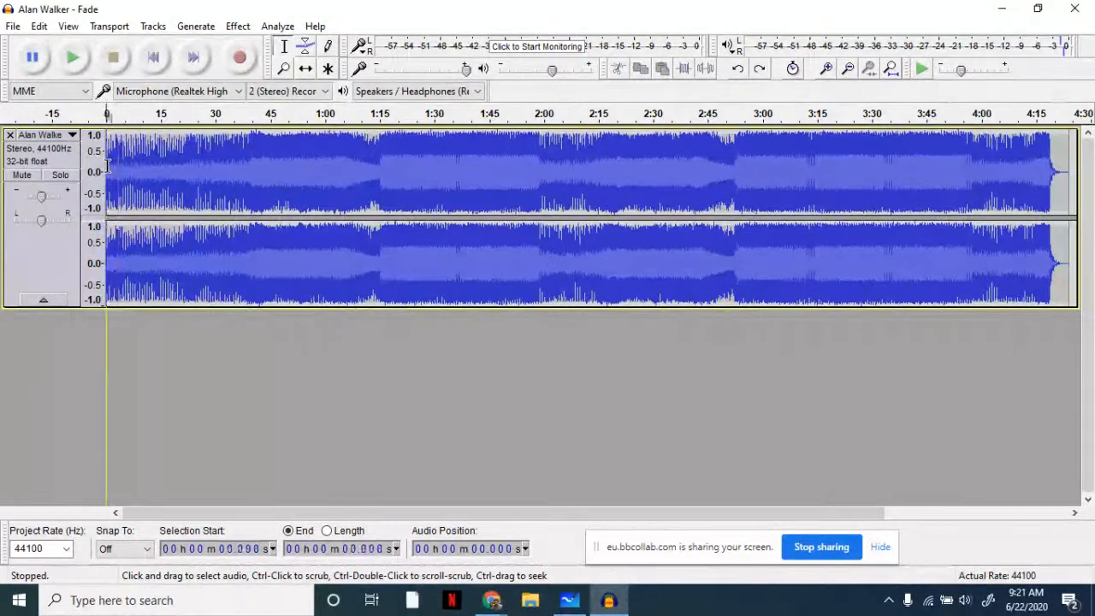
drag(105, 167, 151, 178)
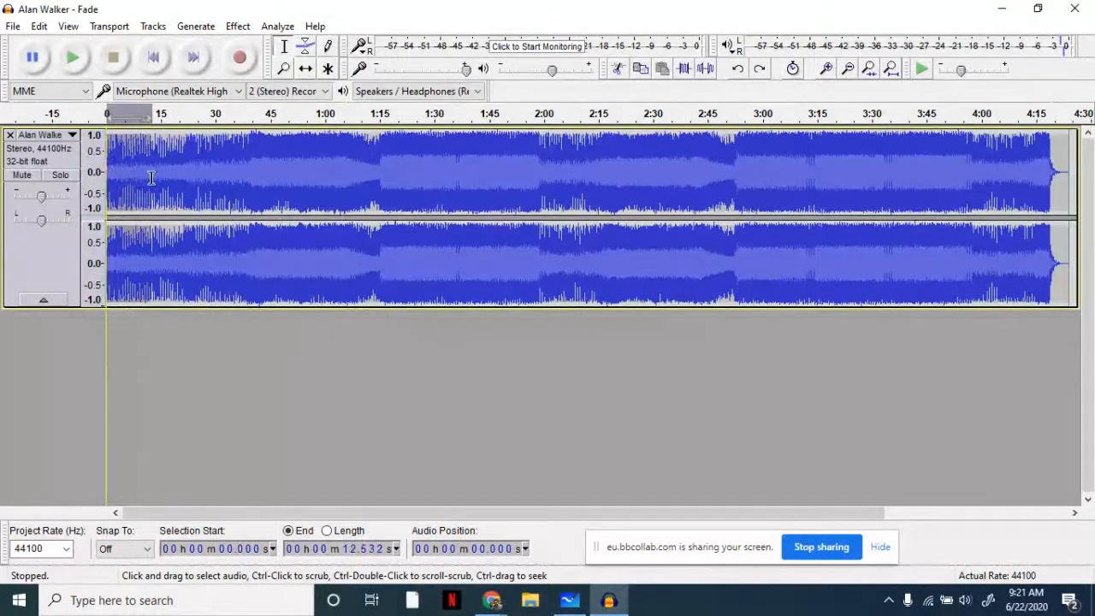
click(108, 169)
drag(107, 170, 147, 183)
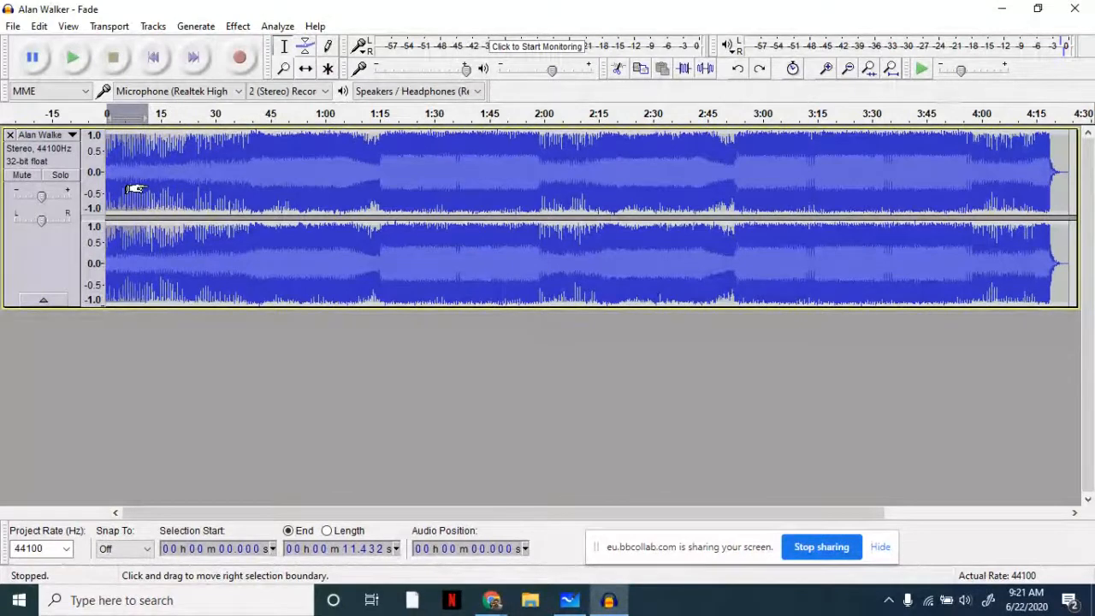
click(240, 27)
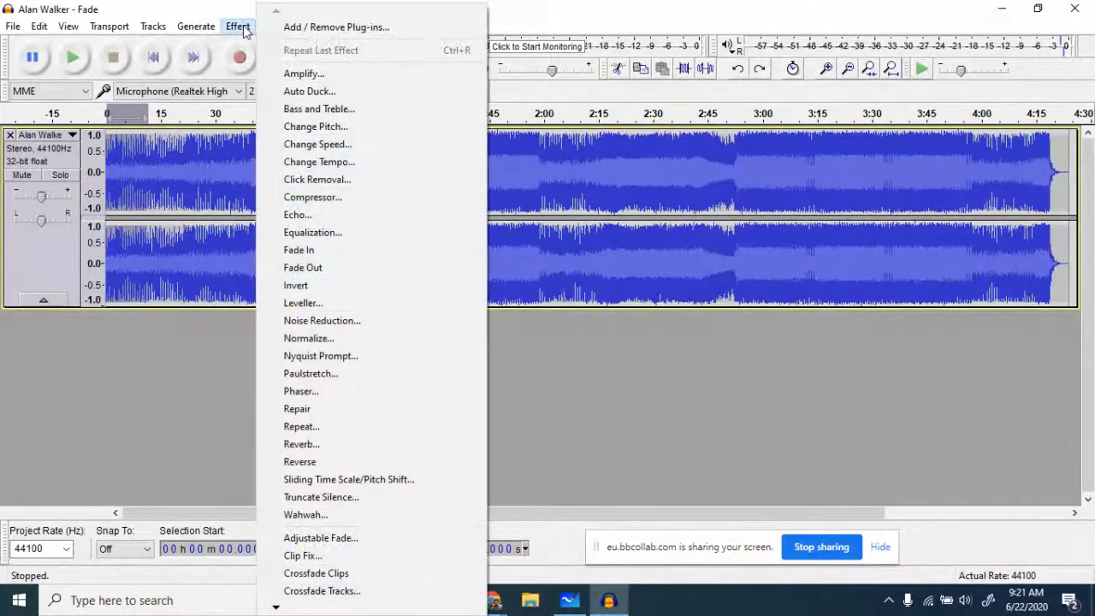
click(330, 253)
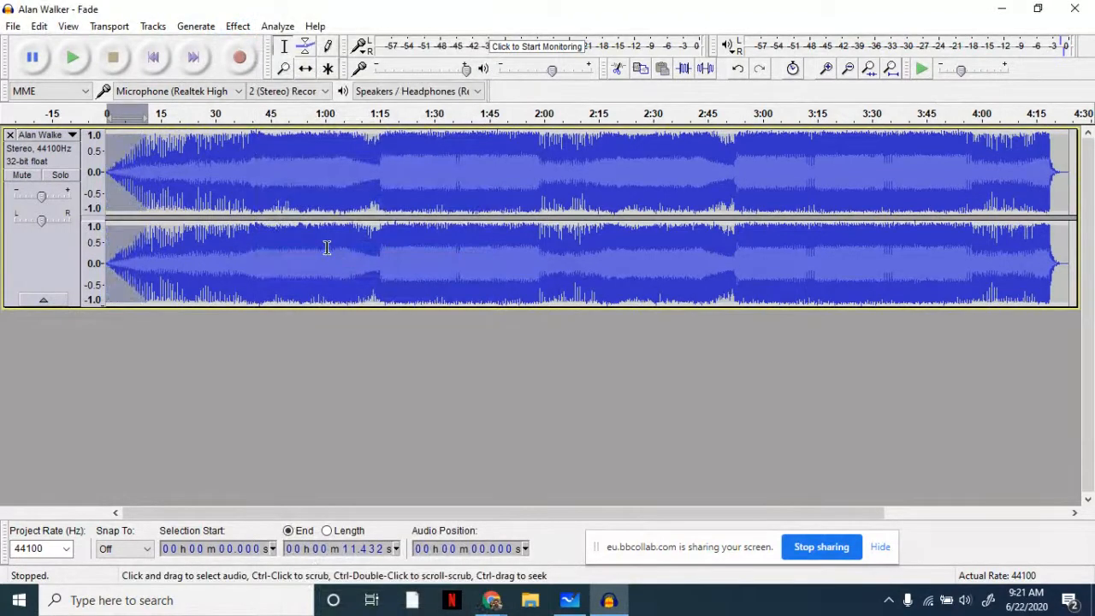
Play the faded-in opening from about 0.9 s for several seconds, and glance at the open browser windows before returning to the track.
click(108, 173)
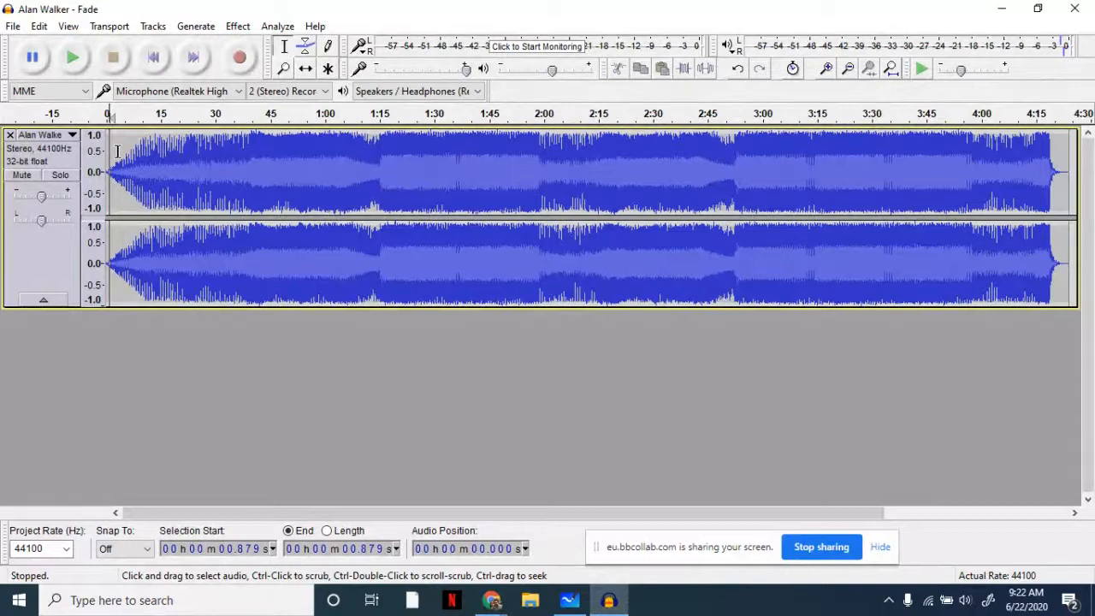
key(space)
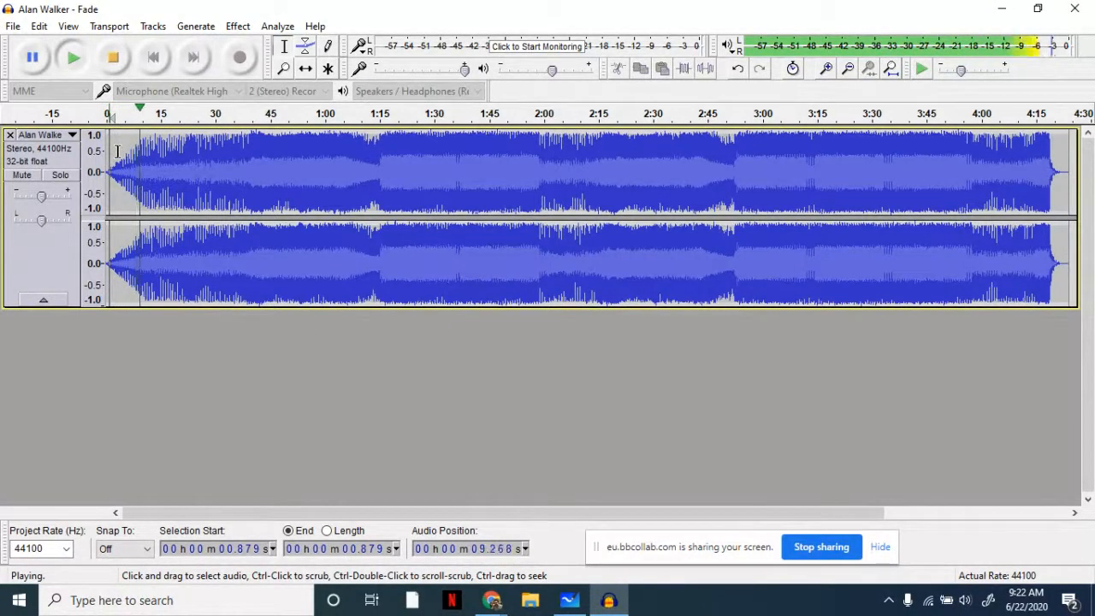
key(space)
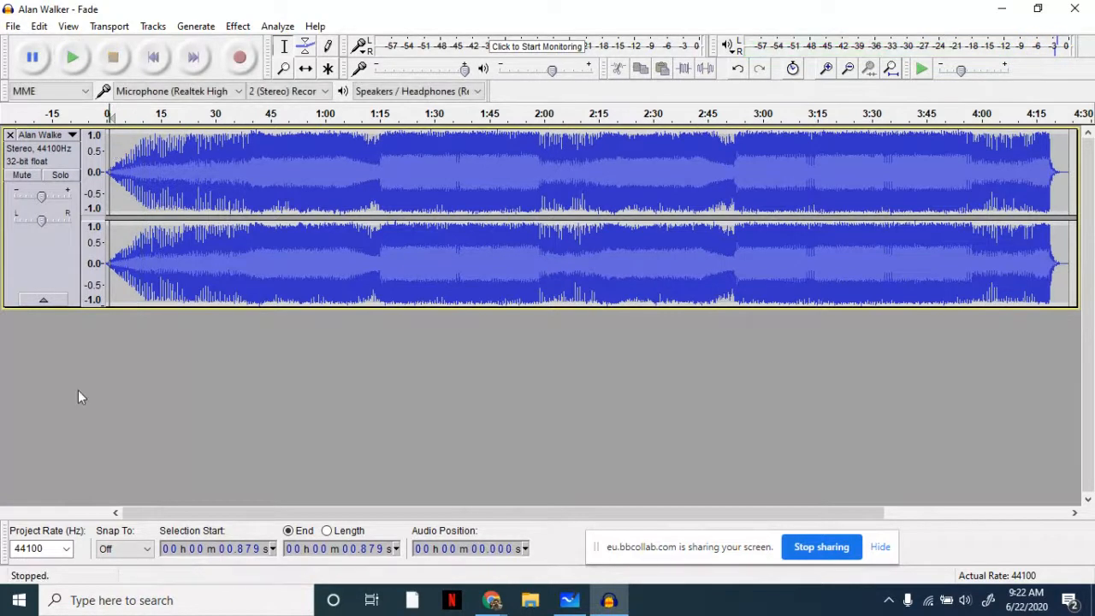
click(492, 600)
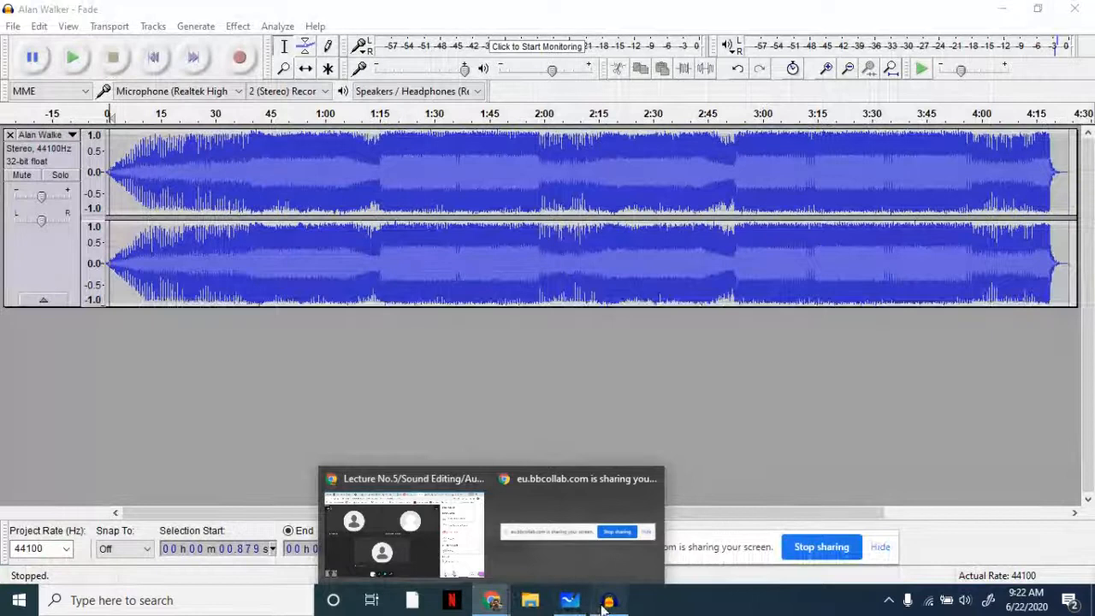
click(605, 602)
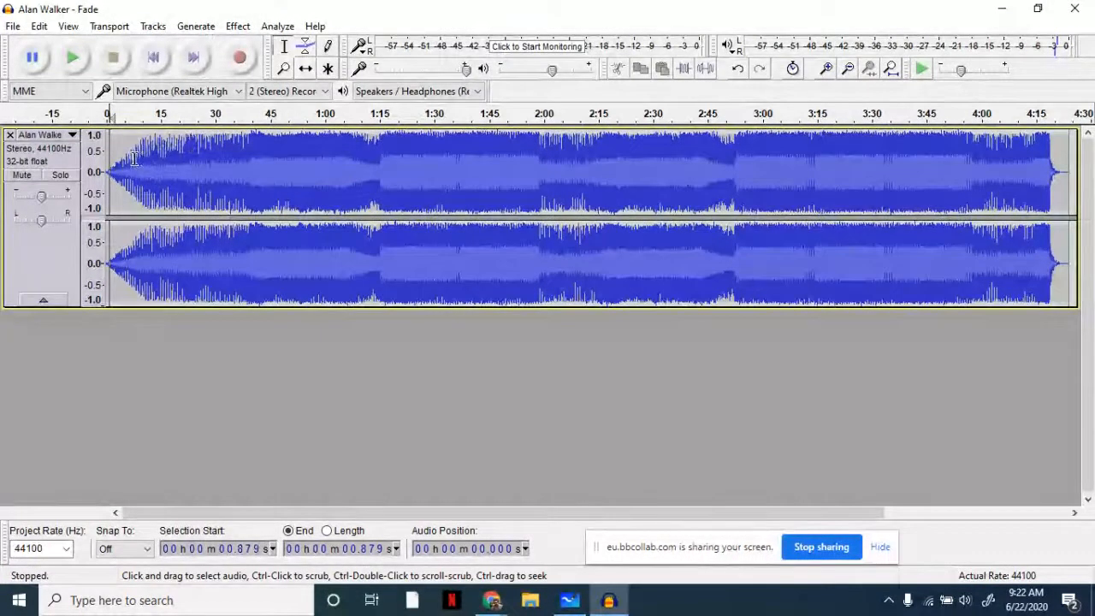
Select the track from about 8.4 s to 20.9 s and apply the Fade Out effect.
drag(137, 167, 181, 168)
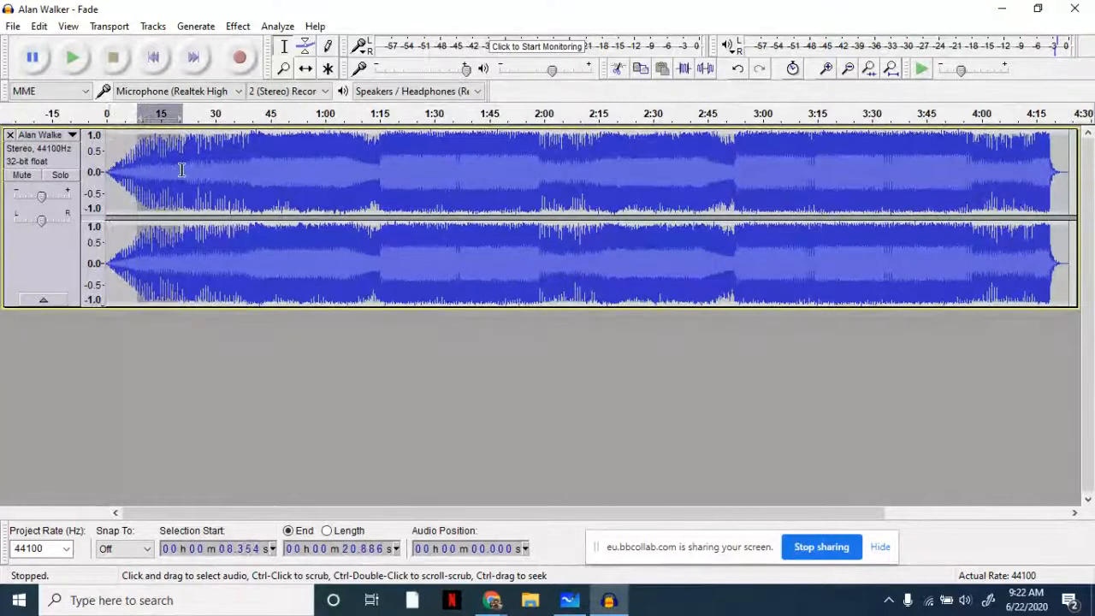
click(240, 26)
click(340, 269)
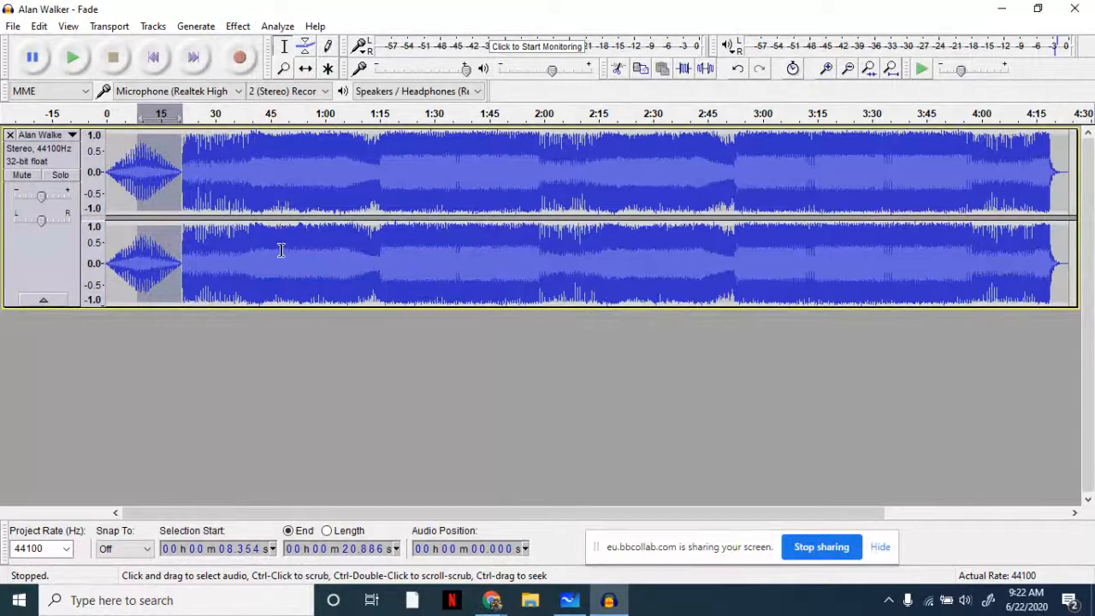
Place the cursor at the track's start, check the attendee list of the Collaborate session in Chrome, and return to Audacity.
click(109, 172)
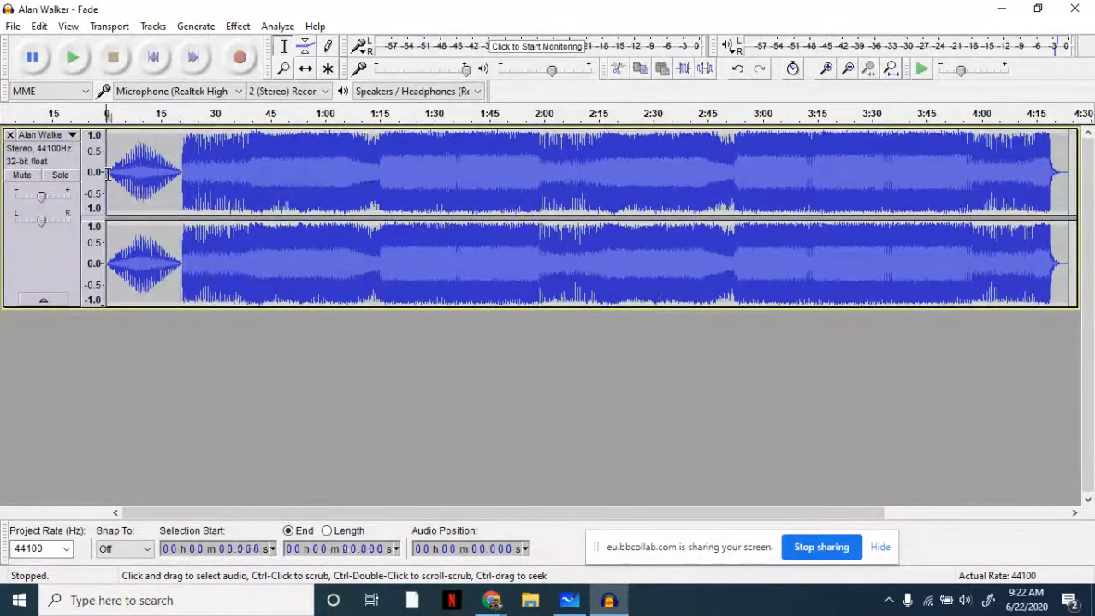
mouse_move(490, 602)
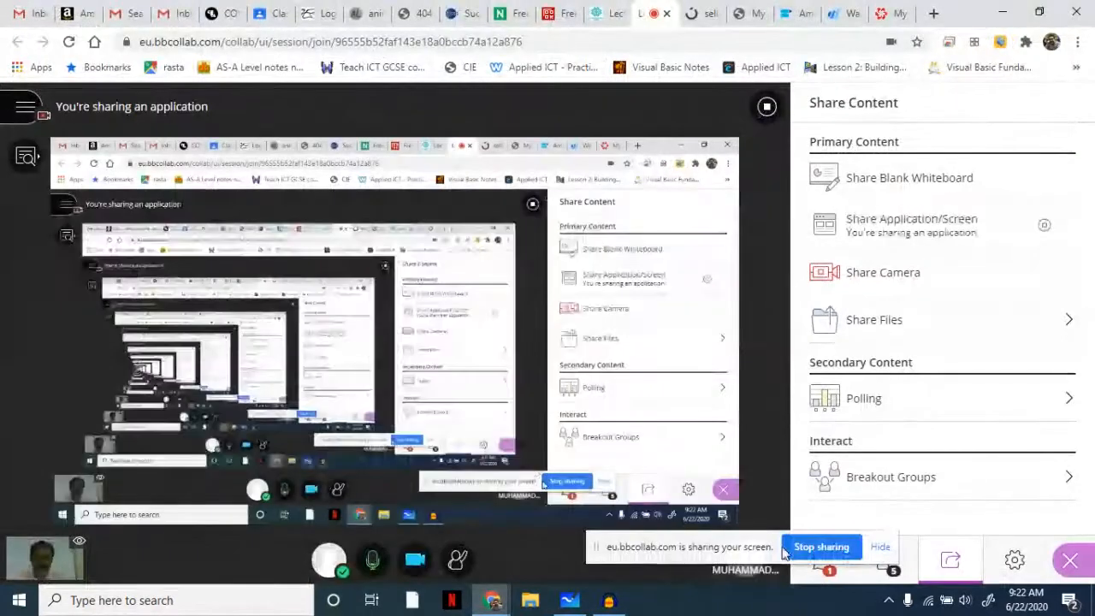
click(889, 571)
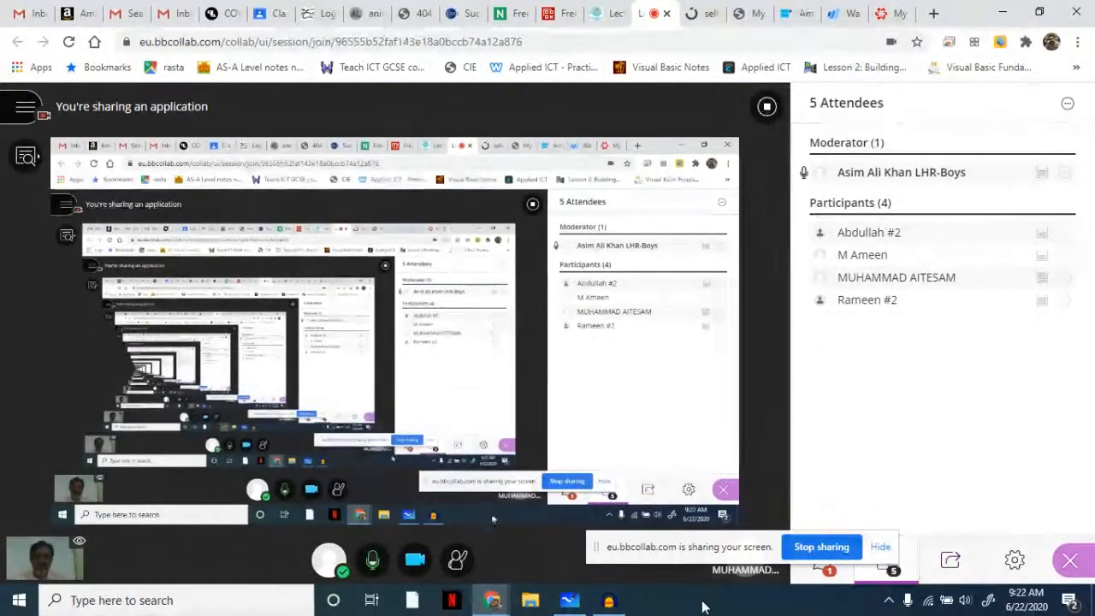
click(609, 600)
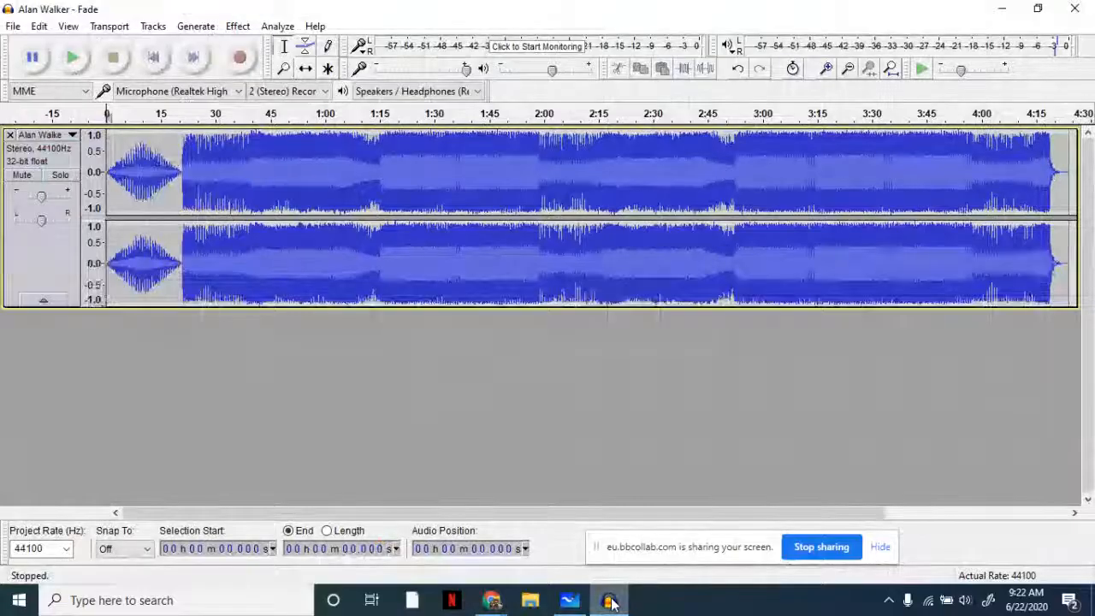
Play the opening from about 1.1 s through the fade-in and fade-out sections, and stop playback.
click(111, 171)
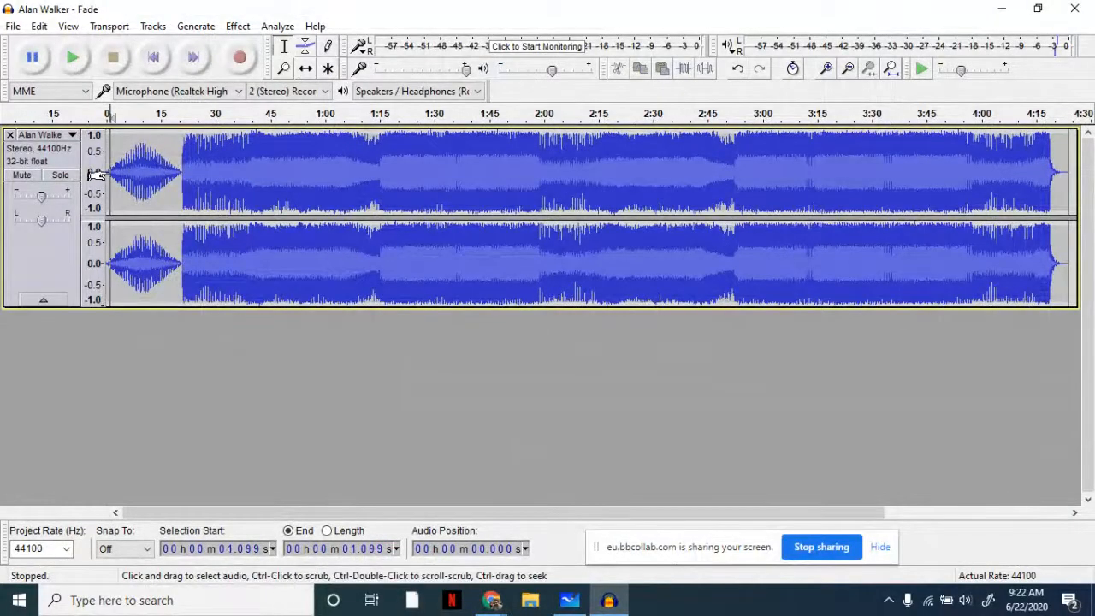
key(space)
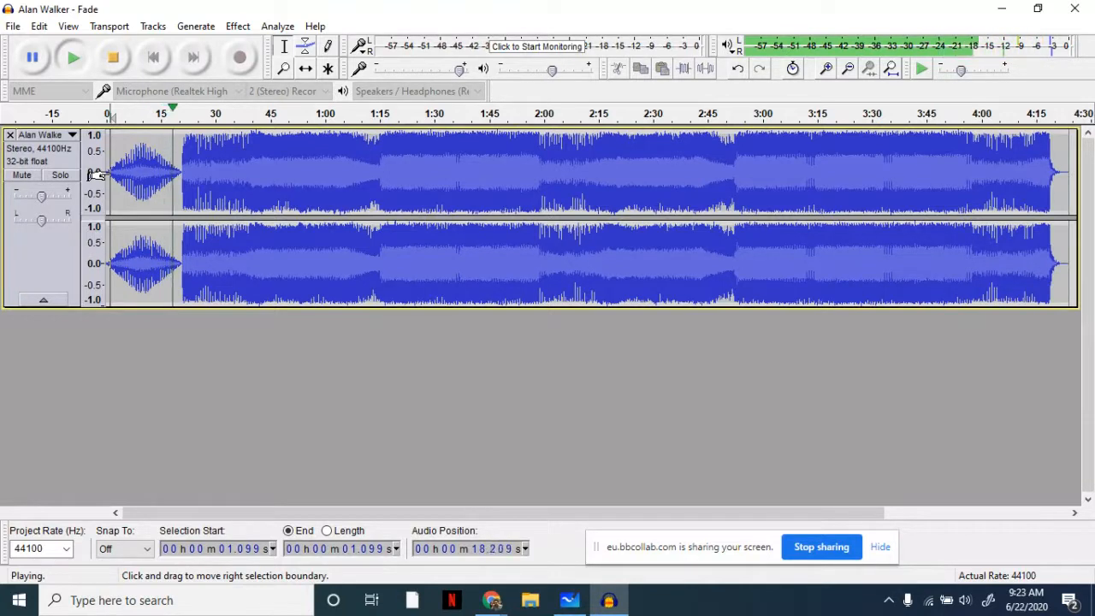
key(space)
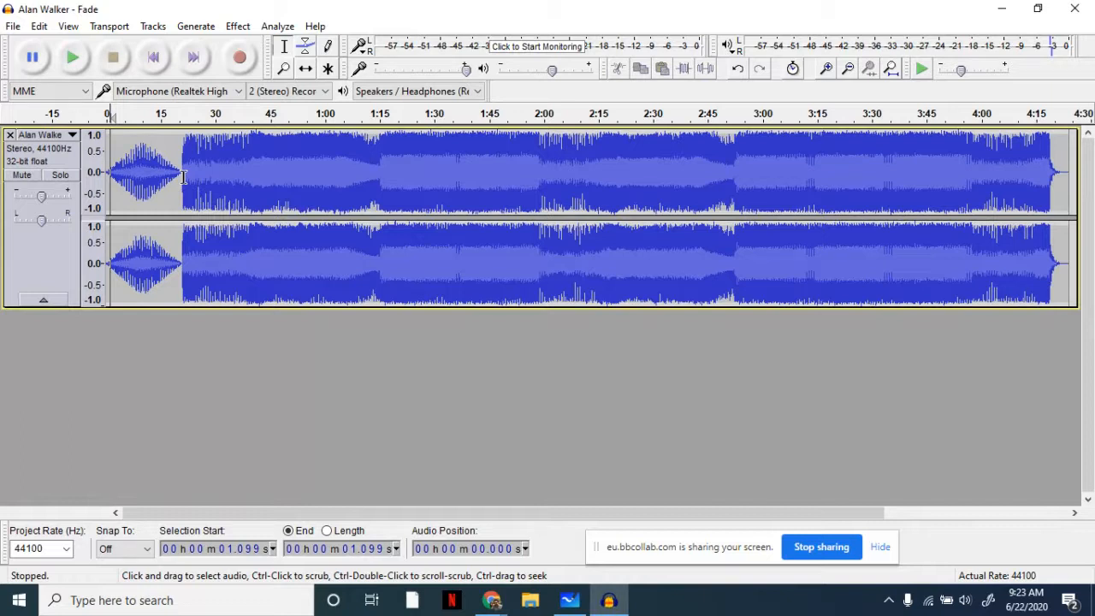
Undo the Fade Out and Fade In effects and place the cursor back at the very start of the track.
key(ctrl+z)
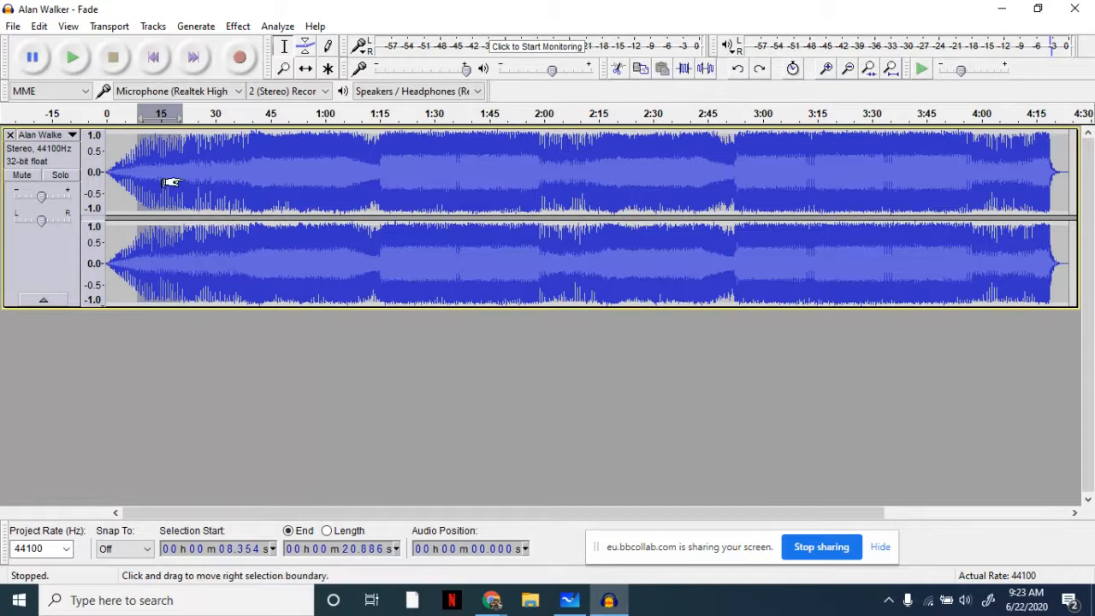
key(ctrl+z)
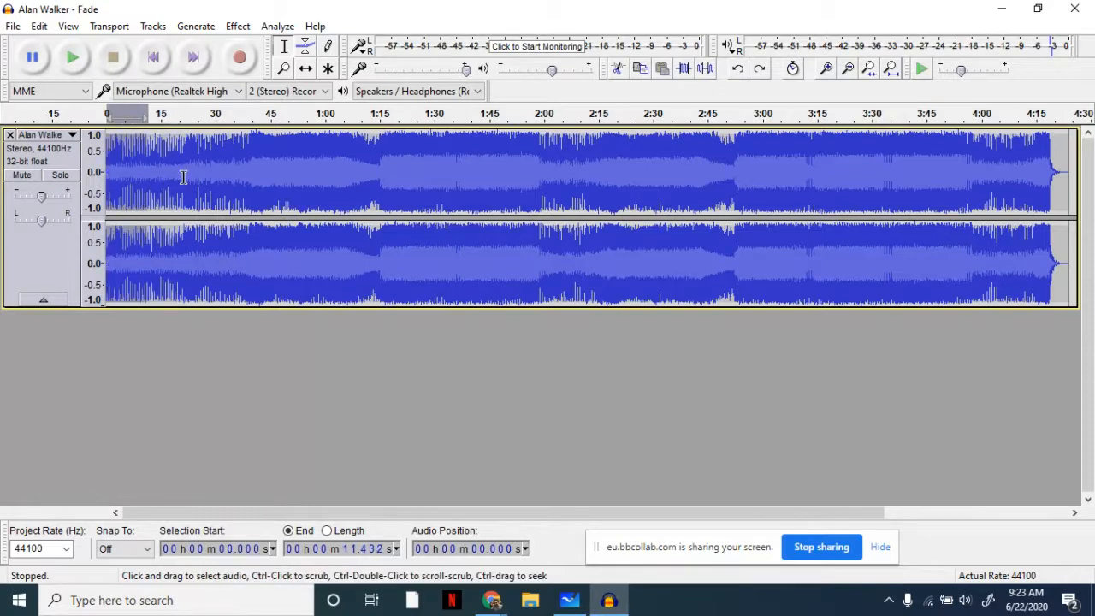
click(114, 171)
click(108, 167)
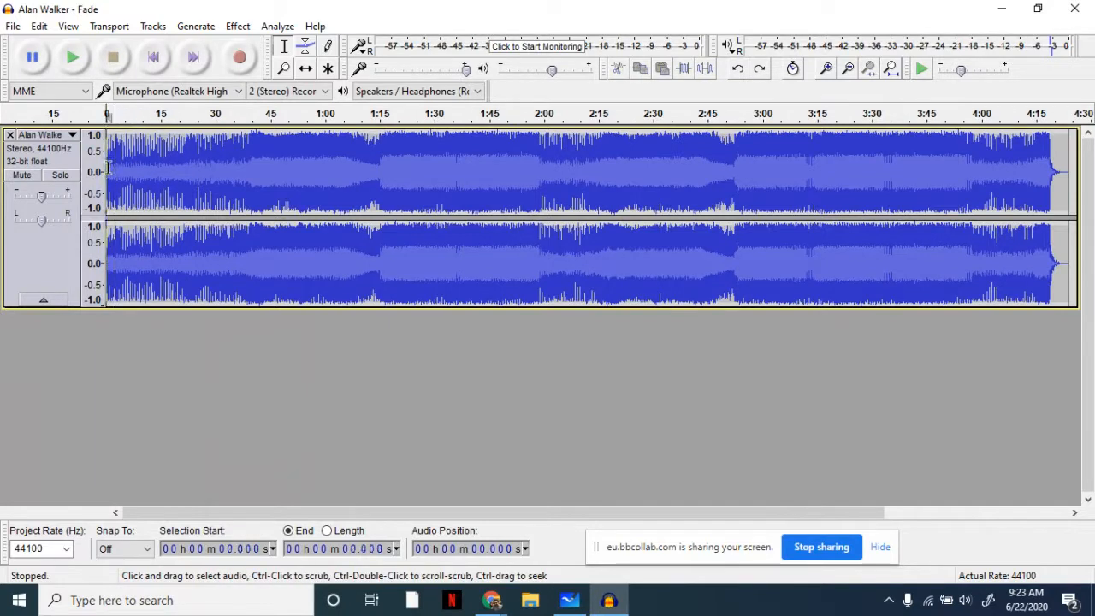
Open the Amplify effect's settings for the whole track.
click(246, 29)
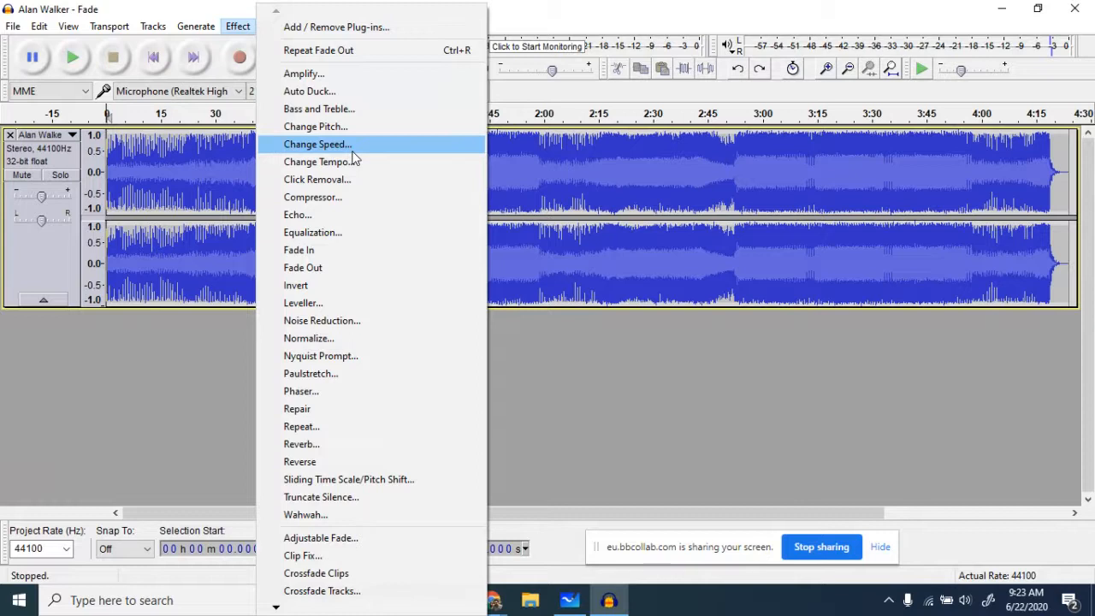
click(333, 77)
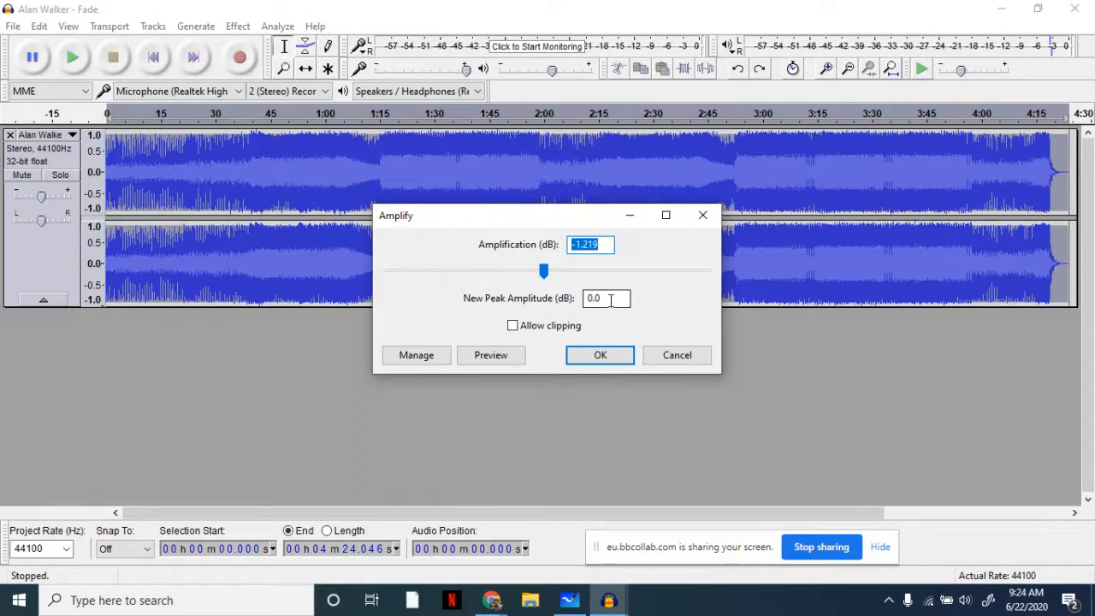
Open QP.pdf from the Ass2 IT As folder on the desktop and examine the Task 4 instructions on amplifying without clipping.
click(1001, 15)
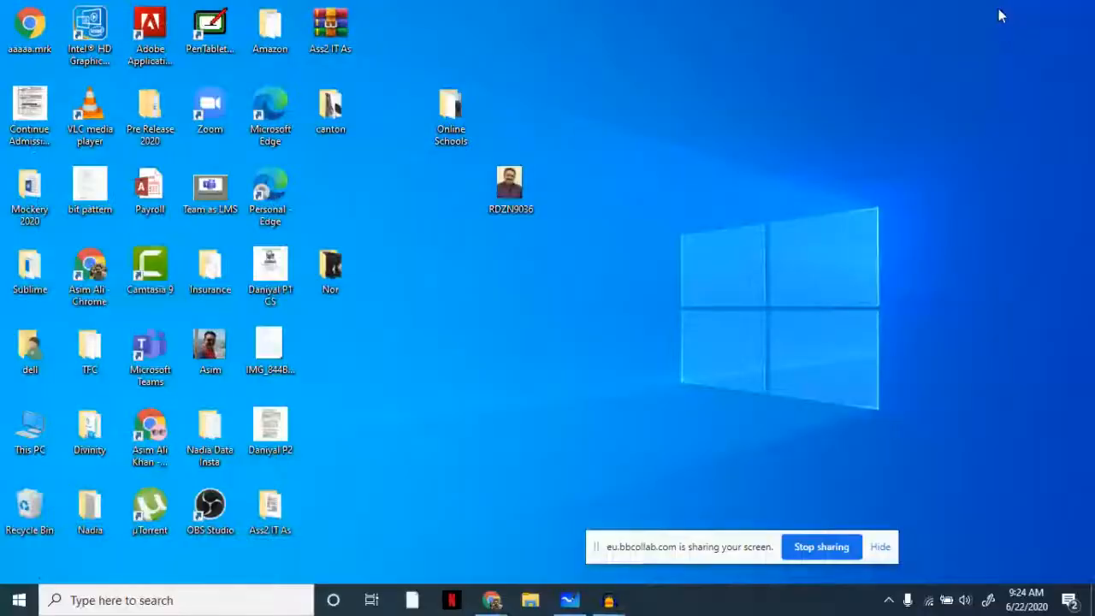
double_click(272, 508)
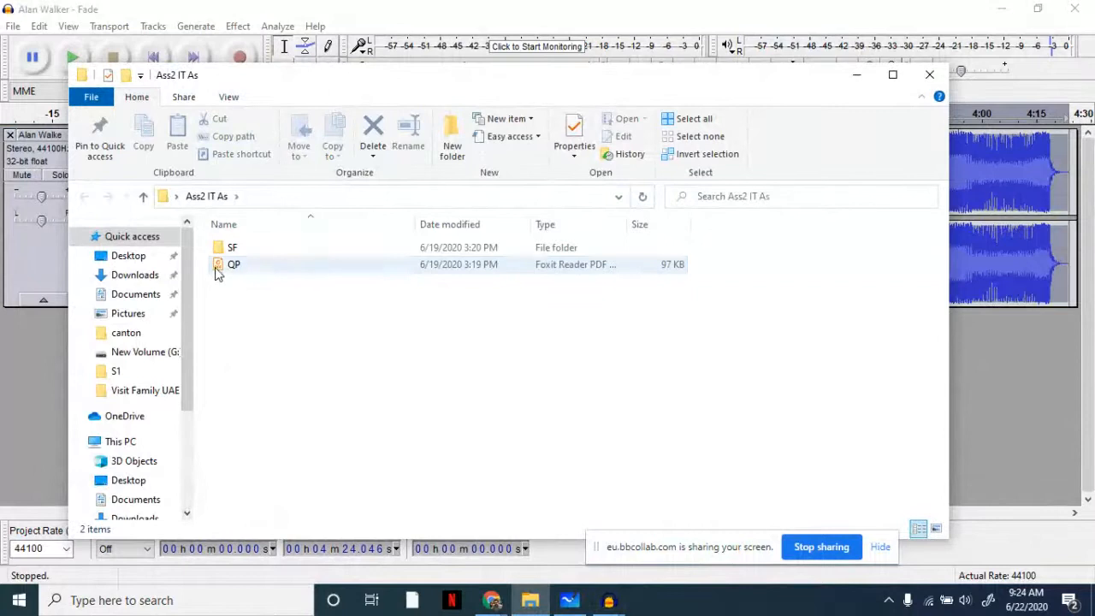
double_click(219, 269)
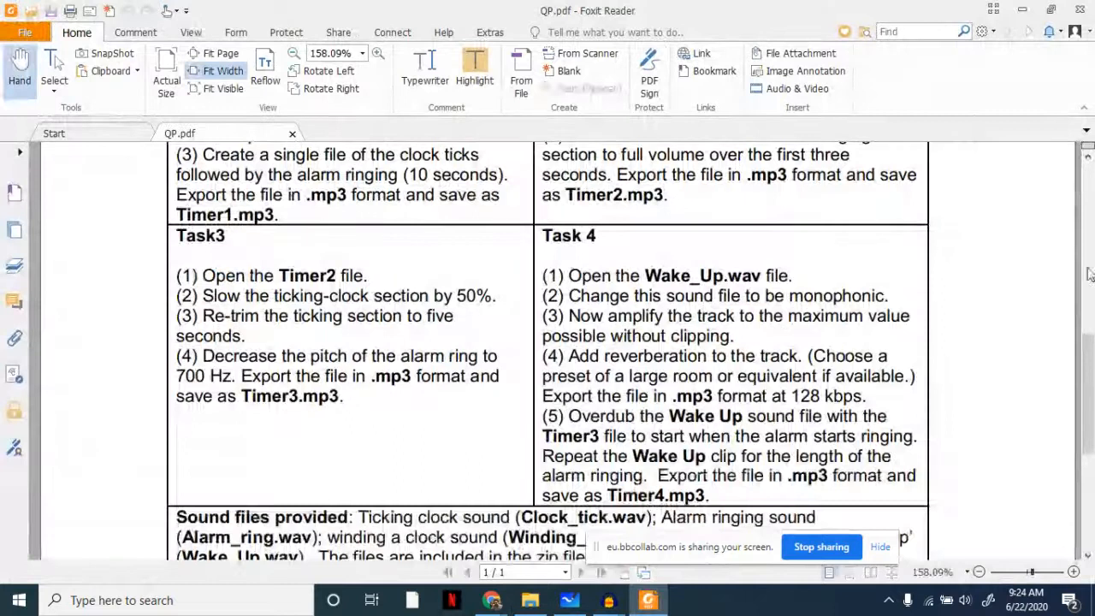
mouse_move(1091, 356)
drag(1091, 356, 480, 517)
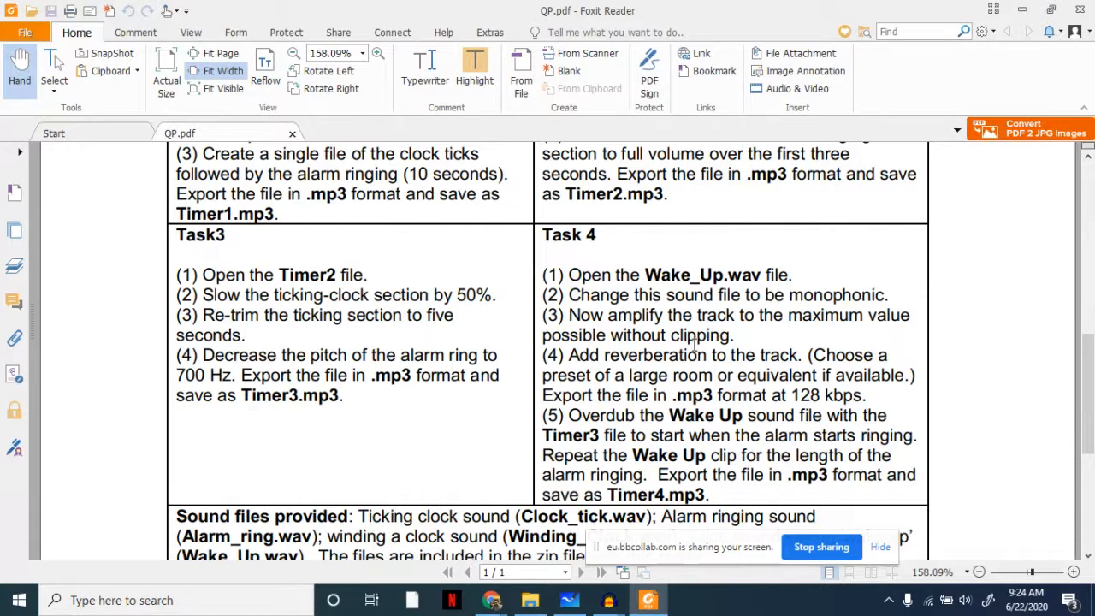
click(1021, 10)
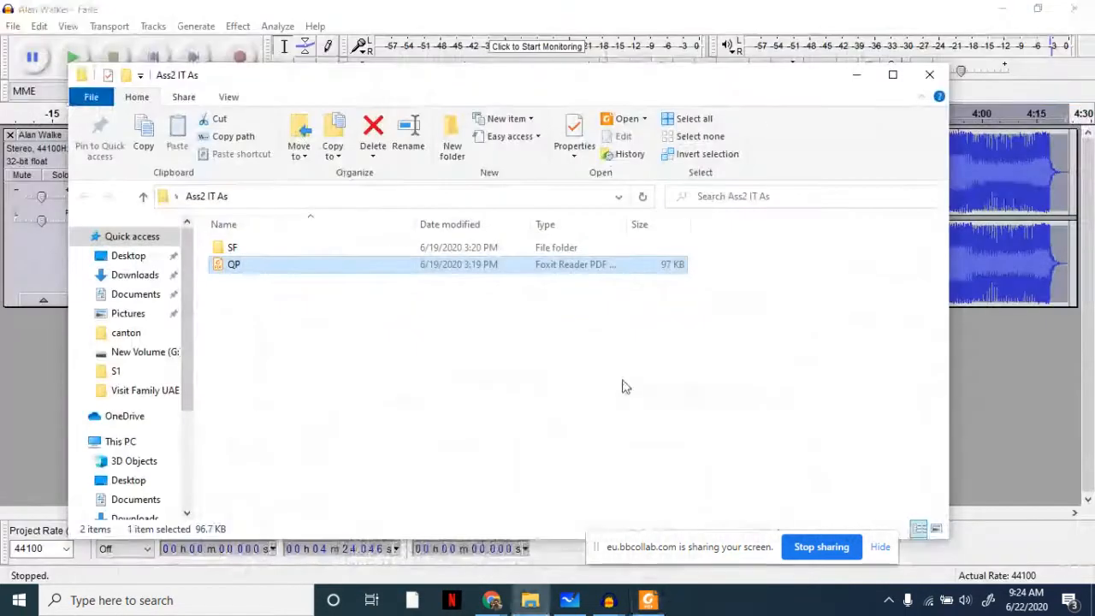
Return to Audacity's Amplify settings, turn Allow clipping on and off again, and close them without applying.
click(1001, 371)
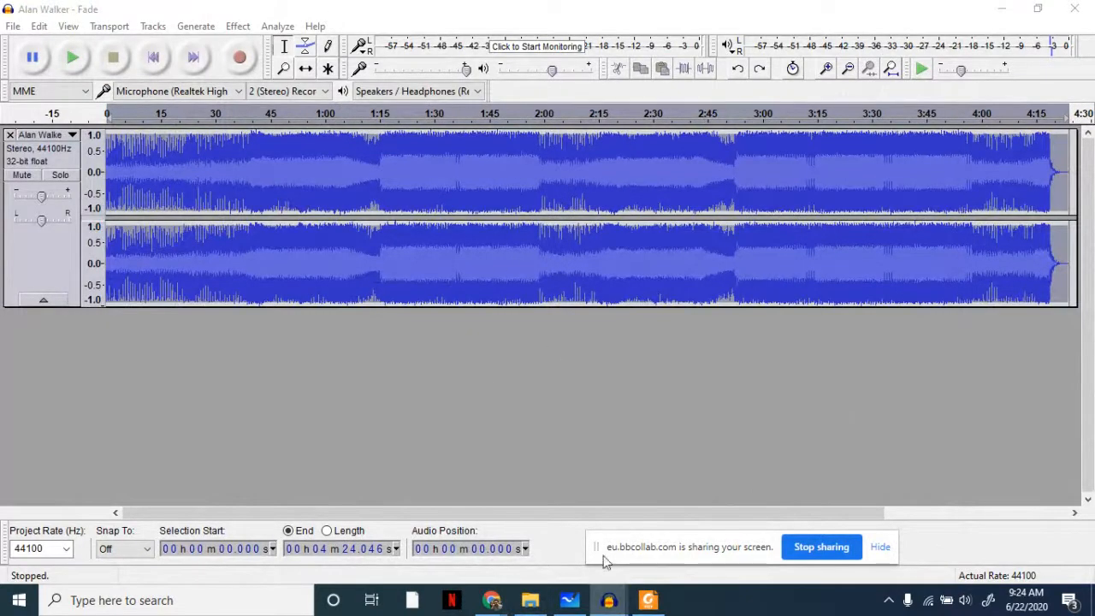
mouse_move(608, 600)
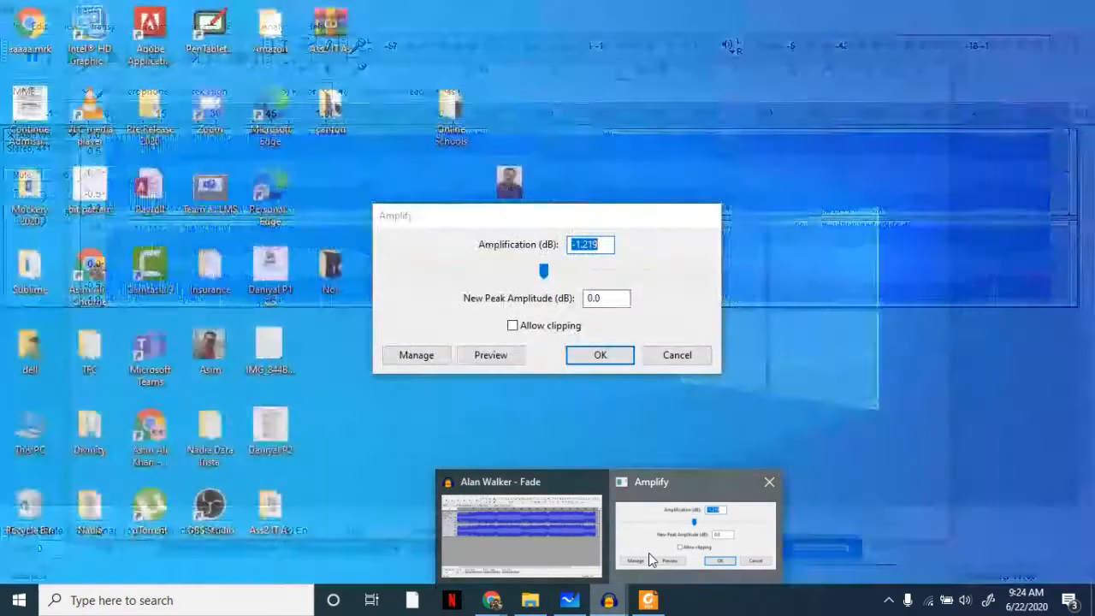
click(648, 552)
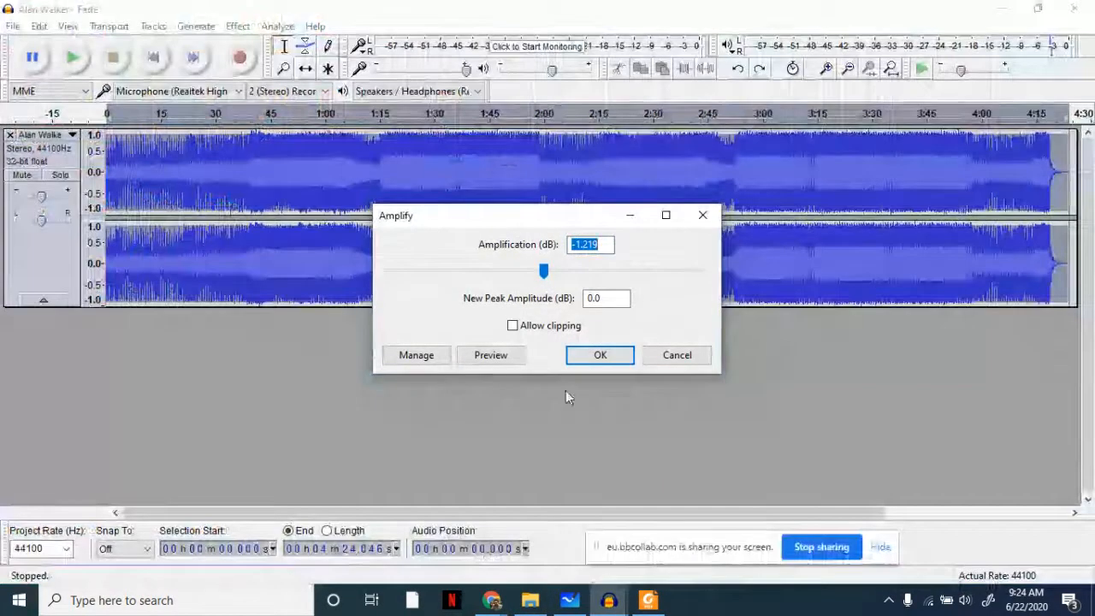
click(523, 330)
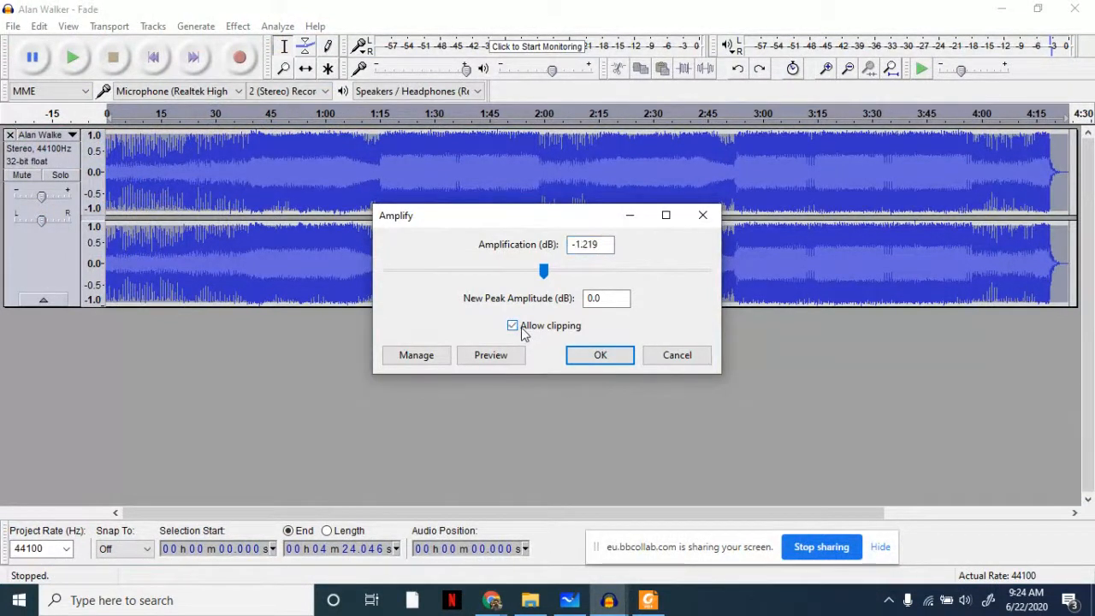
click(524, 332)
click(704, 215)
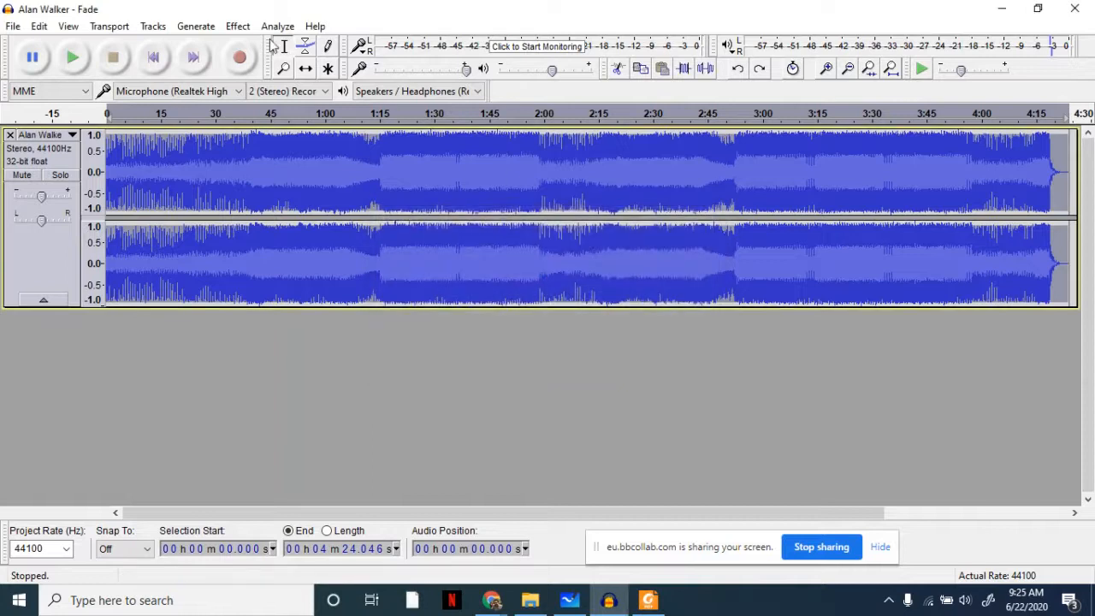
Open the Bass and Treble effect for the whole track and preview it at its initial settings.
click(238, 26)
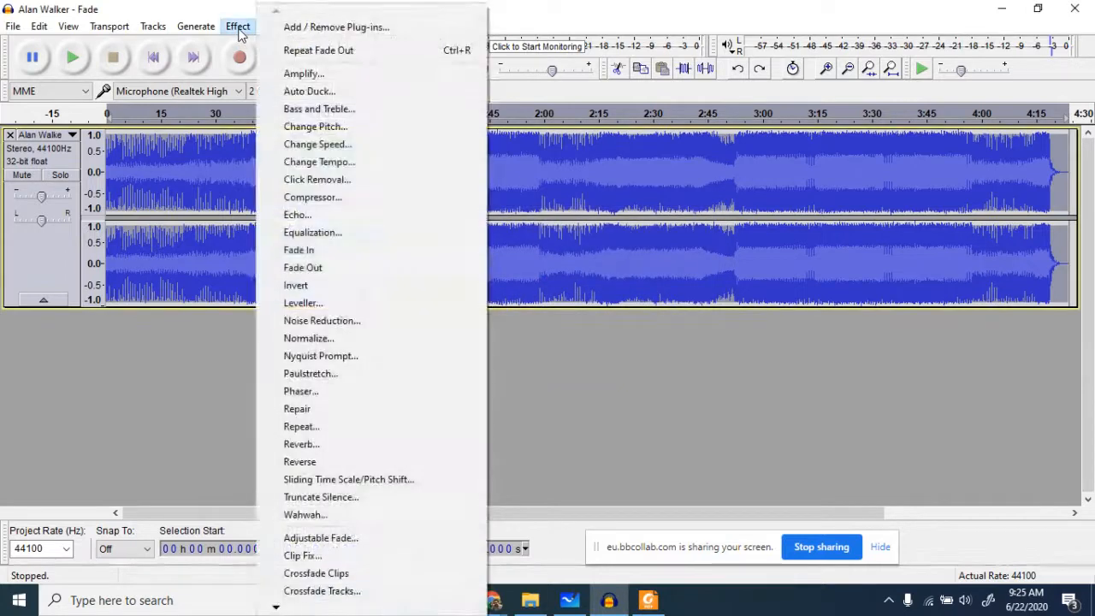
click(310, 109)
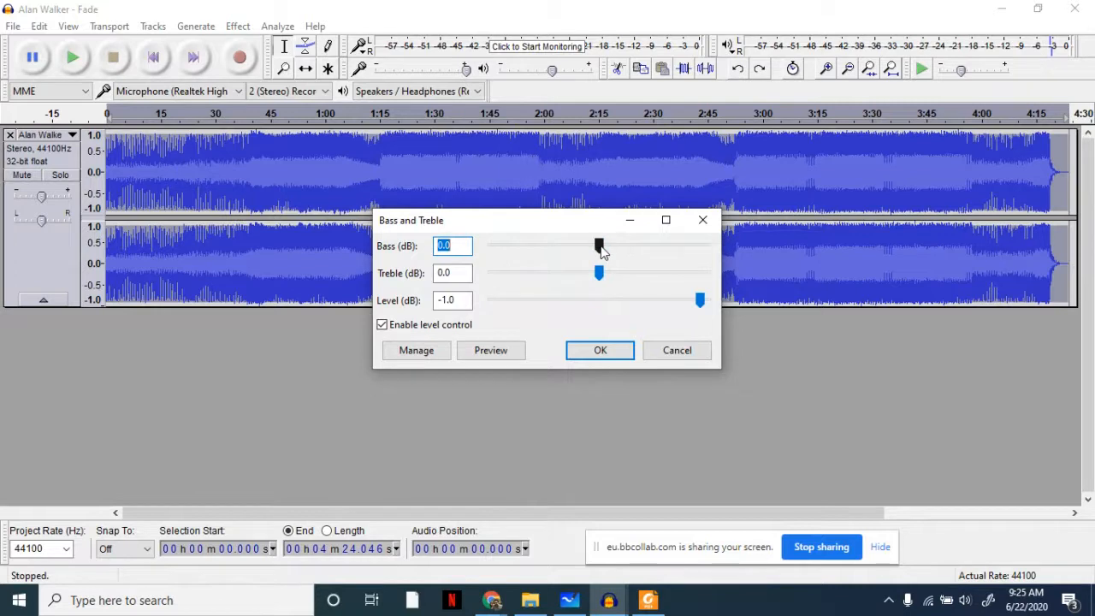
click(483, 354)
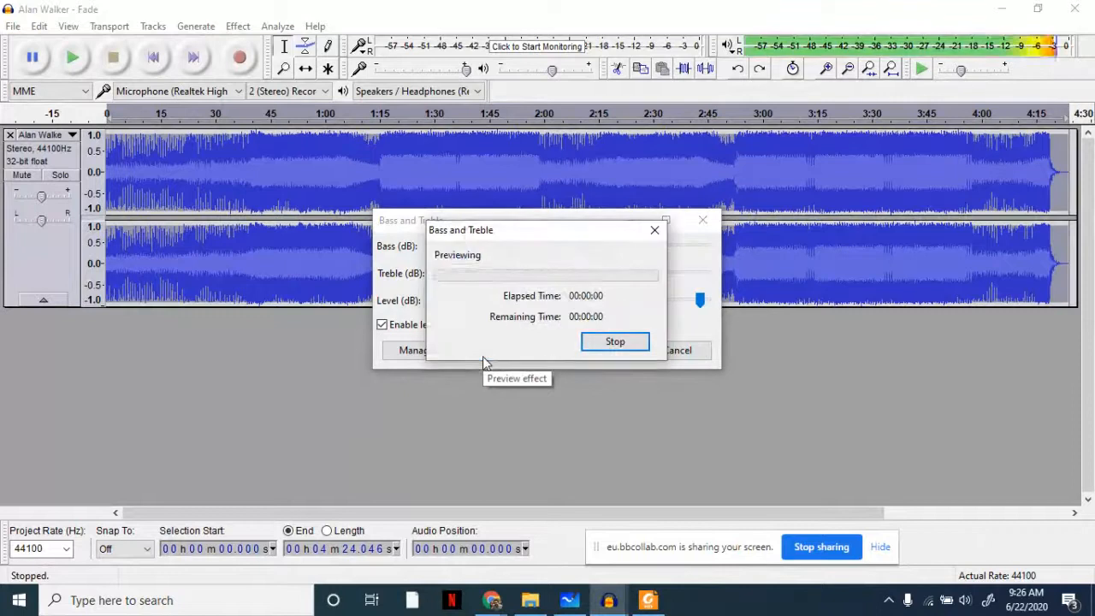
click(598, 345)
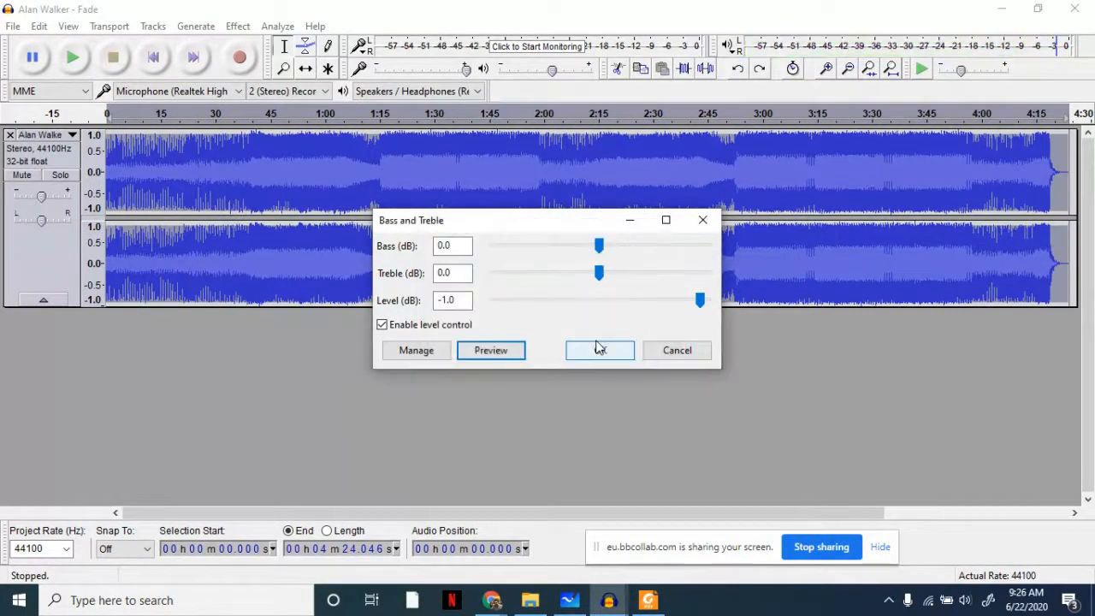
Preview the track with bass boosted to 27.8 dB, and again with bass at 0.0 dB and treble at 25.3 dB.
drag(602, 247, 700, 260)
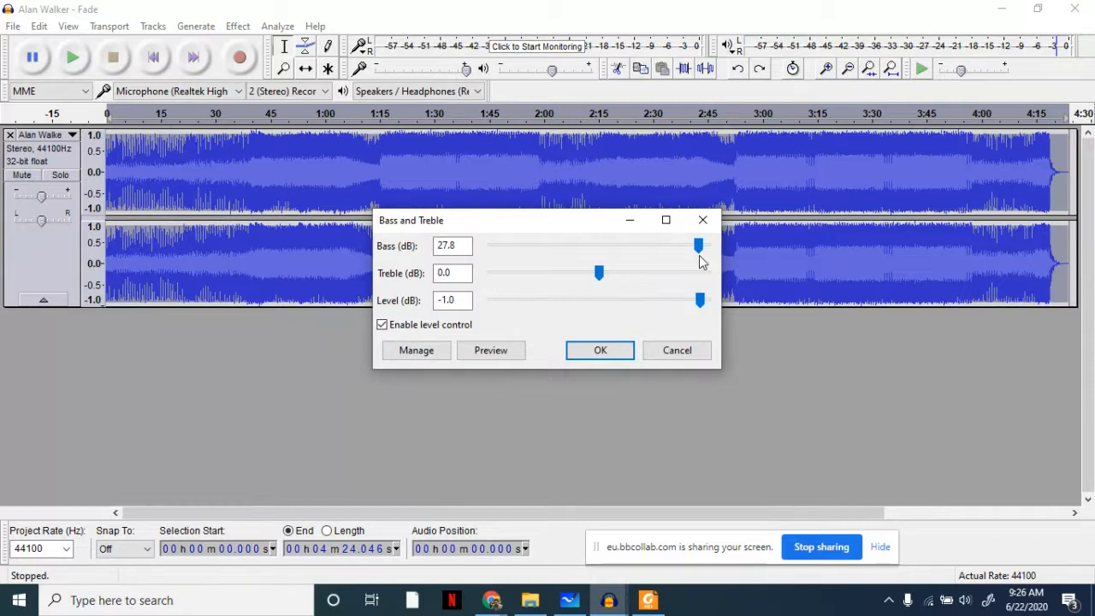
click(505, 359)
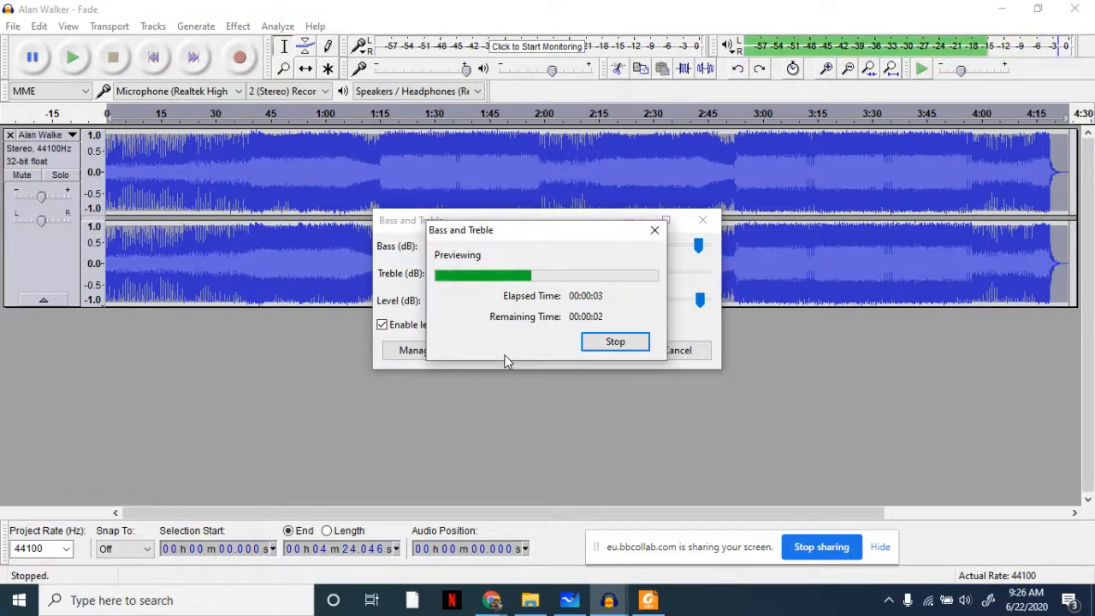
click(588, 344)
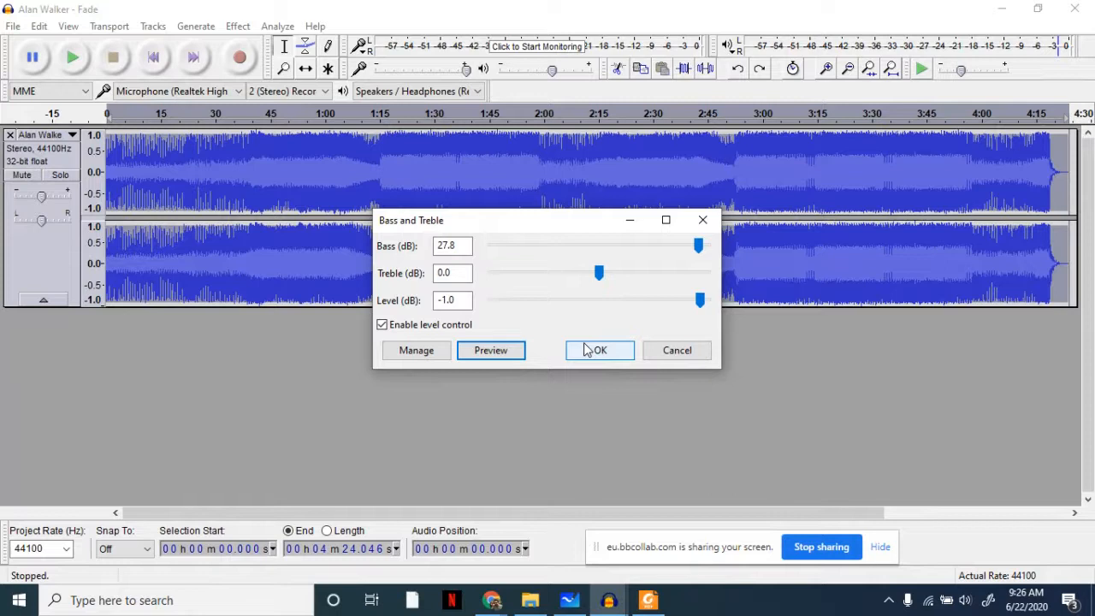
drag(700, 248, 690, 274)
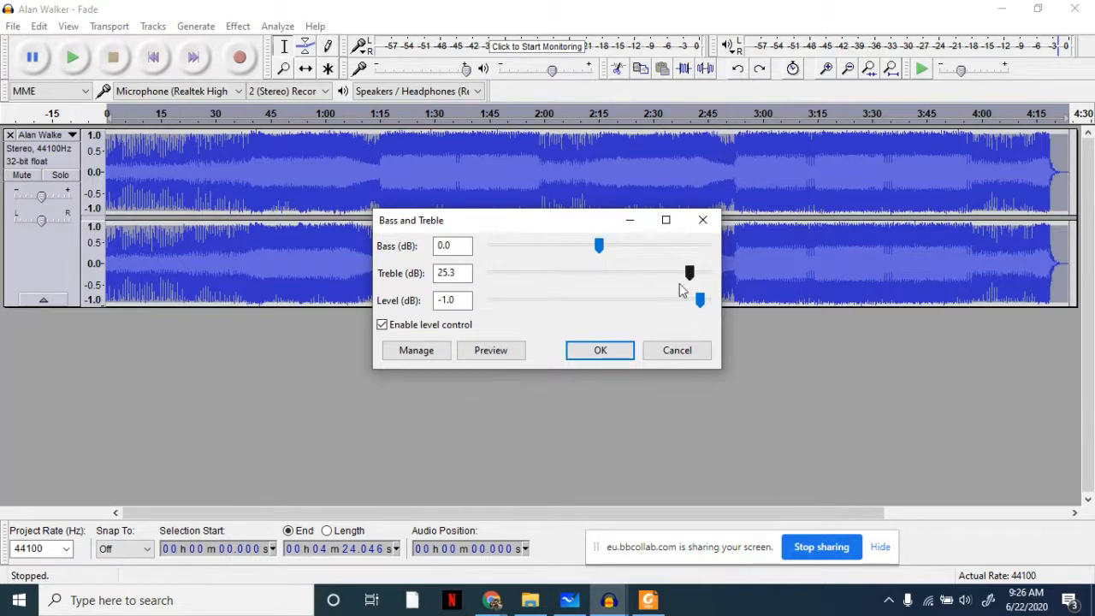
click(491, 350)
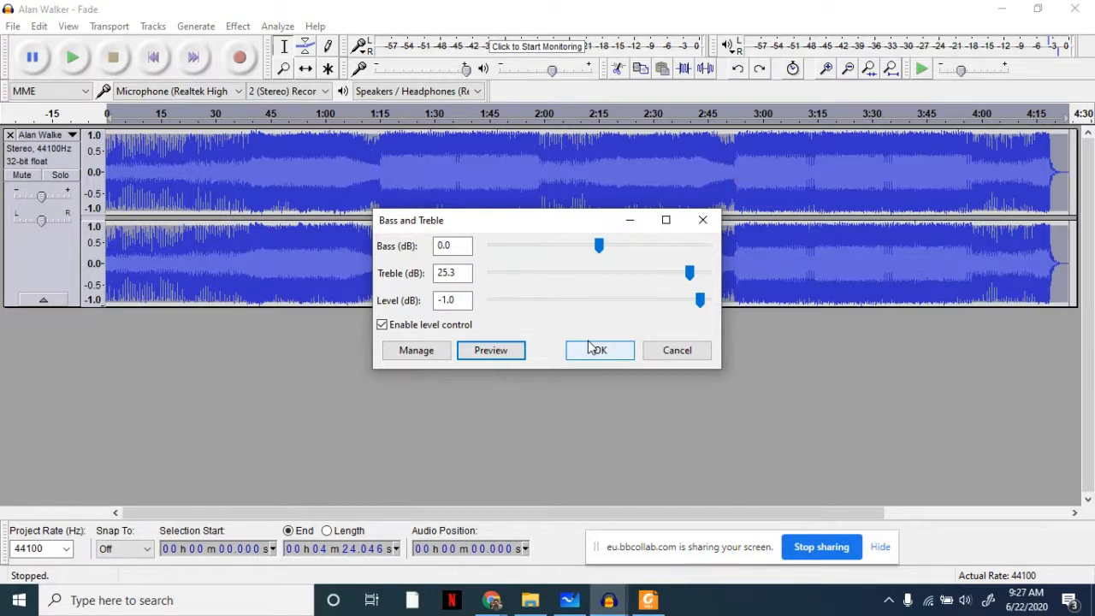
Preview the track with bass at -21.9 dB and treble at 0.2 dB, and close Bass and Treble without applying.
drag(690, 273, 520, 253)
click(492, 357)
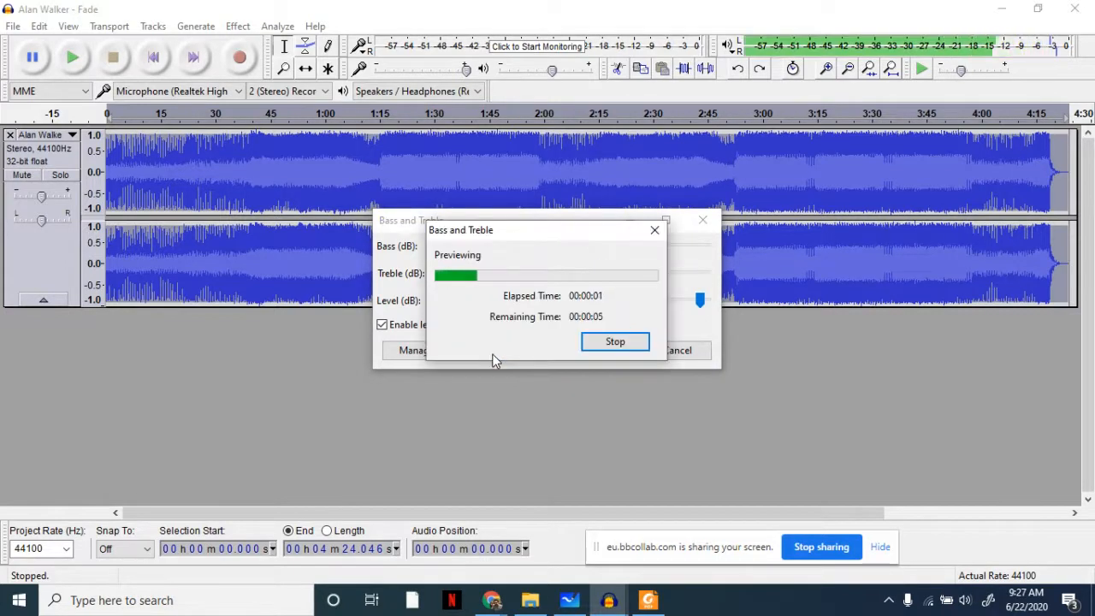
click(607, 348)
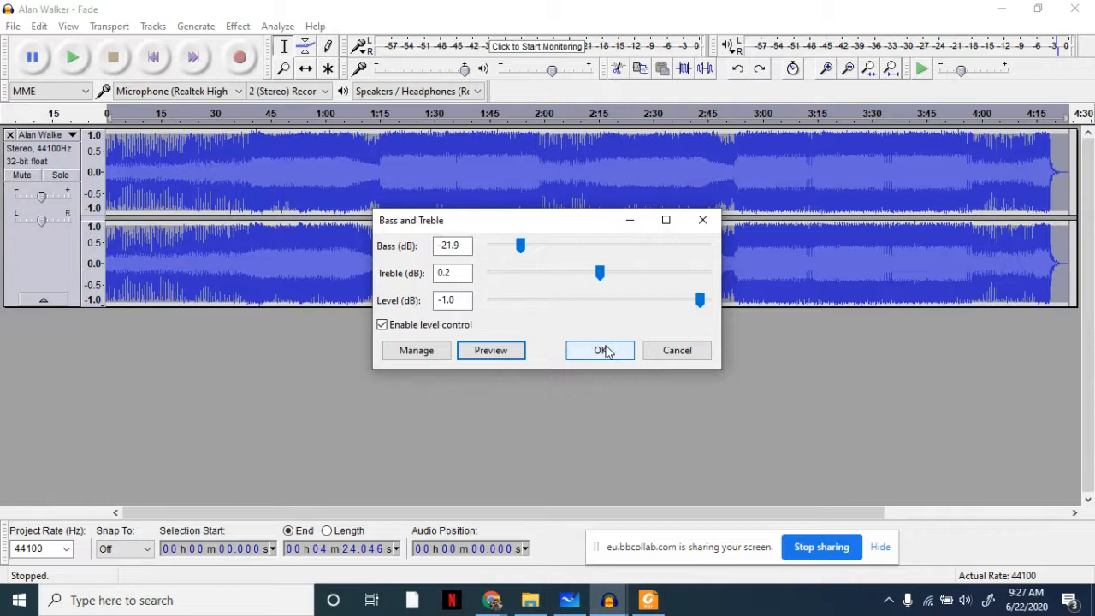
click(653, 353)
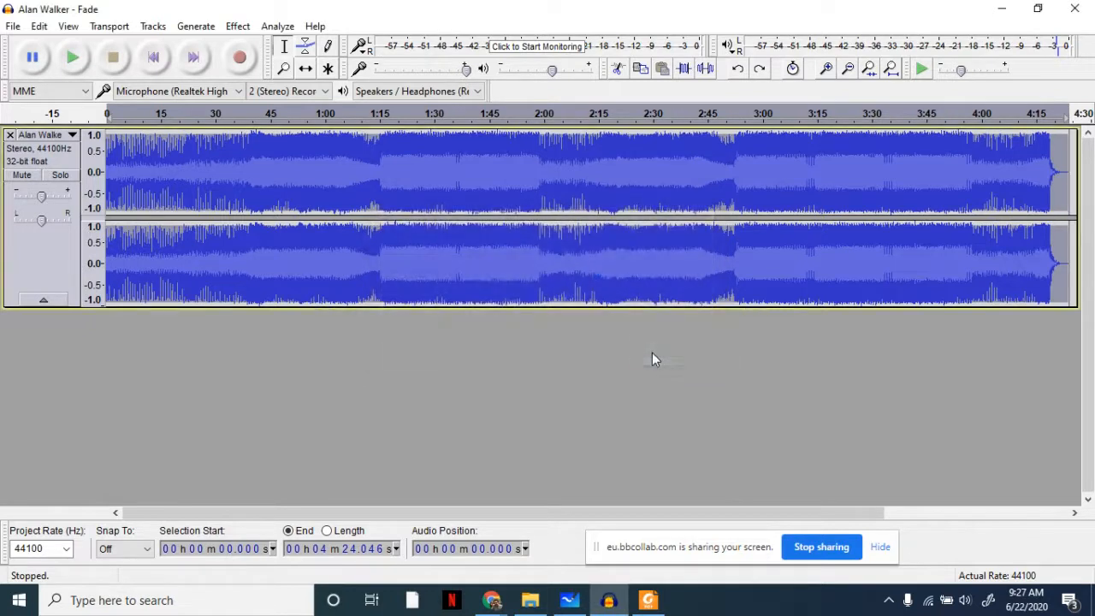
Open the Change Pitch effect for the whole track and set the starting frequency to 700 Hz.
click(237, 27)
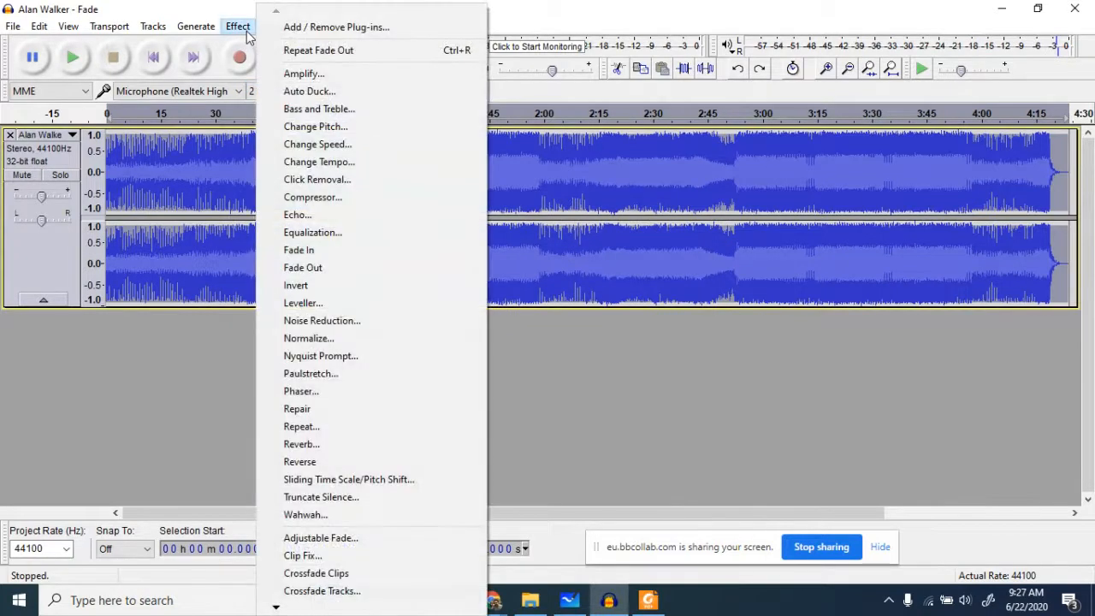
click(328, 133)
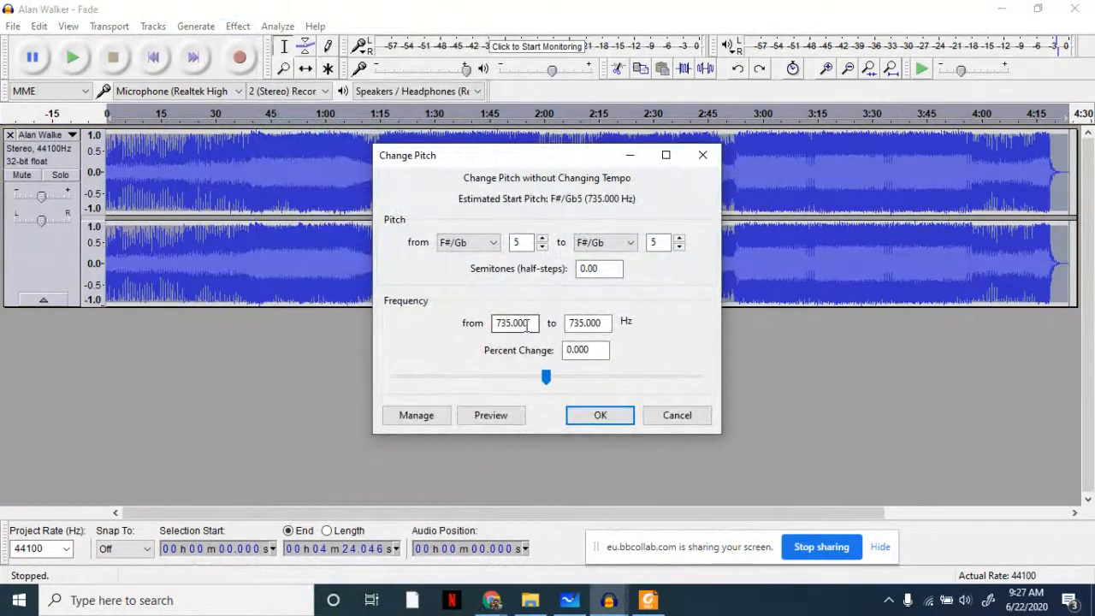
double_click(528, 324)
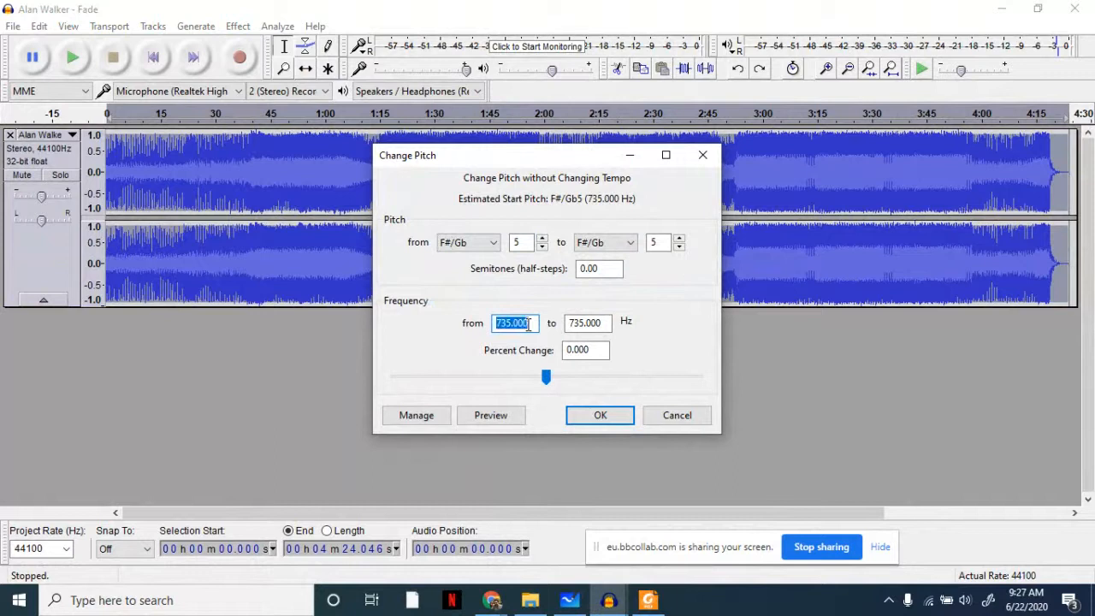
key(Home)
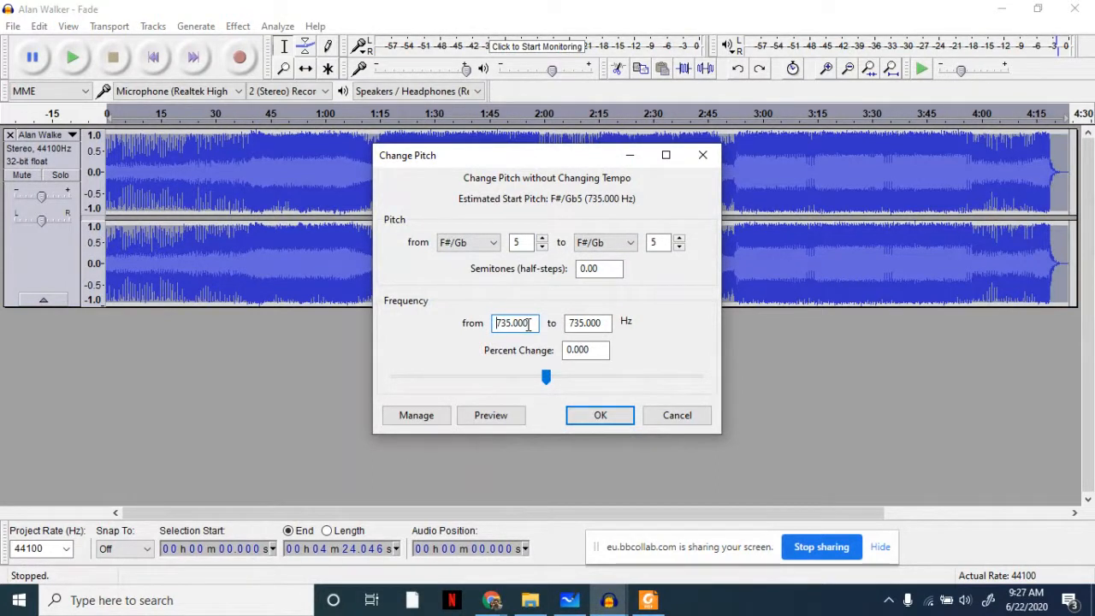
key(shift+Right)
key(shift+Right)
key(shift+Right)
key(shift+Right)
key(shift+Right)
key(shift+Right)
key(shift+Right)
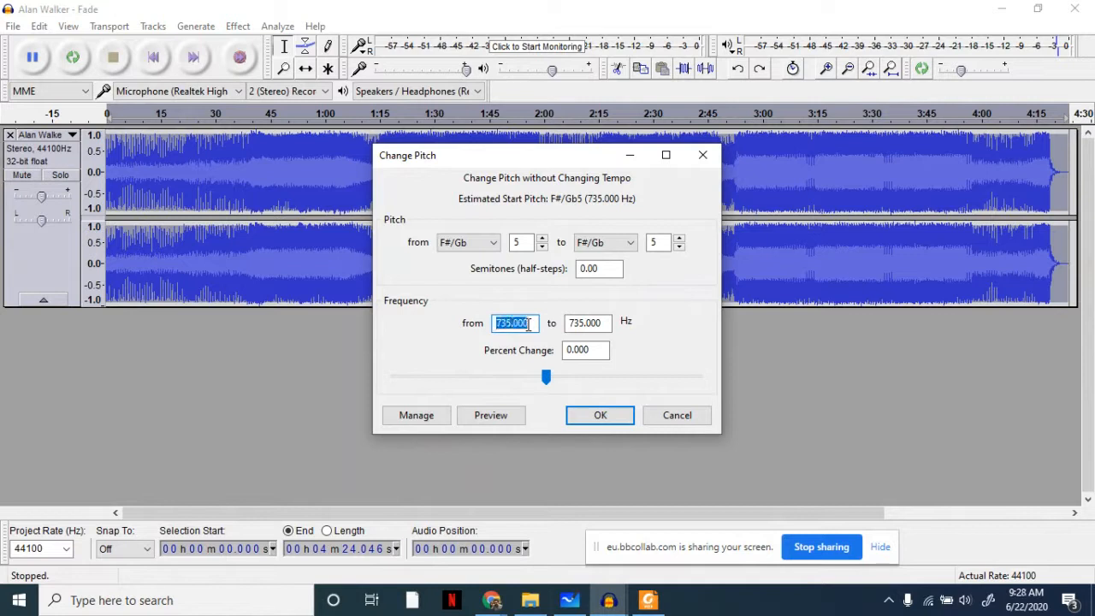
text(700)
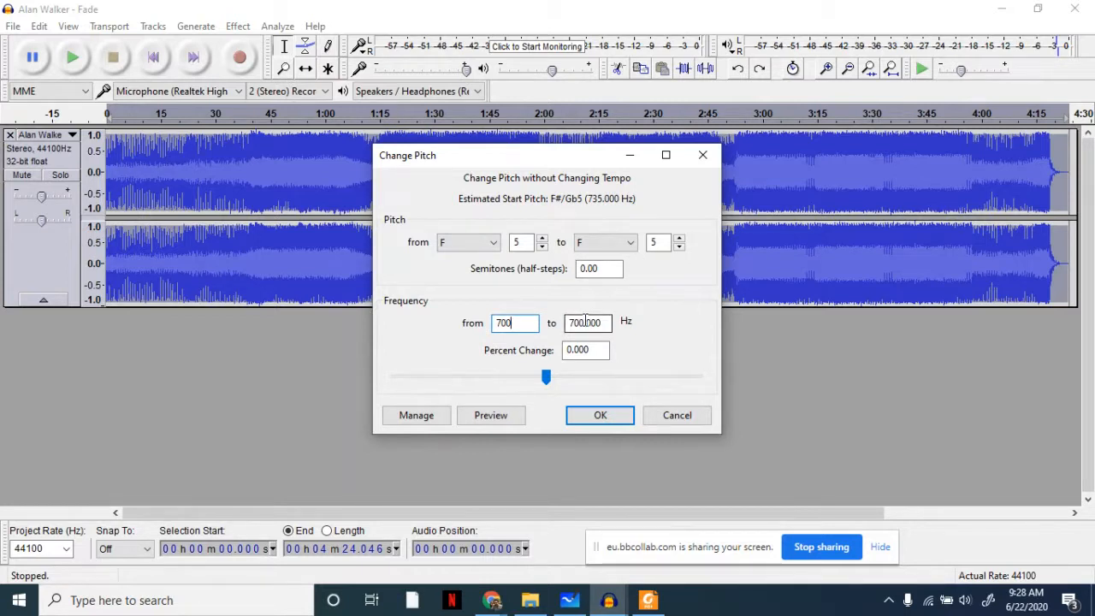
Preview the Change Pitch settings and close them without applying.
click(517, 416)
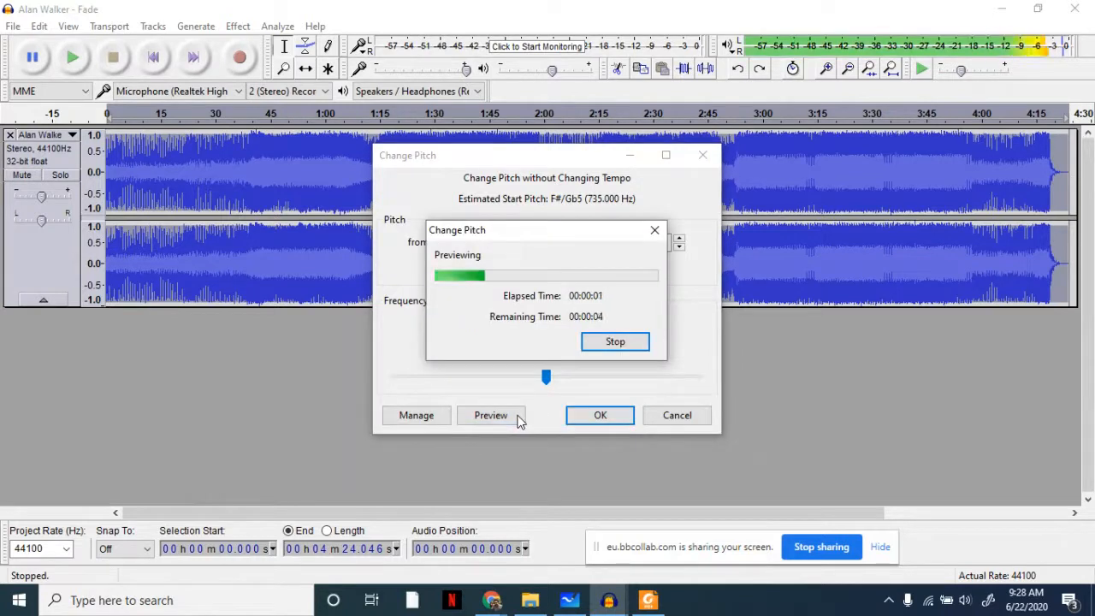
click(621, 347)
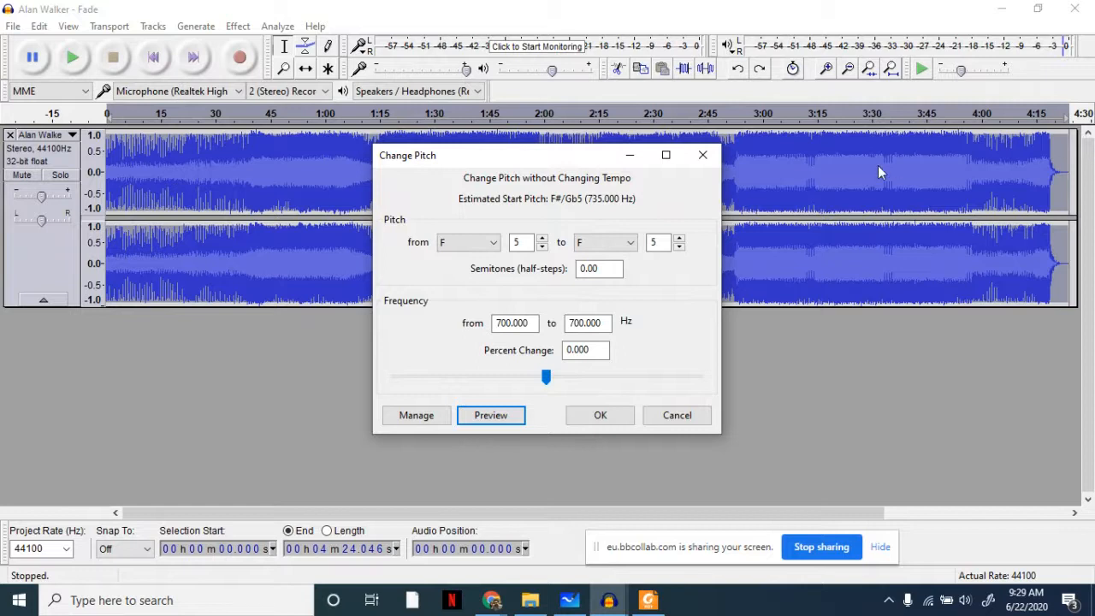
click(674, 421)
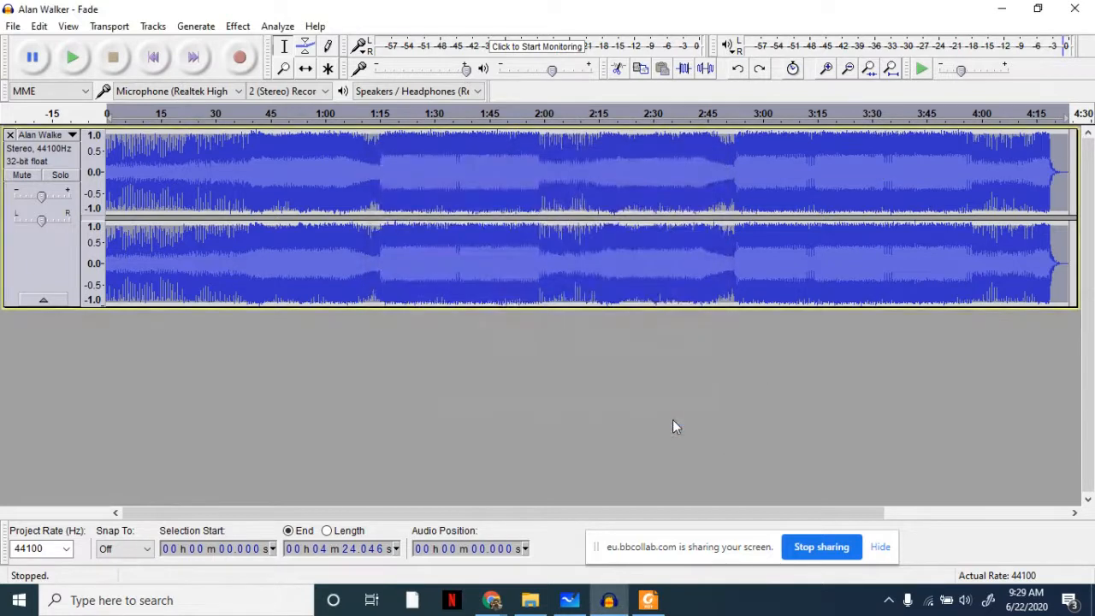
Open the Change Speed effect, set the speed multiplier to 0.970, a -3.000 percent change, and preview it.
click(237, 26)
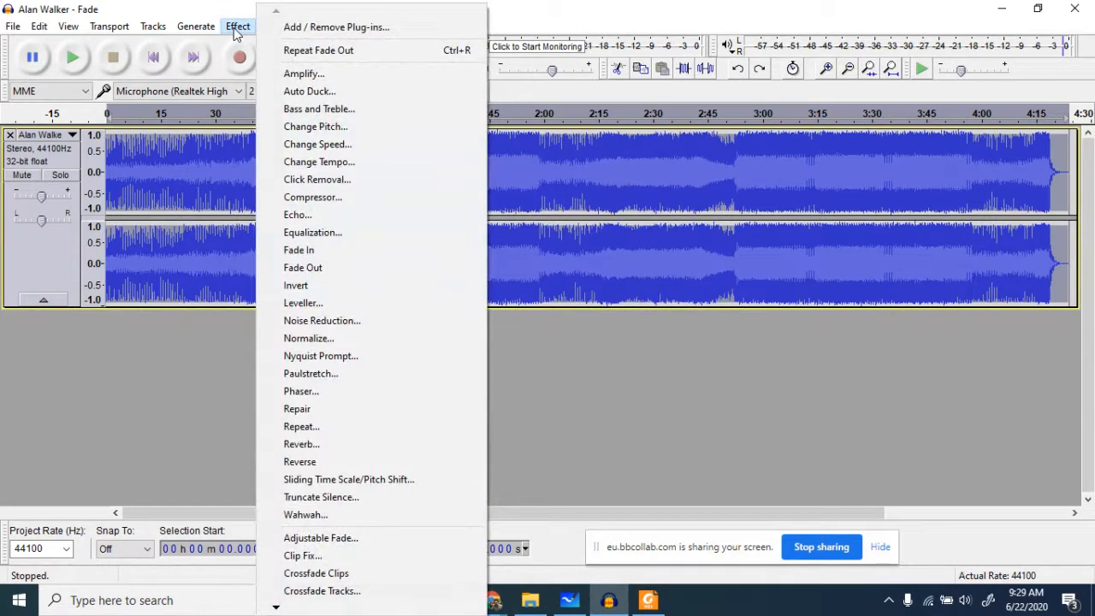
click(322, 142)
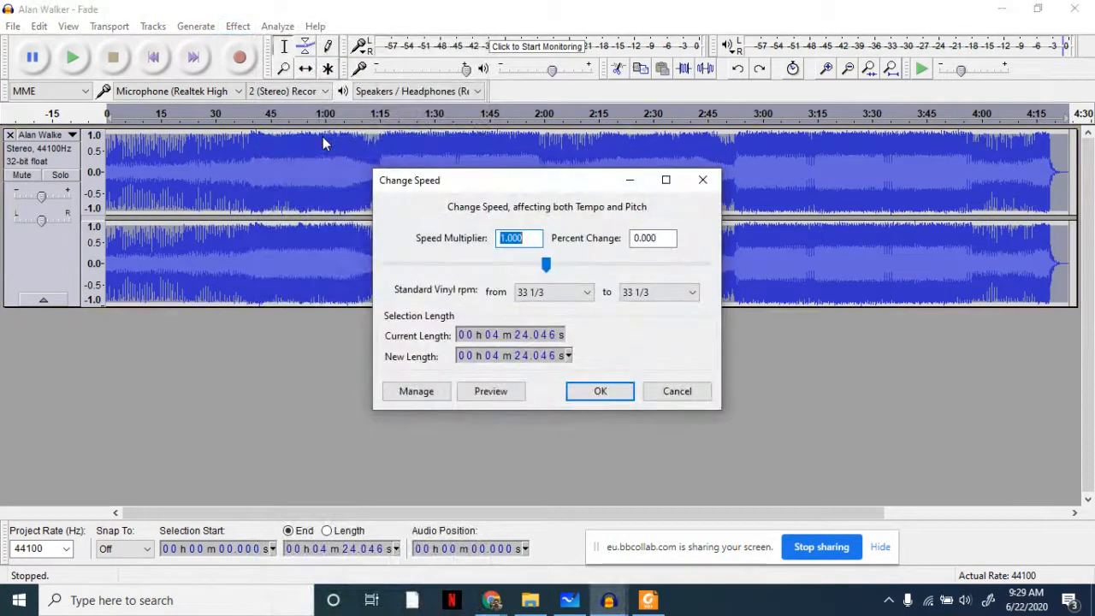
click(547, 267)
drag(548, 271, 542, 271)
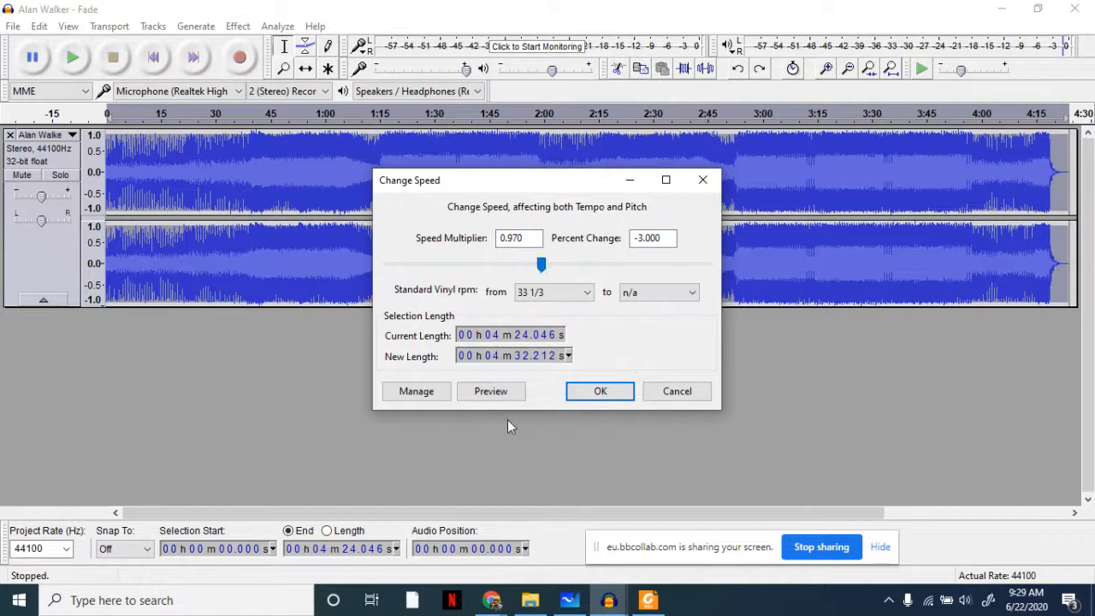
click(495, 395)
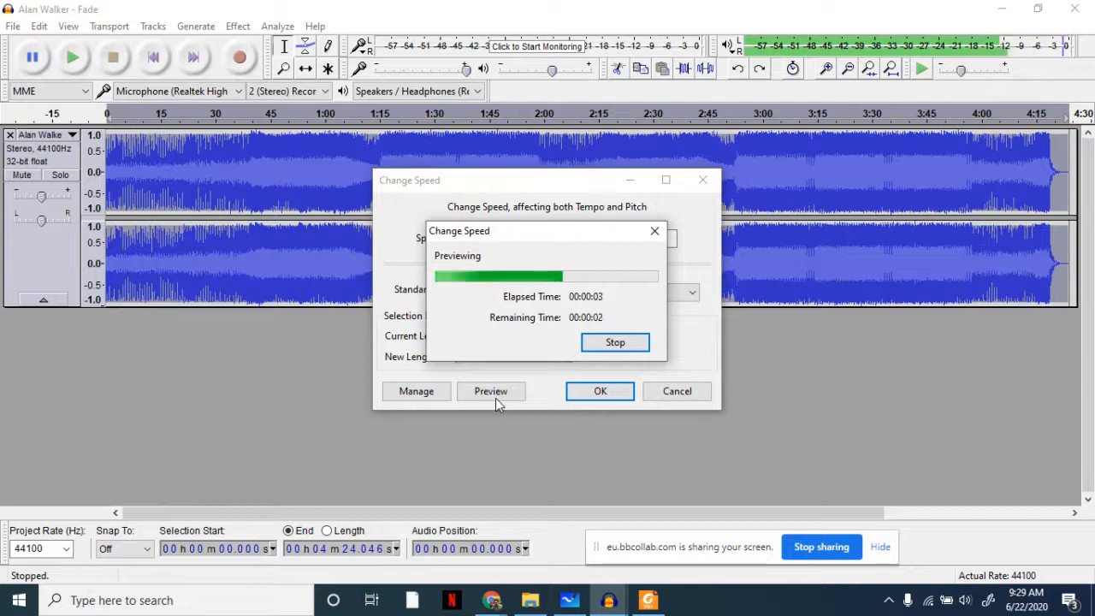
click(637, 343)
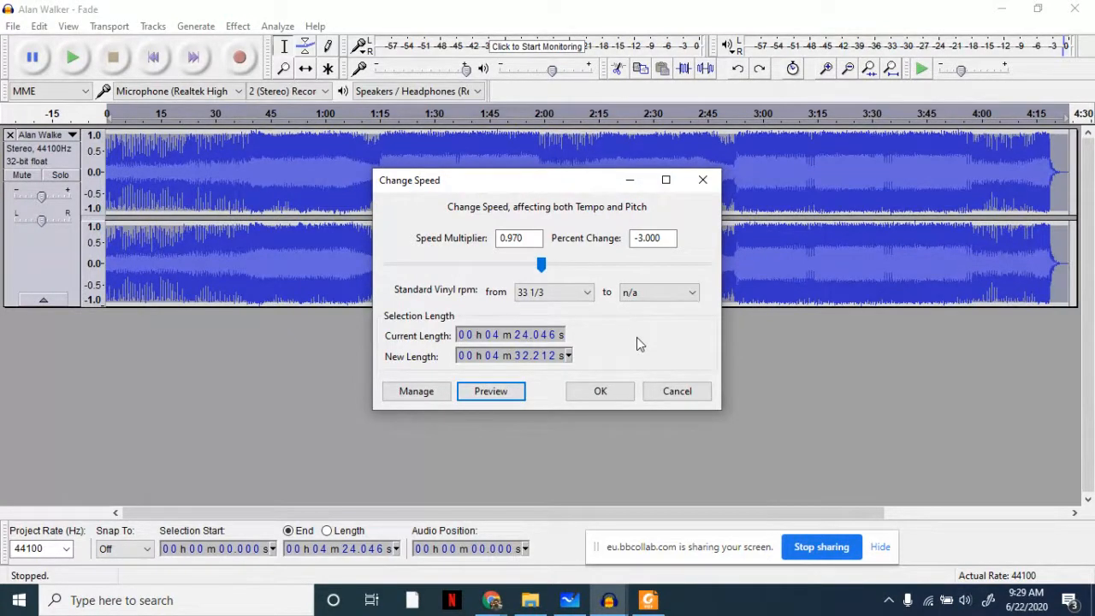
Raise the system speaker volume to 95 and close the Change Speed settings without applying.
click(965, 600)
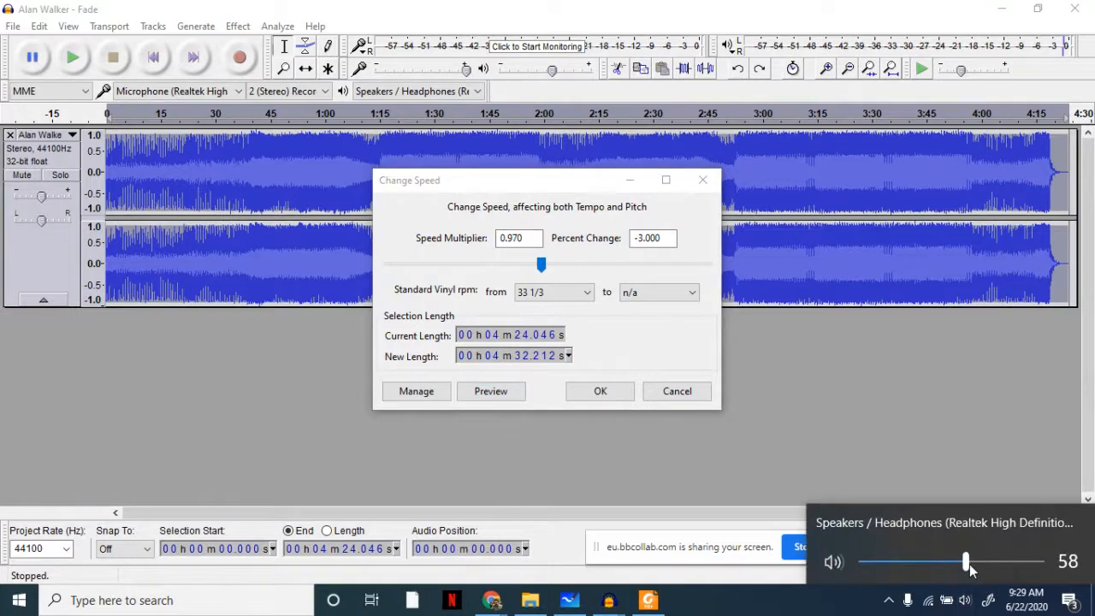
drag(966, 568, 1030, 571)
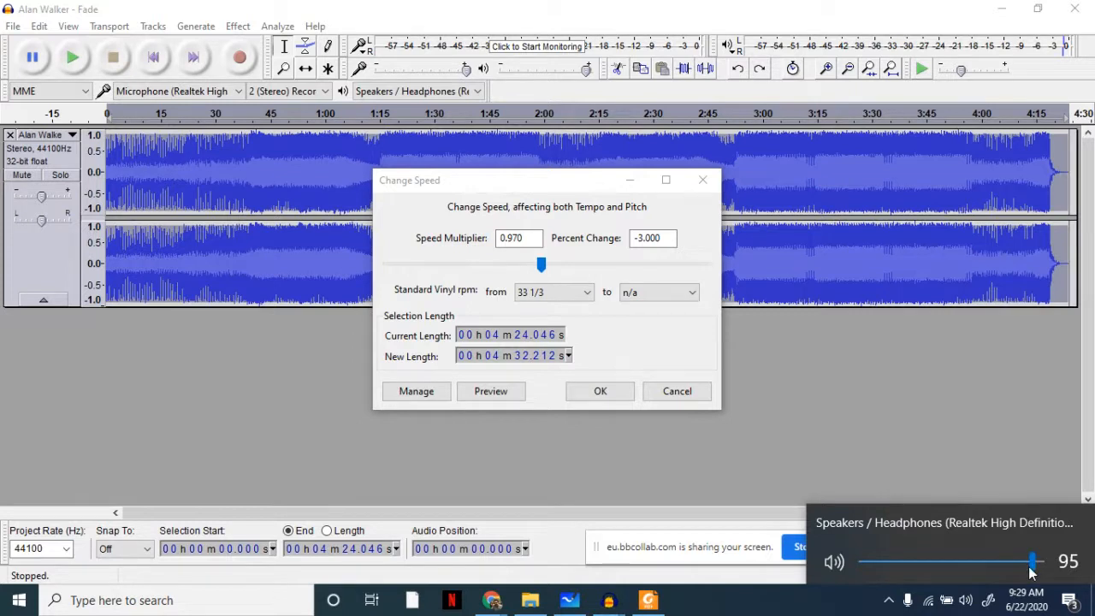
click(528, 576)
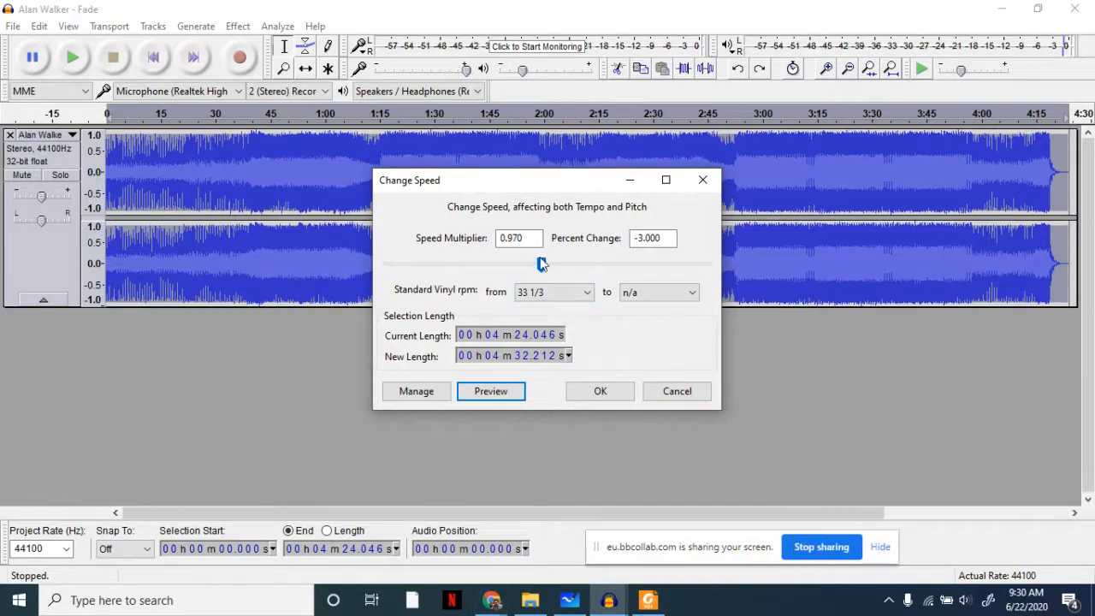
click(674, 396)
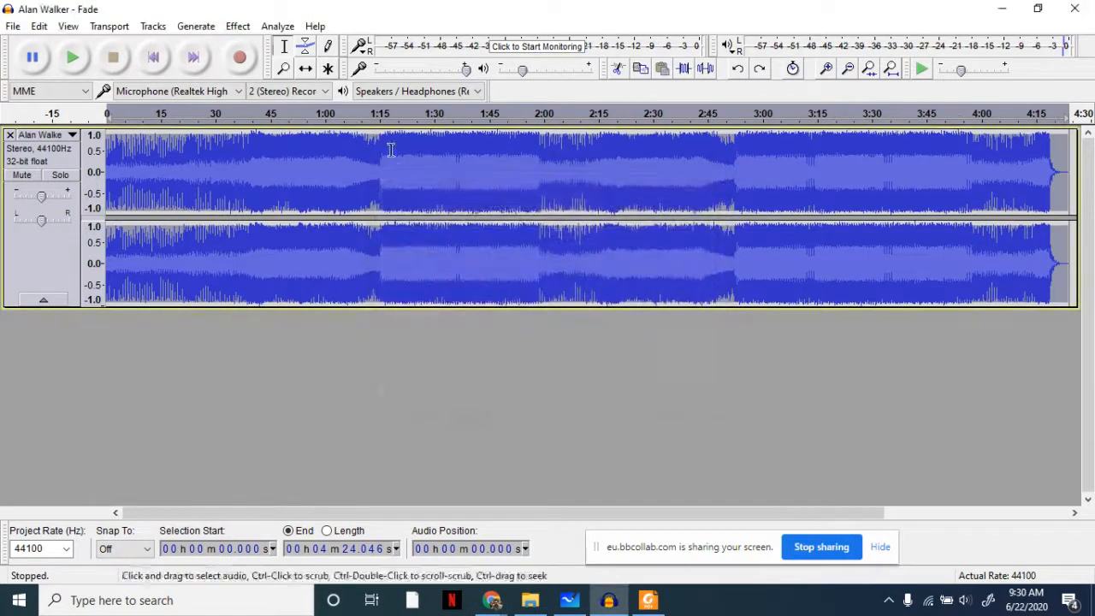
Reopen the Change Speed effect, reset the speed multiplier to 1.000 and preview the track.
click(238, 27)
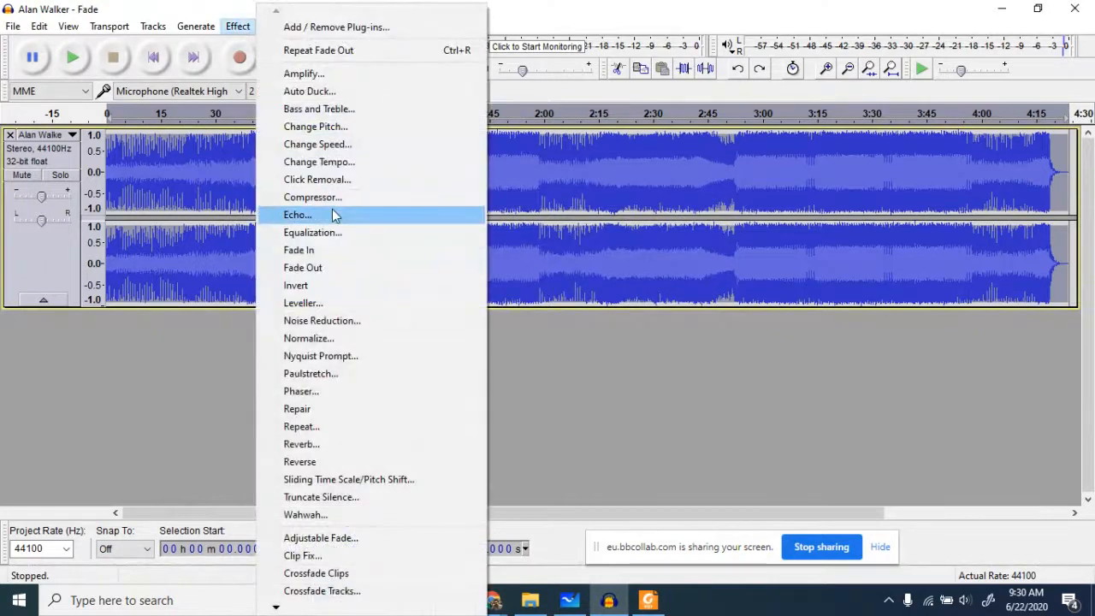
click(334, 144)
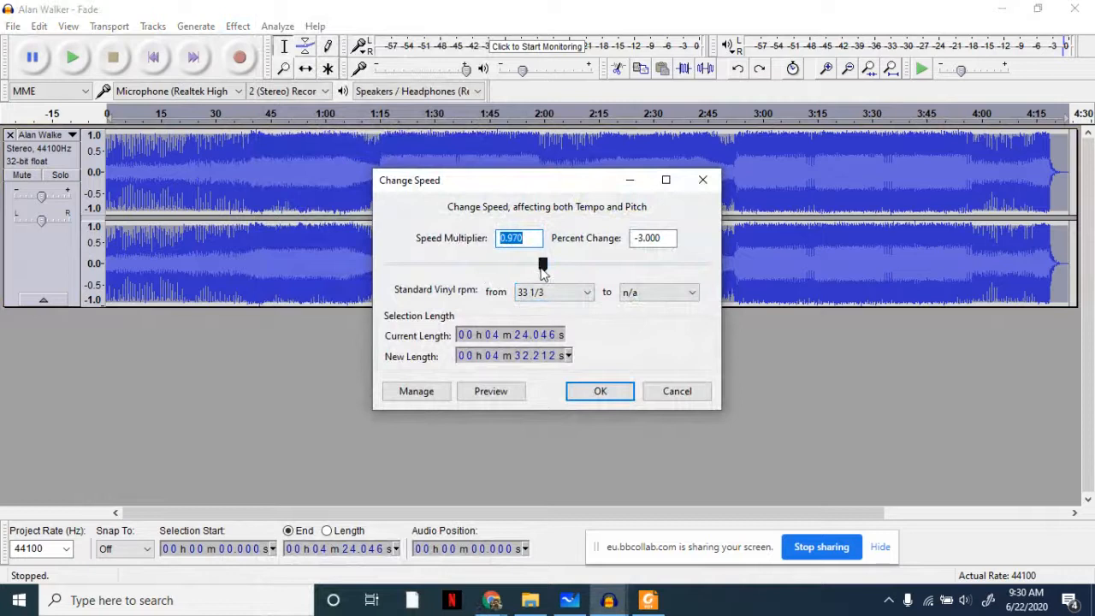
drag(542, 266, 545, 272)
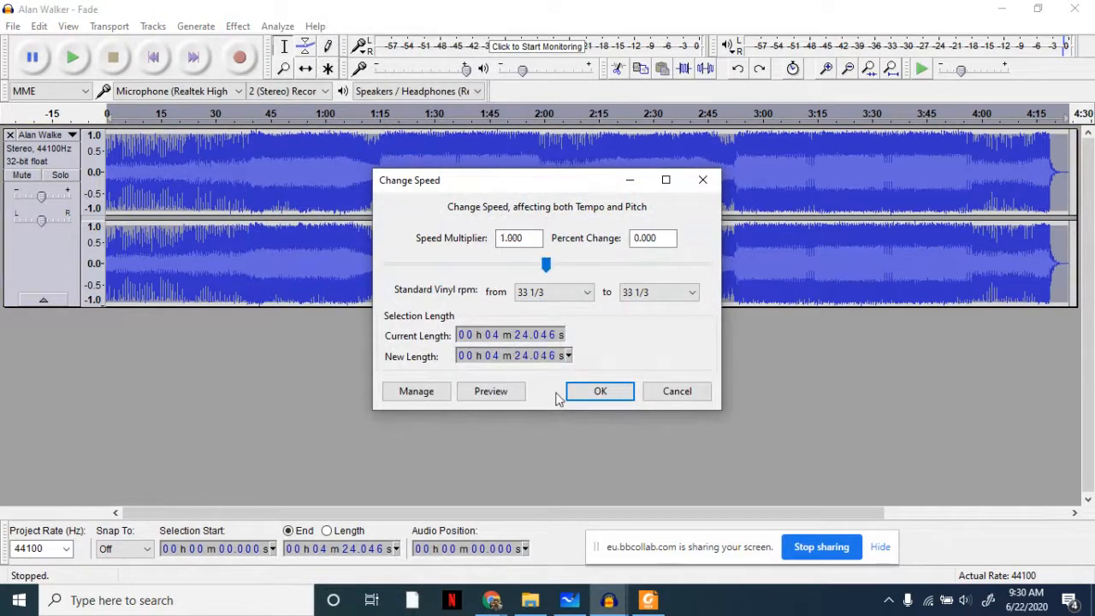
click(503, 395)
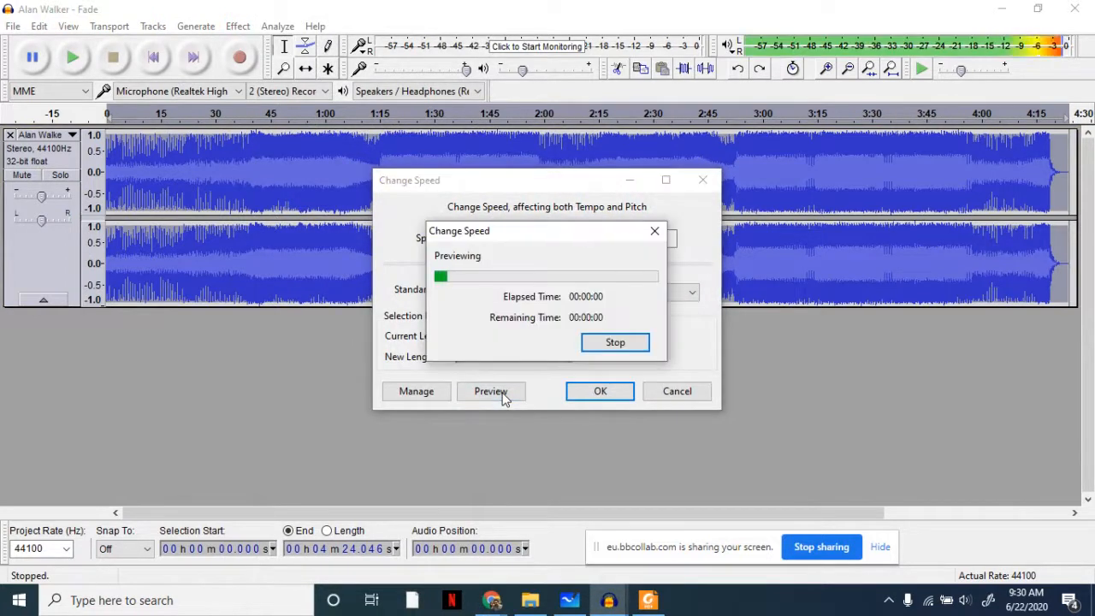
Raise the system speaker volume above 86.
click(964, 600)
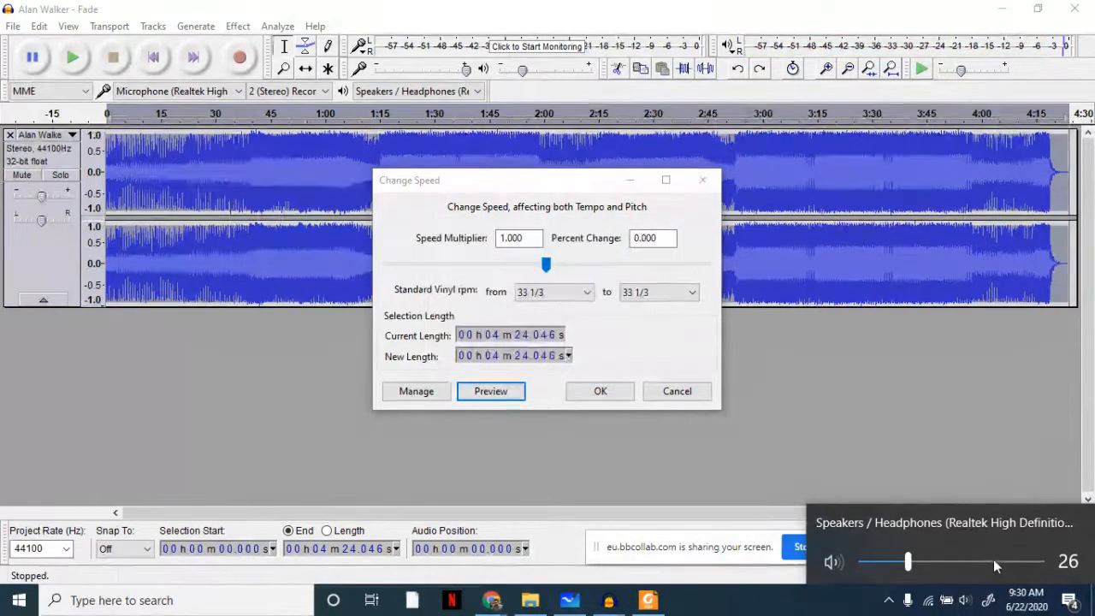
drag(993, 560, 1016, 563)
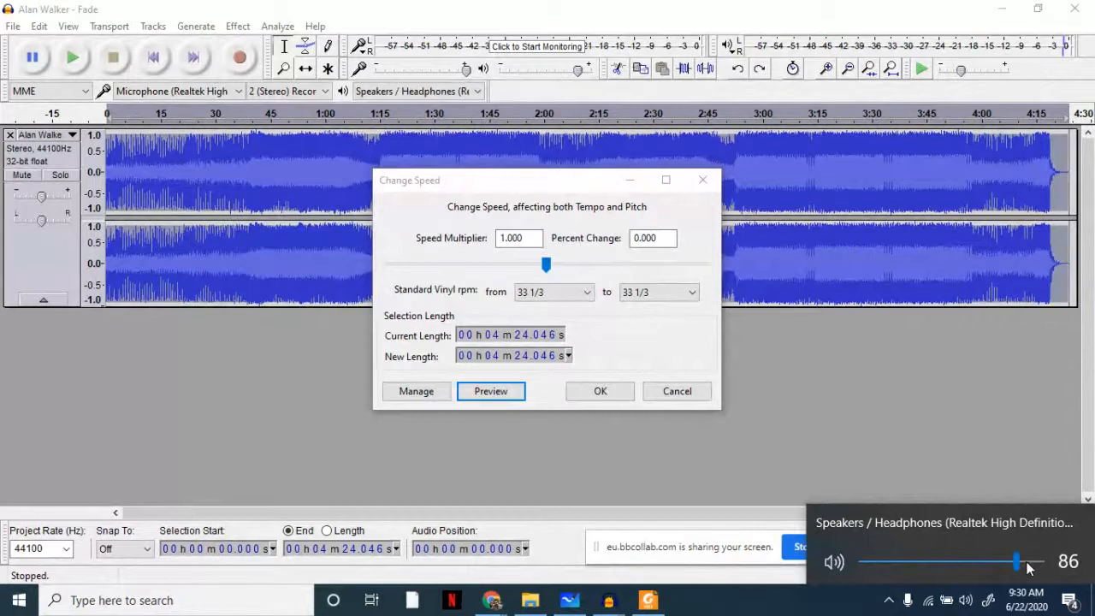
click(1026, 562)
Preview the track at normal speed, and preview it again with the speed multiplier at 0.800, a -20.000 percent change.
click(492, 397)
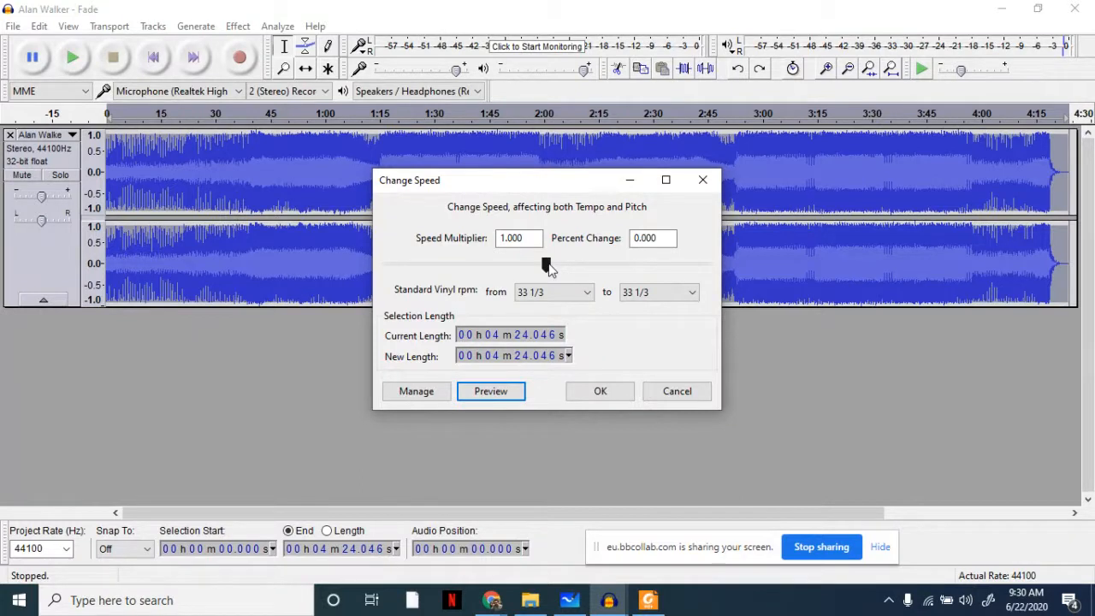
drag(550, 268, 517, 272)
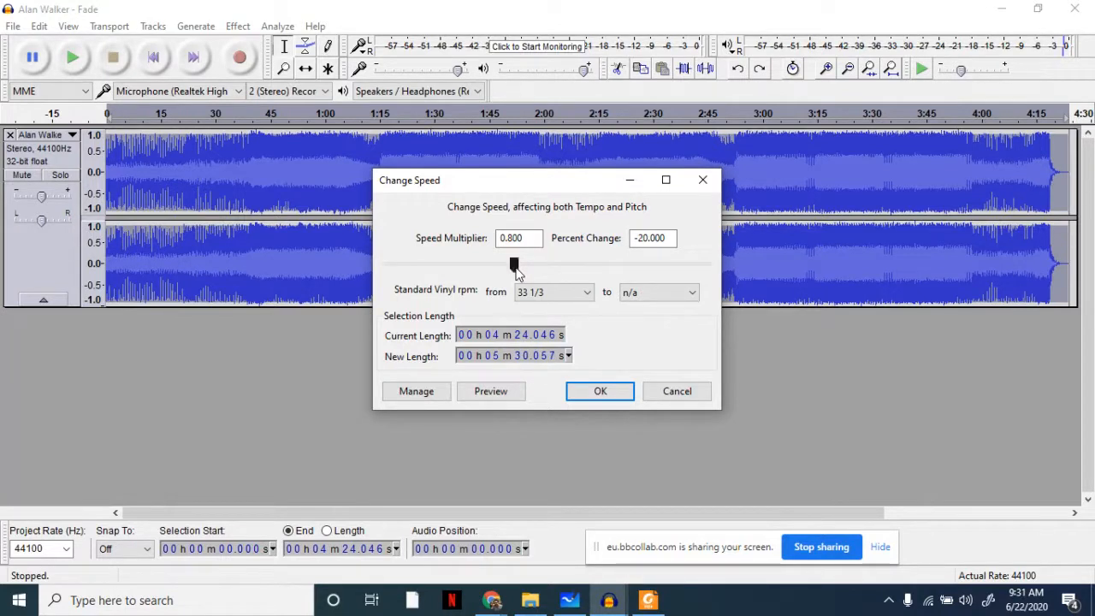
click(506, 391)
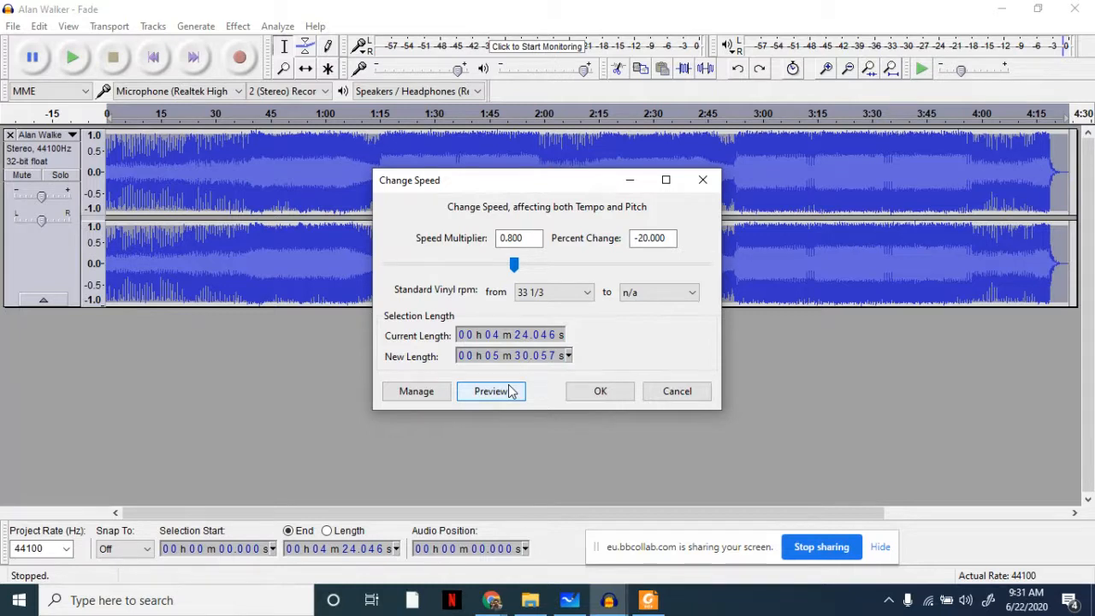
Switch to the bbcollab session in Chrome, check the Everyone chat for new messages, and return to the Change Speed settings in Audacity.
click(497, 601)
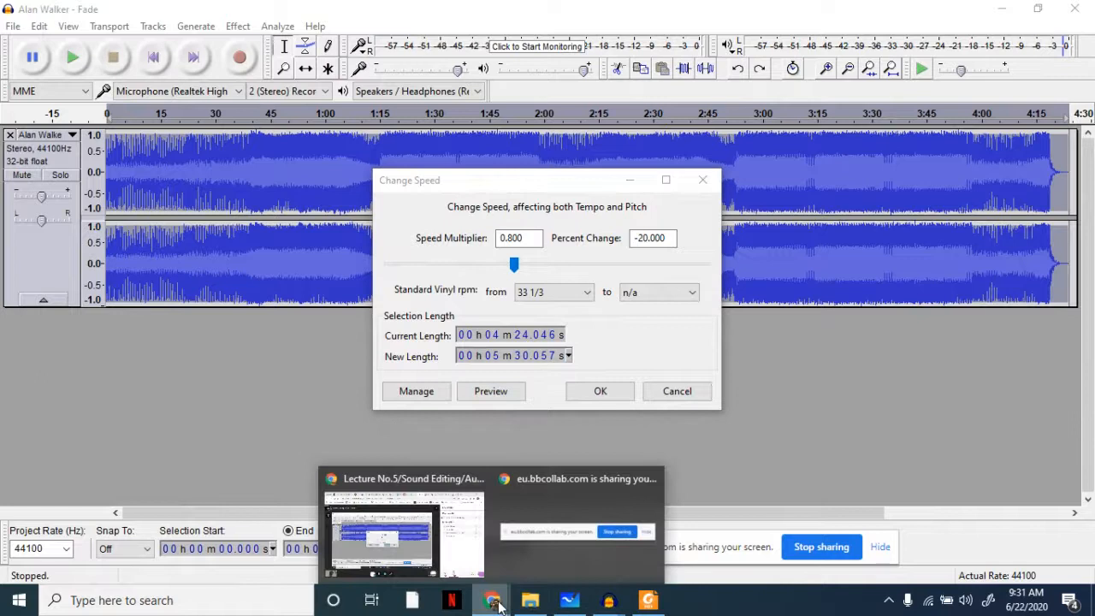
click(432, 552)
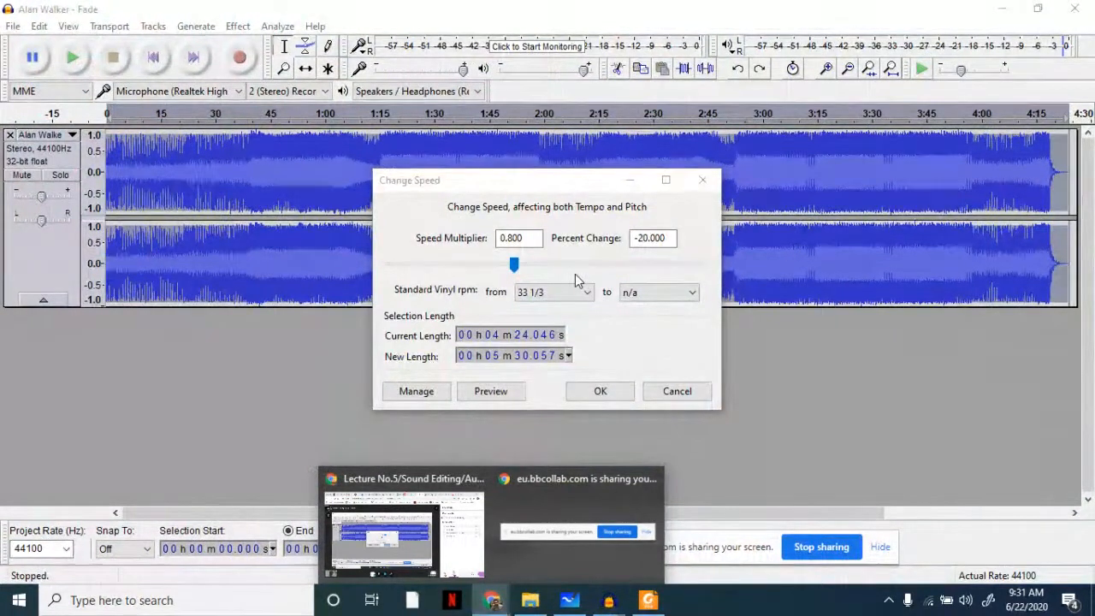
click(400, 516)
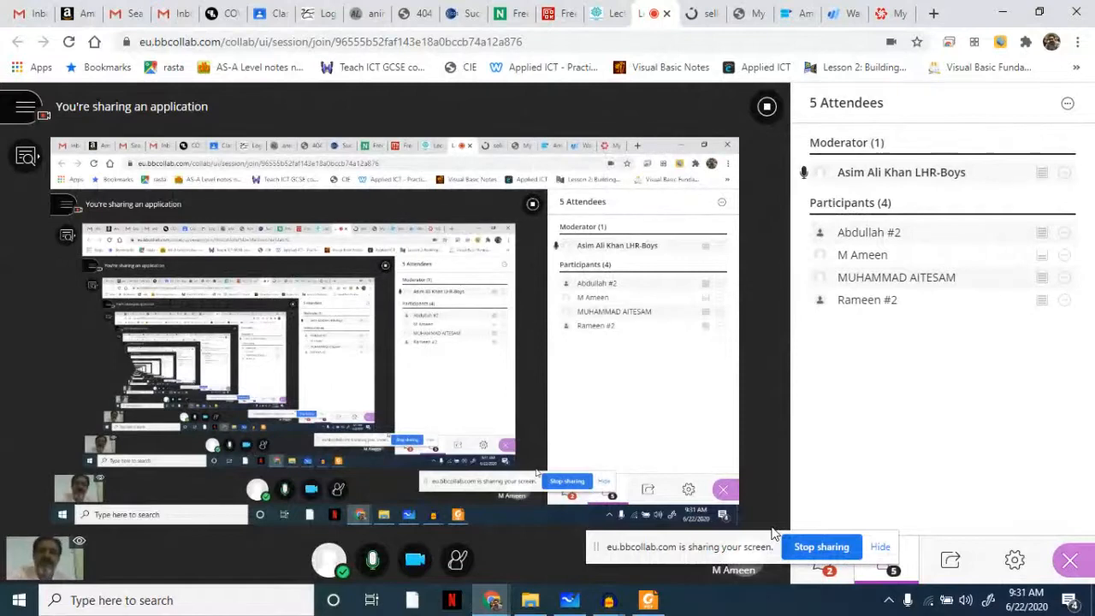
click(827, 573)
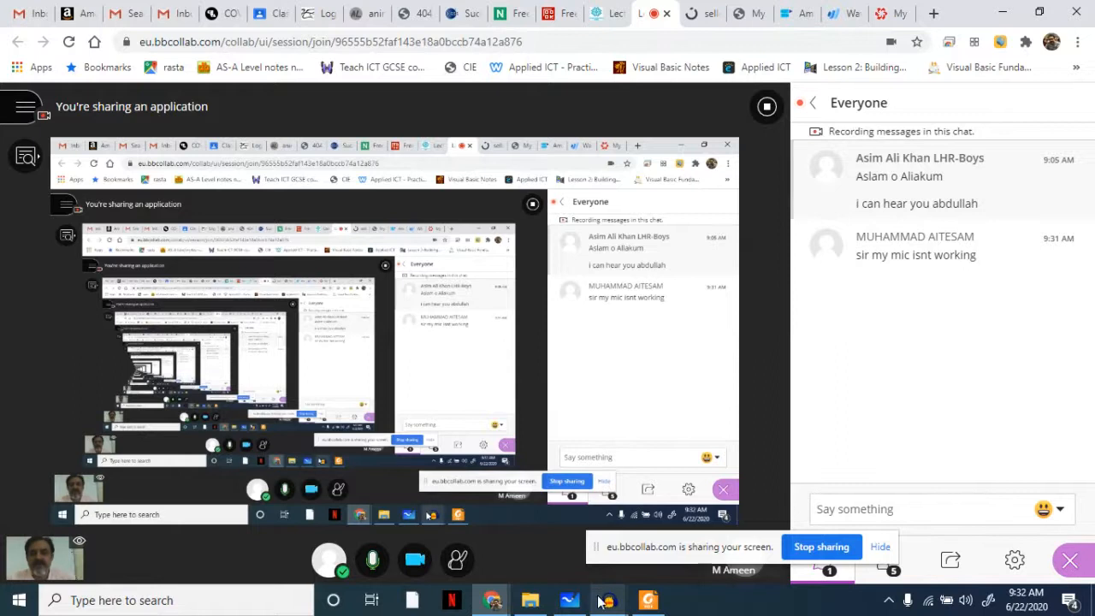
mouse_move(596, 602)
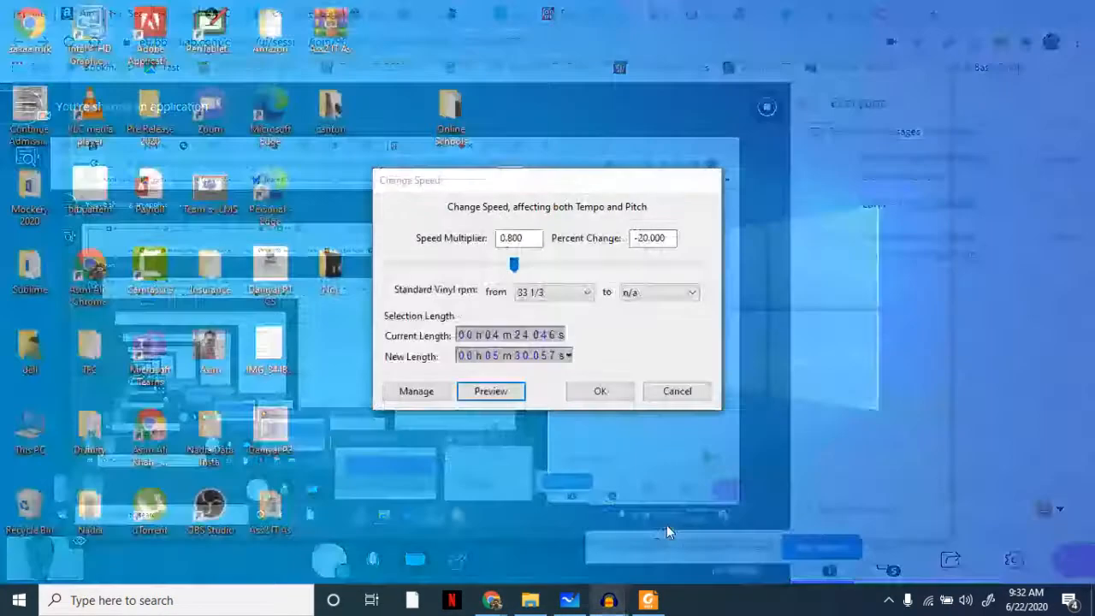
click(667, 525)
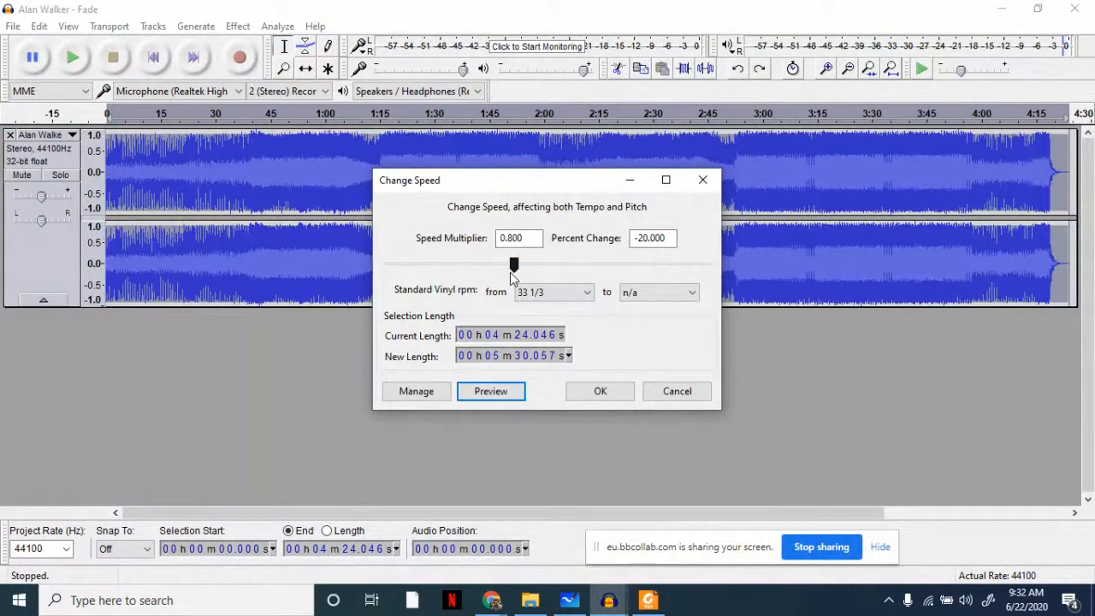
Preview the track with the speed multiplier at 1.061 and again at 1.430, stopping the second preview early.
drag(513, 272, 553, 270)
click(501, 392)
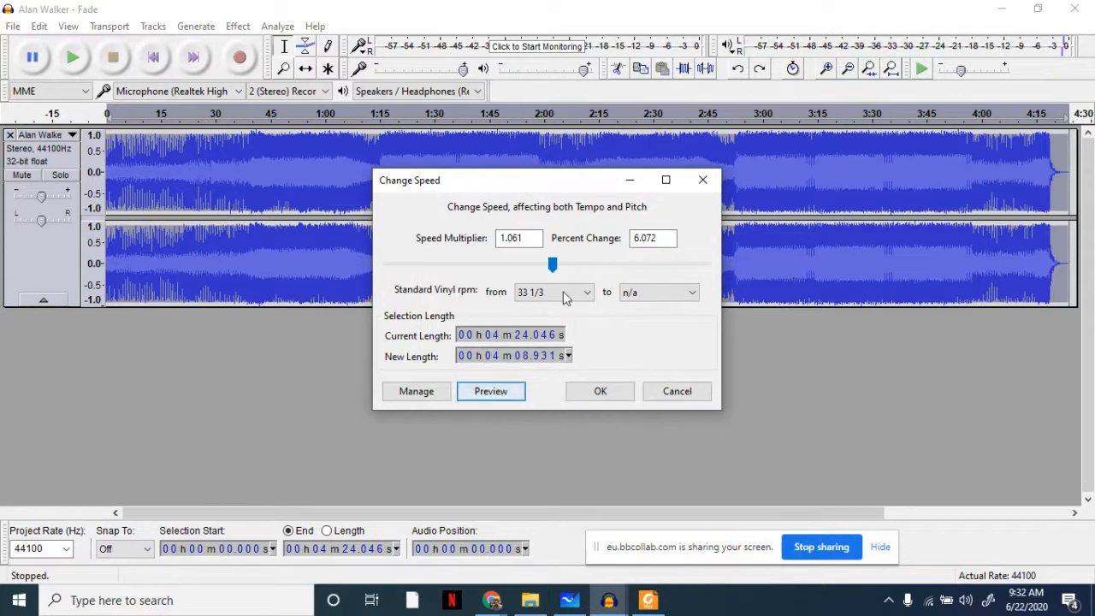
drag(551, 264, 574, 265)
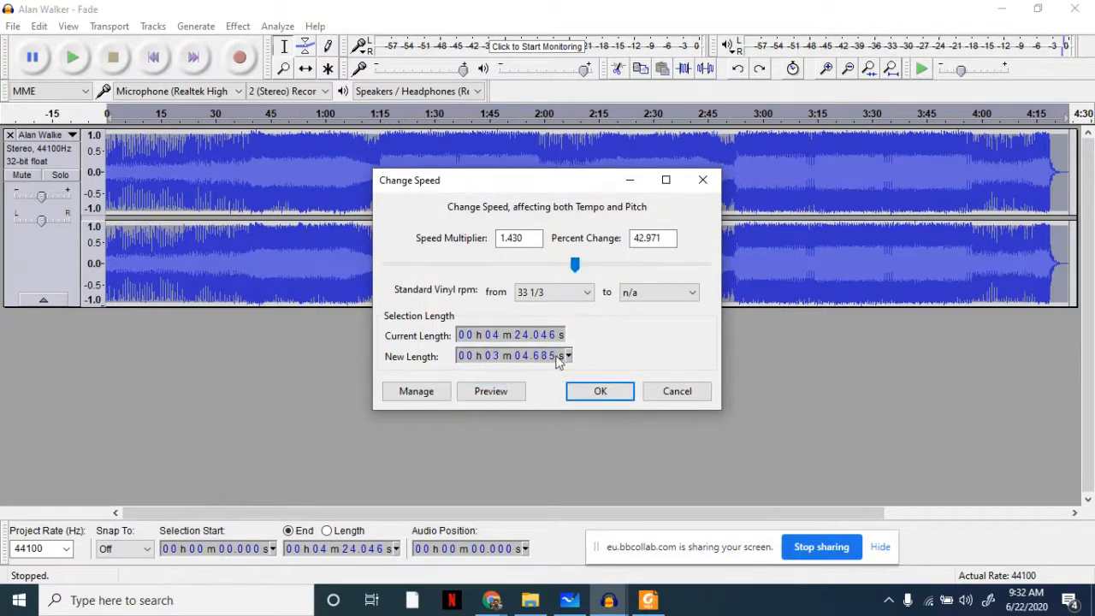
click(496, 390)
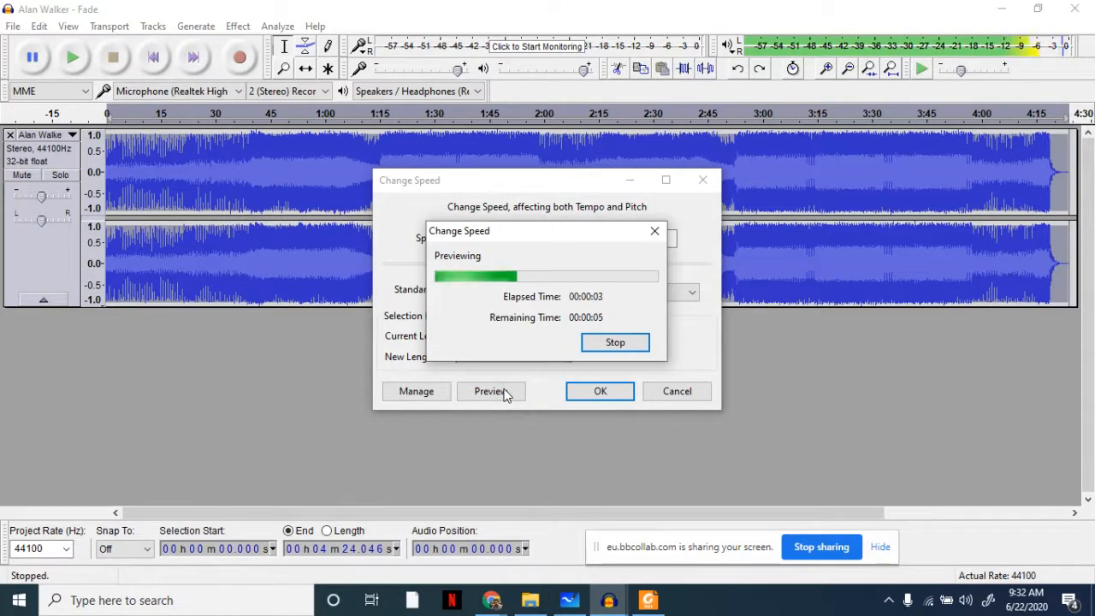
click(653, 232)
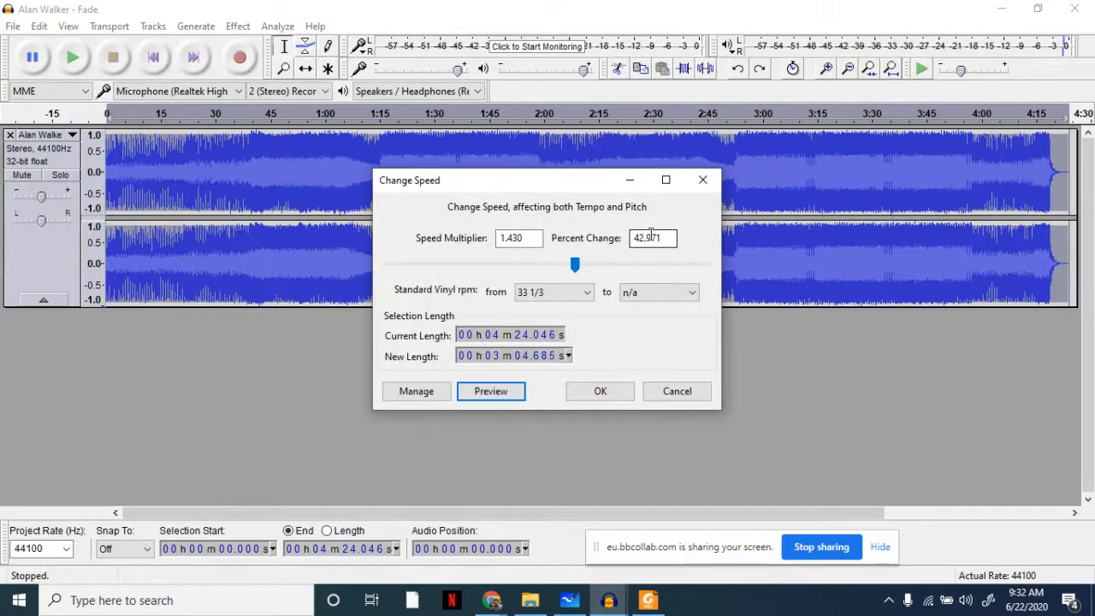
Reset the speed multiplier to 1.000 and apply the Change Speed effect.
click(535, 238)
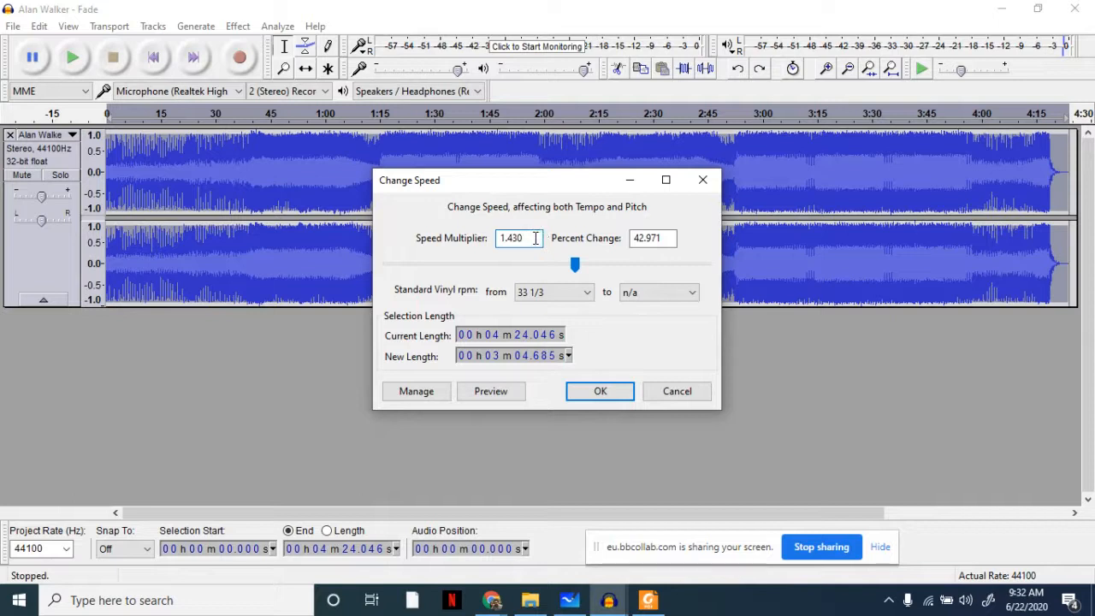
double_click(535, 238)
text(1)
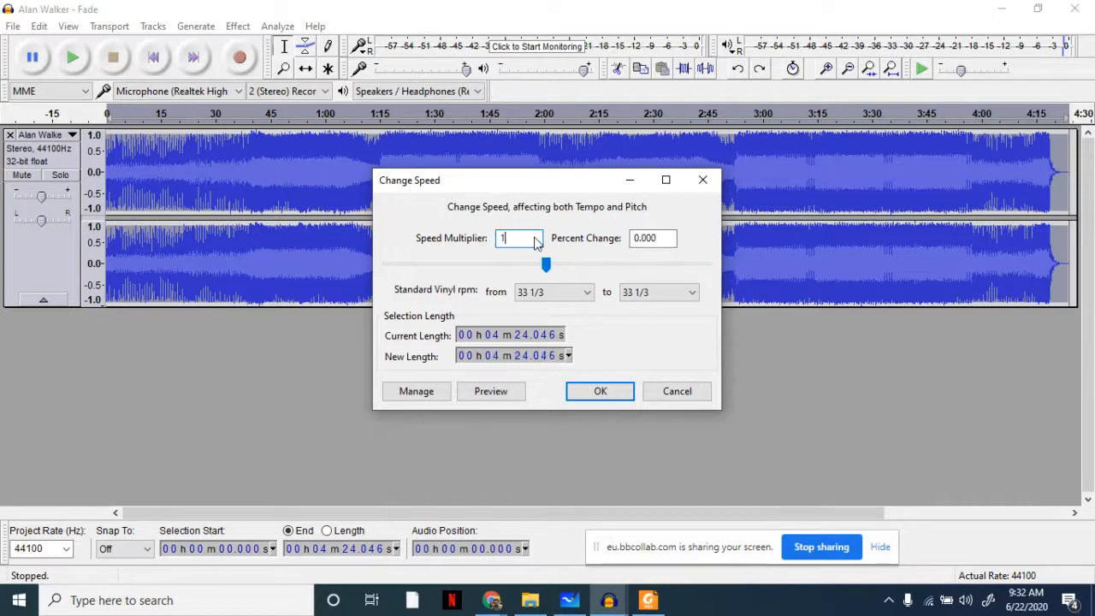
text(.000)
click(600, 392)
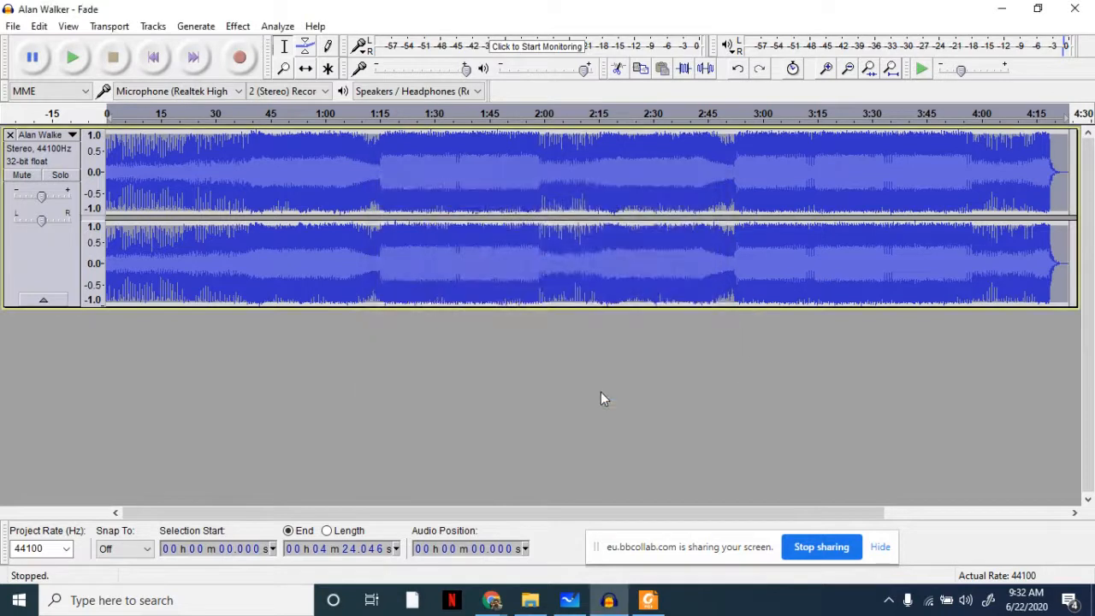
Play the track from about 1.1 seconds after its start and stop playback after a few seconds.
click(109, 173)
key(space)
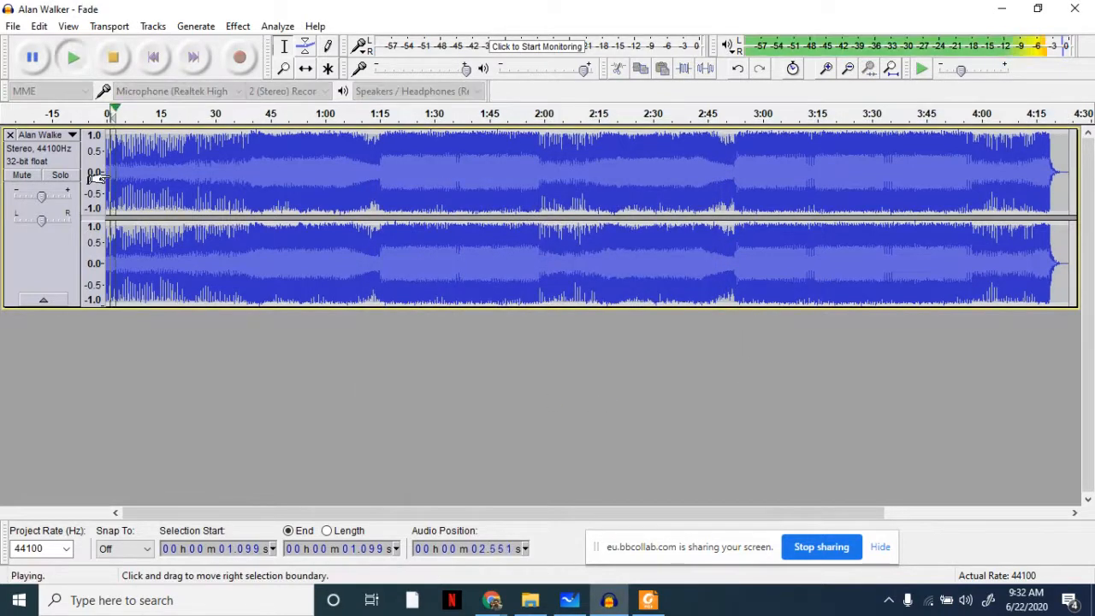
key(space)
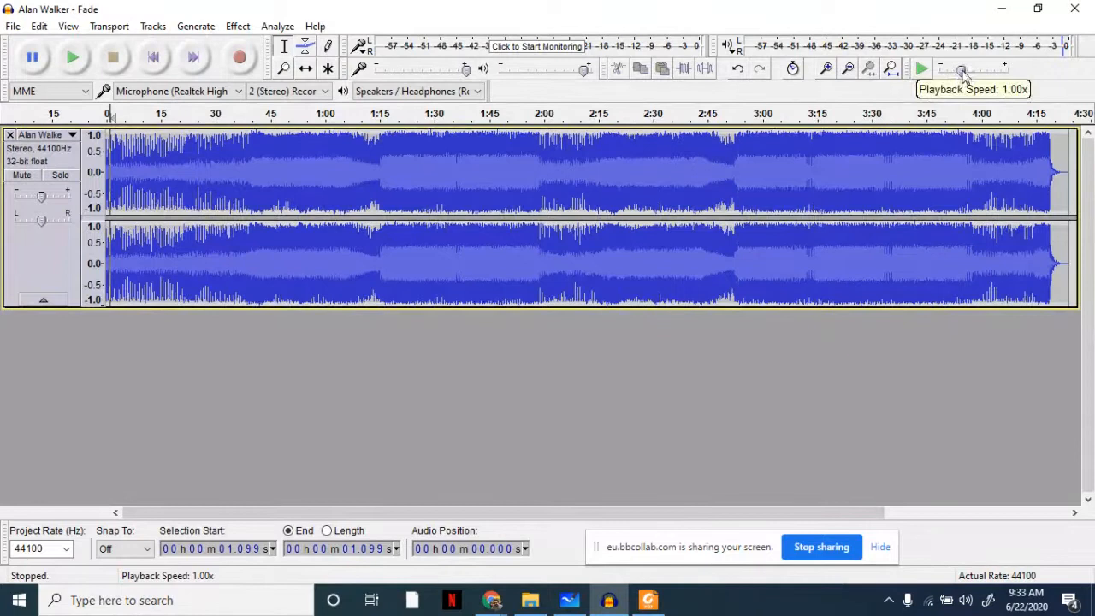
Raise the play-at-speed rate above 1.00x and play the track at that faster speed.
drag(963, 75, 977, 74)
click(921, 70)
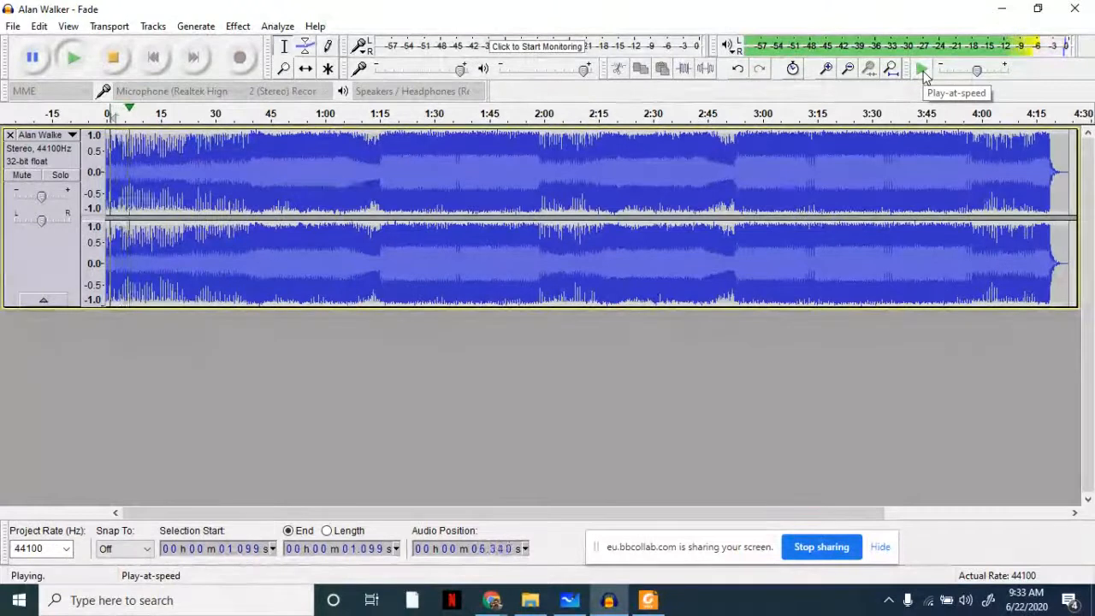
click(922, 72)
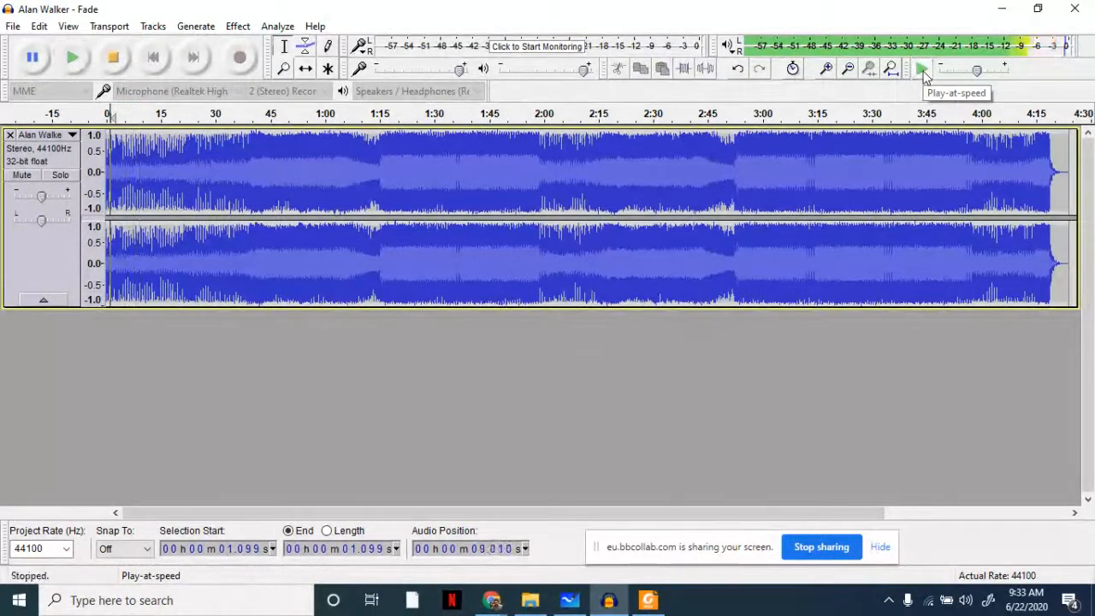
click(922, 73)
Lower the play-at-speed rate to 0.47x, listen to the track, and restore the normal playback rate.
drag(978, 78, 949, 79)
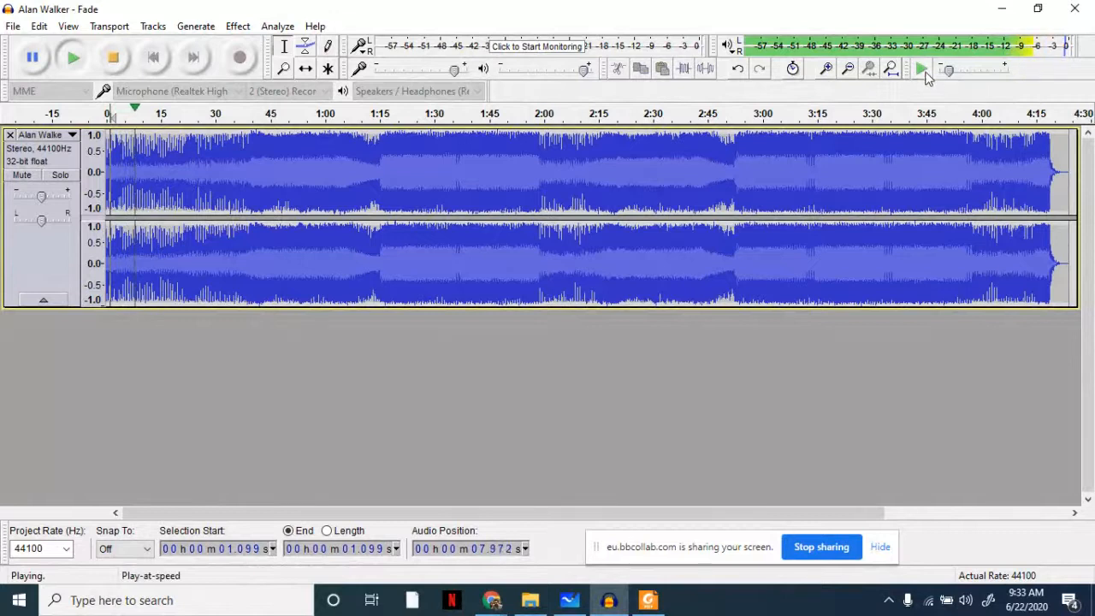
click(925, 76)
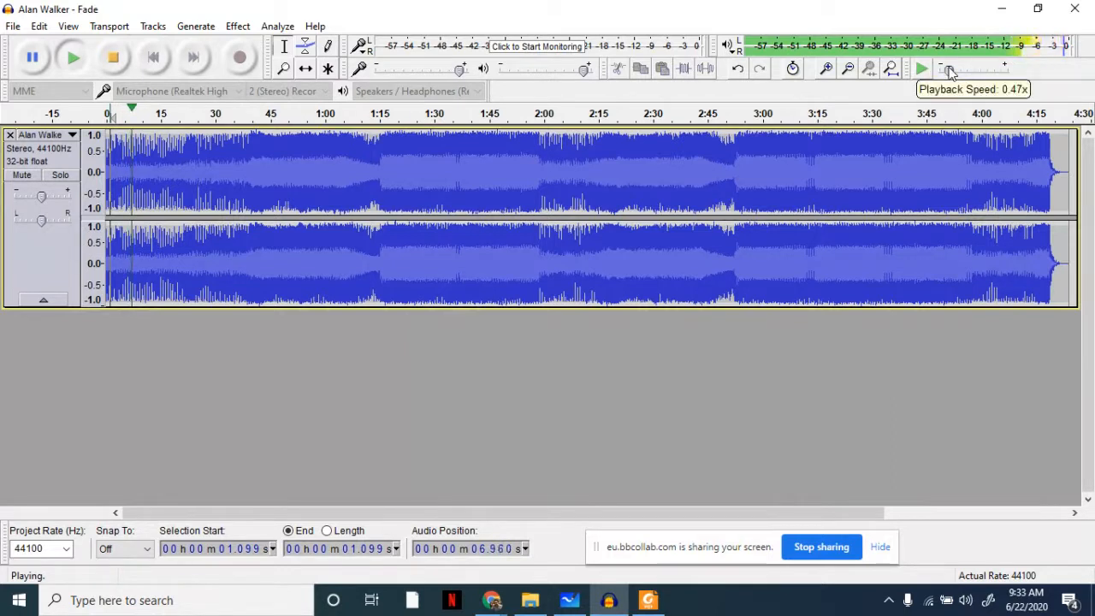
drag(949, 75, 962, 75)
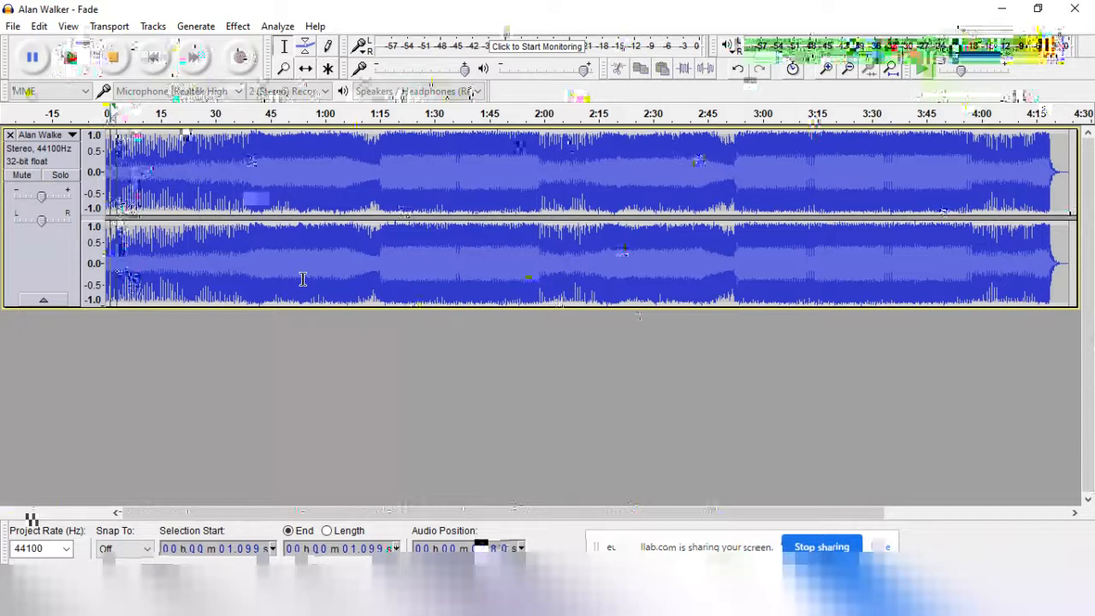
Open the Reverb effect for the whole track, load the Cathedral factory preset and preview it.
click(237, 26)
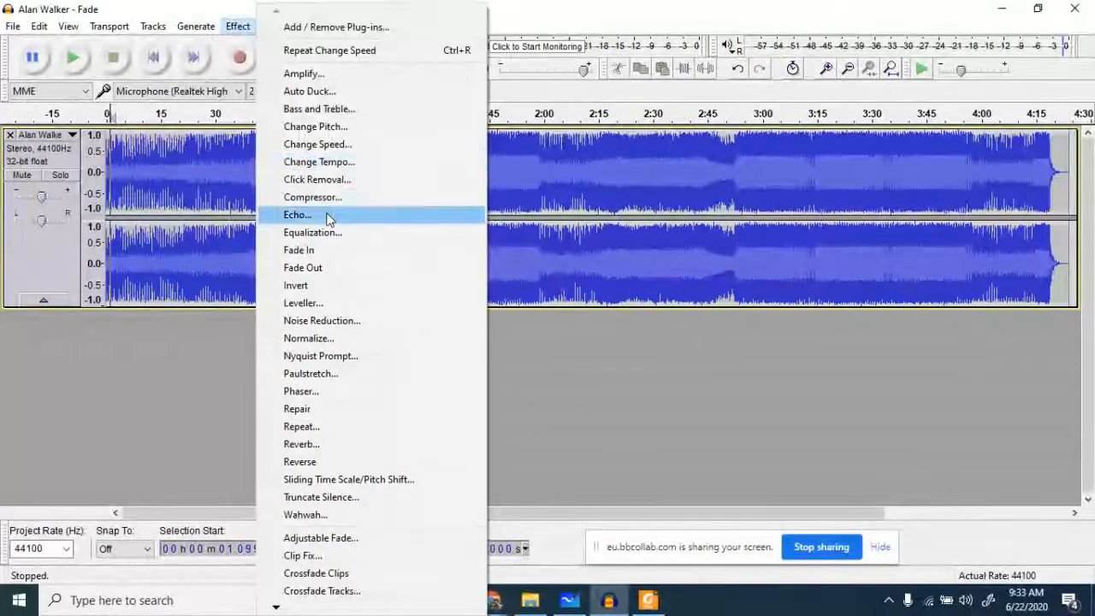
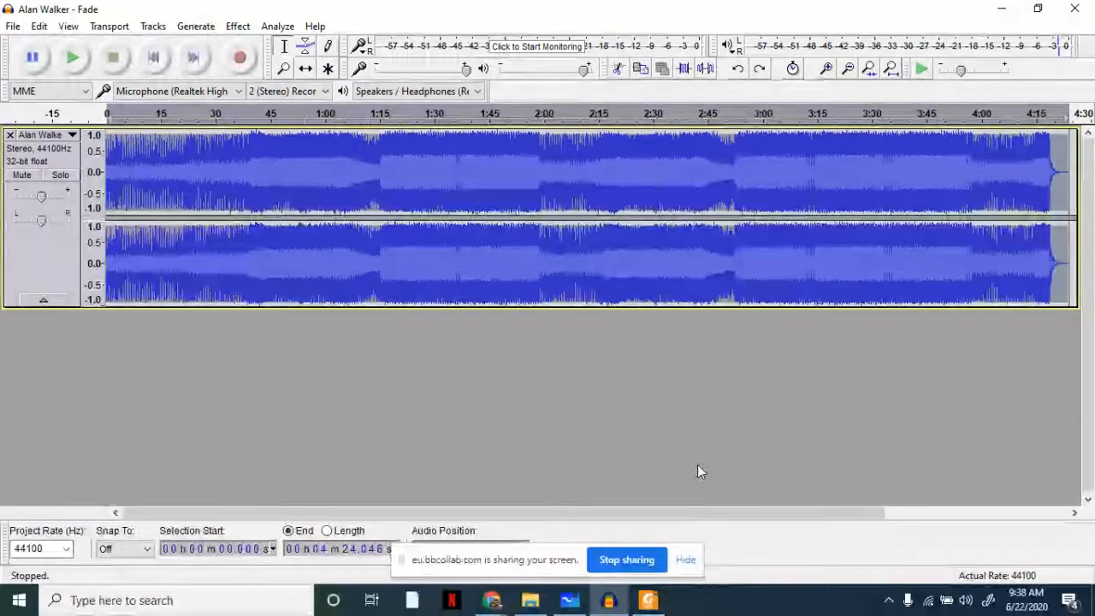
click(247, 27)
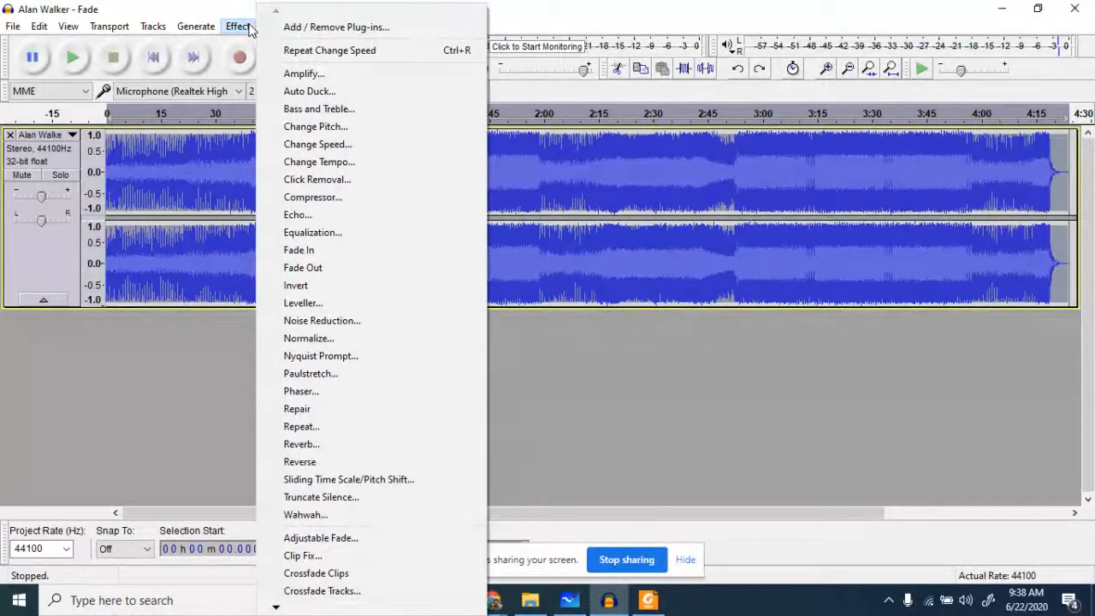
click(350, 444)
click(411, 440)
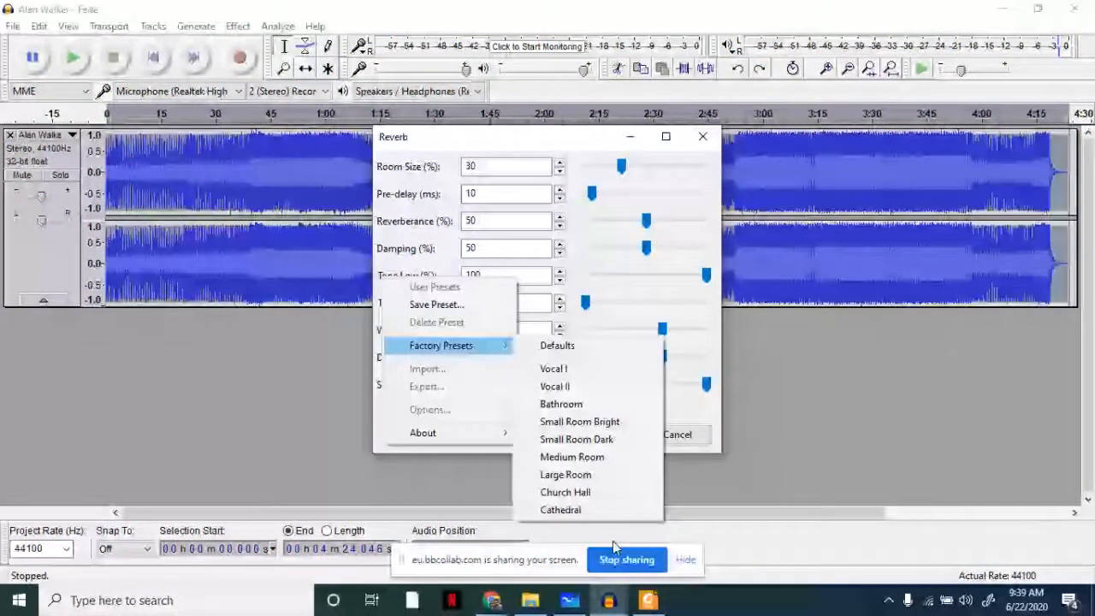
click(560, 509)
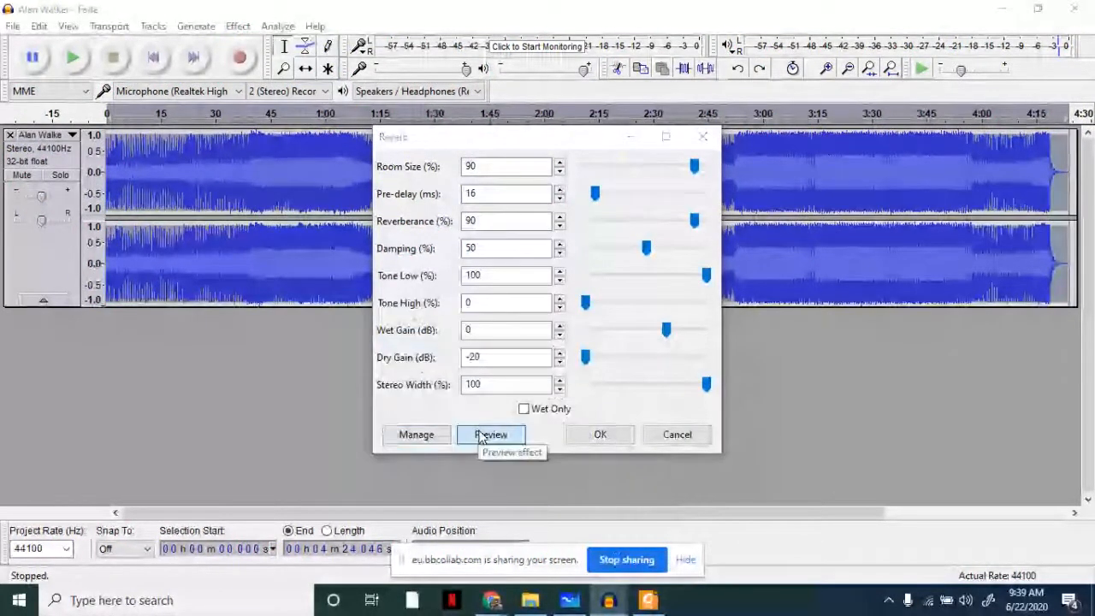
click(480, 435)
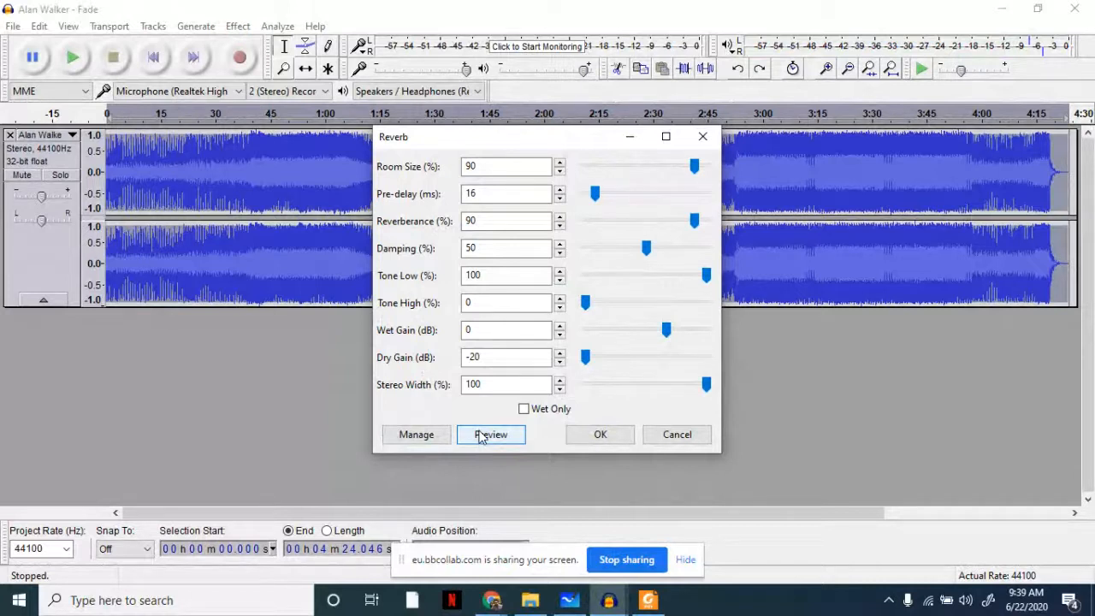
Load the Small Room Bright factory preset in the Reverb effect and preview it.
click(395, 439)
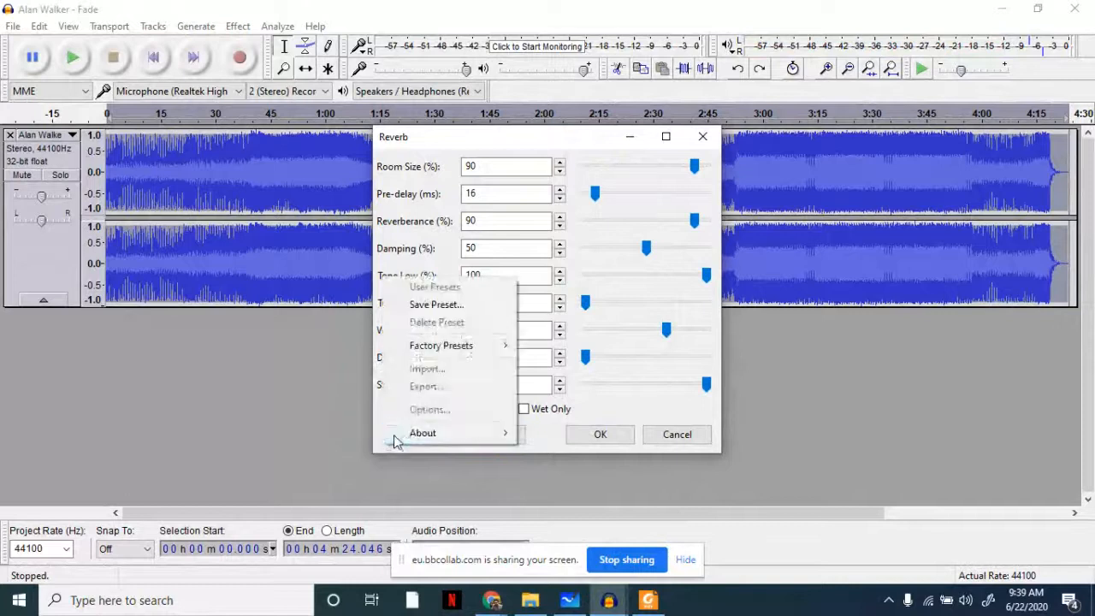
mouse_move(442, 348)
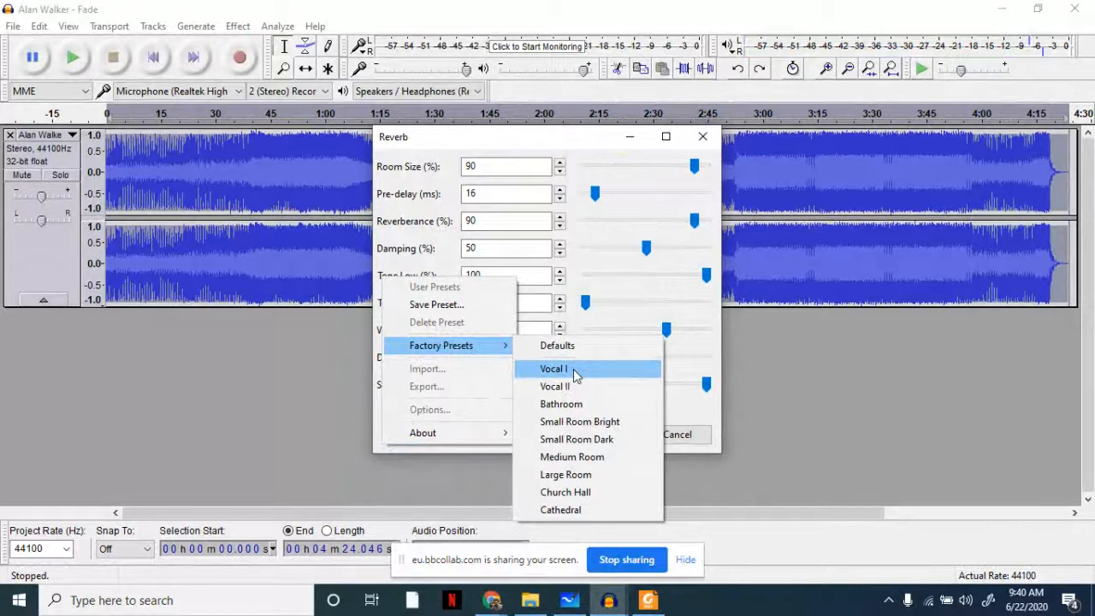
click(574, 425)
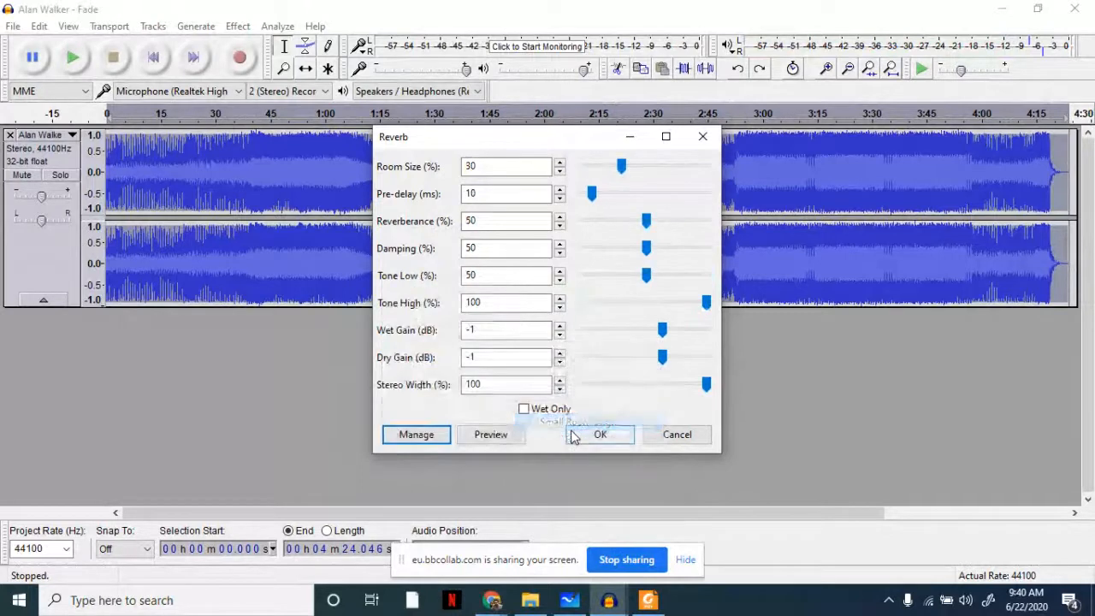
click(513, 437)
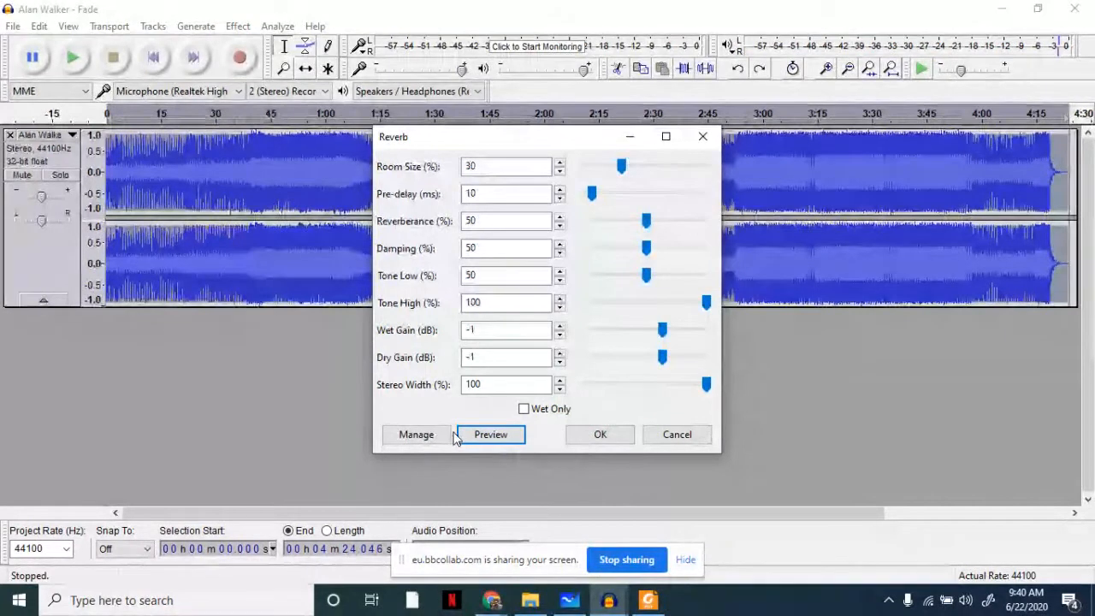
Preview the reverb with Wet Only enabled, on the current settings and on the Cathedral factory preset.
click(524, 409)
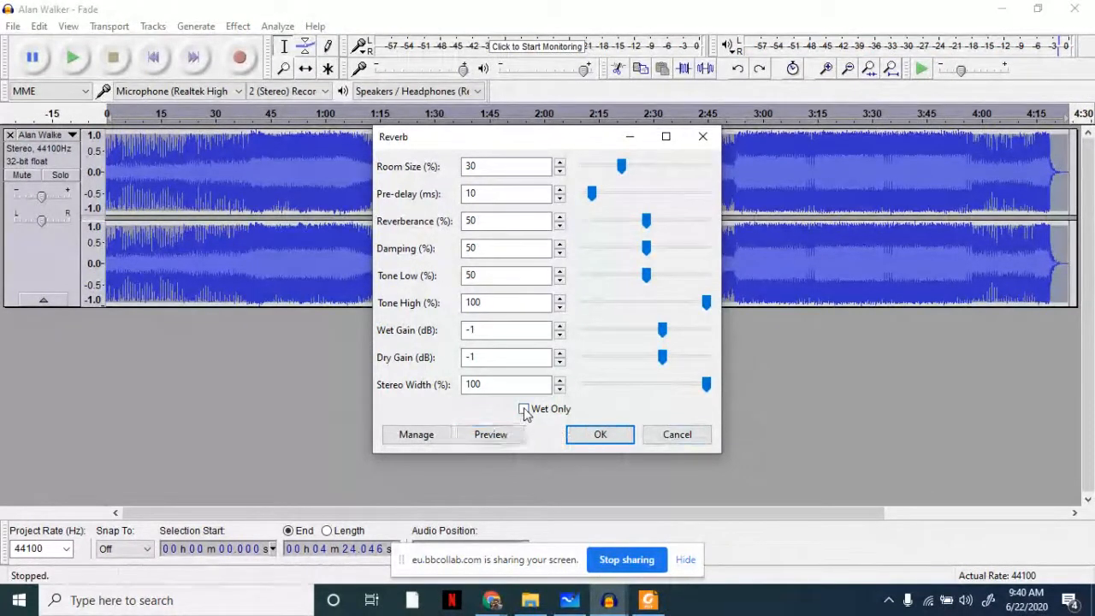
click(503, 437)
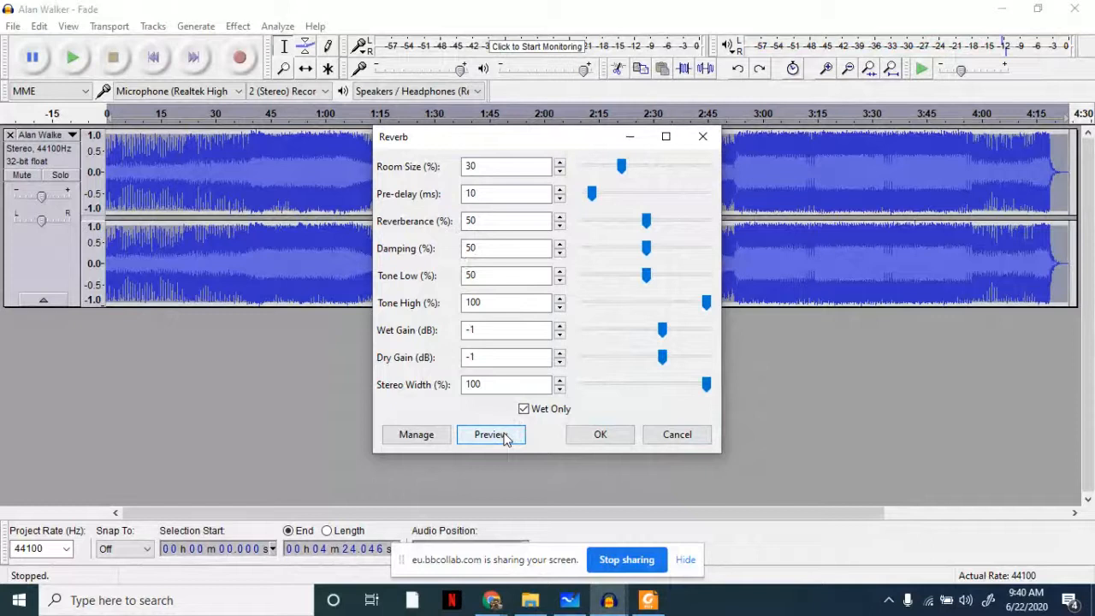
click(415, 434)
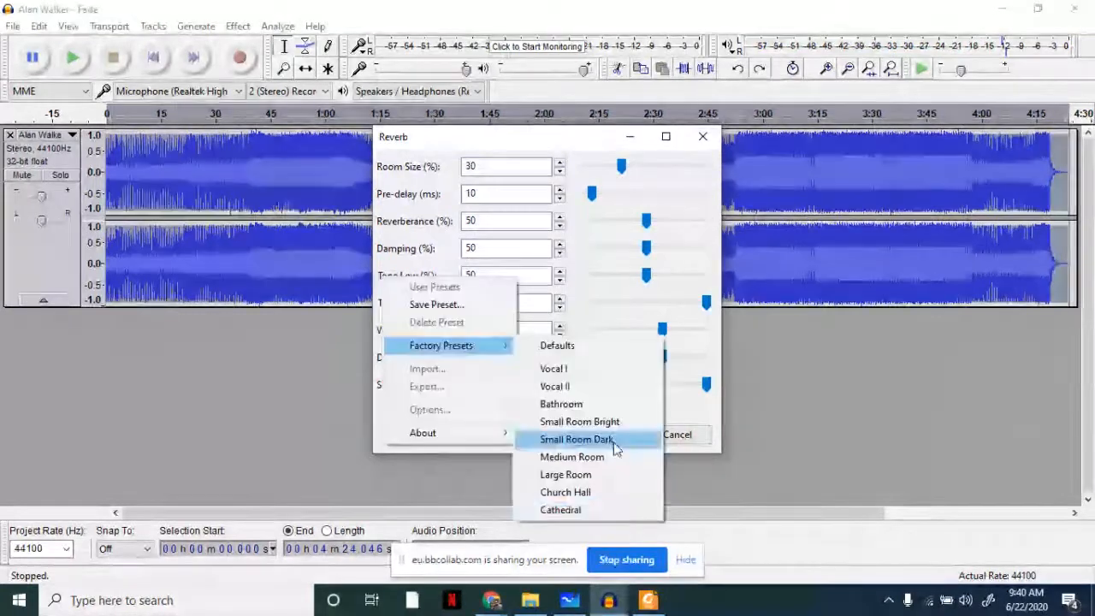
click(601, 508)
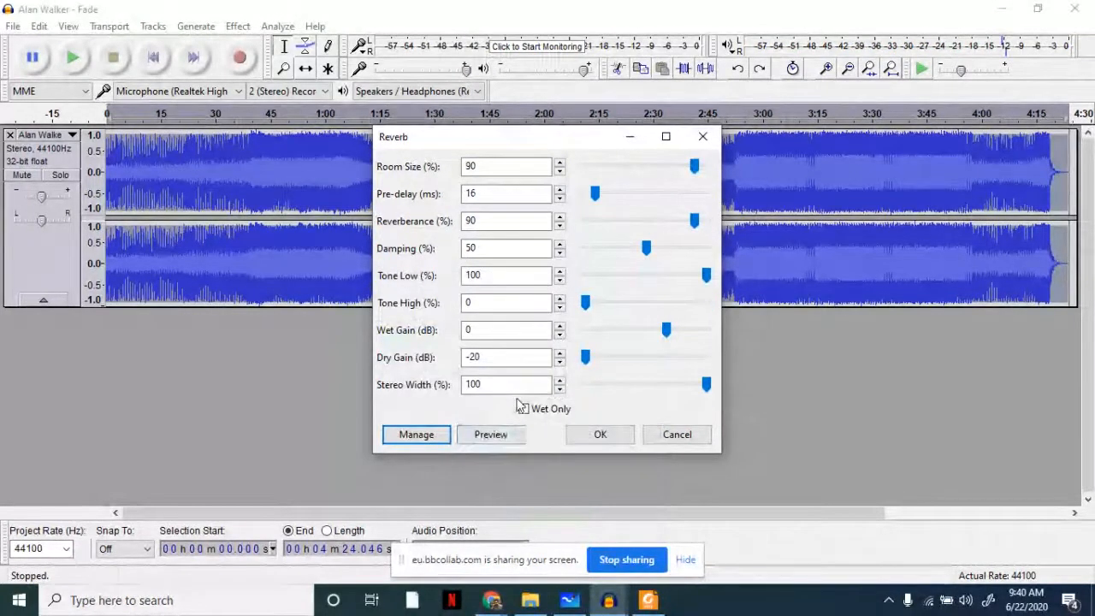
click(524, 408)
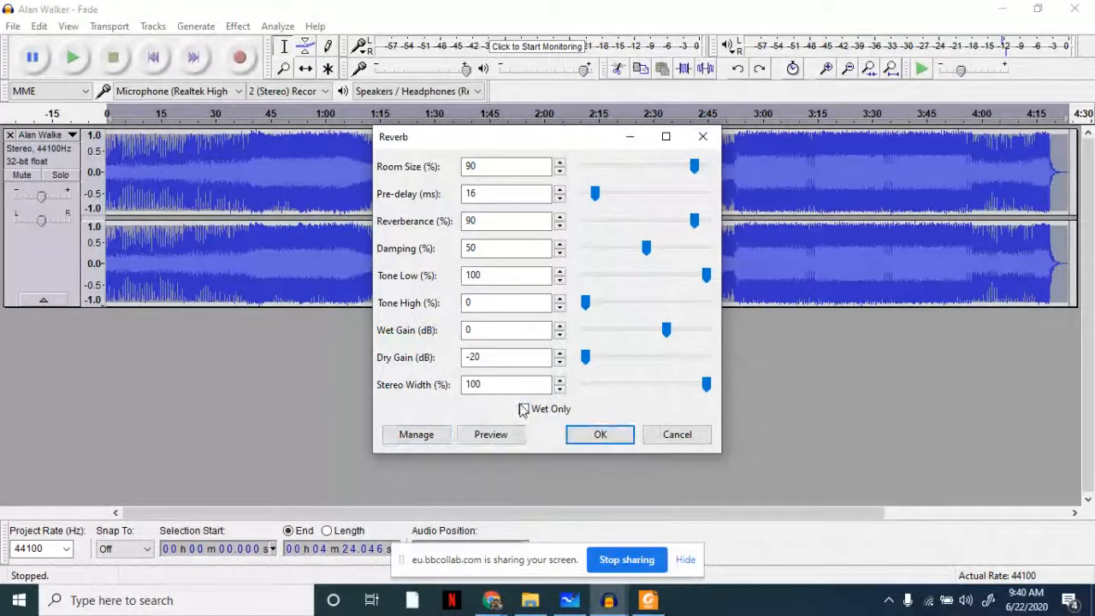
click(508, 434)
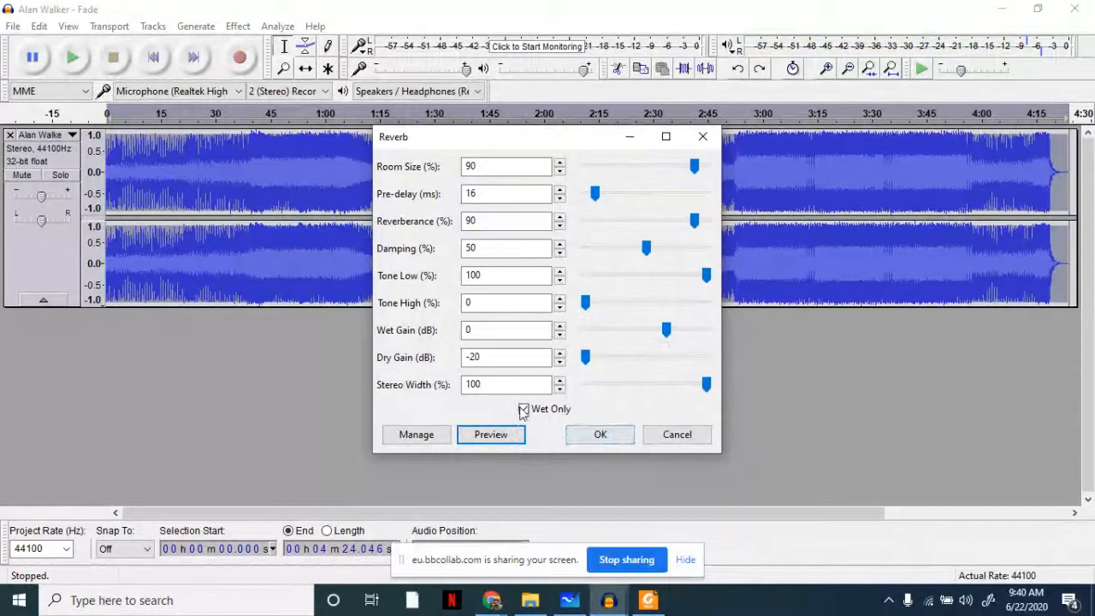
Turn off Wet Only and close the Reverb effect without applying it.
click(524, 412)
click(523, 409)
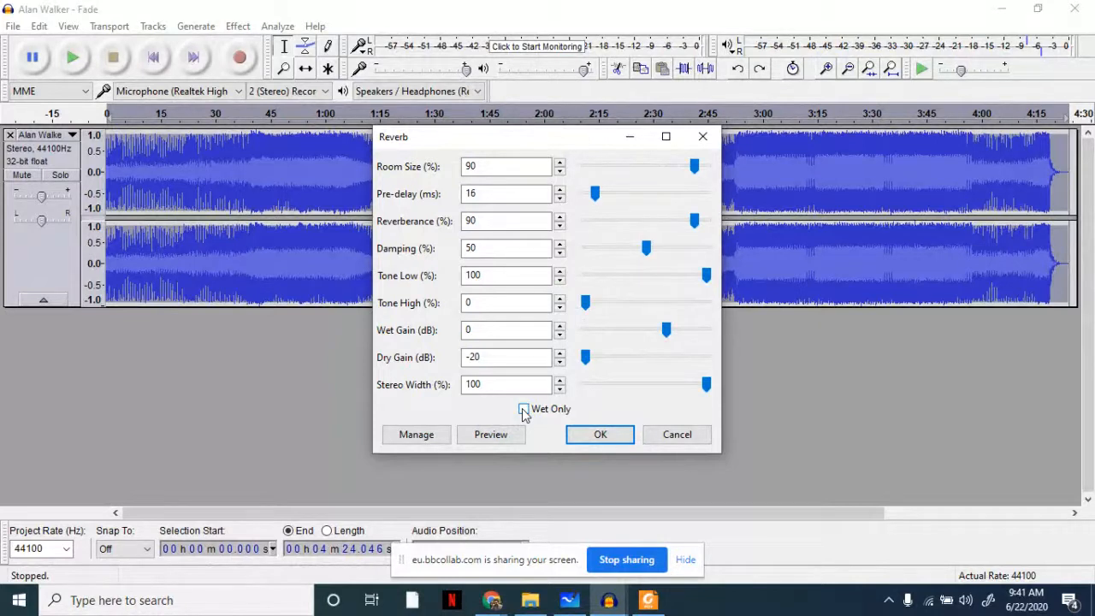
click(702, 136)
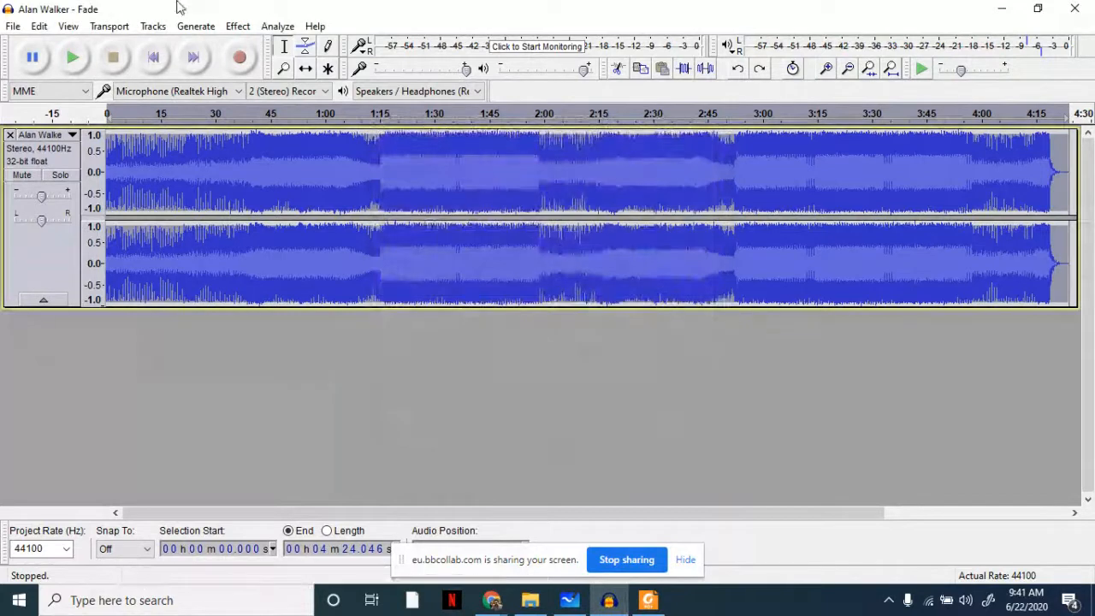
Open the Leveller effect for the whole track, set the degree of leveling to Light and preview it.
click(236, 27)
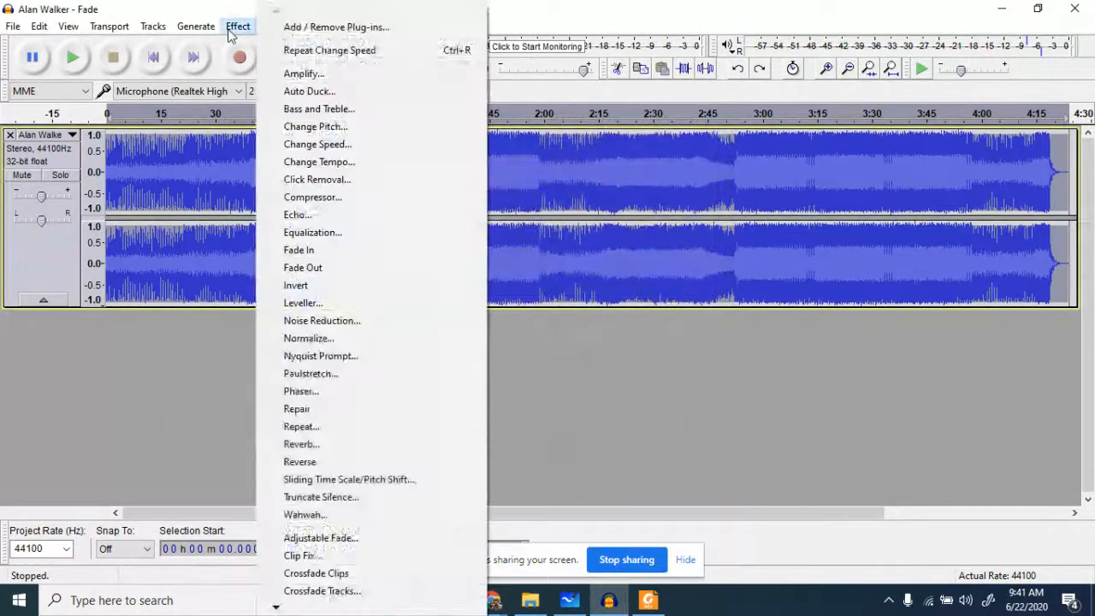
click(306, 305)
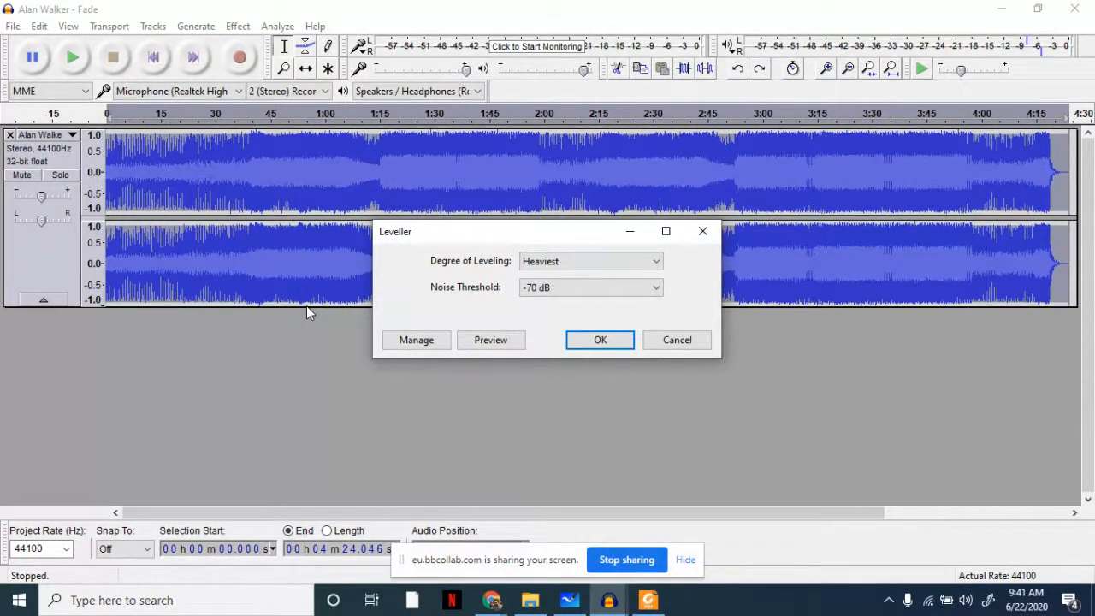
click(537, 270)
click(539, 277)
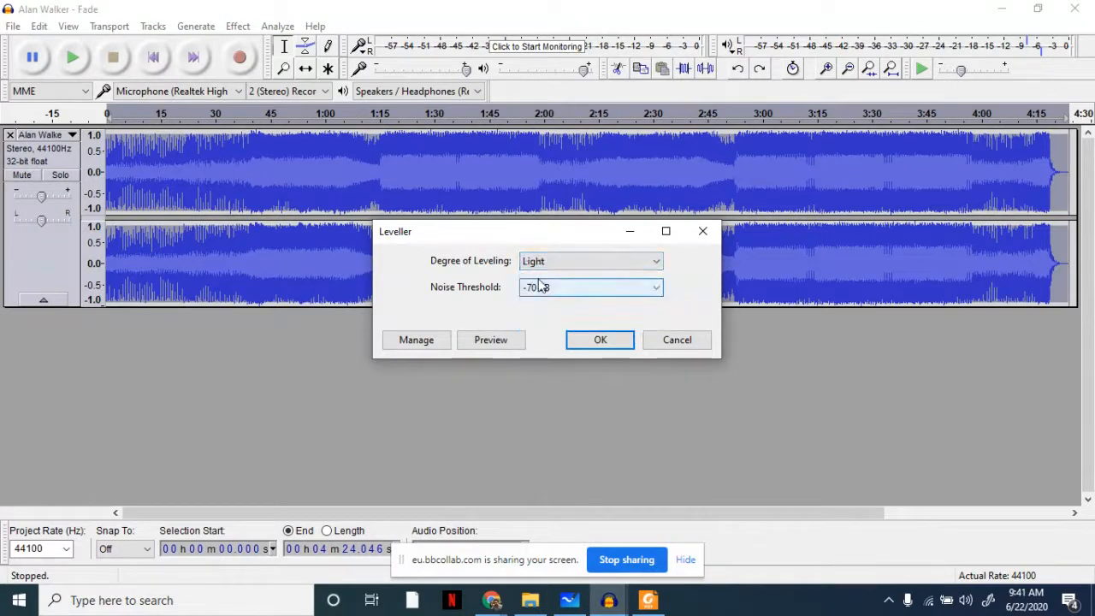
click(480, 344)
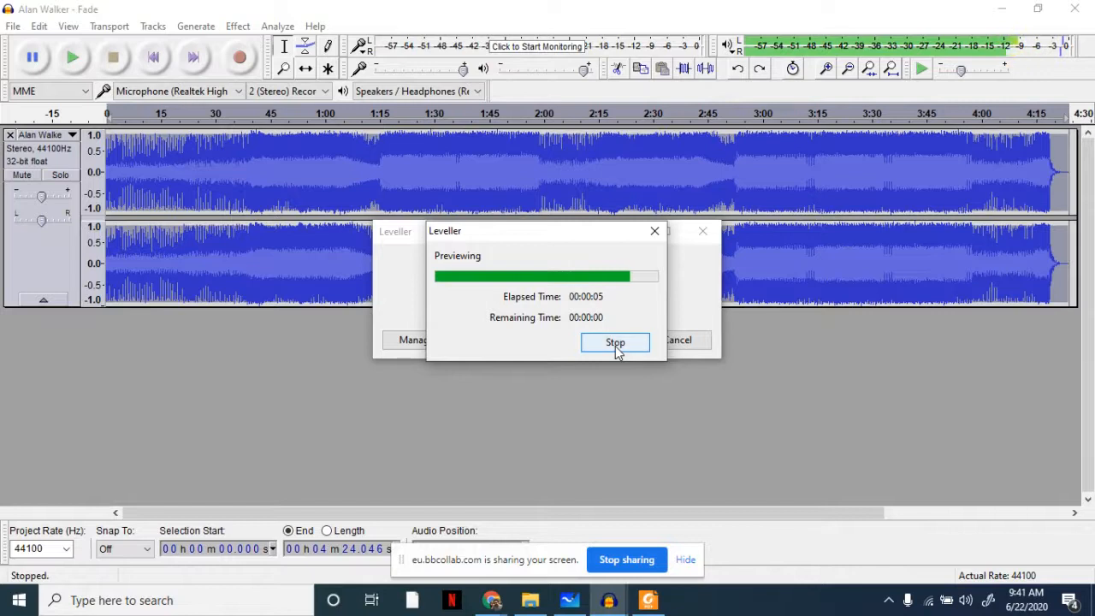
click(495, 345)
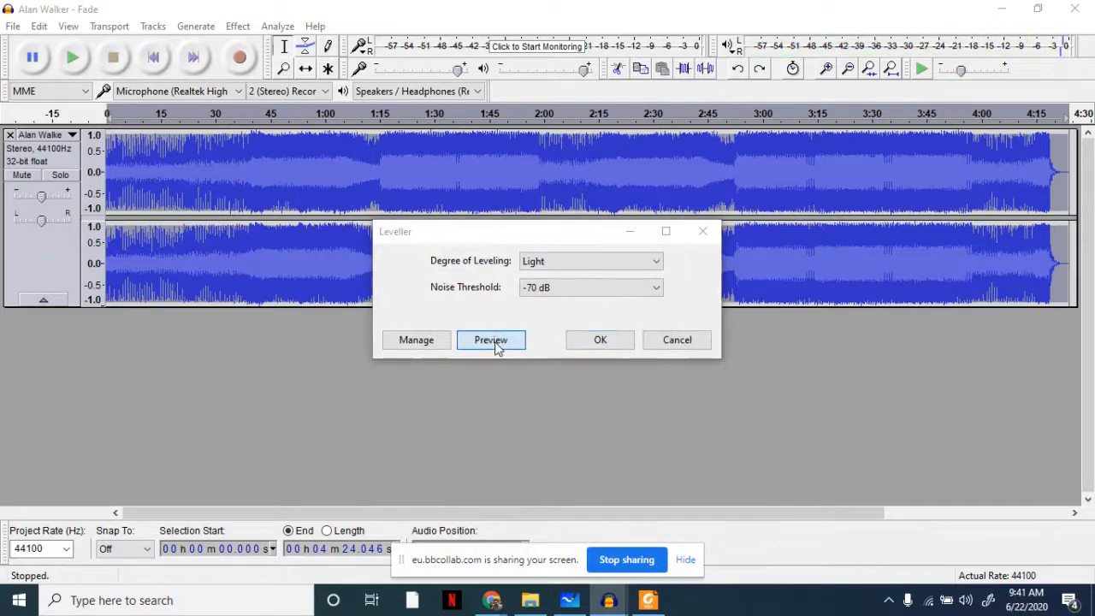
click(603, 343)
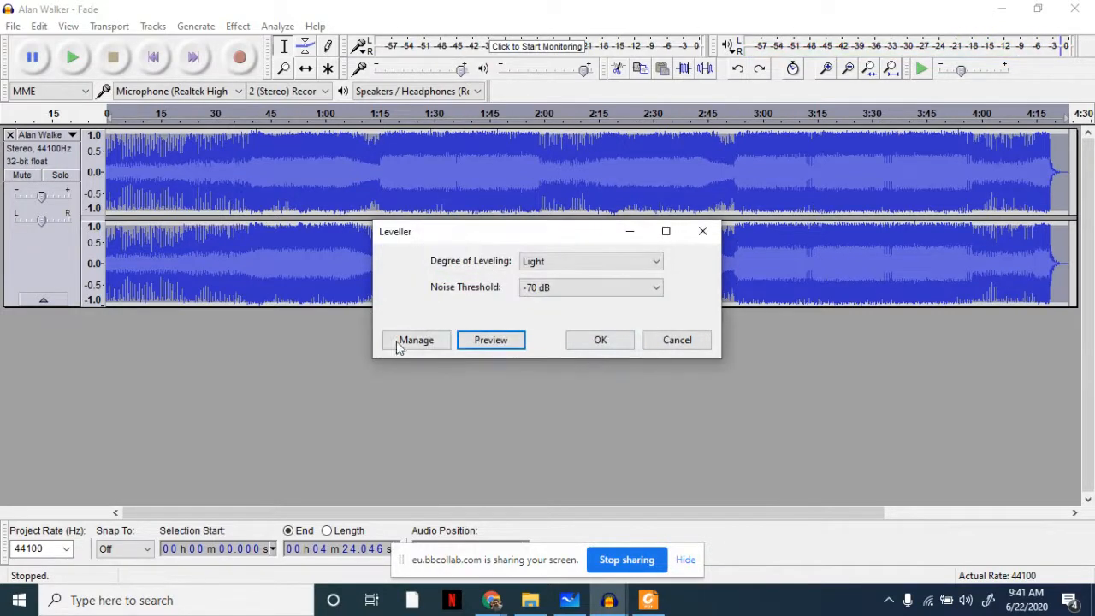
Set the Leveller's degree of leveling to Heaviest and preview it.
click(401, 342)
click(550, 262)
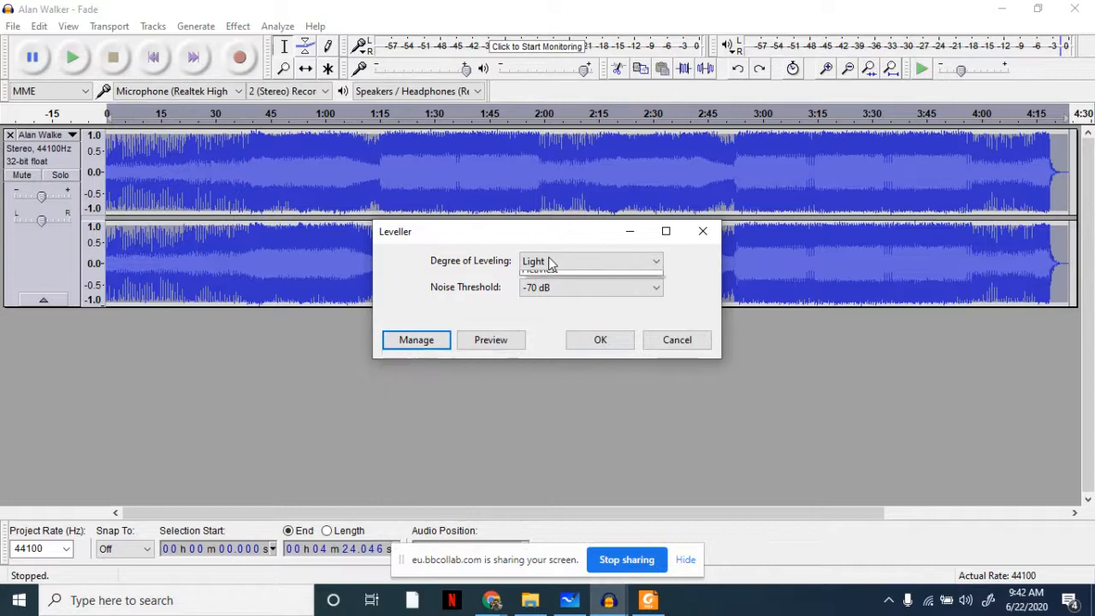
click(550, 262)
click(548, 325)
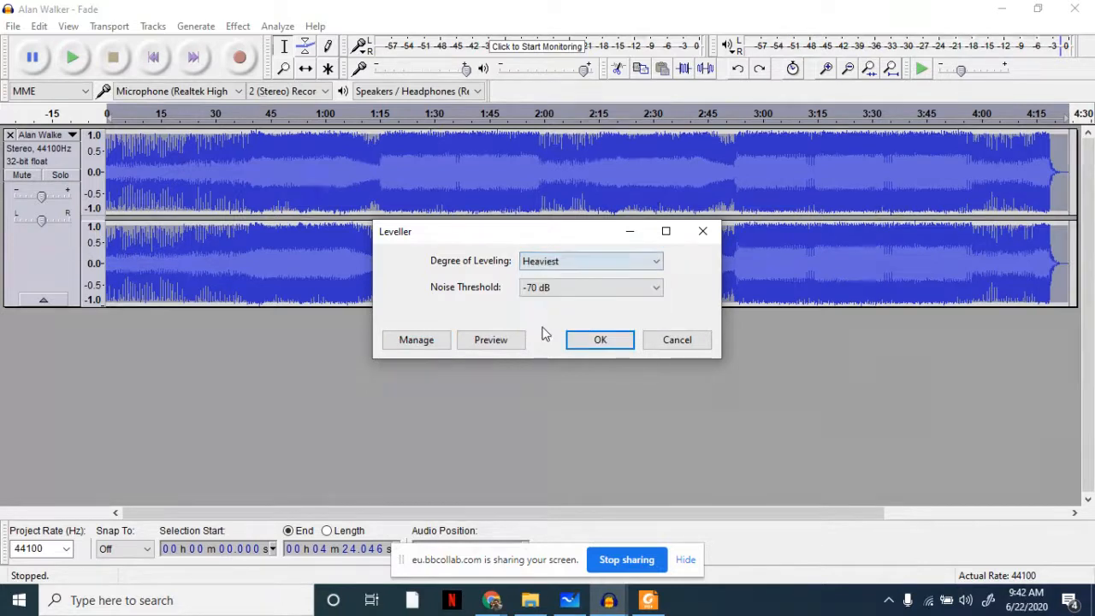
click(509, 340)
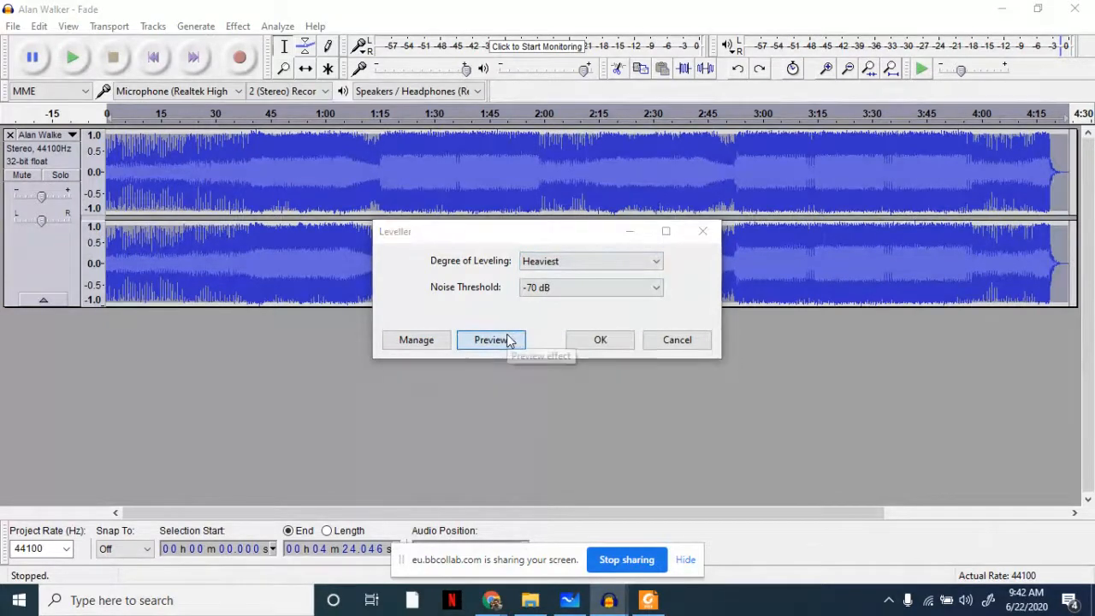
click(606, 344)
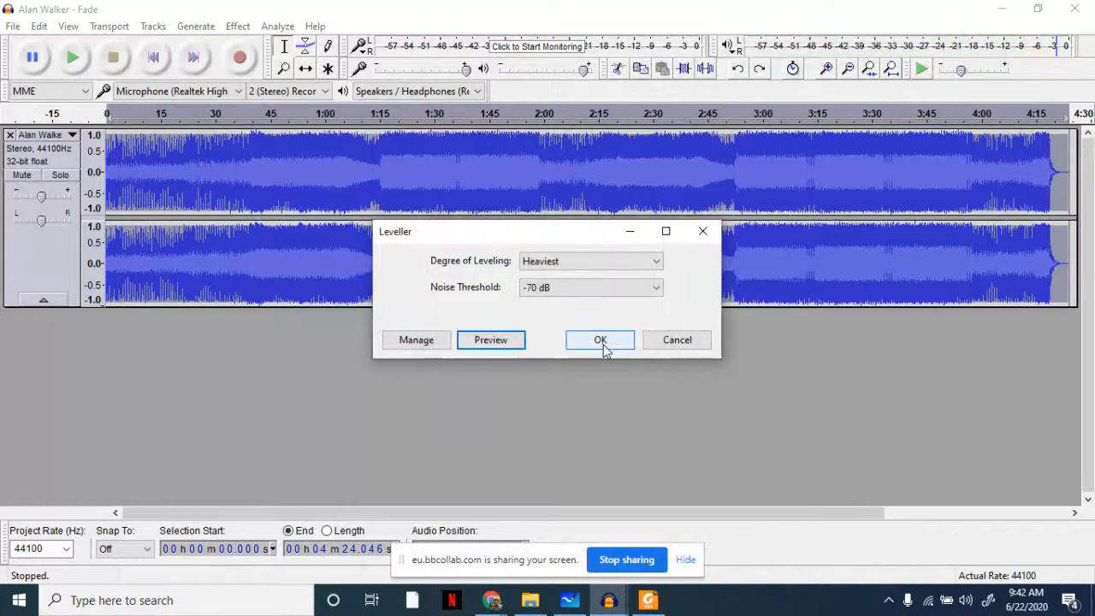
Set the Leveller's noise threshold to -80 dB and preview the result.
click(592, 287)
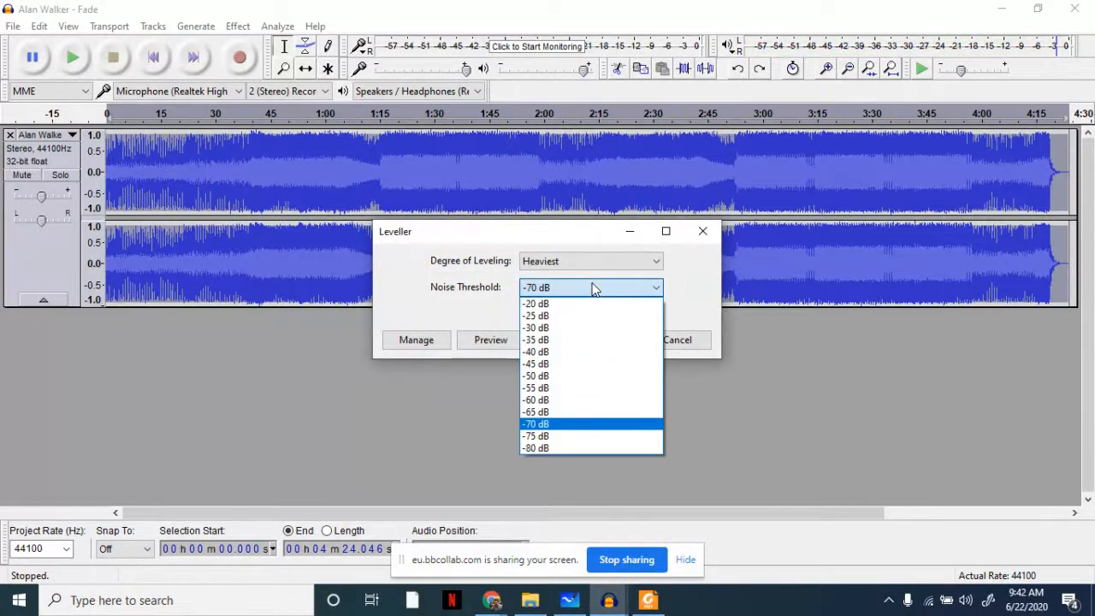
click(543, 447)
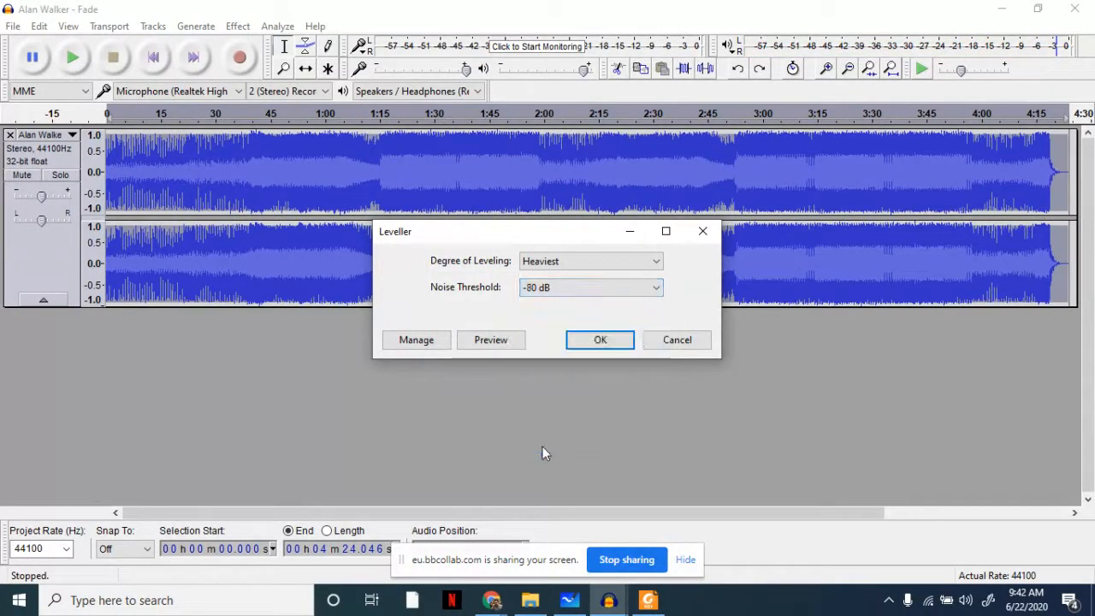
click(486, 346)
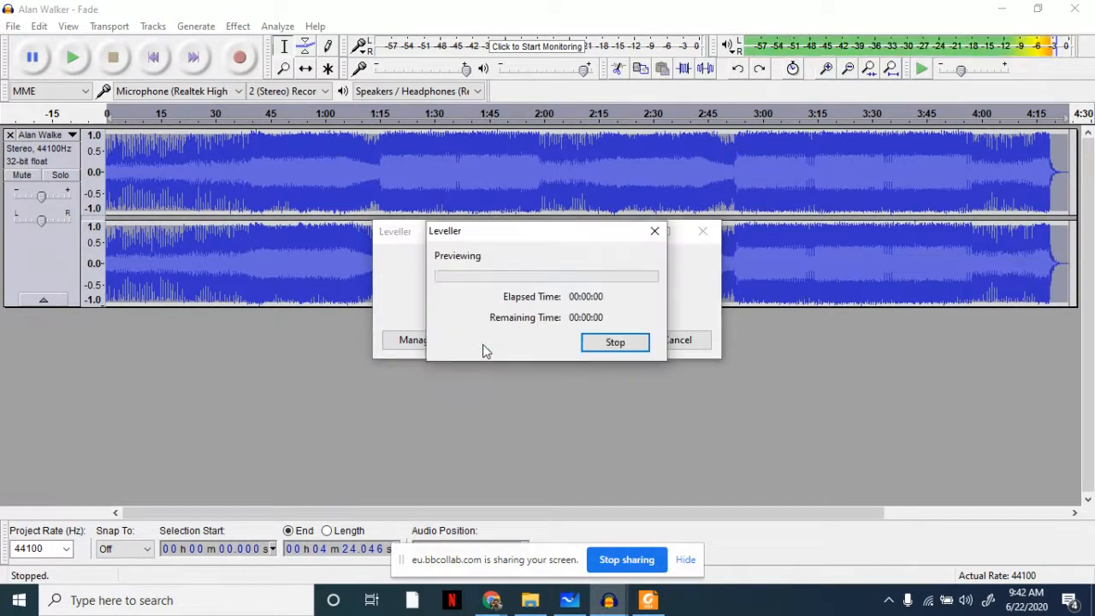
click(605, 343)
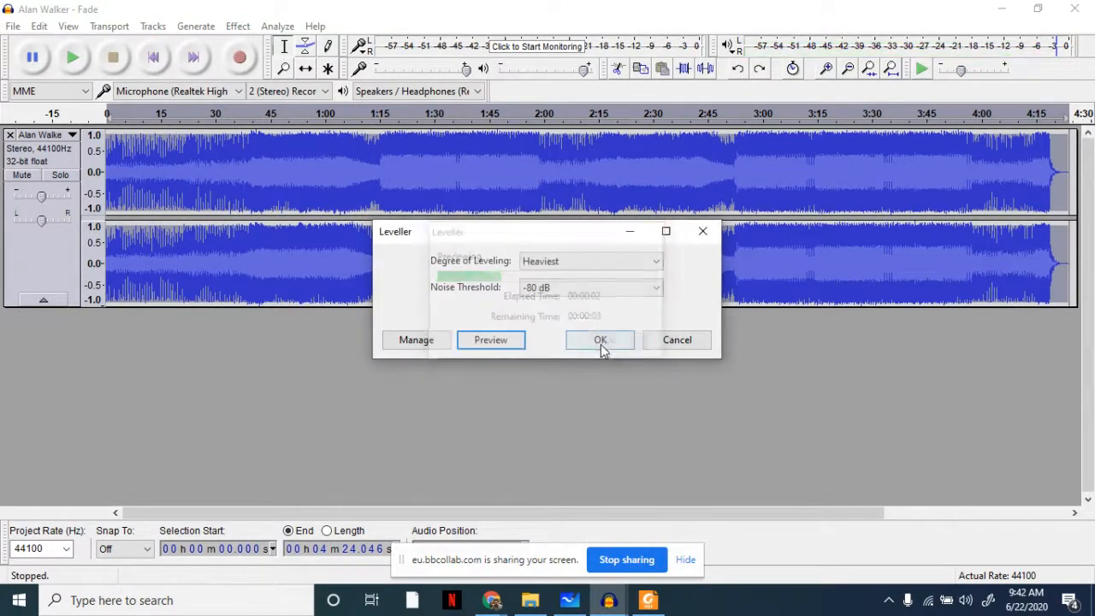
Preview the Leveller with a much higher noise threshold, and cancel the effect without applying it.
click(612, 294)
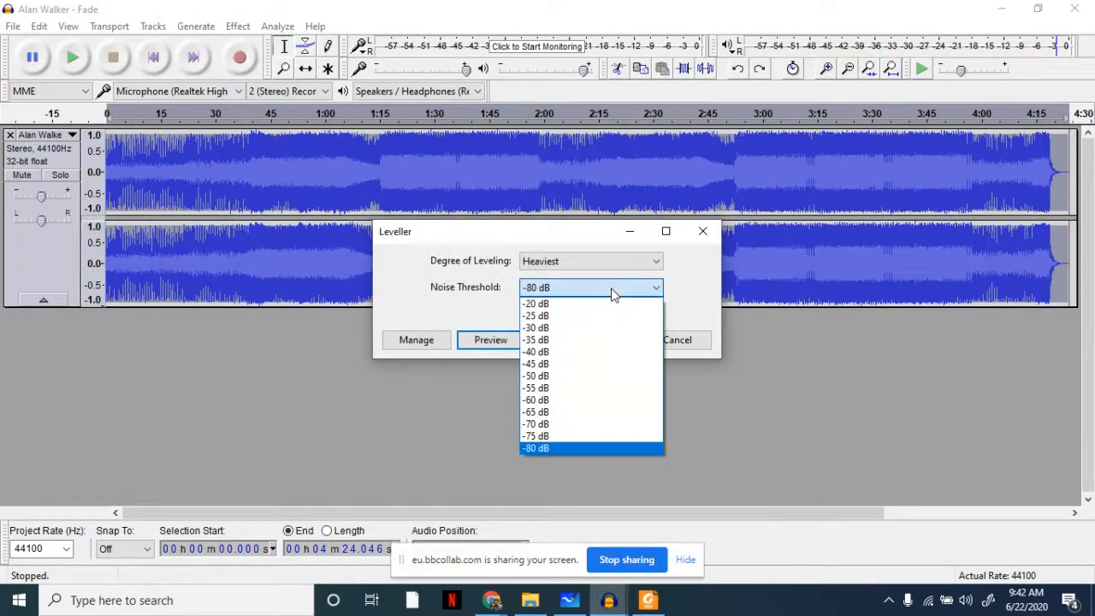
click(570, 313)
click(491, 344)
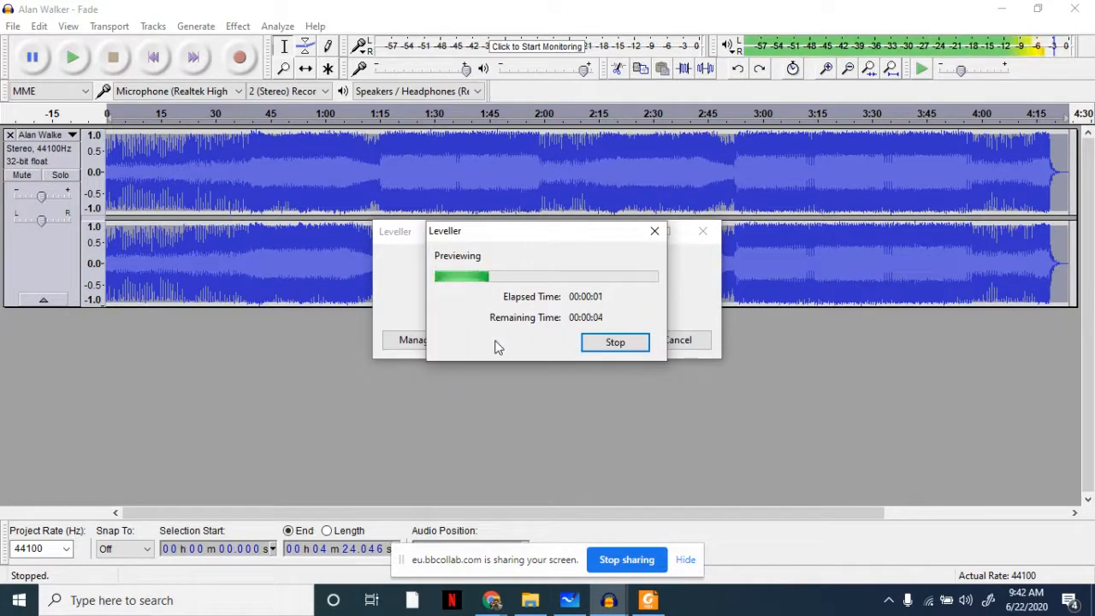
click(622, 344)
click(674, 342)
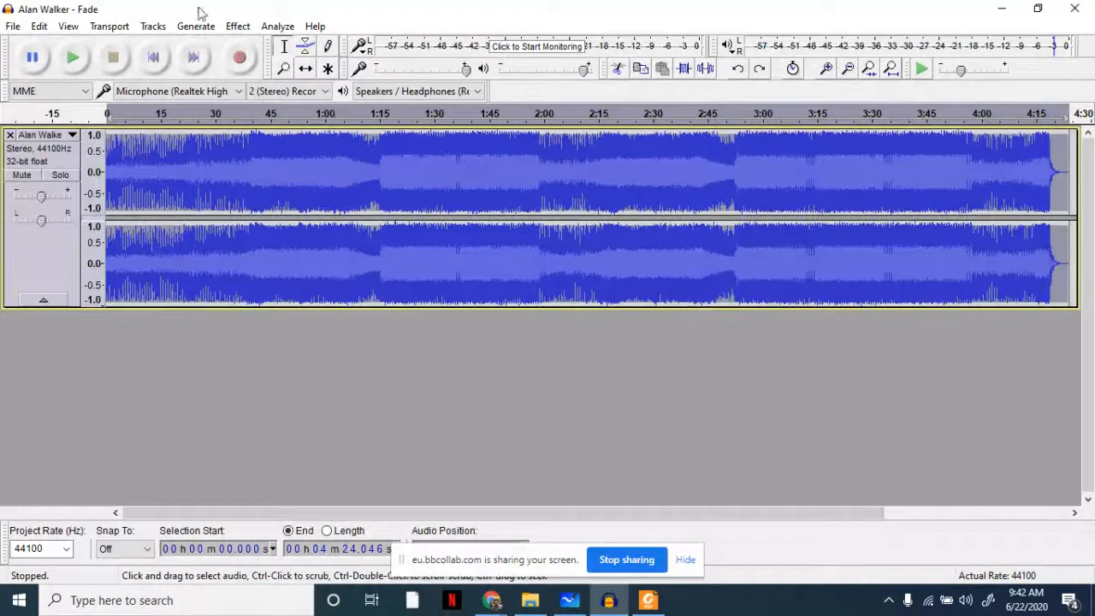
Apply the Leveller effect to the whole track with Moderate leveling and a -70 dB noise threshold.
click(237, 27)
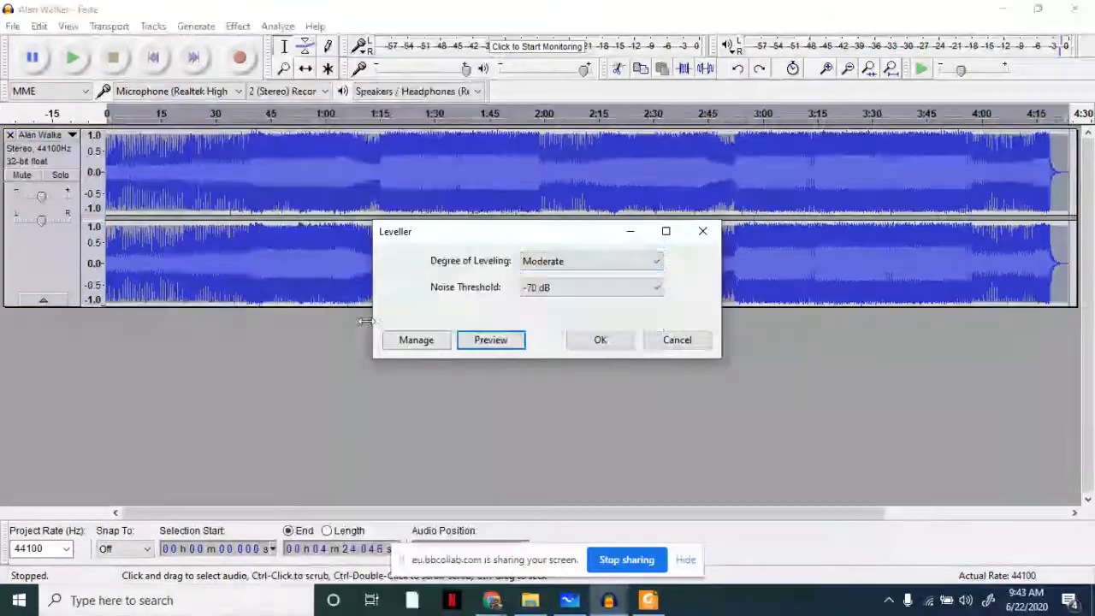
click(590, 260)
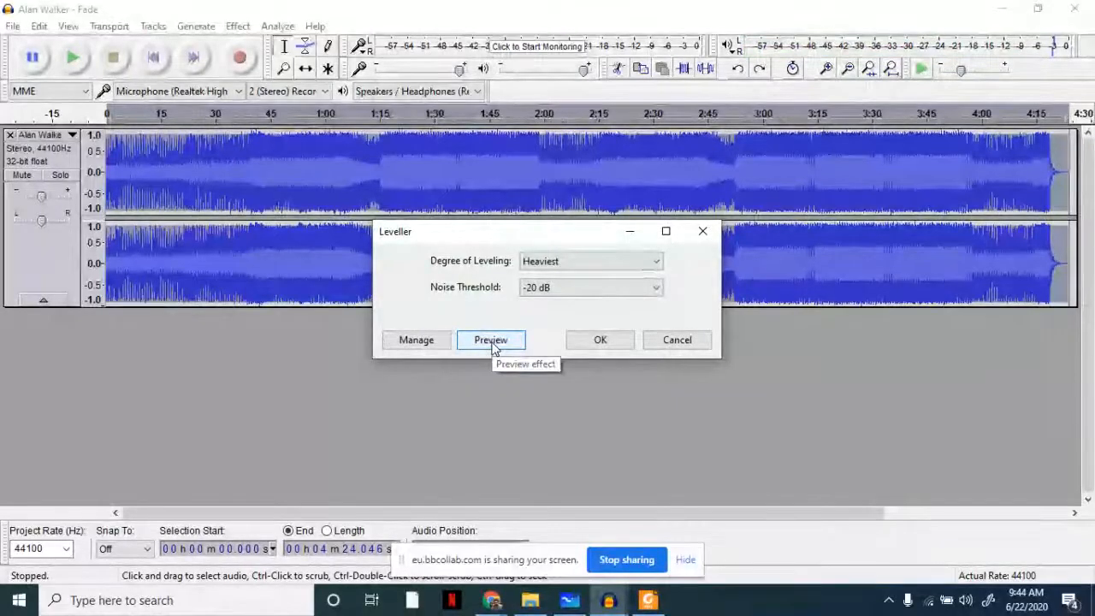
click(565, 264)
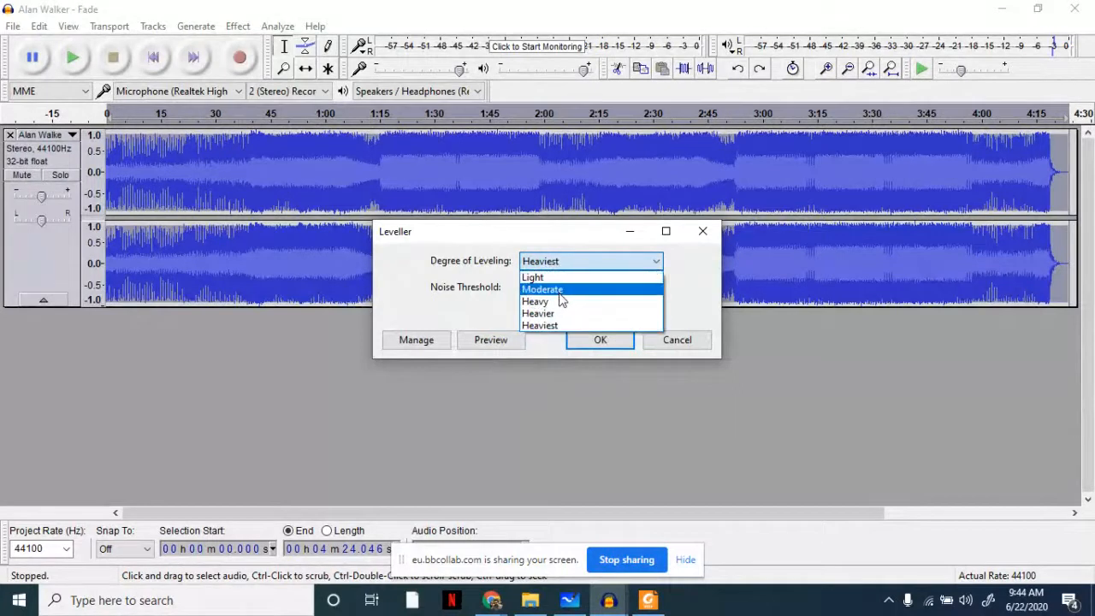
click(560, 291)
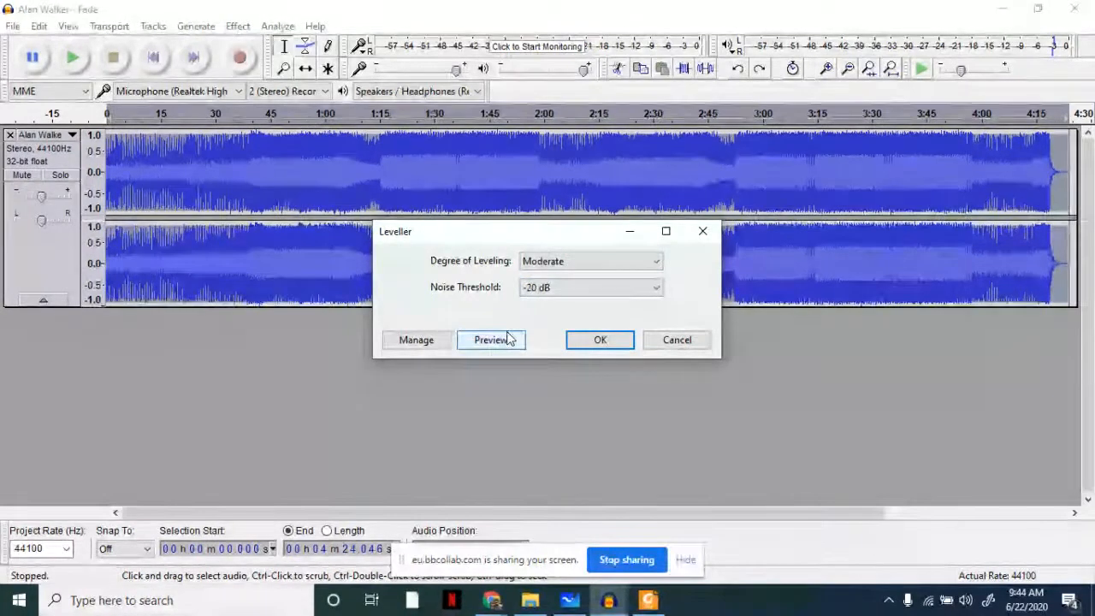
click(559, 288)
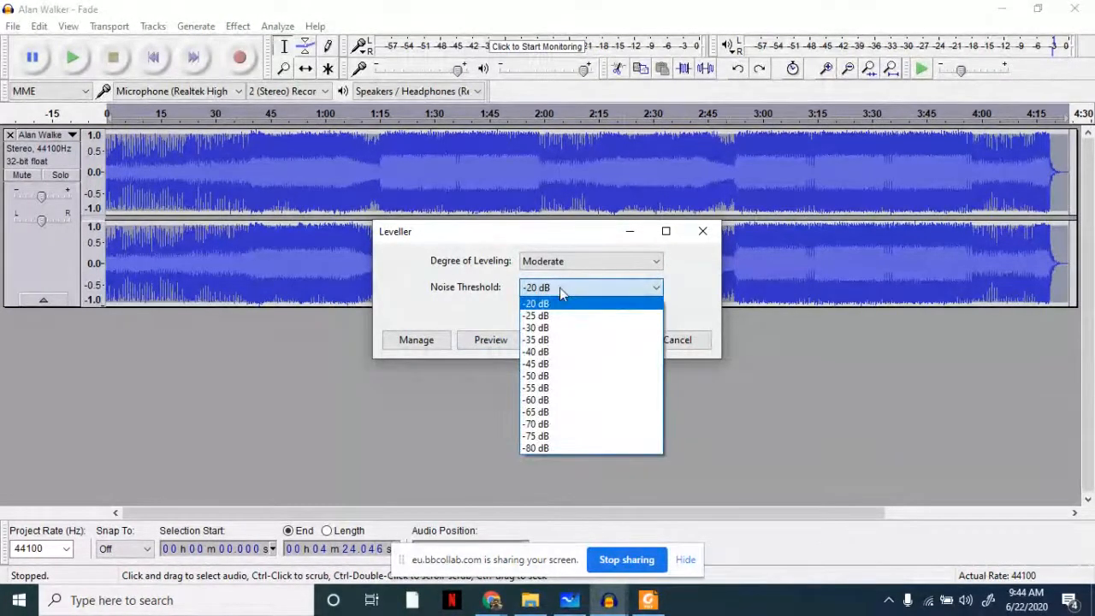
click(543, 424)
click(597, 342)
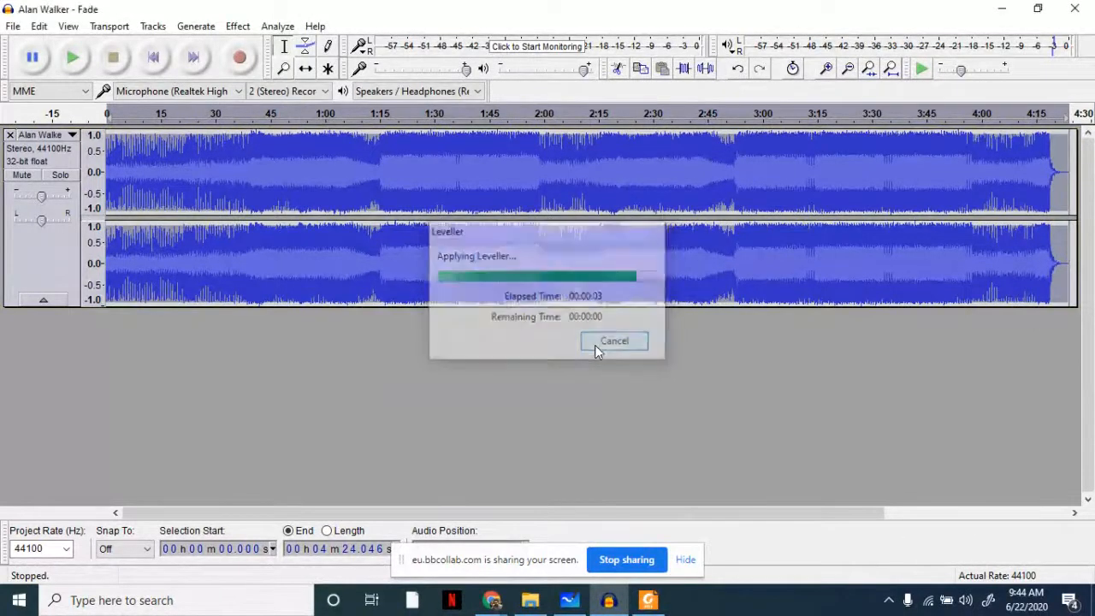
Place the cursor at the start of the track and look through the available effects.
click(163, 179)
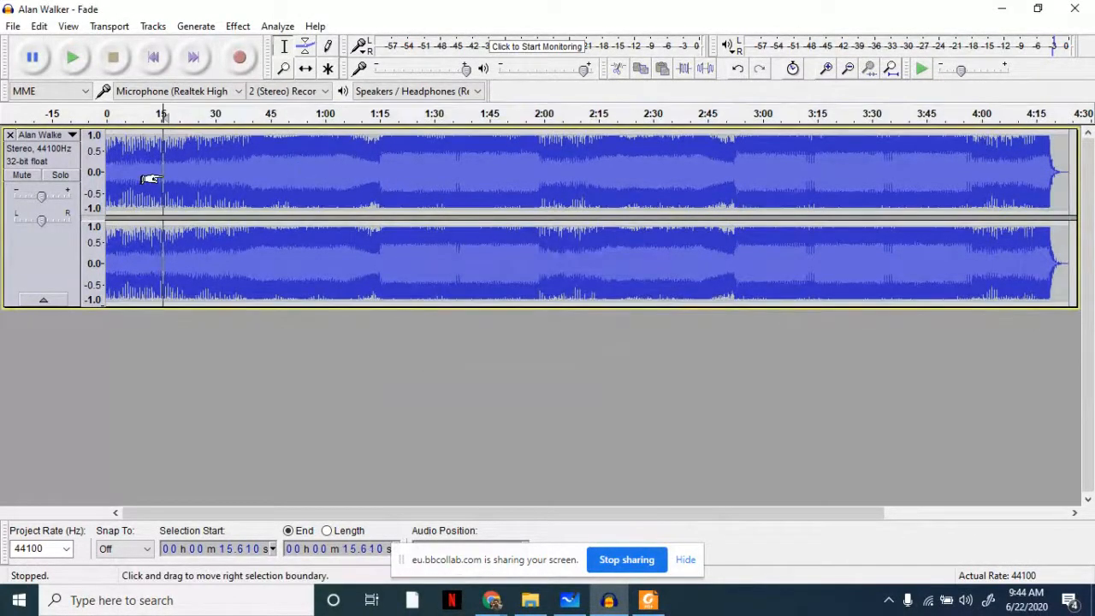
click(107, 162)
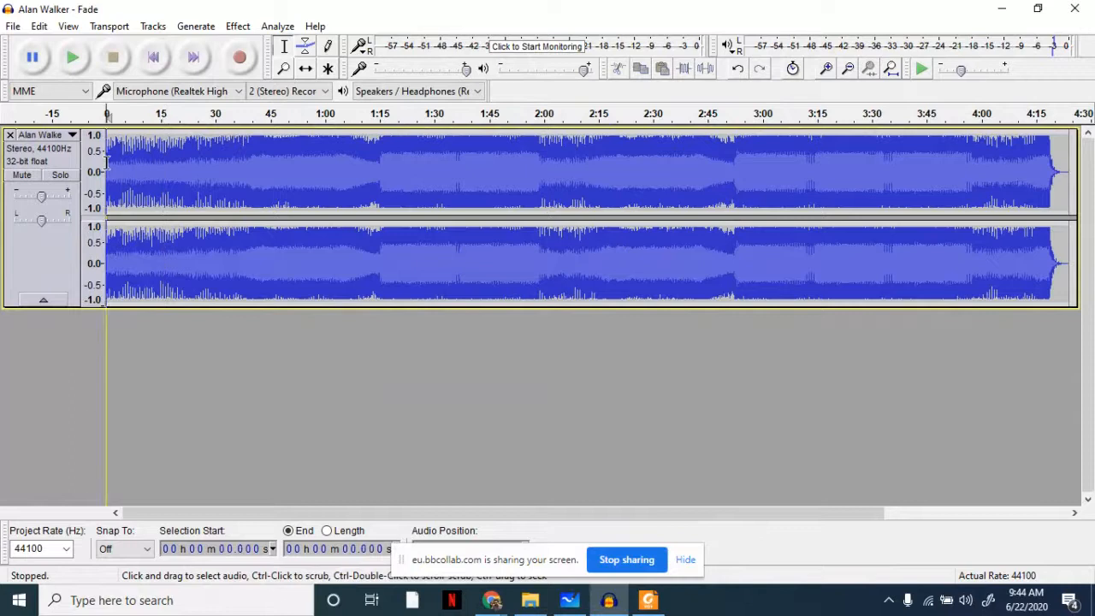
click(238, 25)
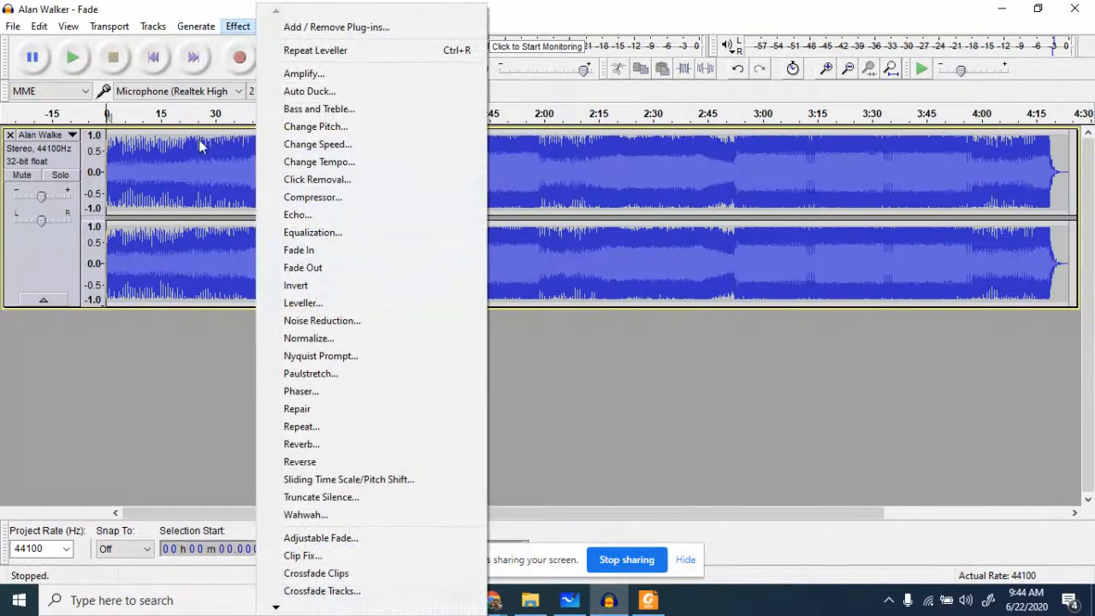
click(190, 235)
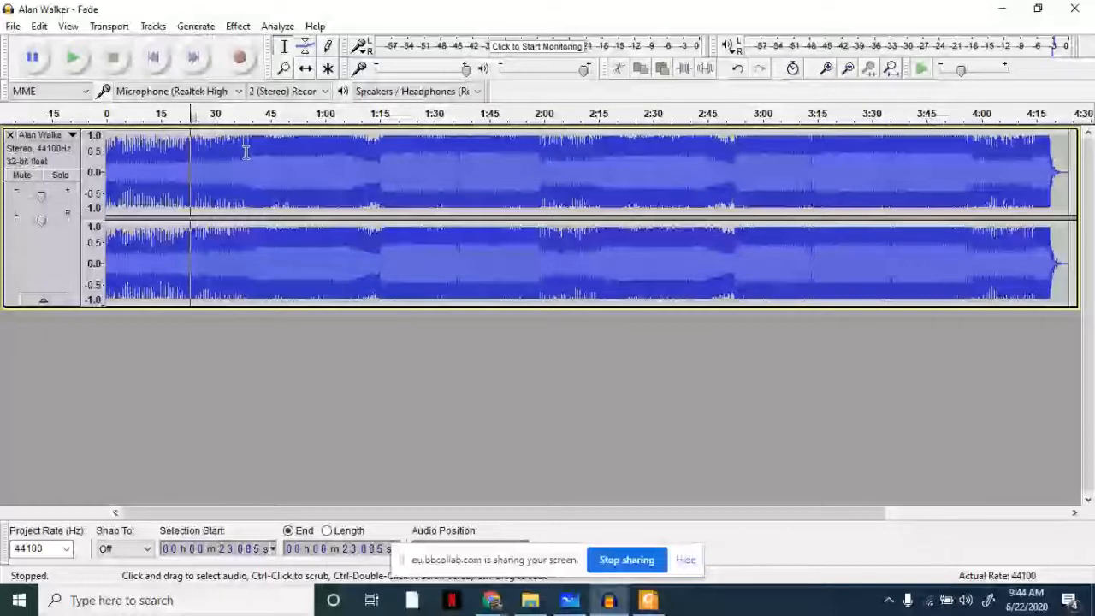
Delete the rest of the song after about 38 seconds, keeping only the opening part of the track.
key(ctrl+z)
click(148, 169)
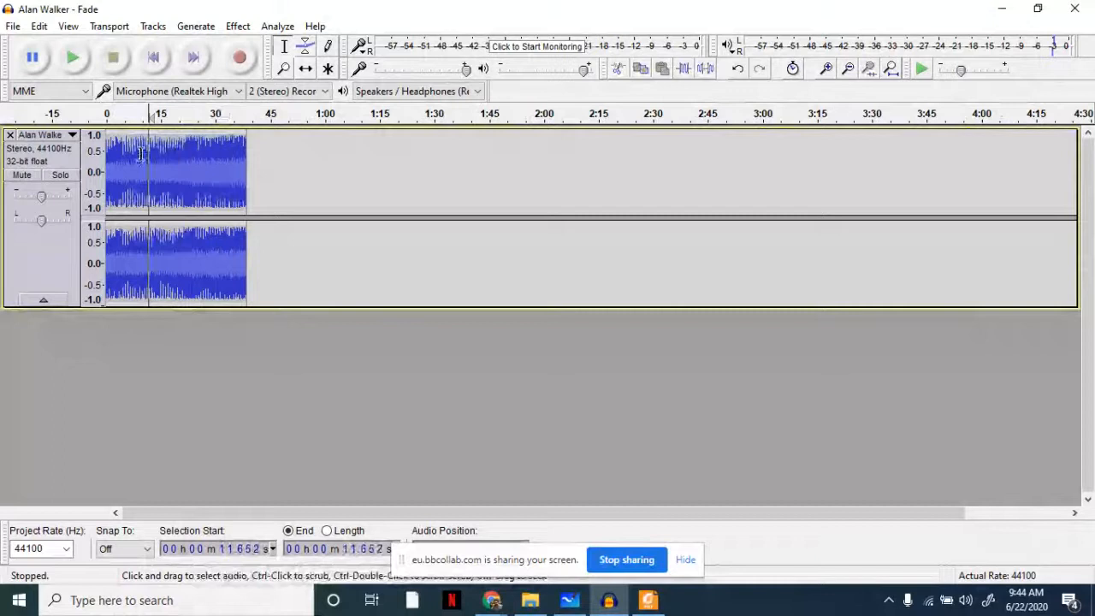
Copy a section about 12.5 seconds long starting at about 3.7 seconds and paste it at about 15.8 seconds.
drag(137, 156, 98, 167)
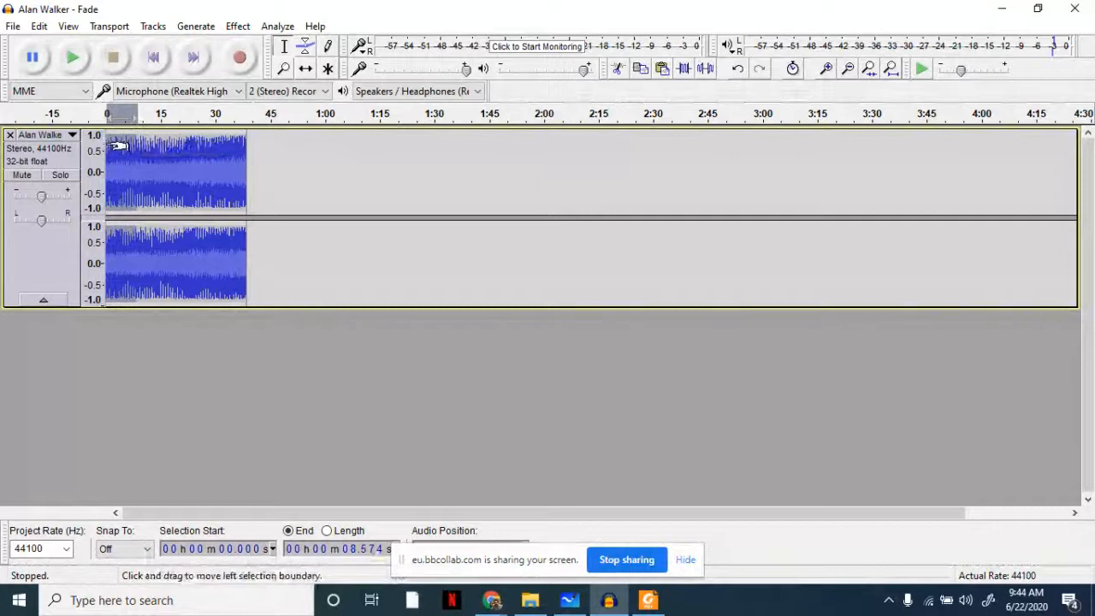
drag(119, 147, 163, 157)
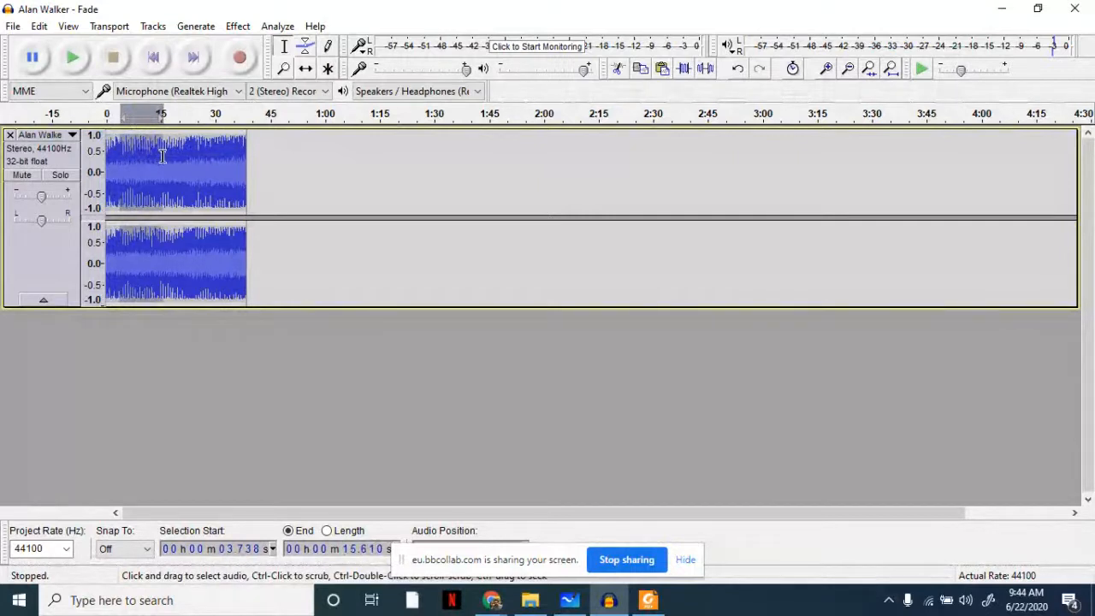
drag(162, 156, 169, 157)
click(168, 156)
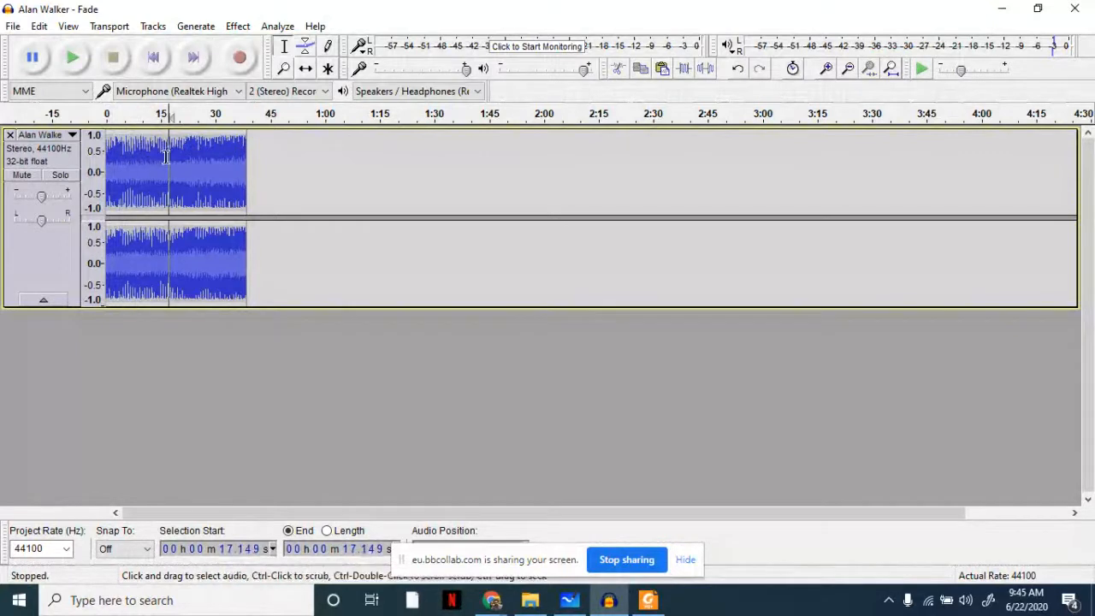
click(166, 159)
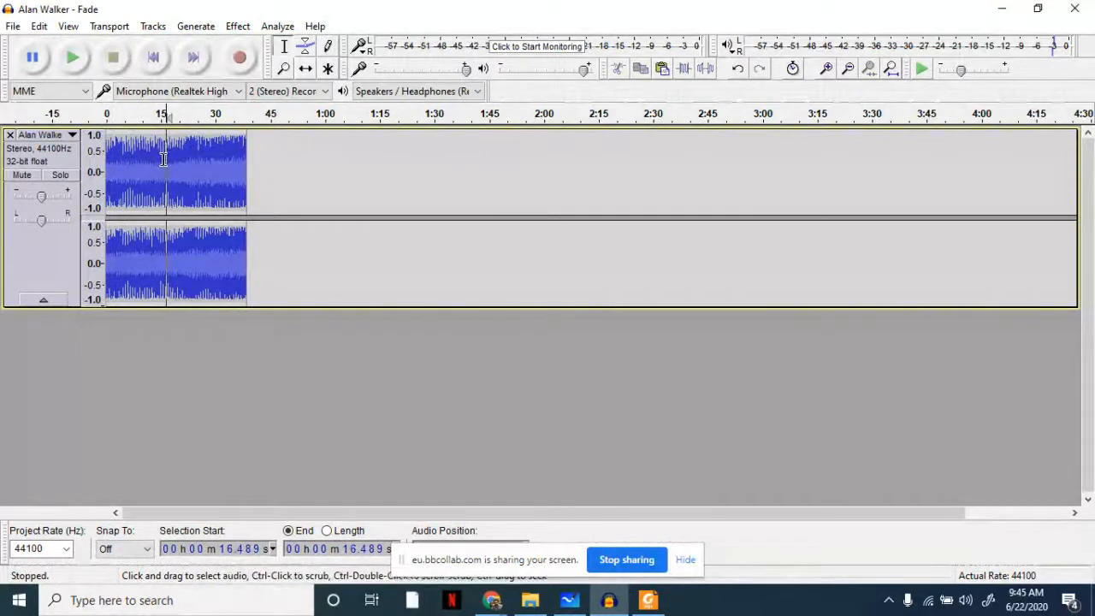
click(164, 159)
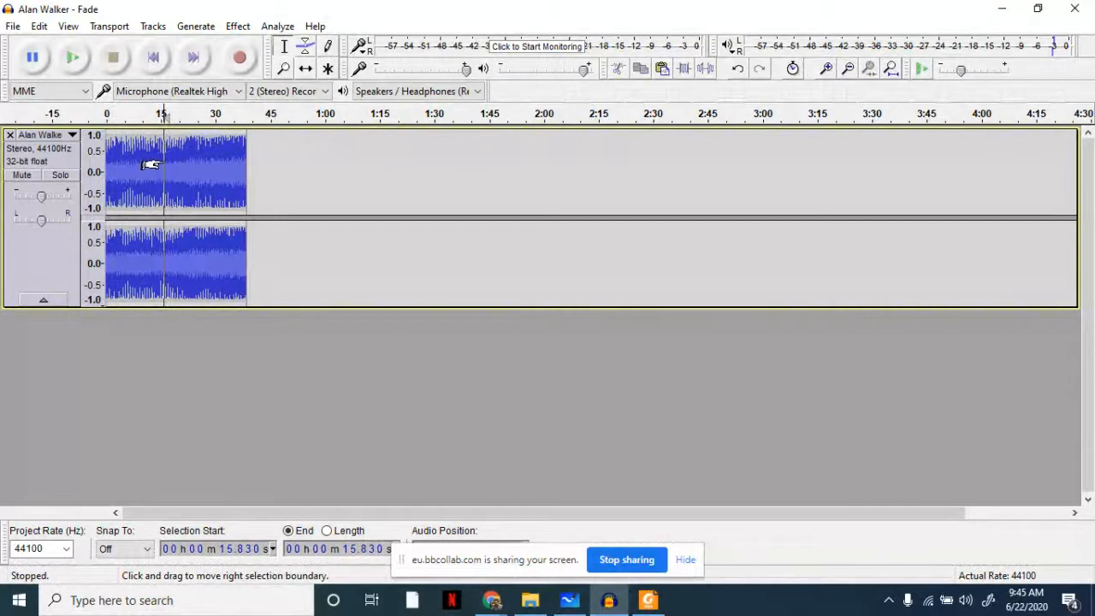
drag(150, 164, 209, 162)
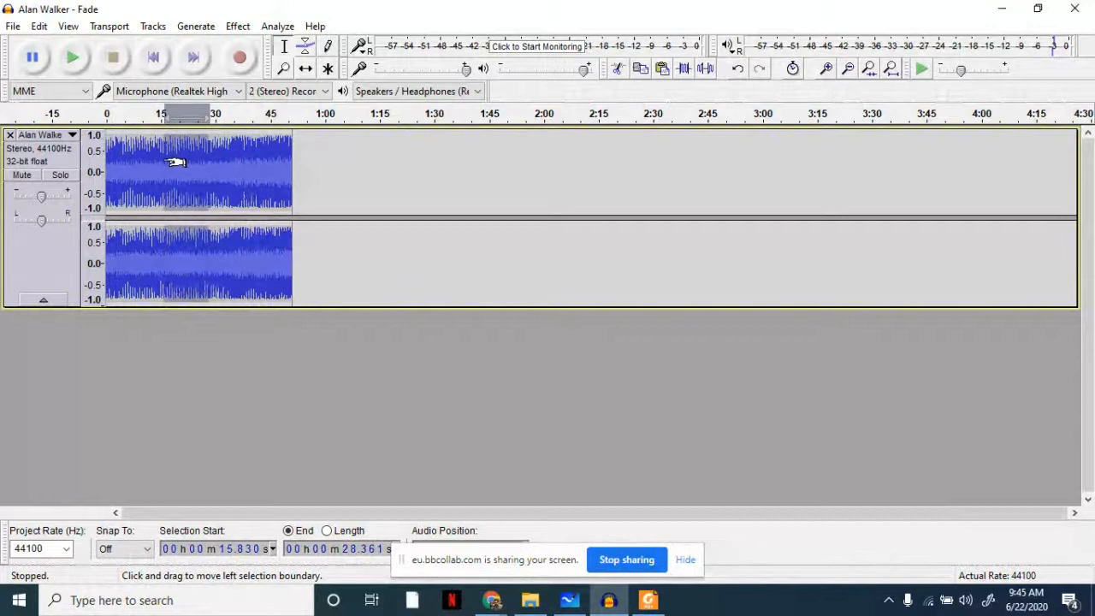
Reverse the pasted section and play the track from about 1 second.
click(237, 26)
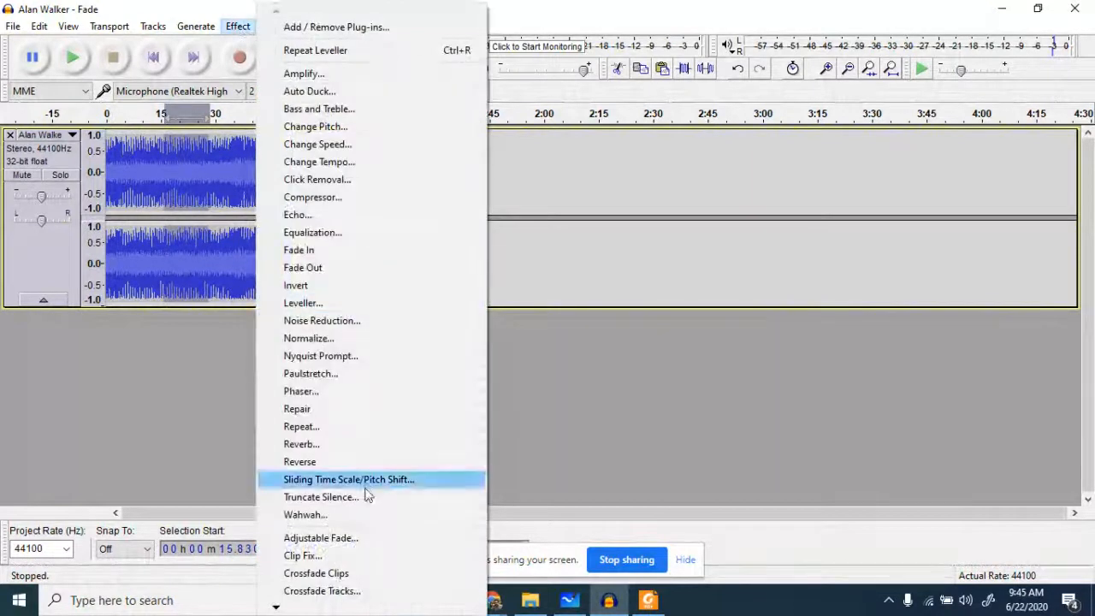
click(342, 461)
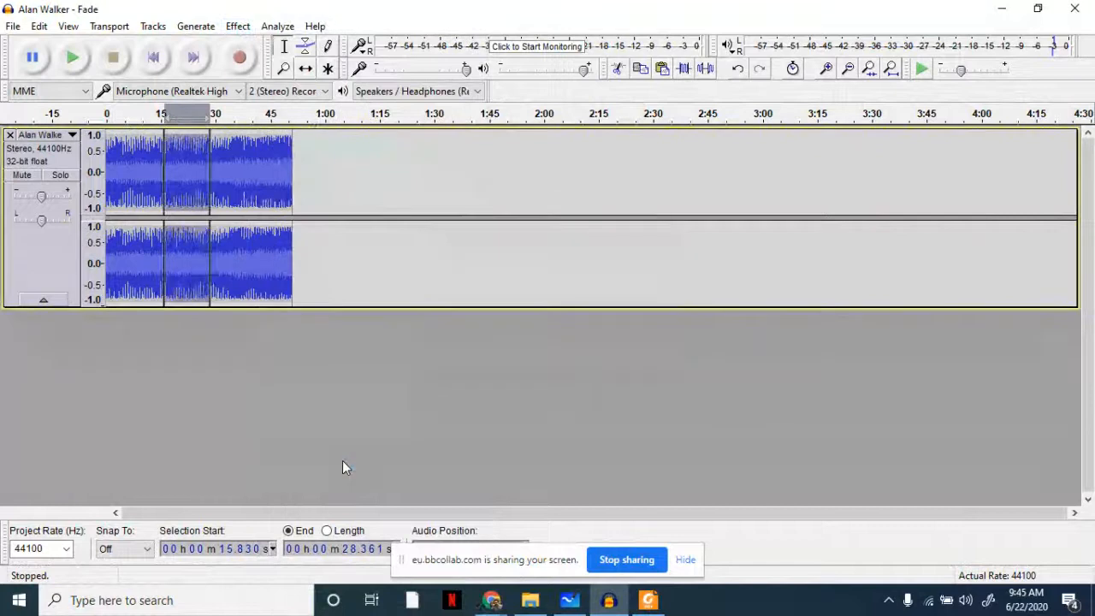
click(110, 171)
key(space)
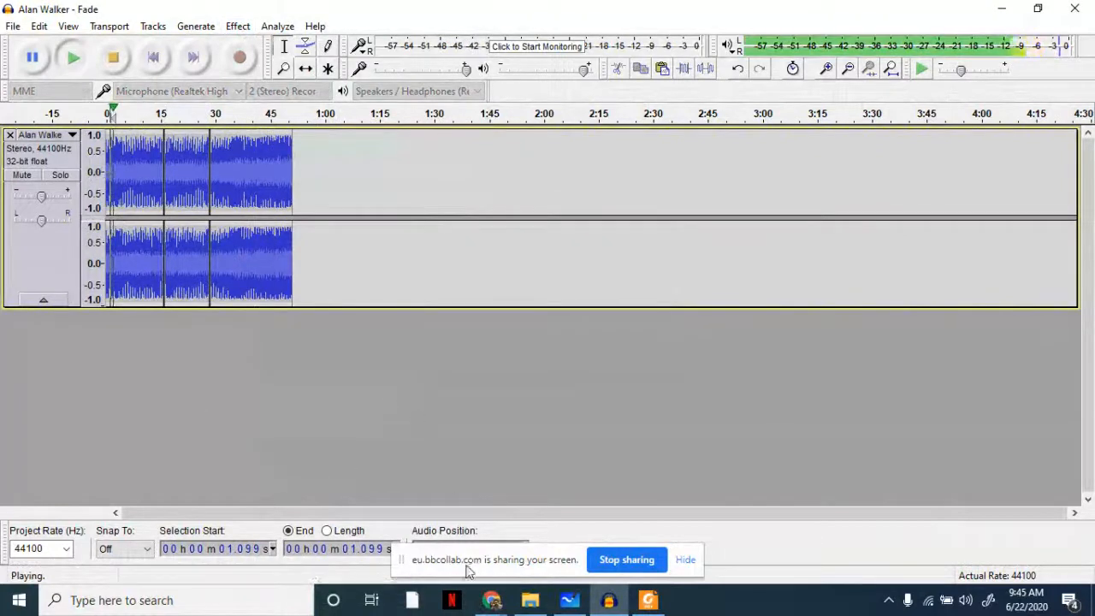
Switch to the online class session in Chrome, check the chat, and return to Audacity.
mouse_move(494, 603)
click(389, 543)
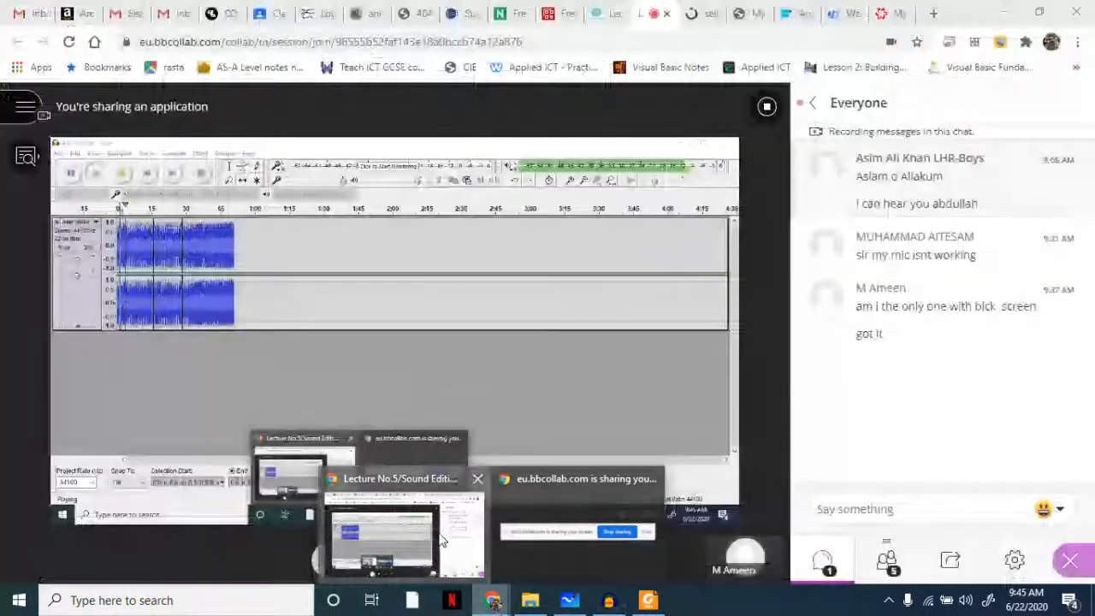
click(888, 560)
click(821, 561)
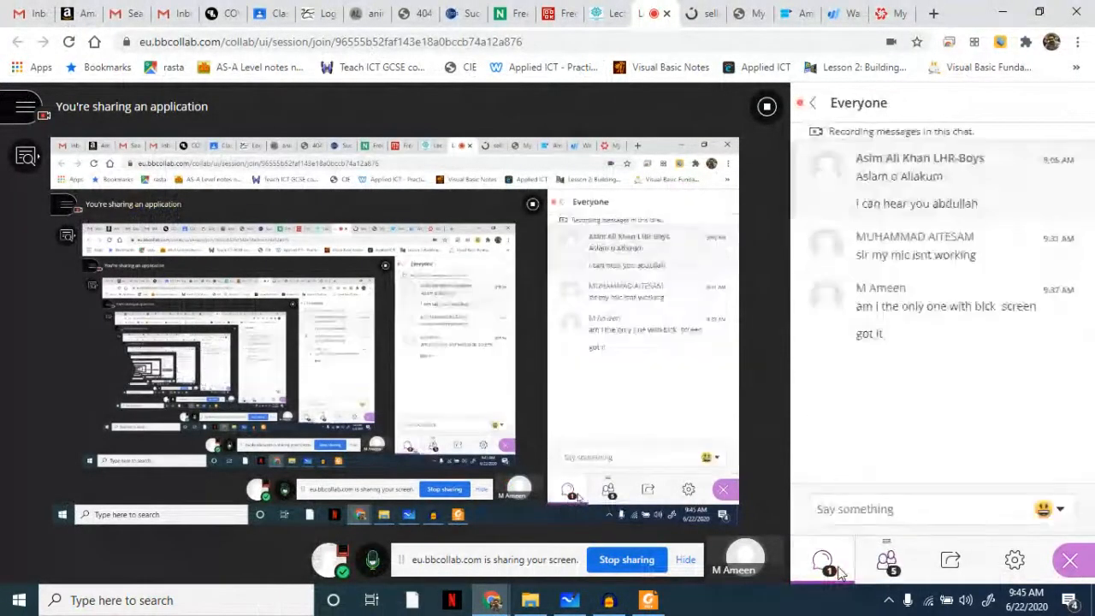
click(609, 601)
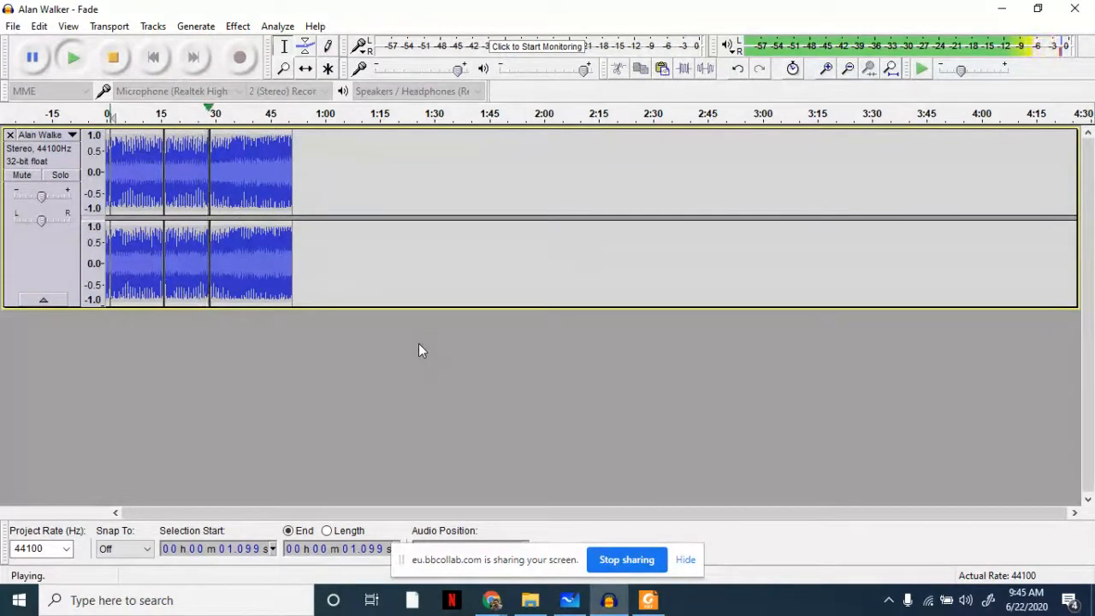
Stop playback, undo the Reverse effect, and delete the pasted section between about 15.8 and 28.4 seconds.
key(space)
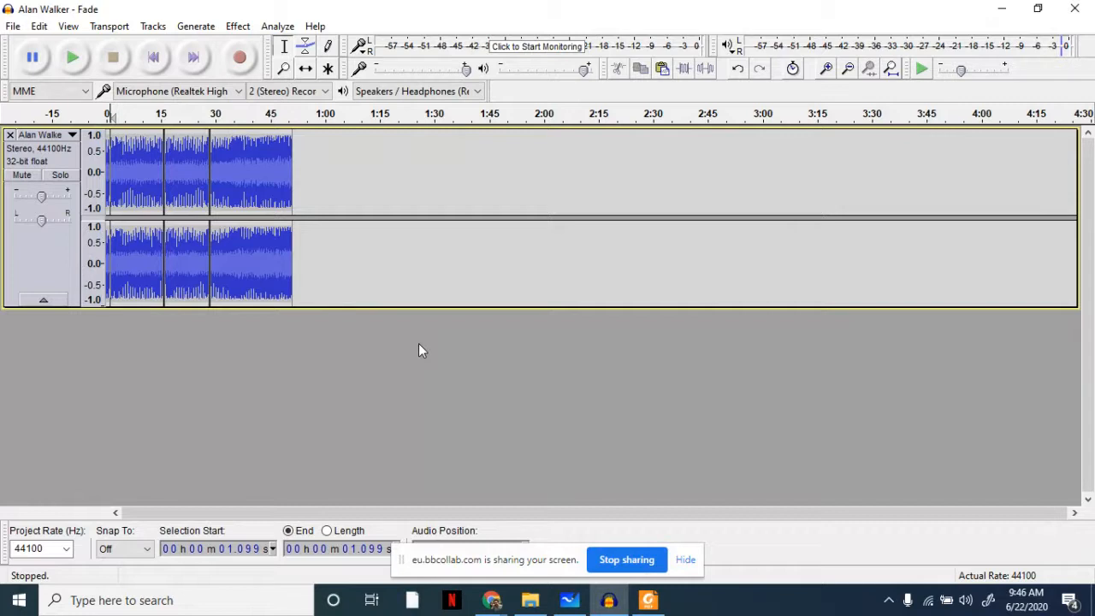
key(ctrl+z)
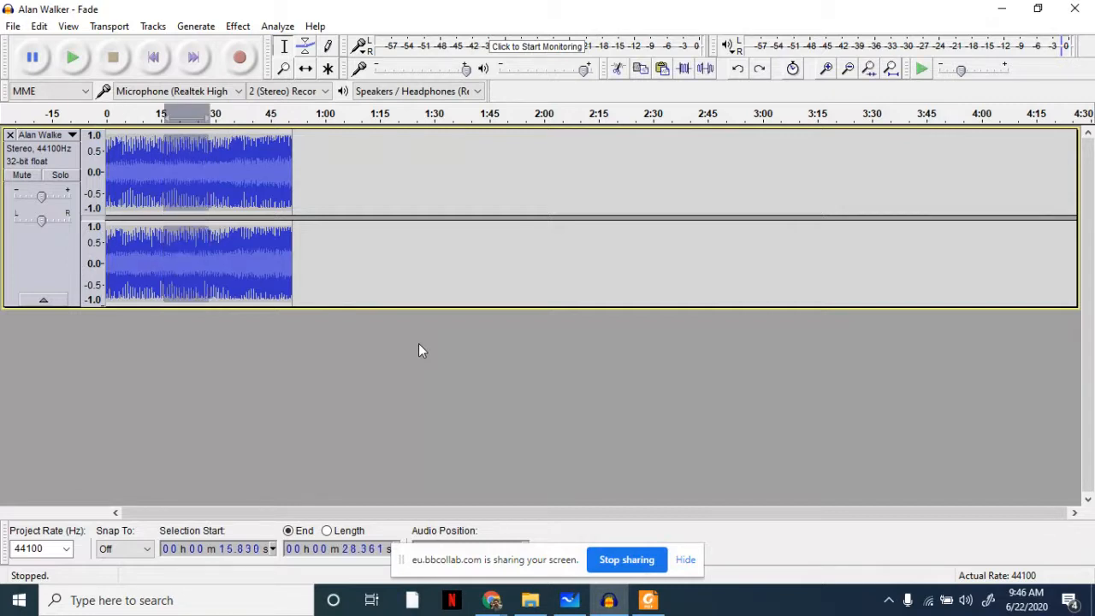
key(Delete)
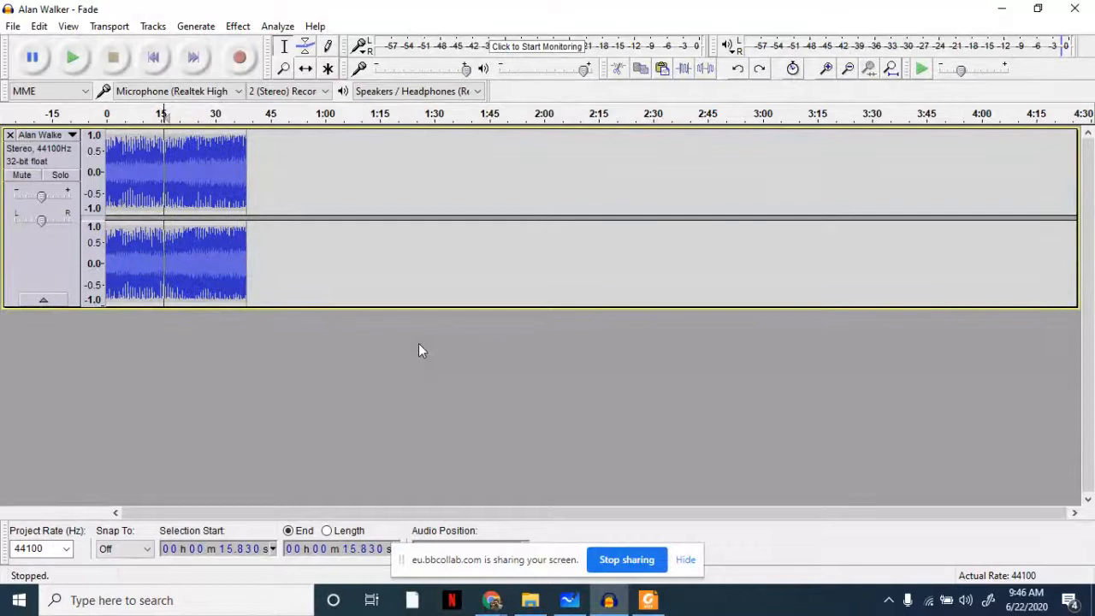
Convert the stereo track to mono.
click(114, 166)
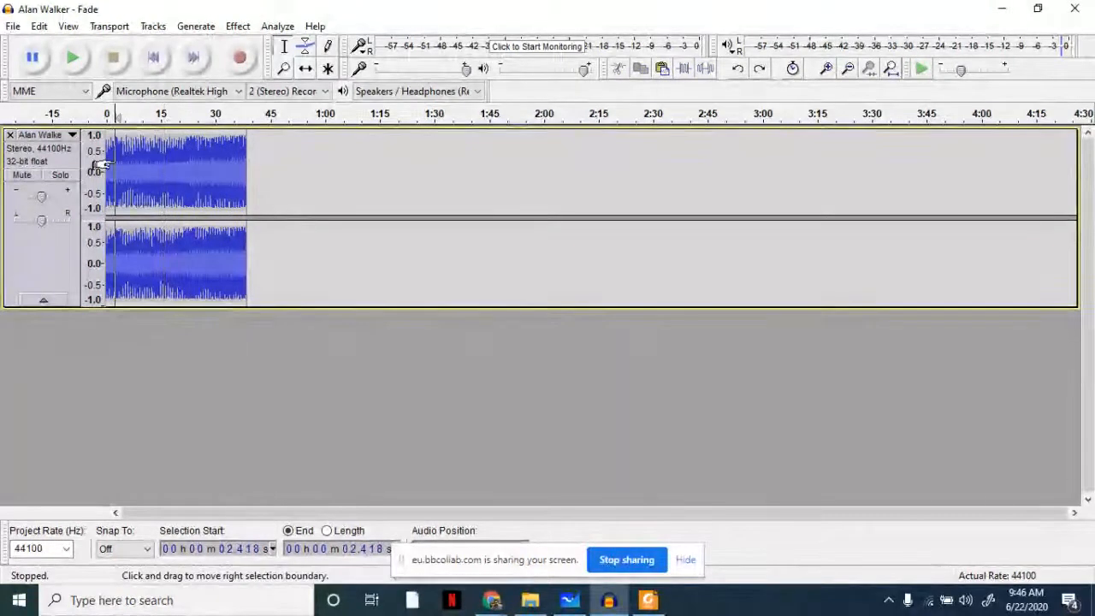
click(198, 26)
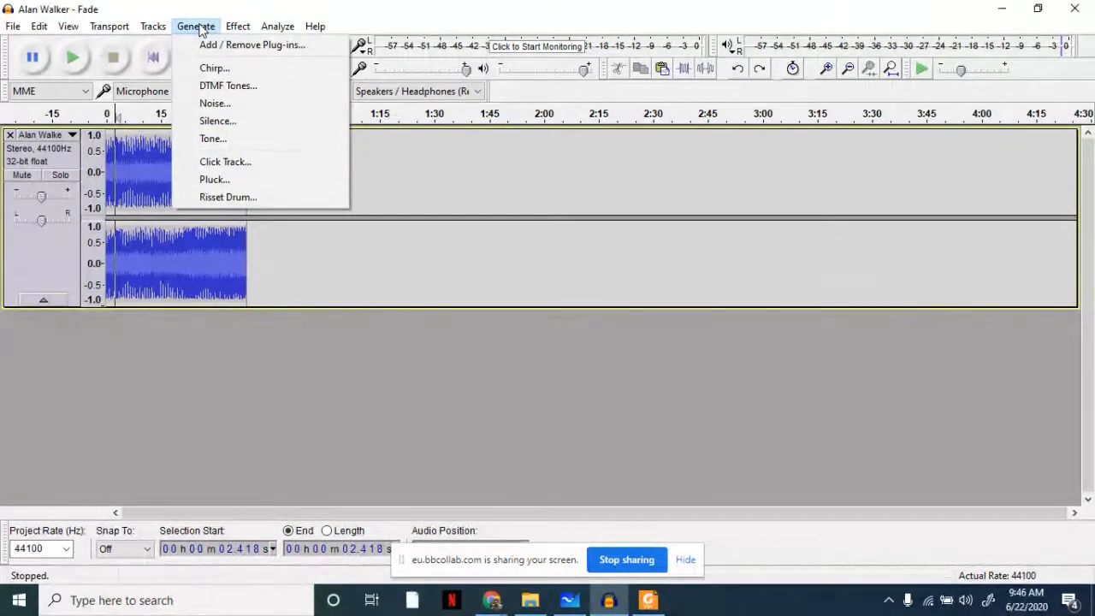
mouse_move(153, 26)
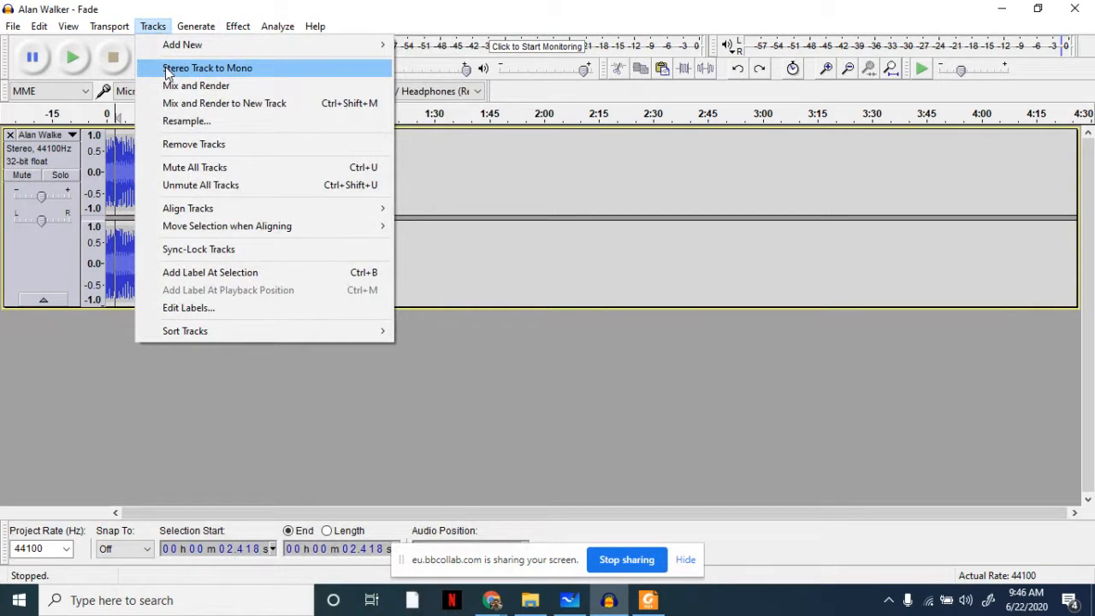
click(168, 68)
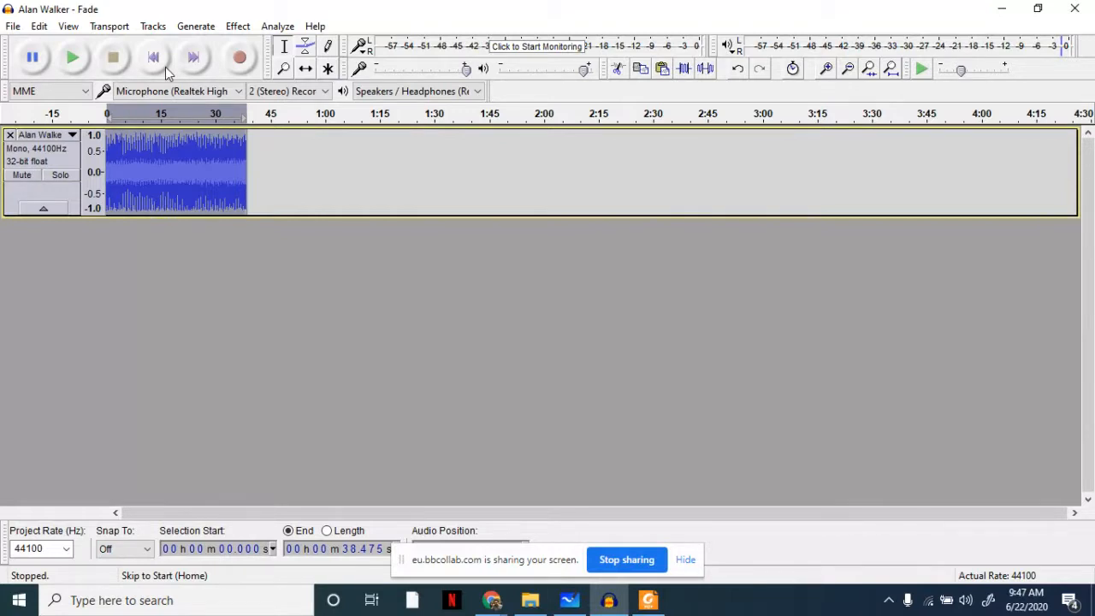
Play the mono track from about 1.8 seconds to hear it, and stop playback.
click(194, 62)
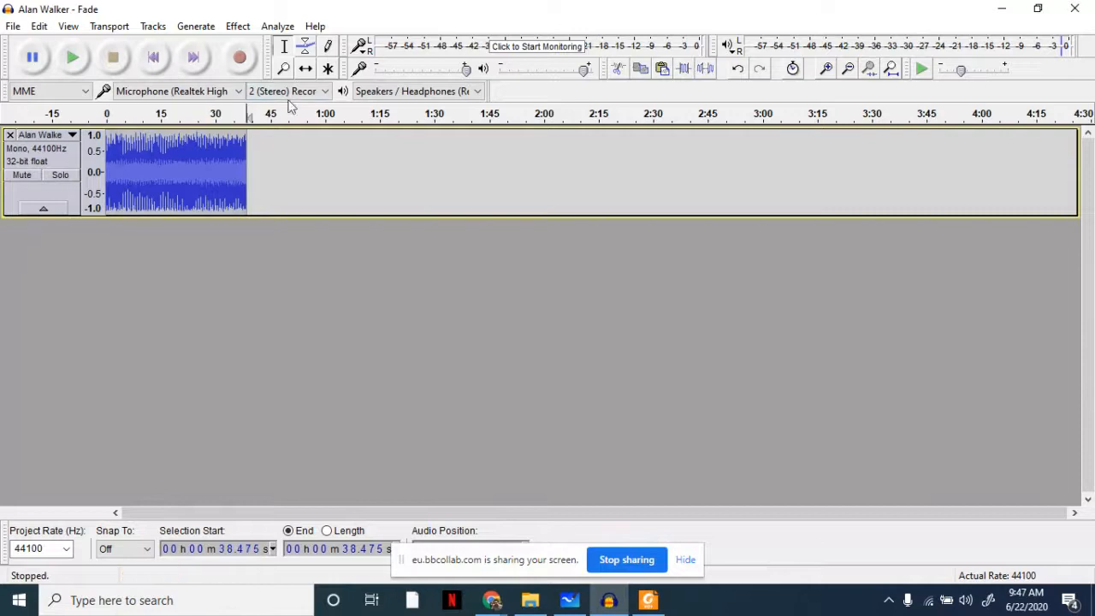
click(112, 157)
key(space)
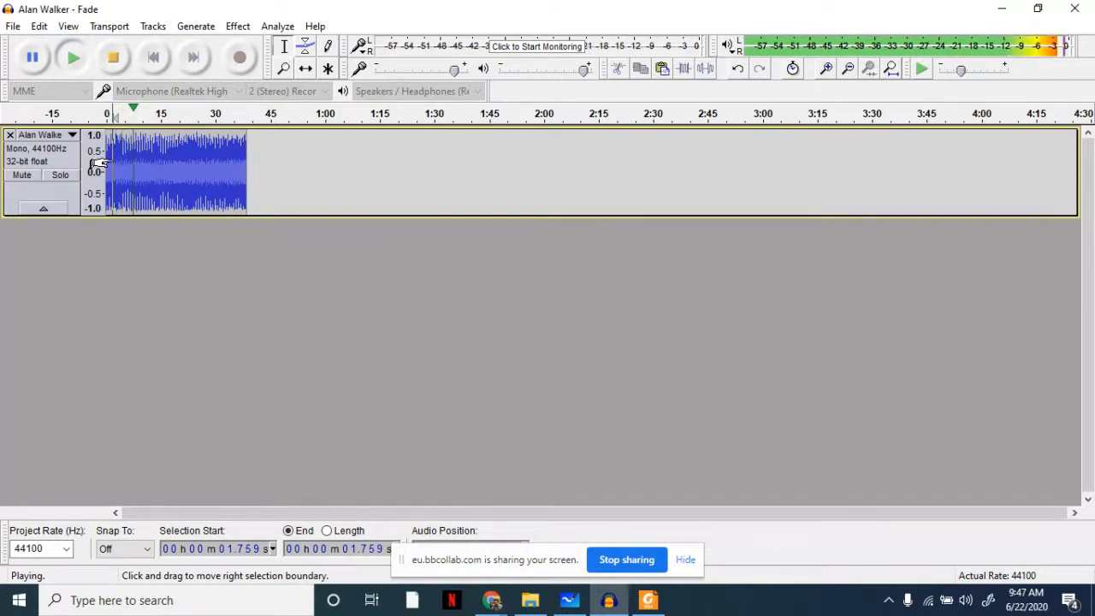
click(111, 57)
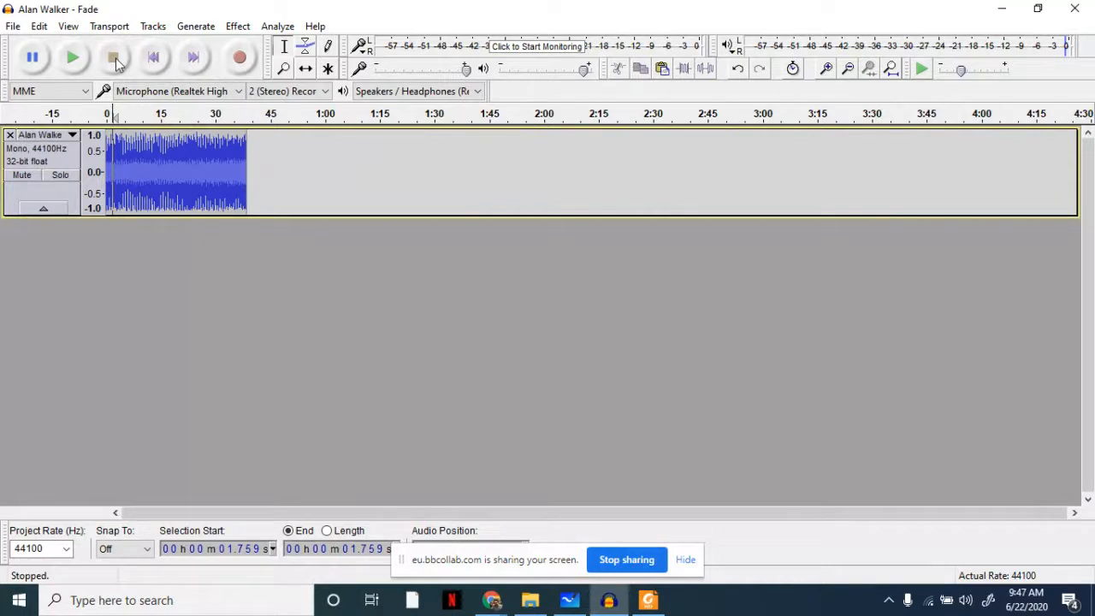
Play and pause the track from about 17.8 seconds, comparing which effects are available while stopped and while paused.
click(32, 59)
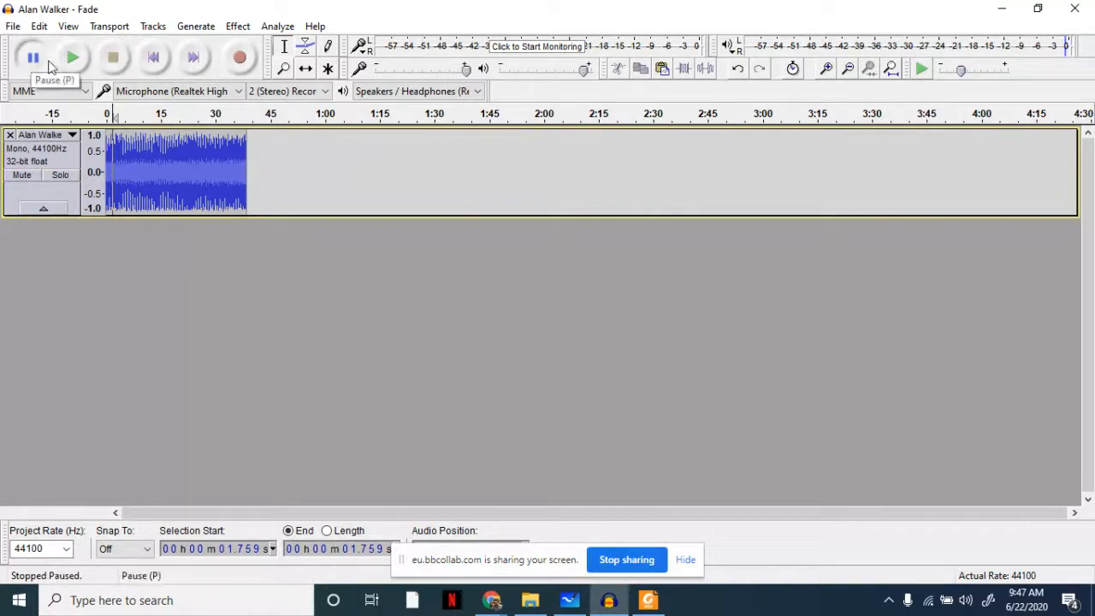
click(232, 27)
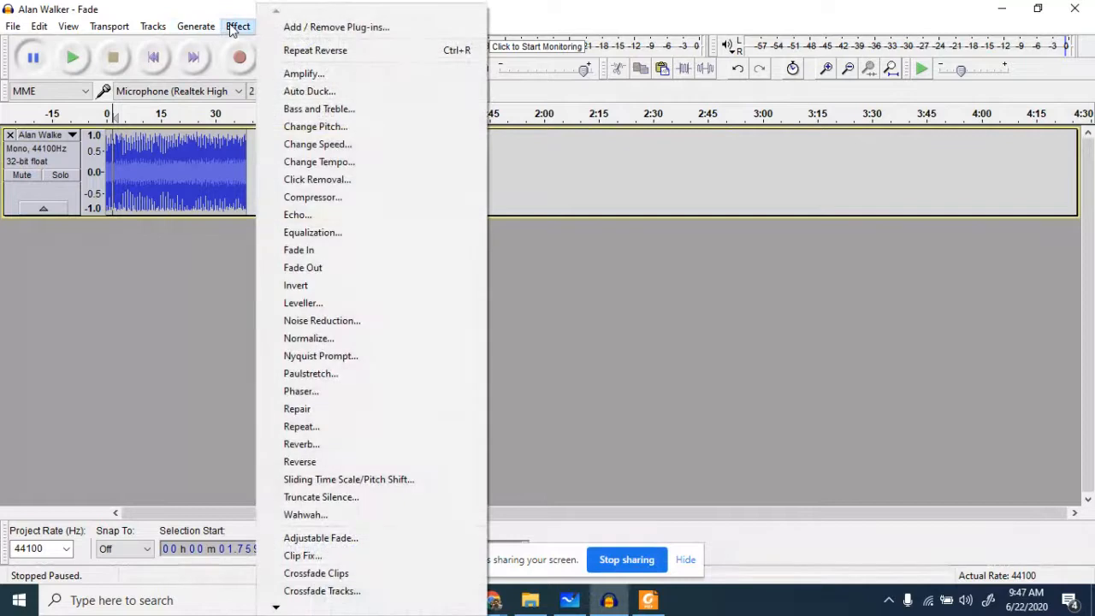
click(171, 181)
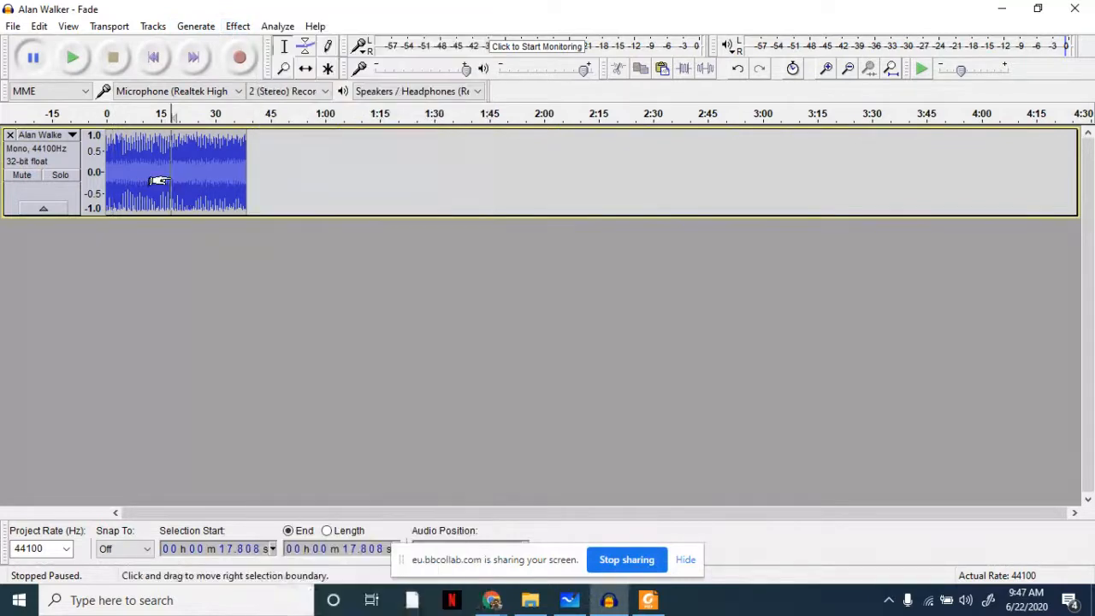
click(73, 60)
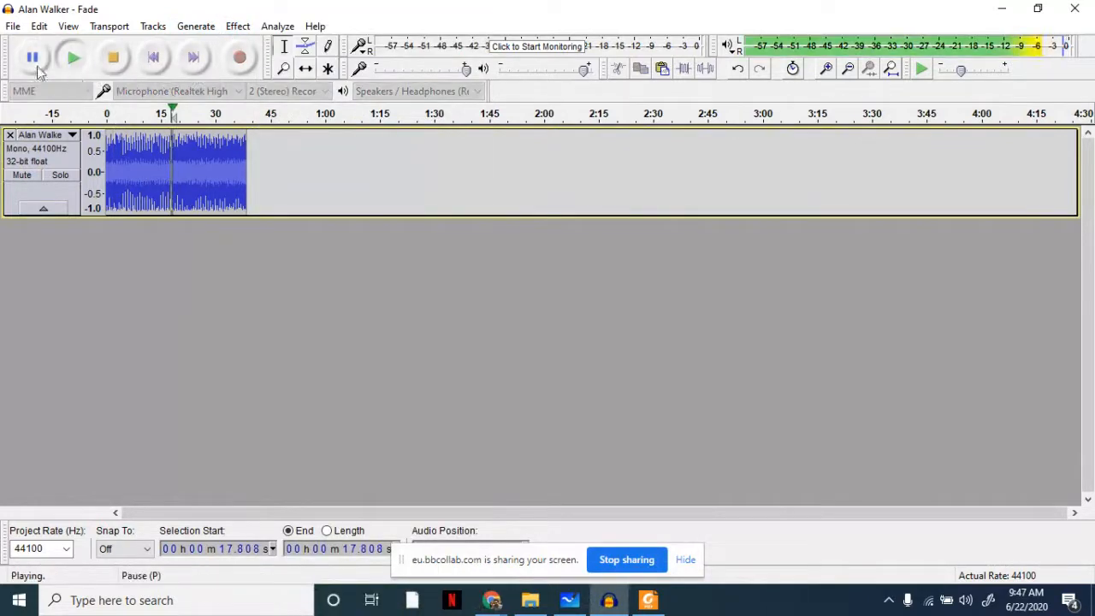
click(33, 59)
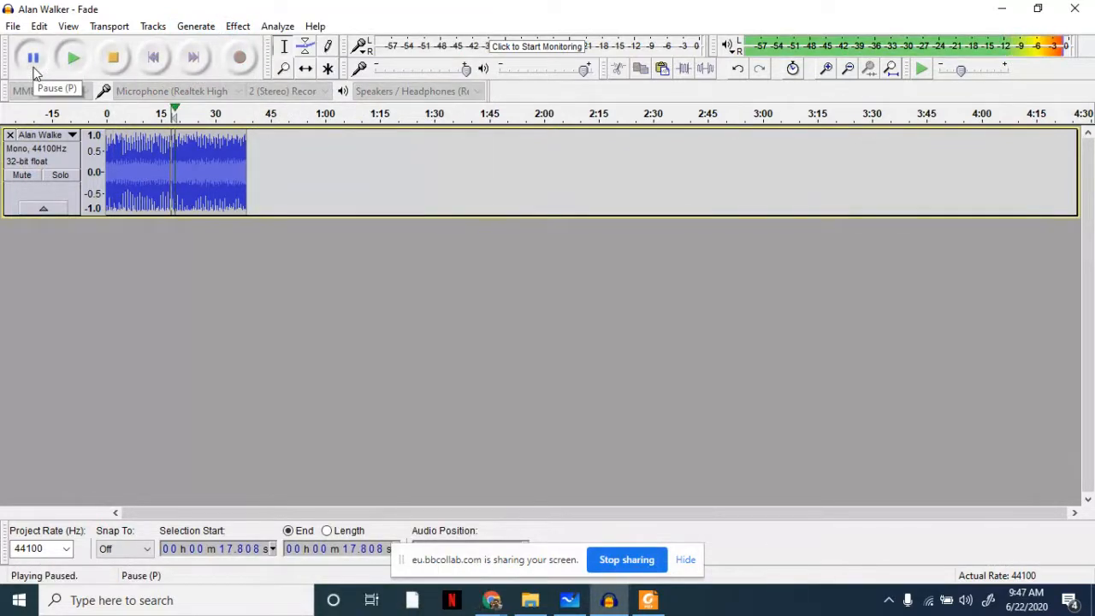
click(237, 26)
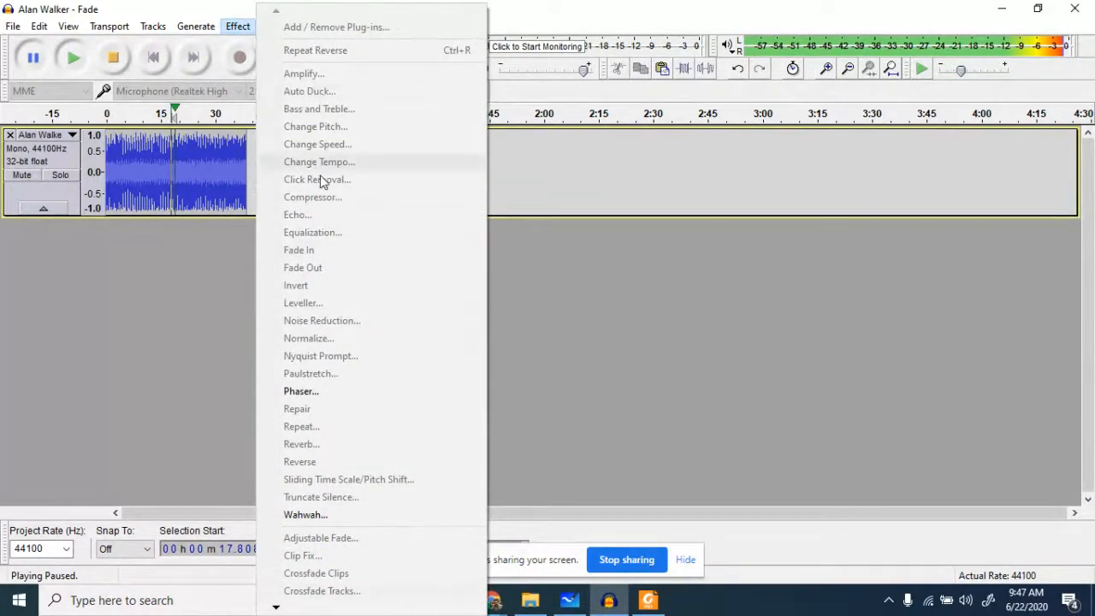
click(561, 167)
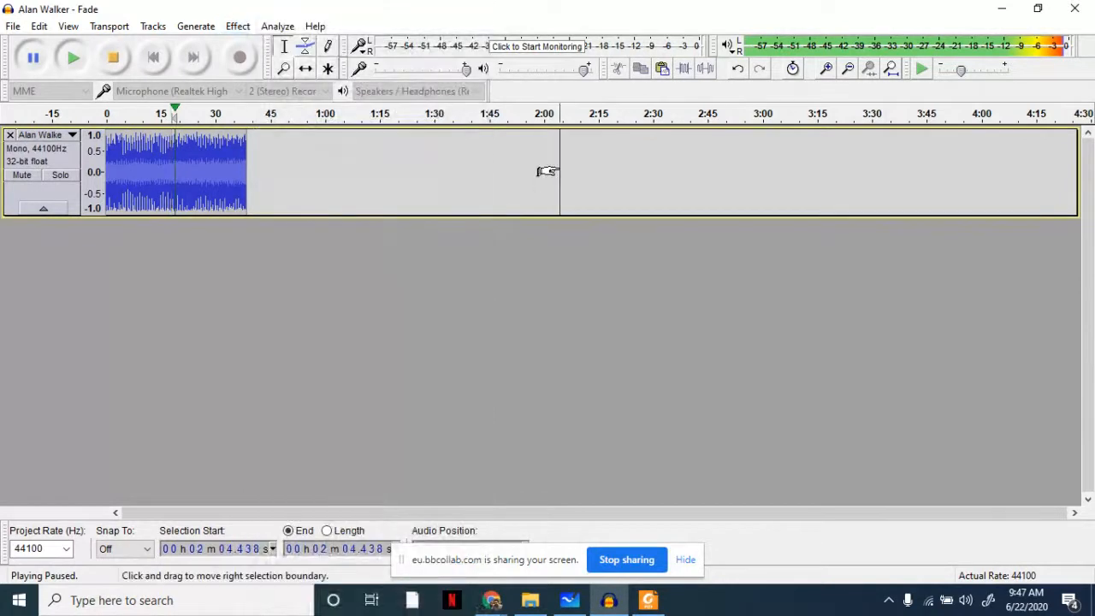
Place the cursor at about 19.1 seconds, resume the paused playback, and stop it completely.
click(175, 170)
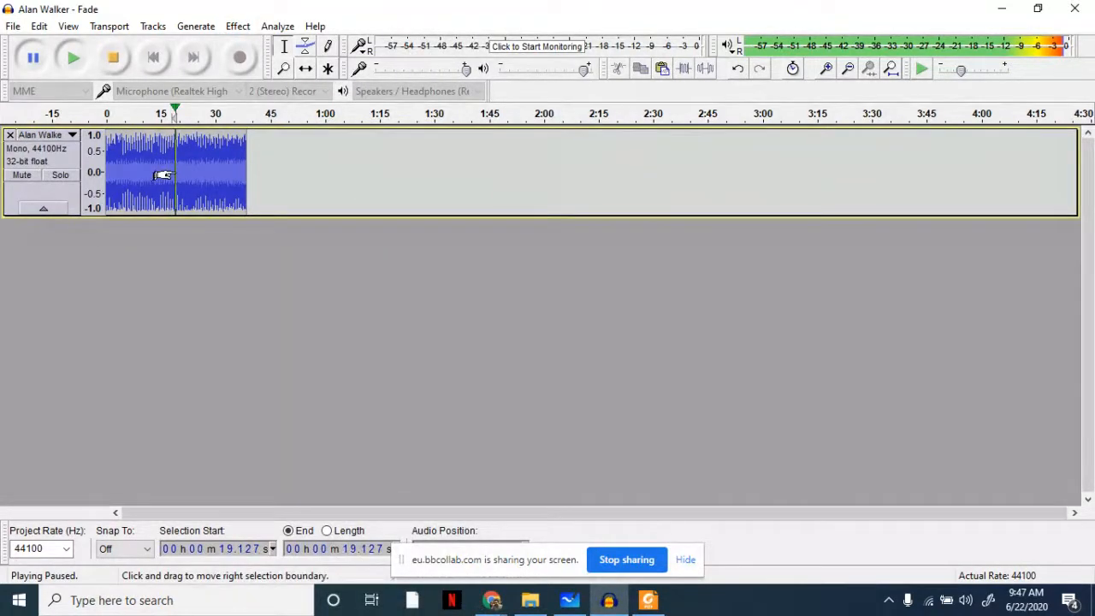
click(33, 59)
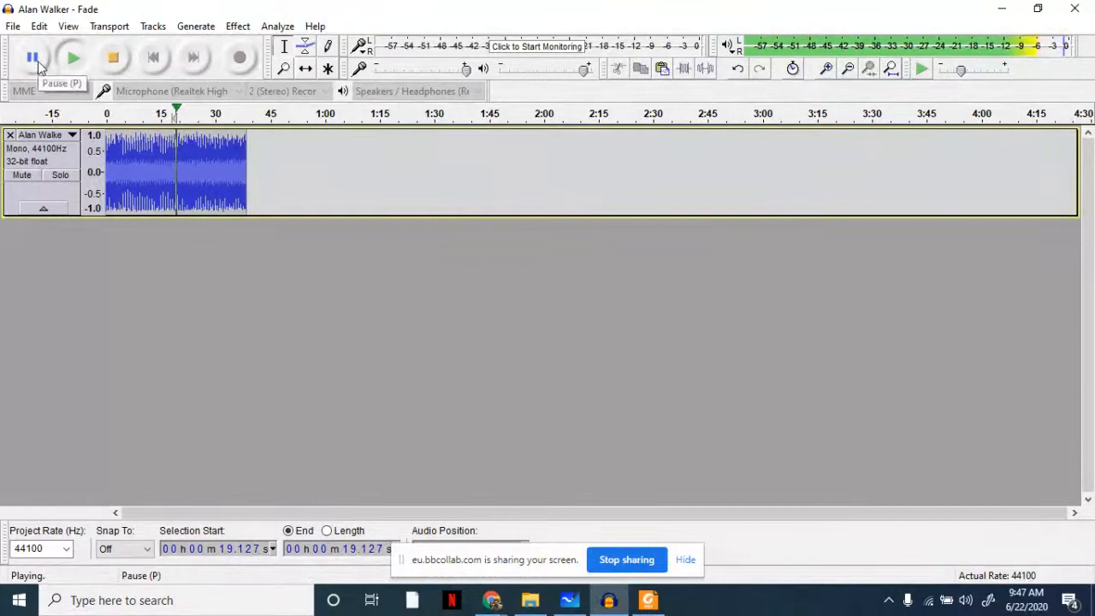
click(112, 58)
Open the Equalization effect for the whole mono track and add control points along the drawn curve below about 350 Hz.
click(238, 27)
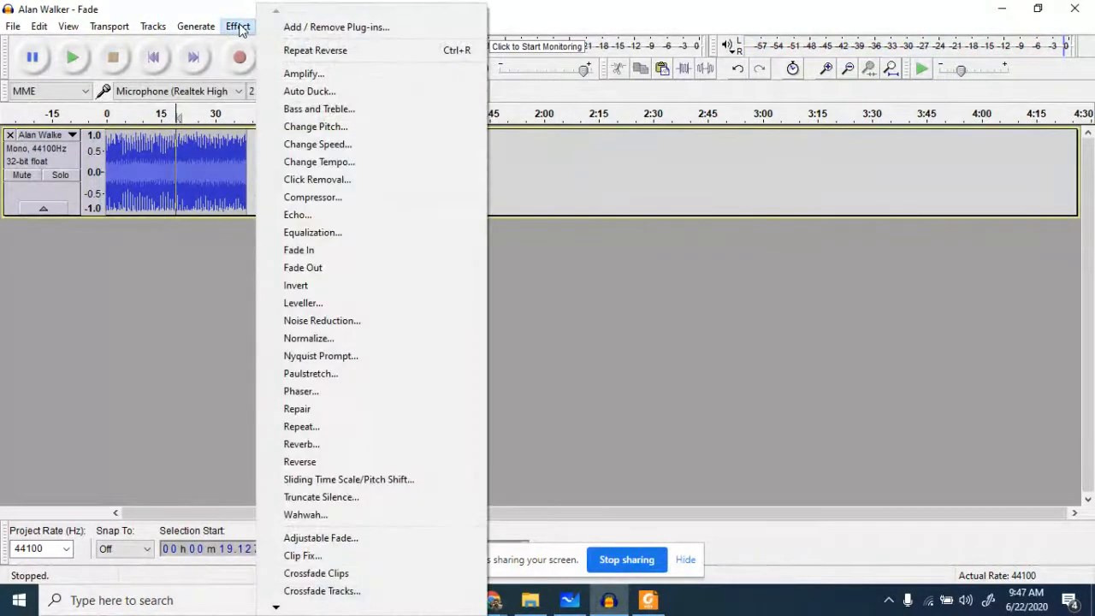
click(339, 234)
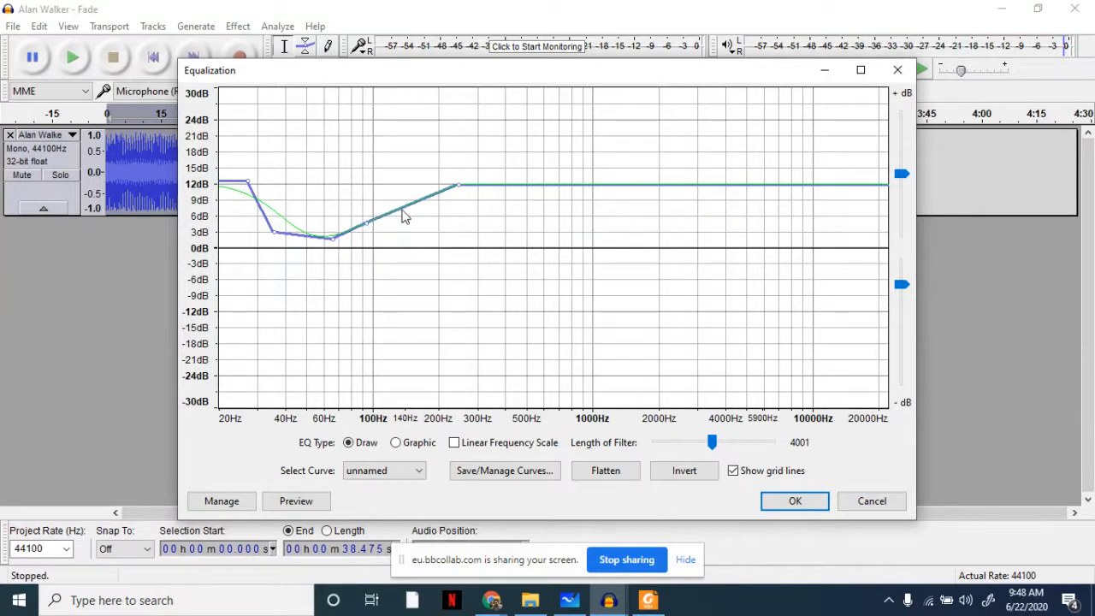
click(404, 210)
click(433, 200)
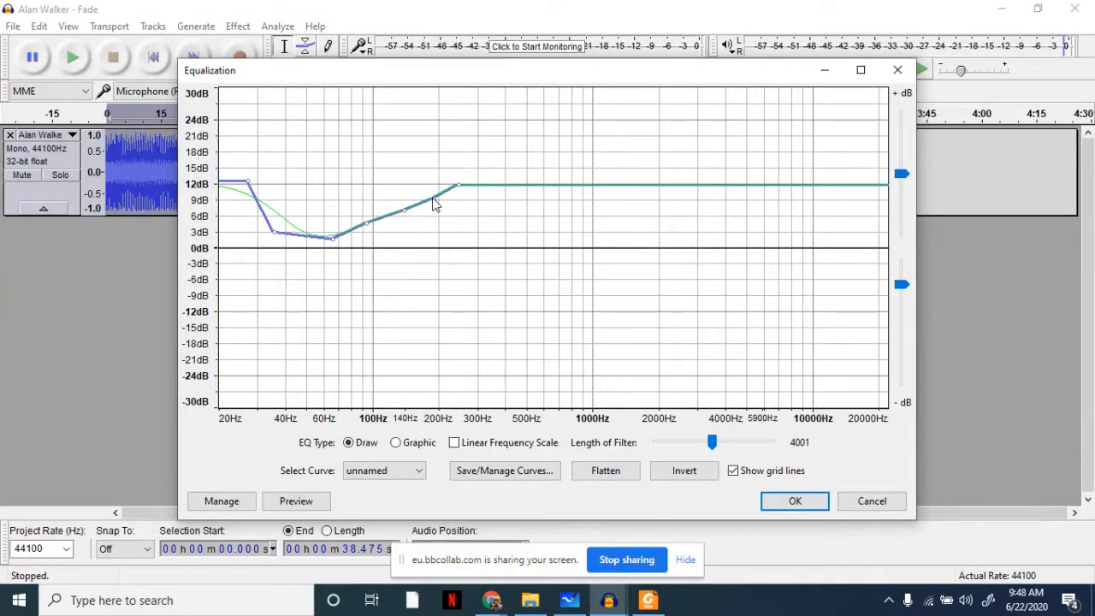
click(486, 184)
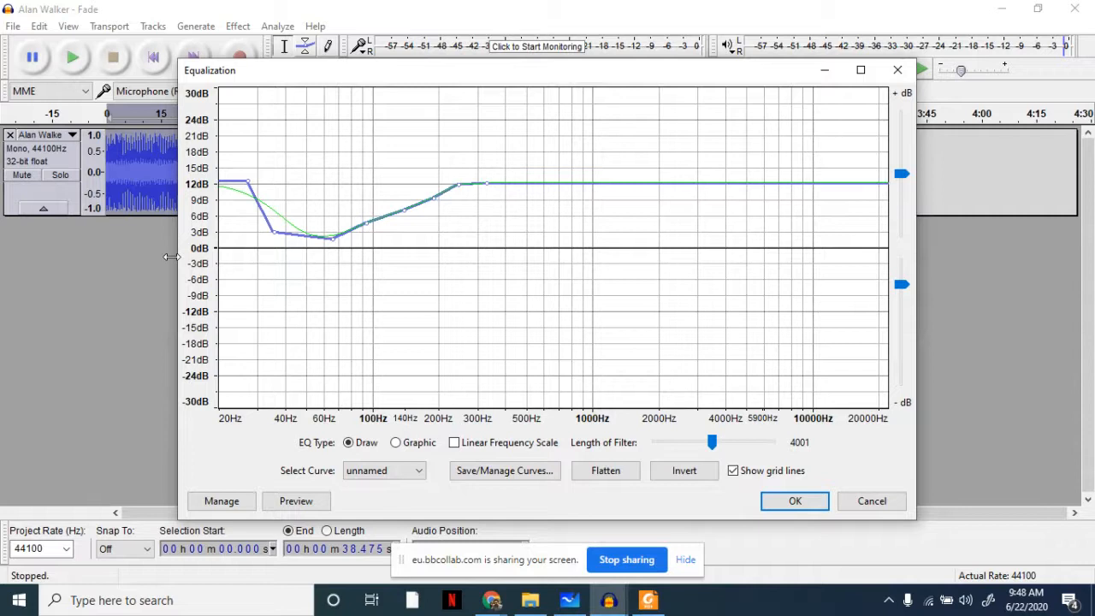
click(263, 214)
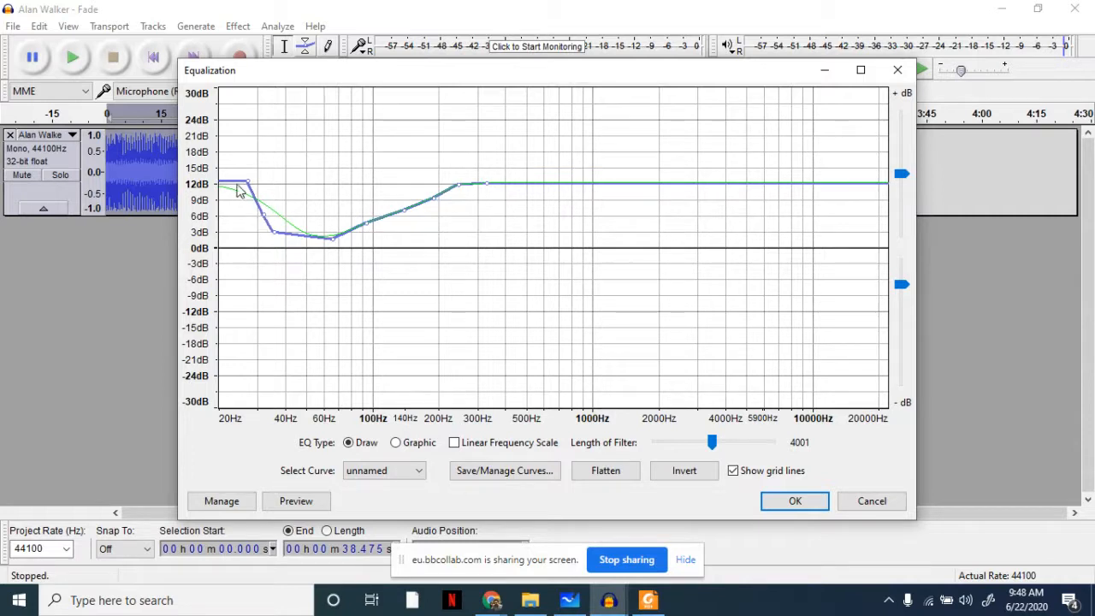
click(234, 185)
Reshape the curve to about -5 dB near 25 Hz, 18 dB near 35 Hz and 25 dB near 95 Hz, and preview it.
drag(236, 189, 239, 276)
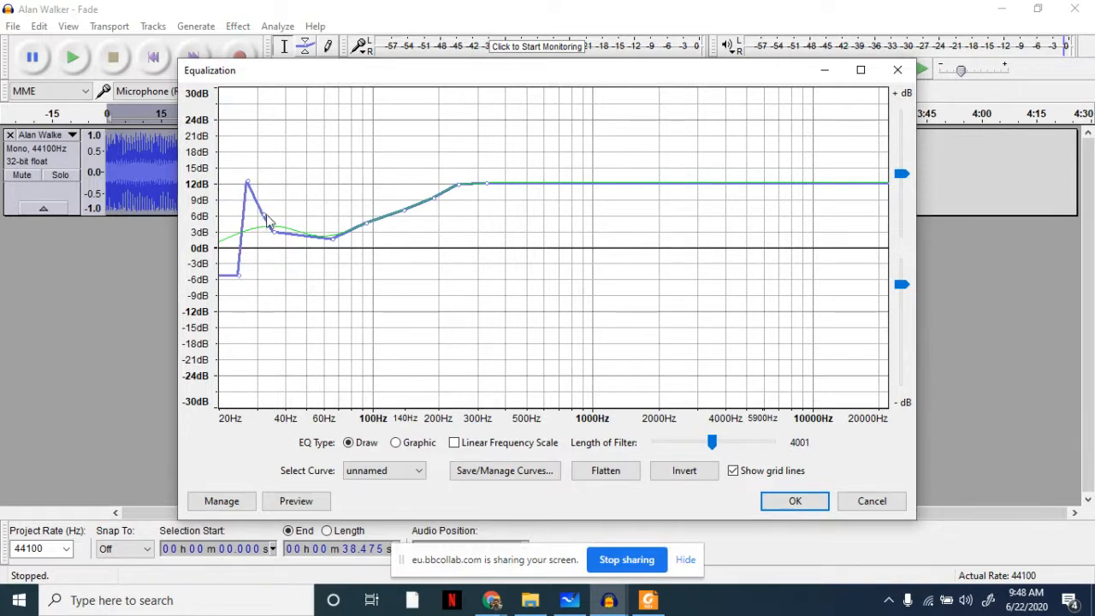
drag(264, 215, 311, 149)
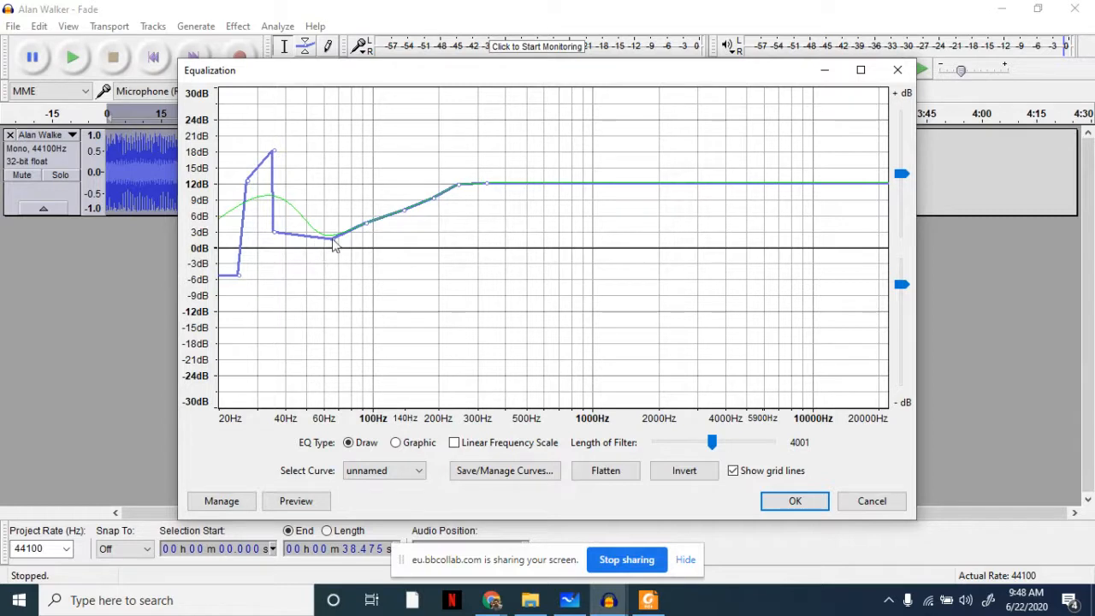
drag(332, 238, 369, 115)
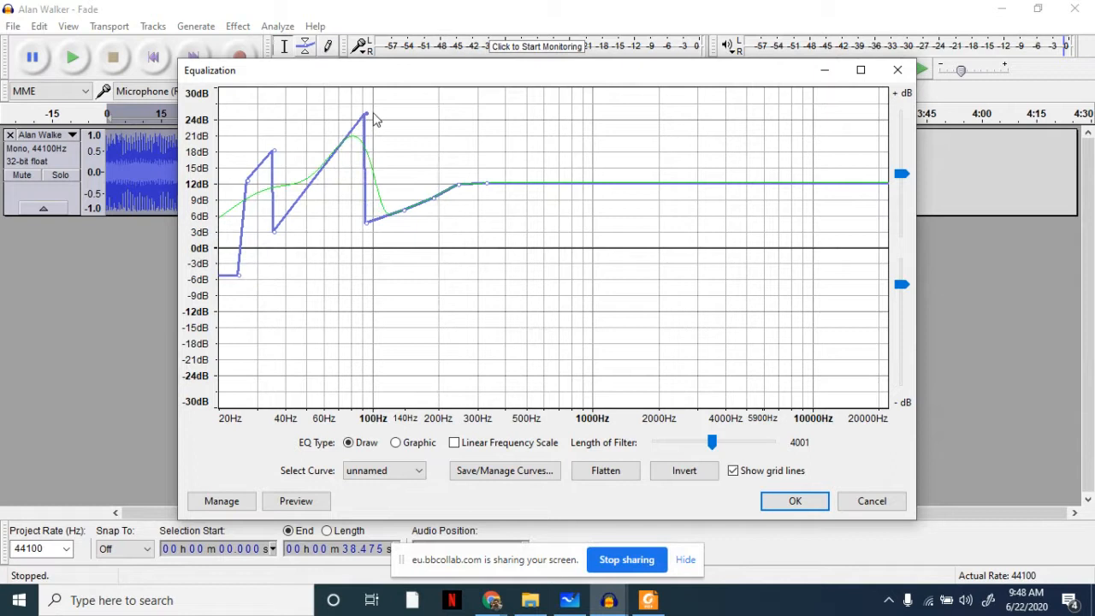
click(290, 503)
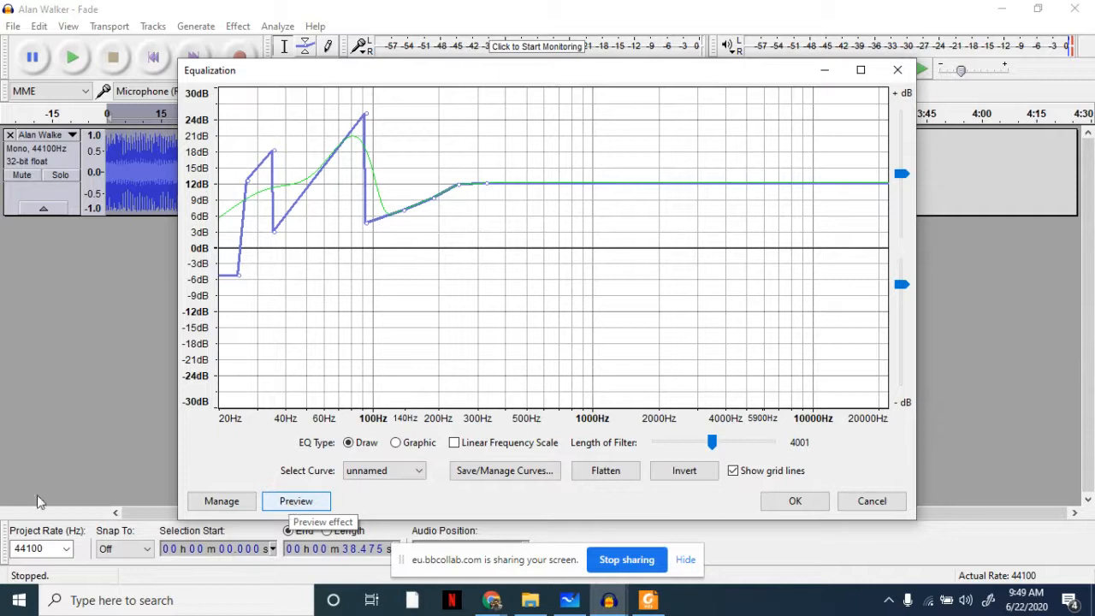
Switch the EQ type to Graphic and lower the 100 Hz band to about 0 dB and the 50 Hz band to about -5 dB.
click(398, 441)
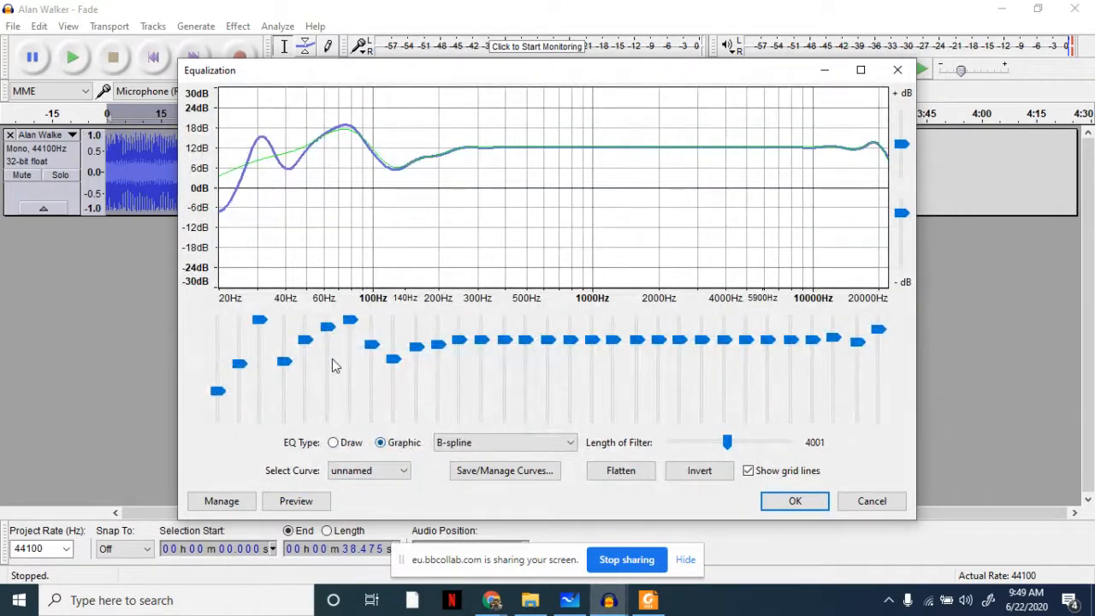
mouse_move(372, 350)
mouse_move(372, 346)
mouse_down()
mouse_move(372, 395)
mouse_move(374, 351)
mouse_move(372, 361)
mouse_up()
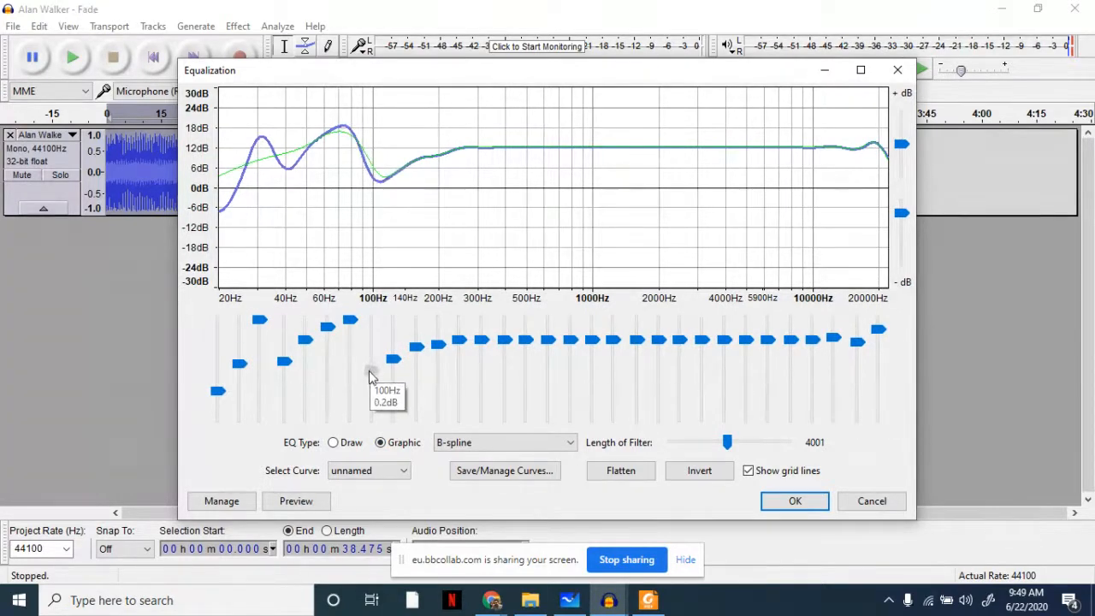
drag(312, 357, 296, 384)
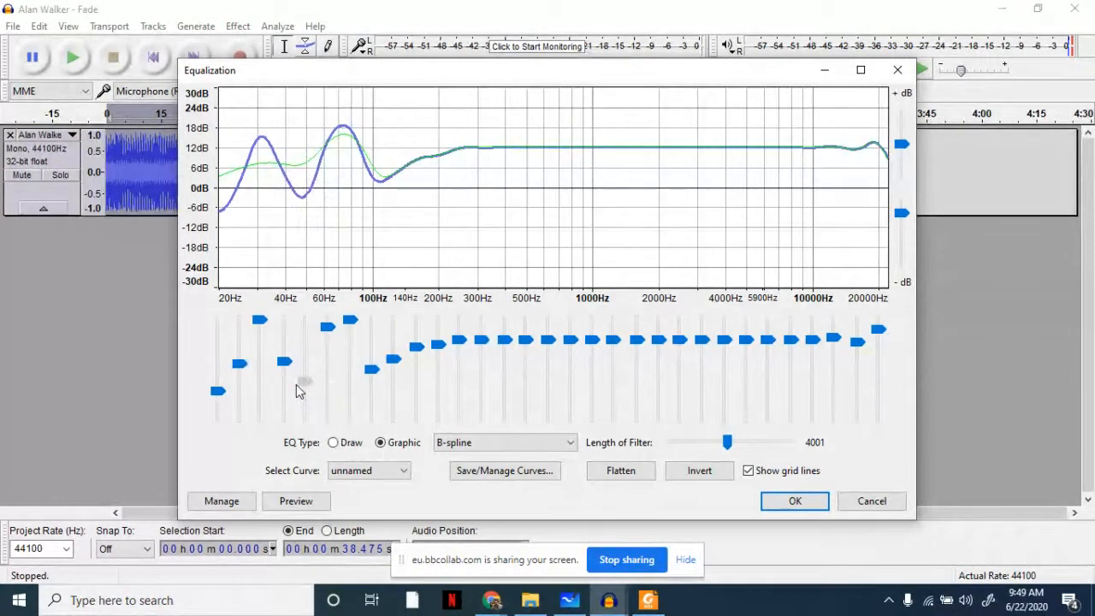
Return the EQ type to Draw, flatten the curve, preview the flat response and invert it.
click(333, 442)
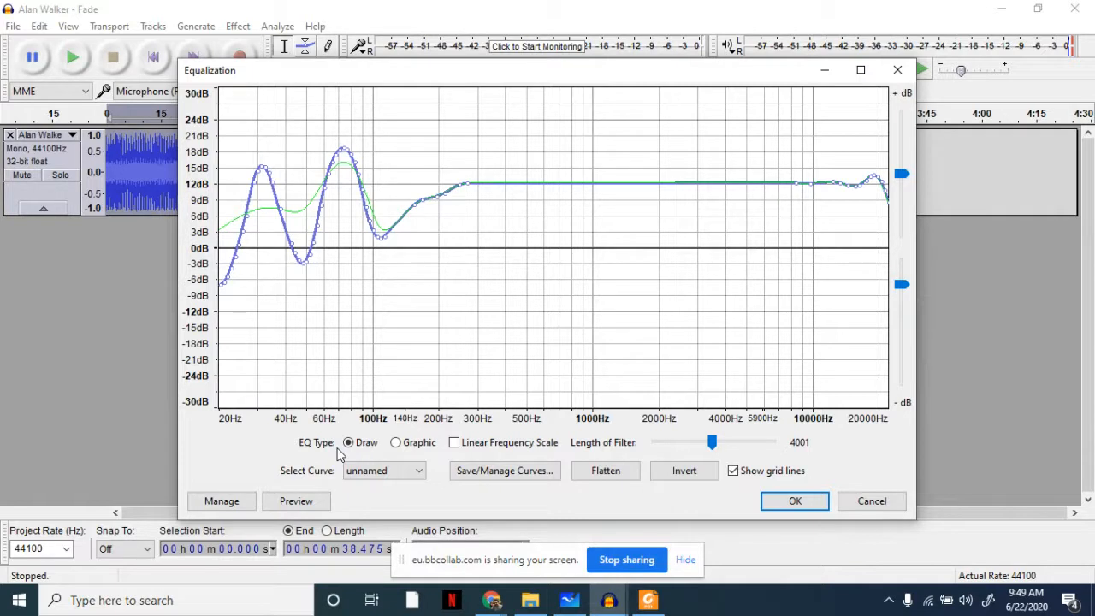
click(590, 476)
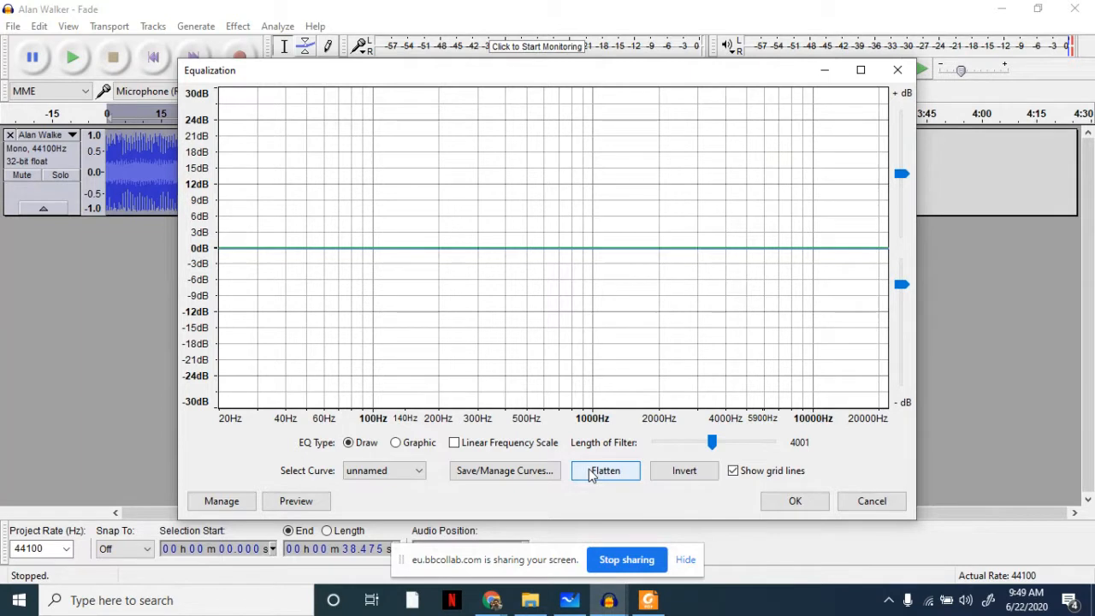
click(296, 508)
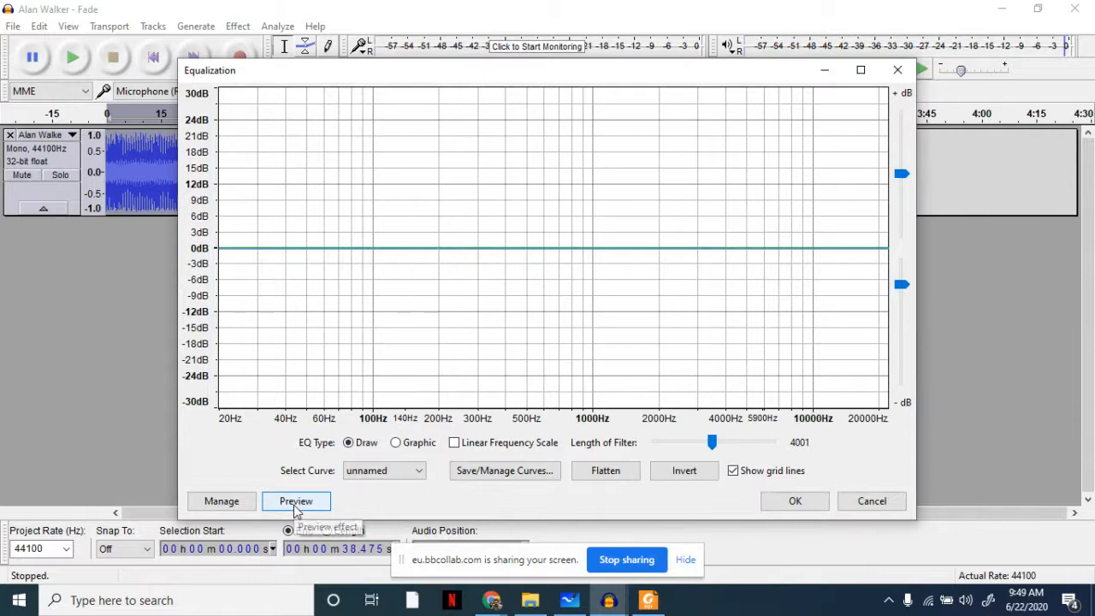
click(676, 473)
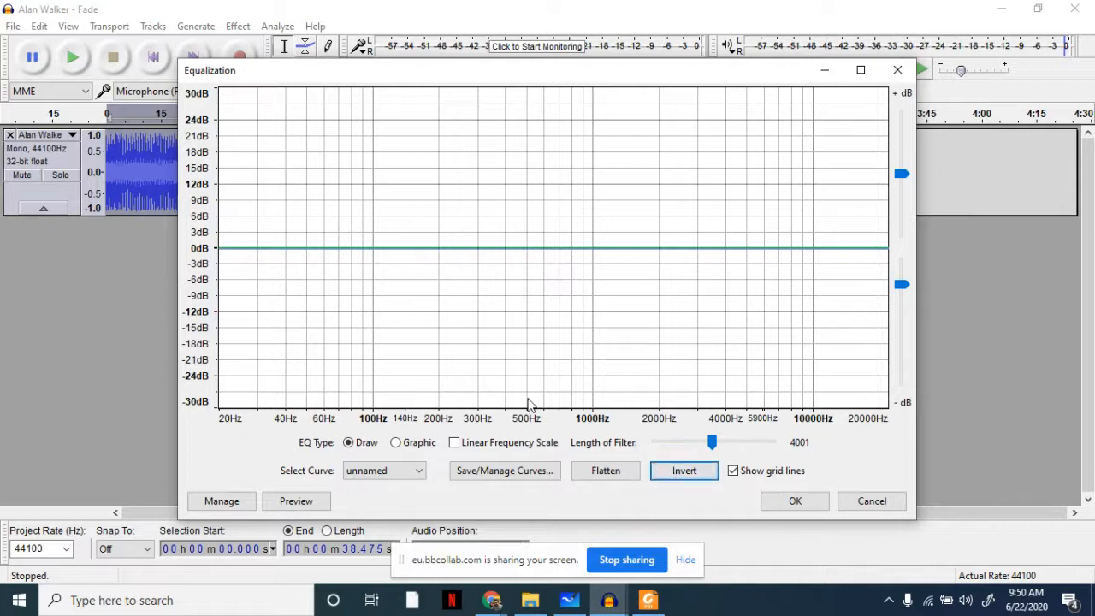
In Graphic mode, raise the three bands from 25 to 40 Hz, lower the 50 Hz band to -20 dB, and adjust the next two bands.
click(408, 446)
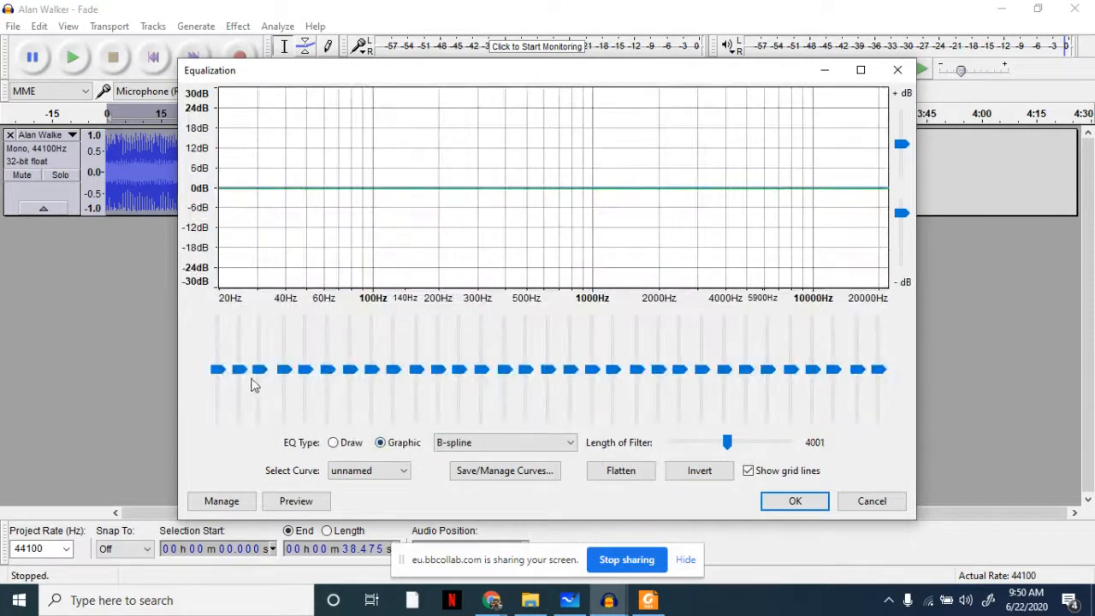
drag(243, 376, 240, 332)
drag(261, 373, 262, 332)
drag(285, 370, 285, 335)
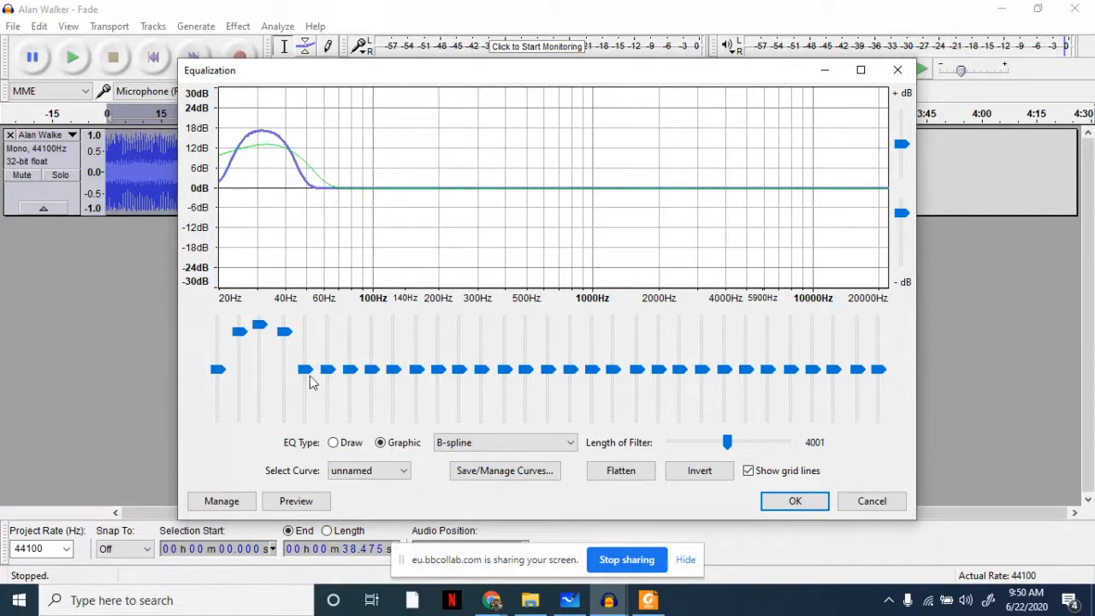
drag(306, 373, 306, 420)
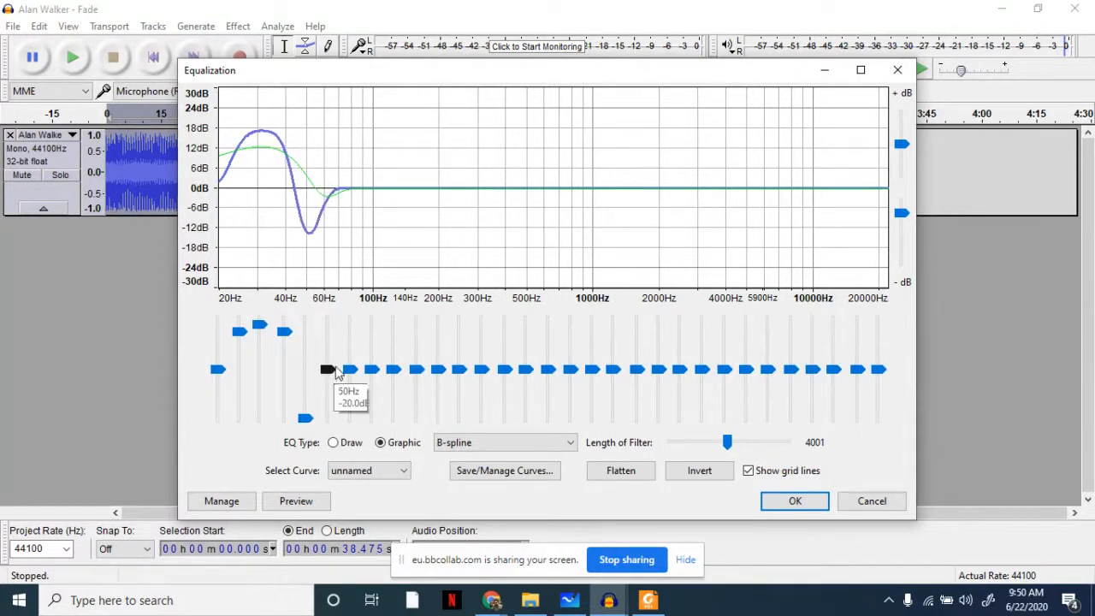
drag(329, 375, 350, 339)
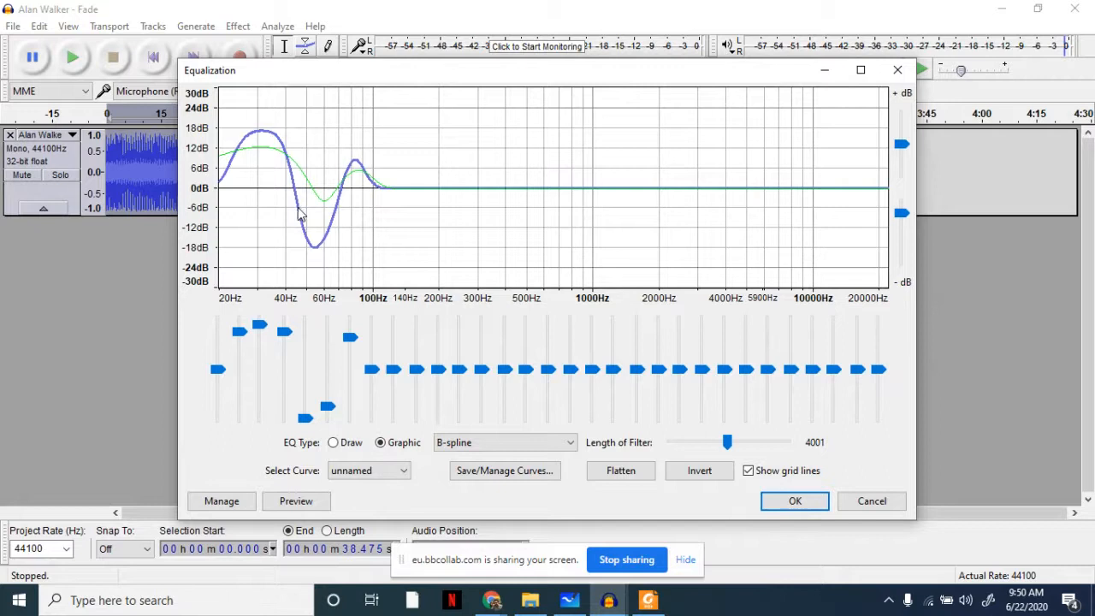
Switch the EQ type to Draw, invert the curve back and forth, preview the inverted curve, and cancel the Equalization effect.
click(333, 442)
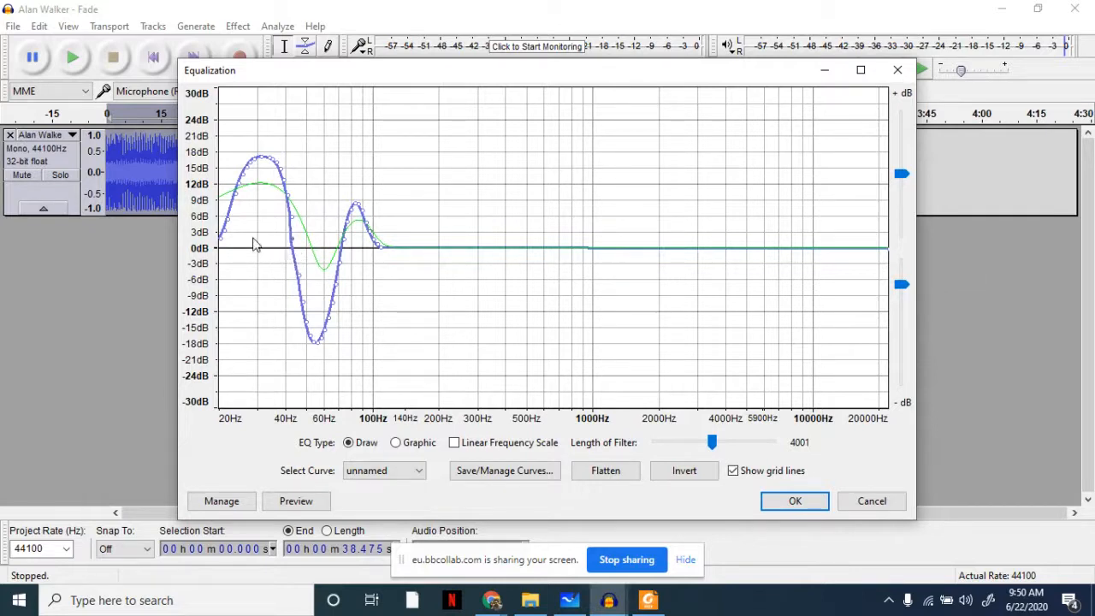
drag(254, 237, 360, 243)
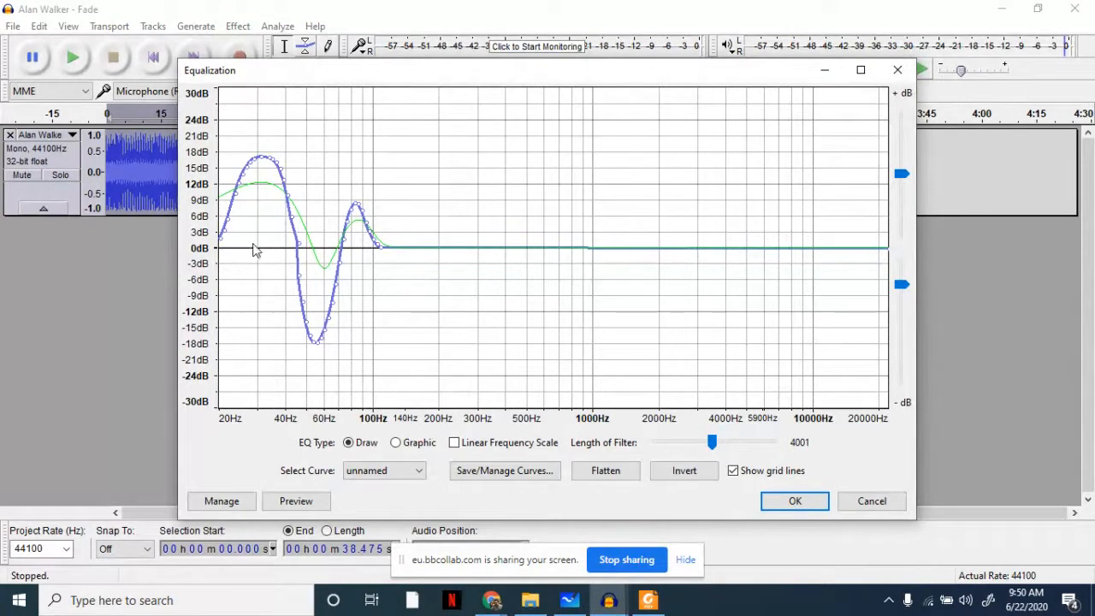
click(677, 471)
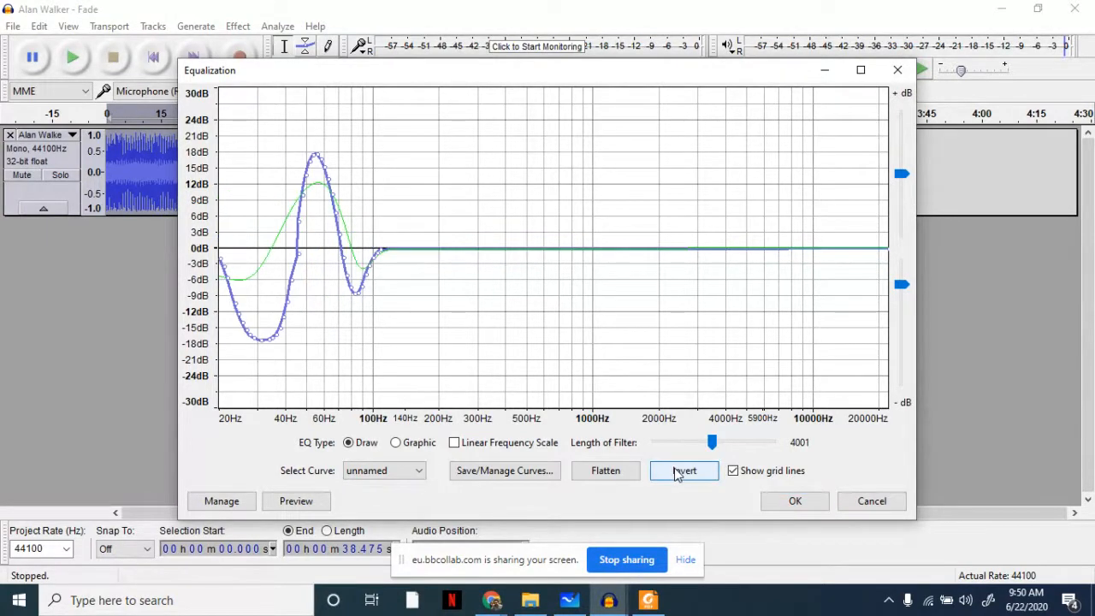
click(676, 472)
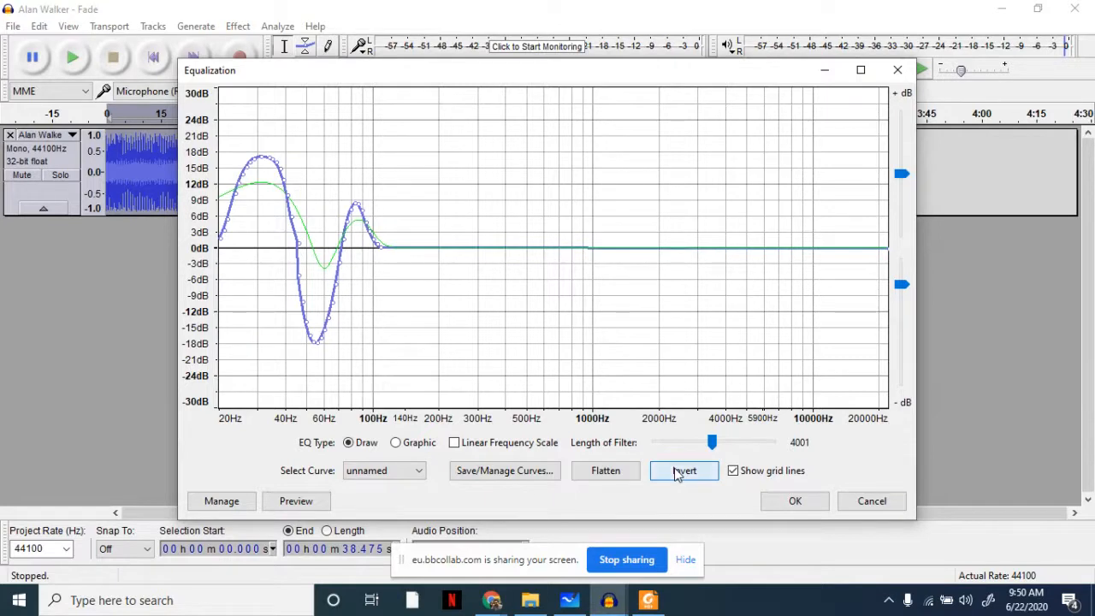
click(677, 471)
click(291, 503)
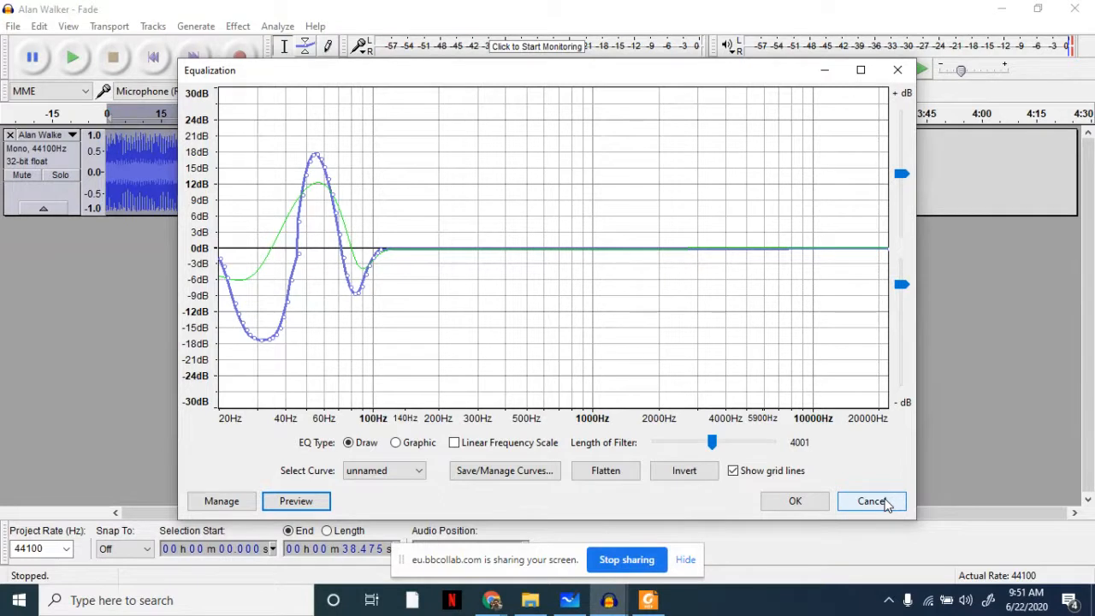
click(886, 504)
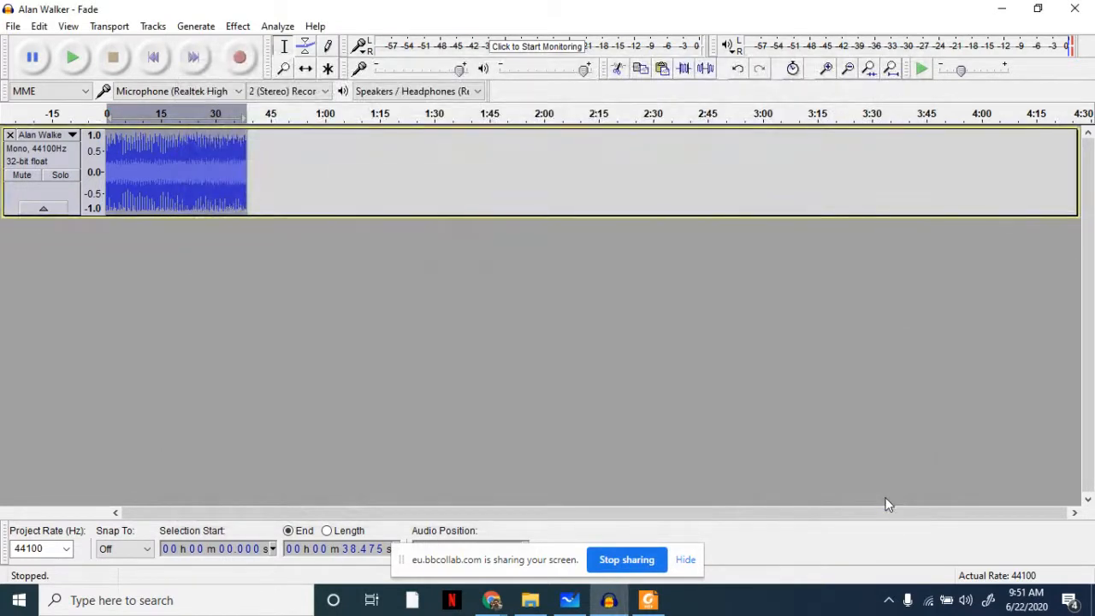
click(237, 26)
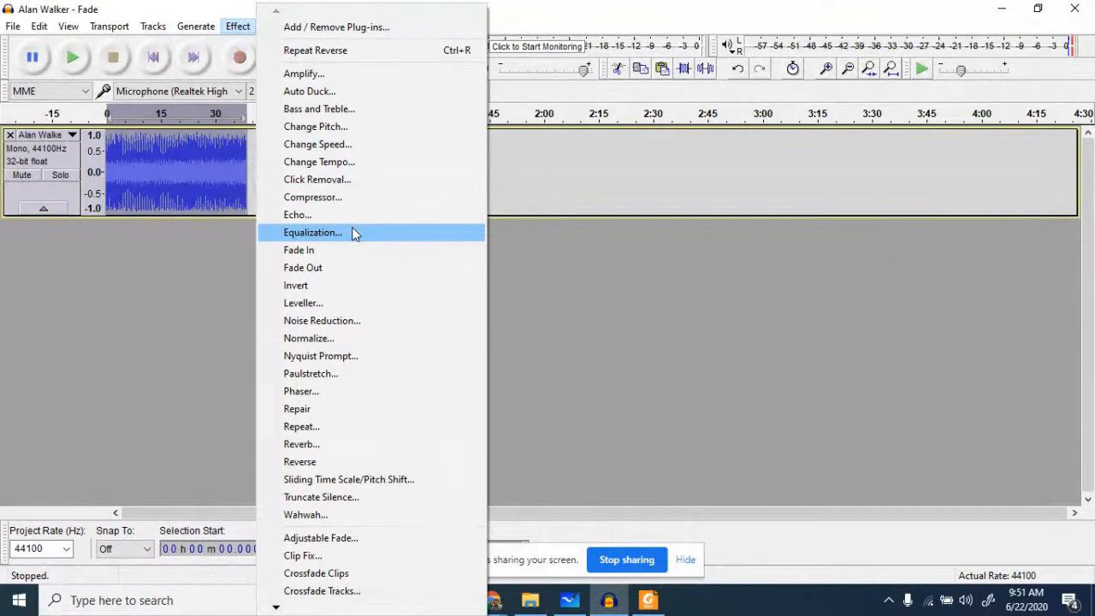
click(533, 5)
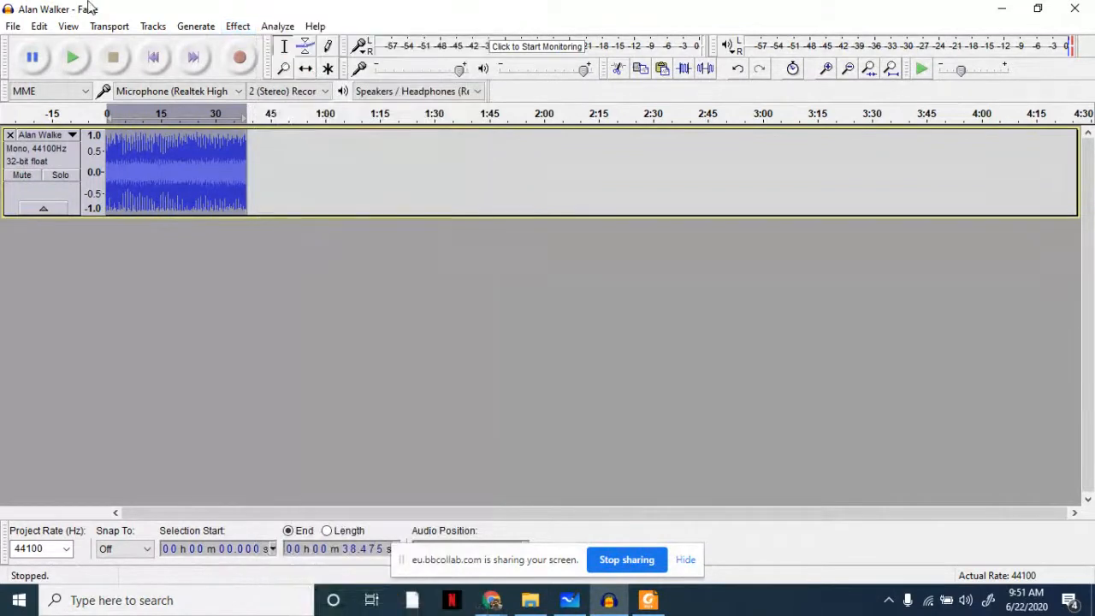
Add a new empty stereo track below the mono song track and place the cursor at its start.
click(154, 26)
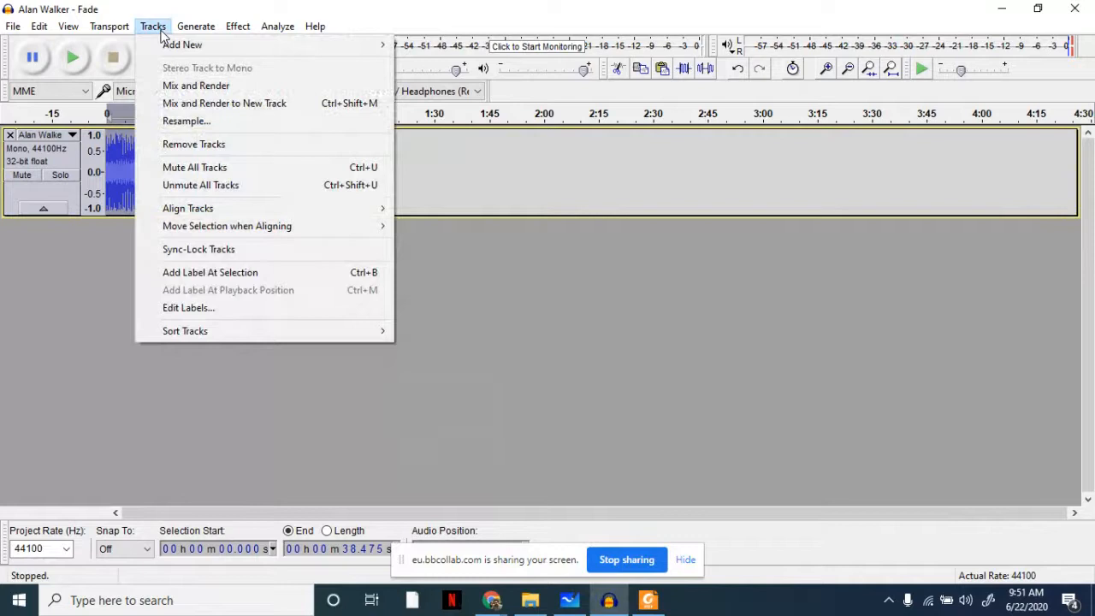
mouse_move(192, 49)
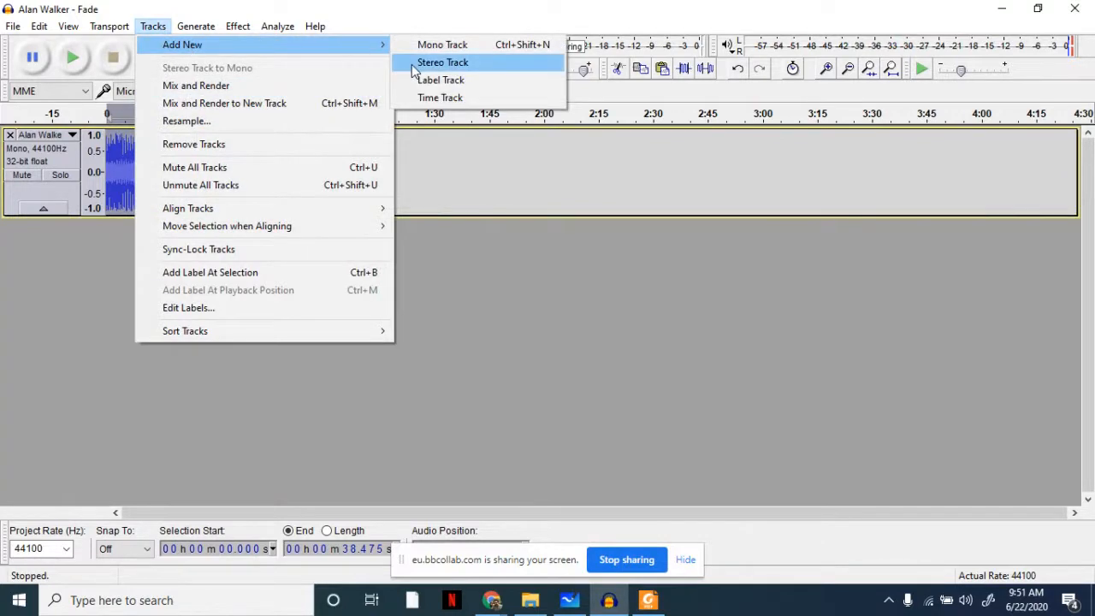
click(442, 62)
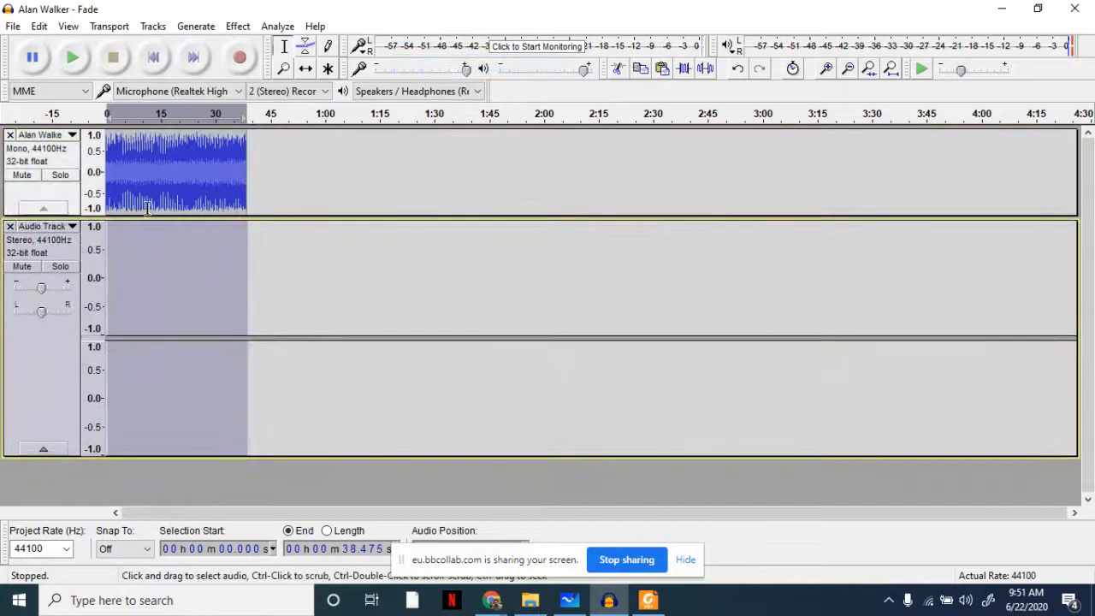
click(151, 292)
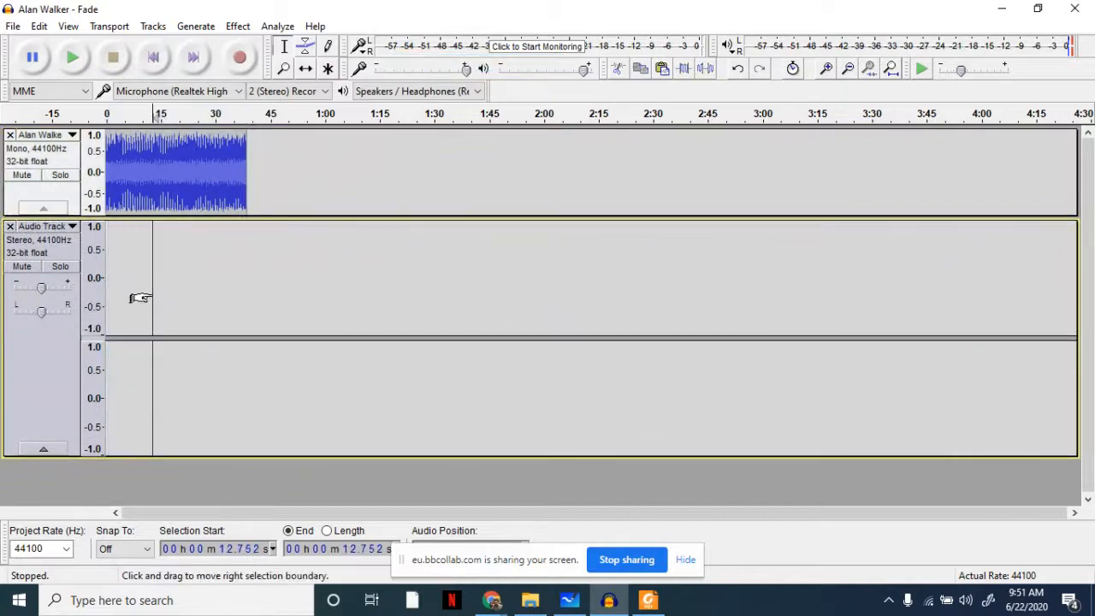
click(106, 246)
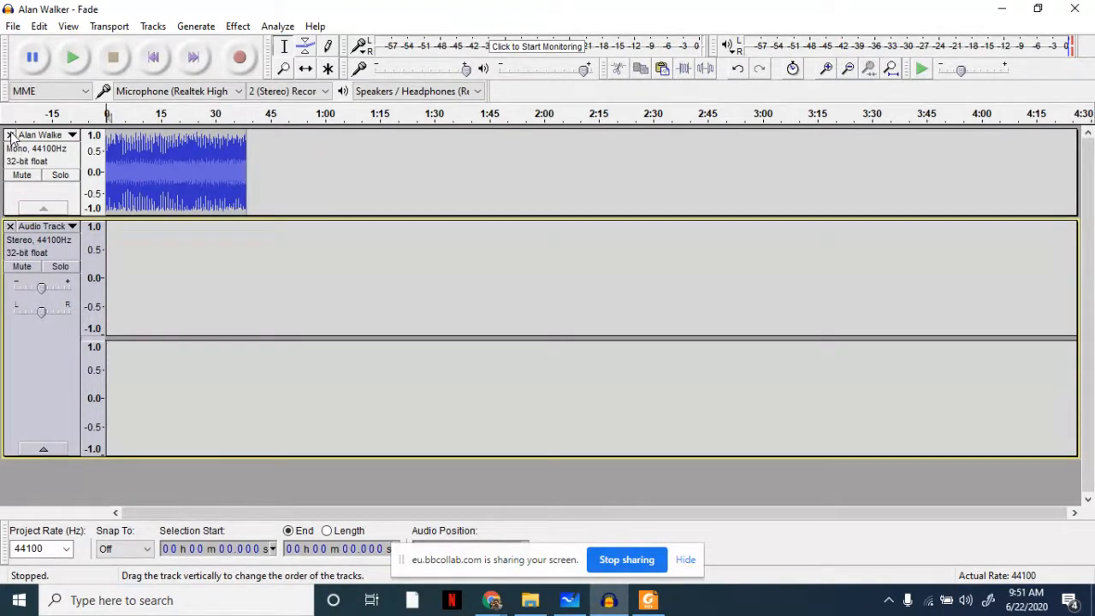
Undo adding the stereo track and remove the mono song track from the project.
key(ctrl+z)
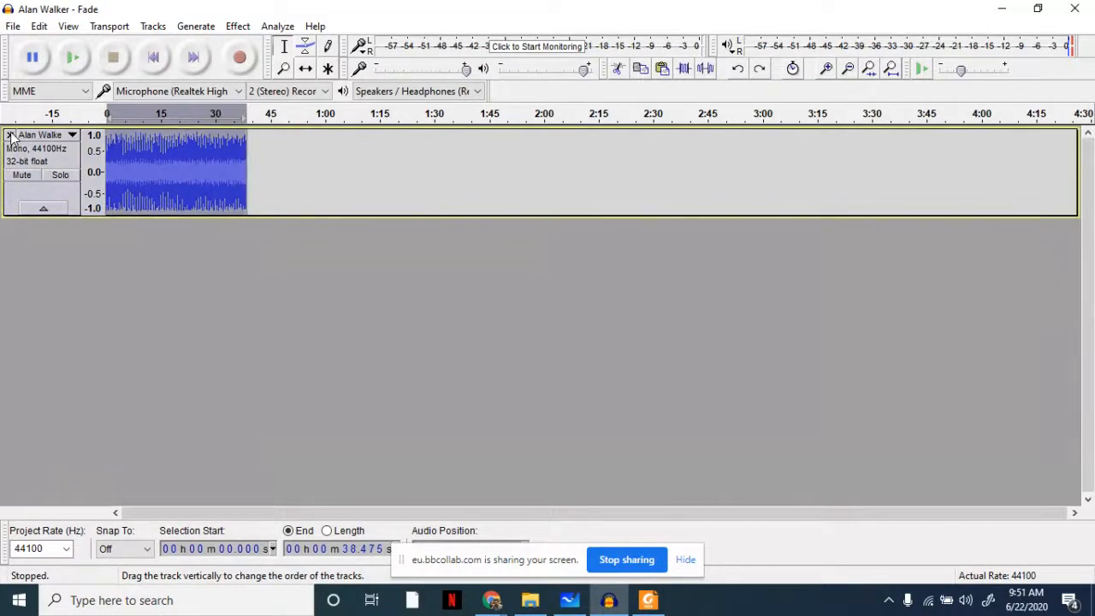
key(ctrl+z)
click(11, 135)
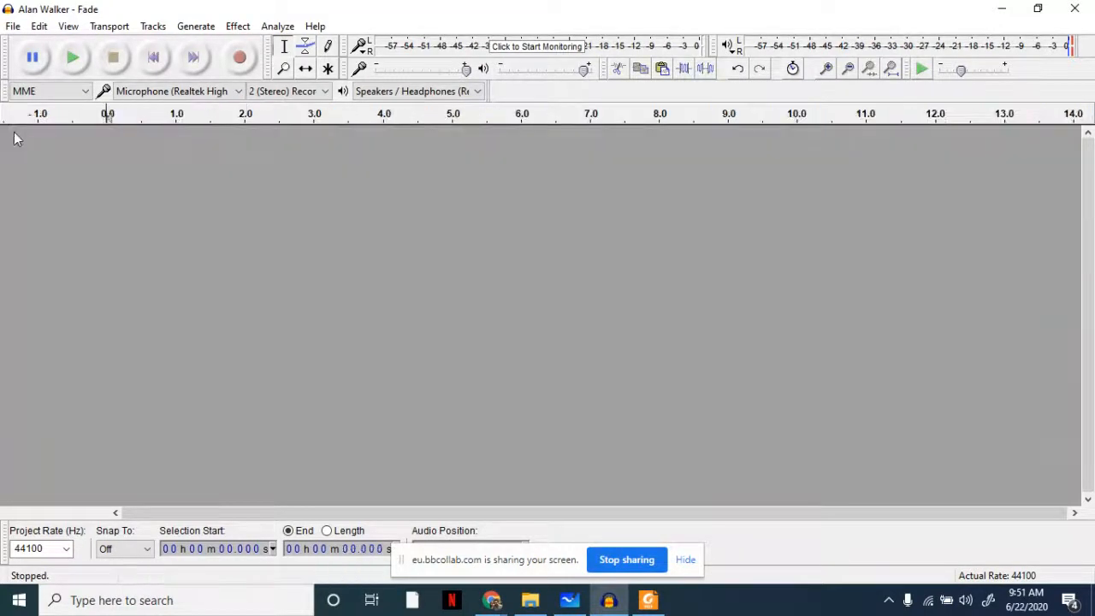
Import the audio file "Alan Walker - Fade" from the Mission Sound folder into the empty project.
click(13, 26)
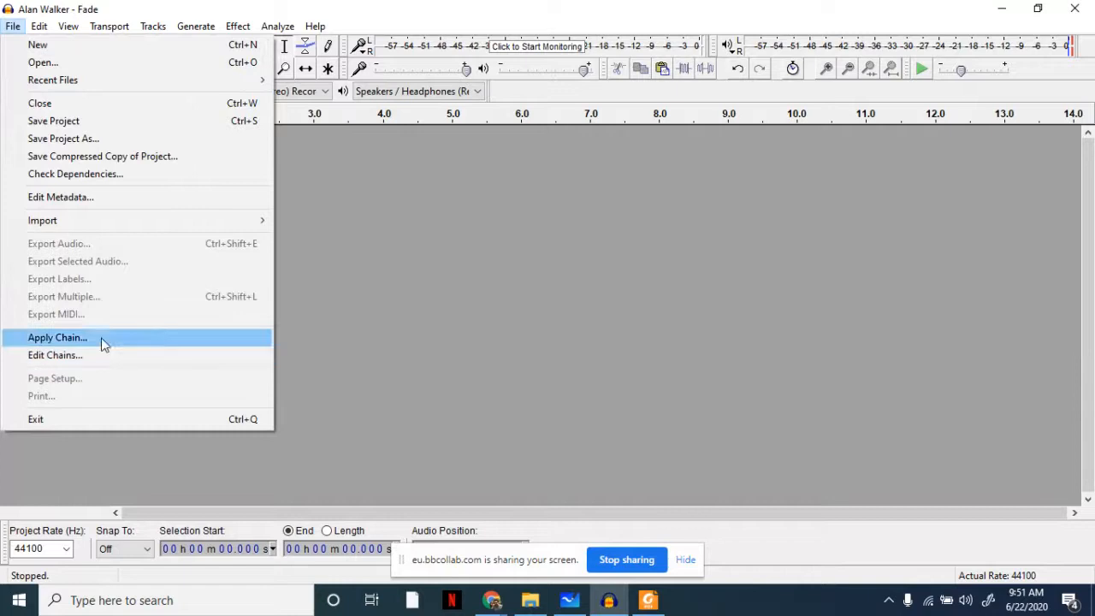
mouse_move(82, 225)
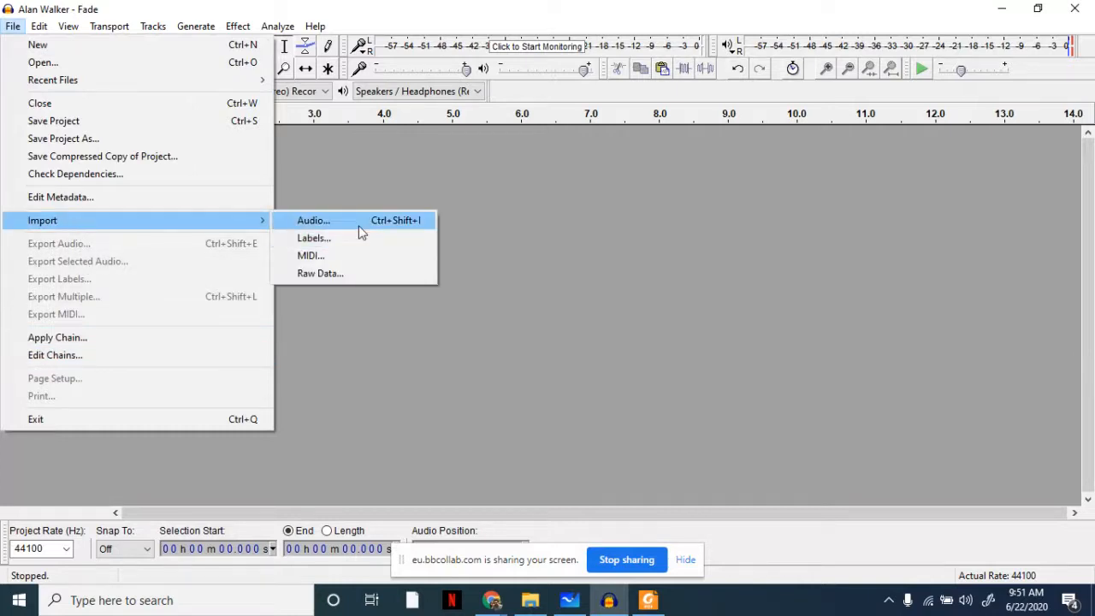
click(358, 225)
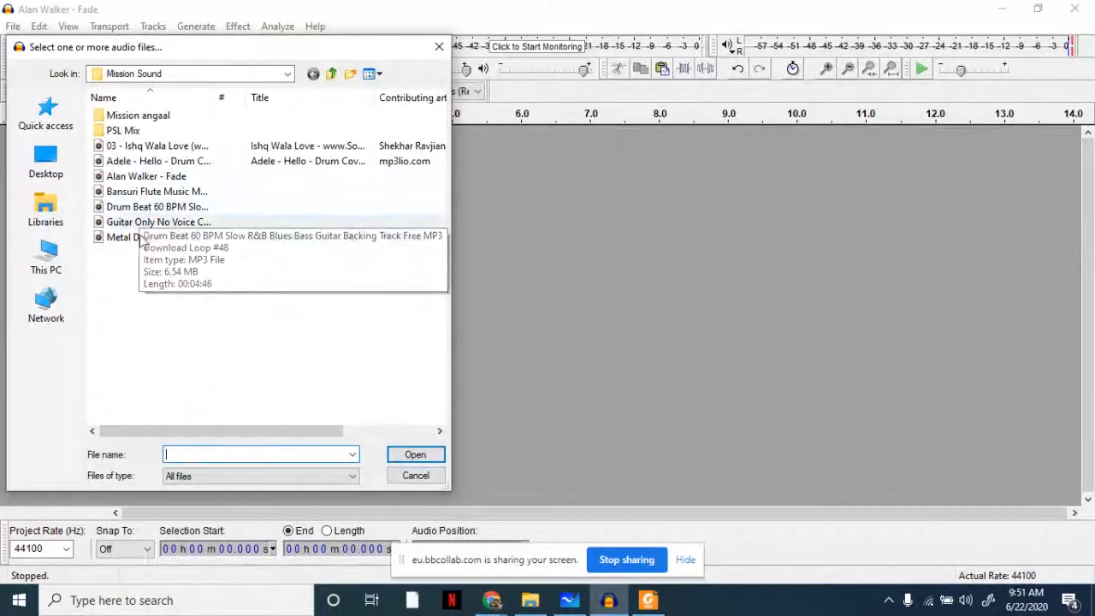
double_click(158, 179)
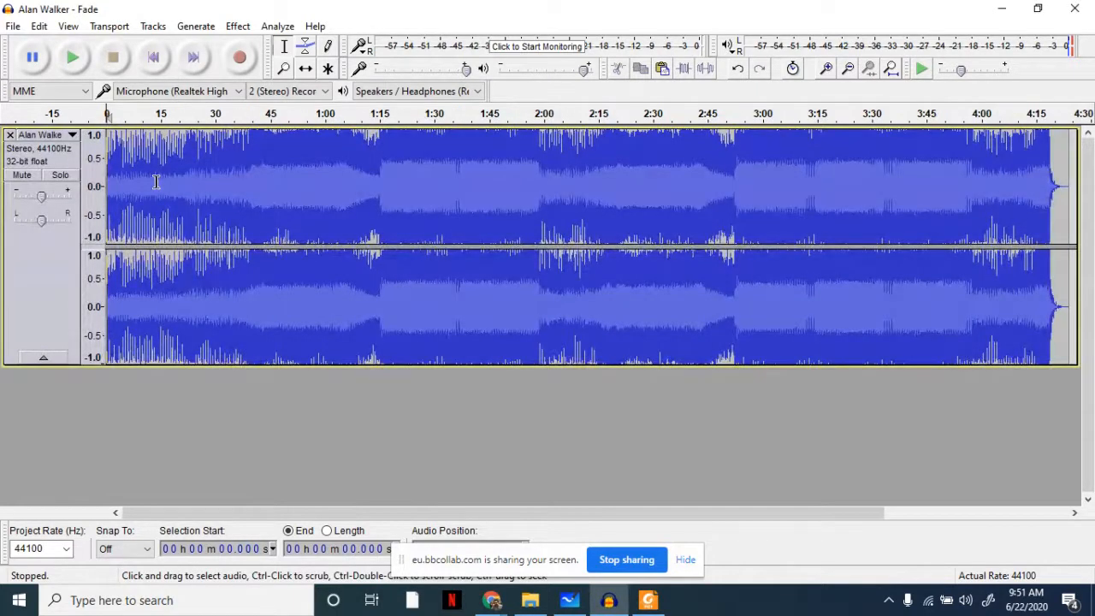
Add a new empty stereo track below the imported song and reduce its height so both tracks fit.
click(152, 27)
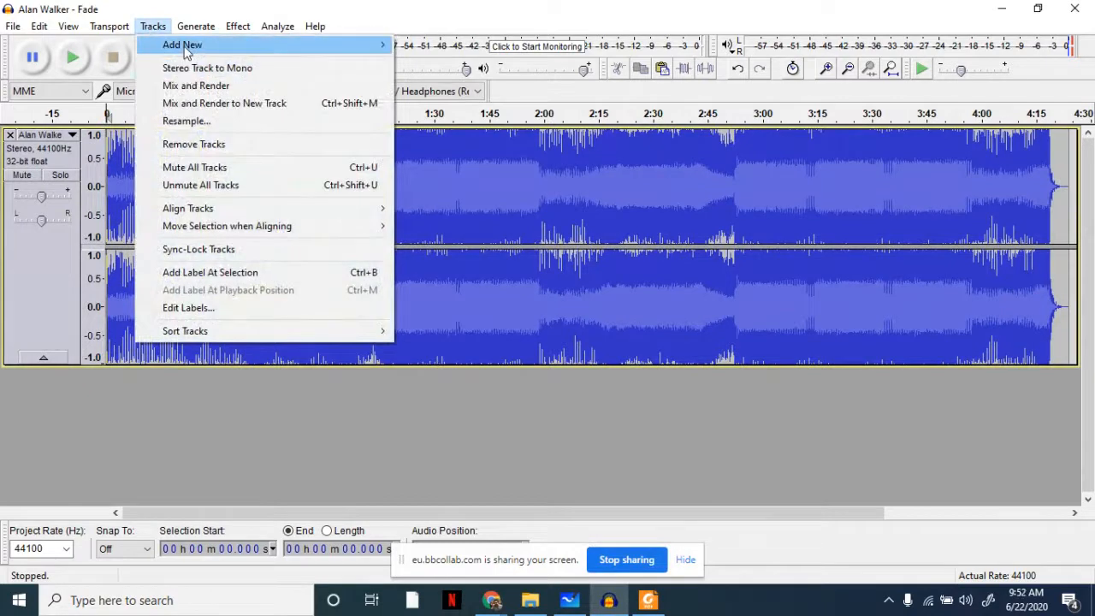
mouse_move(188, 46)
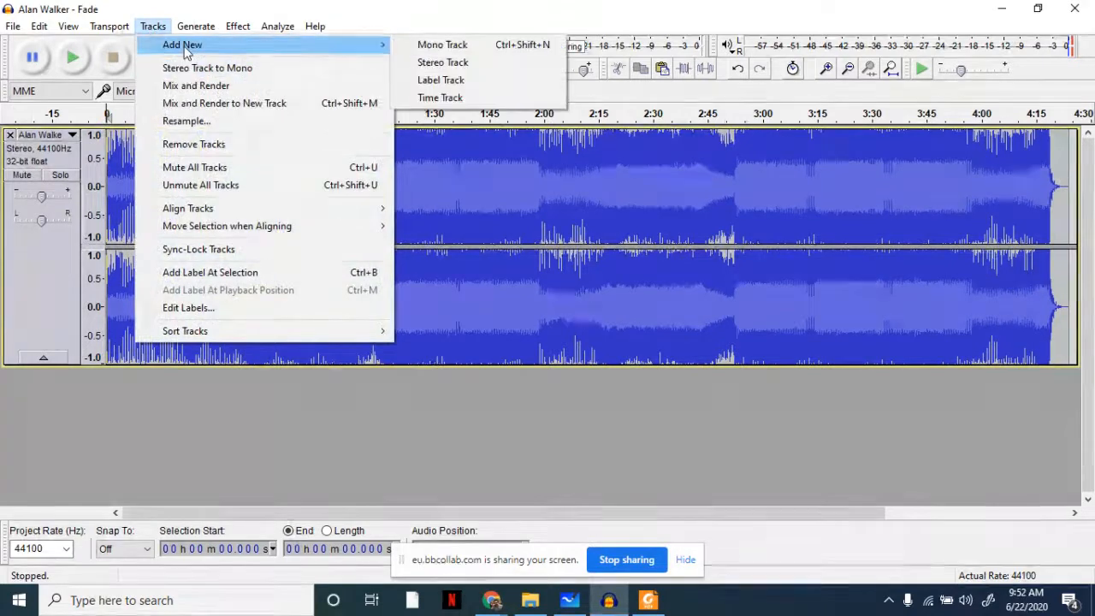
click(436, 62)
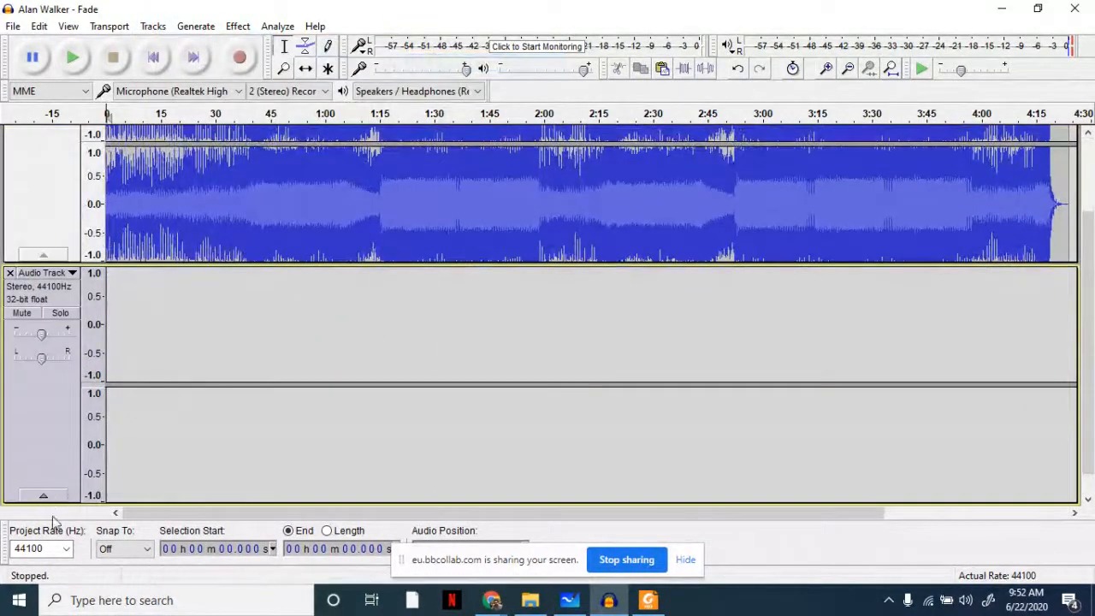
drag(51, 503, 43, 389)
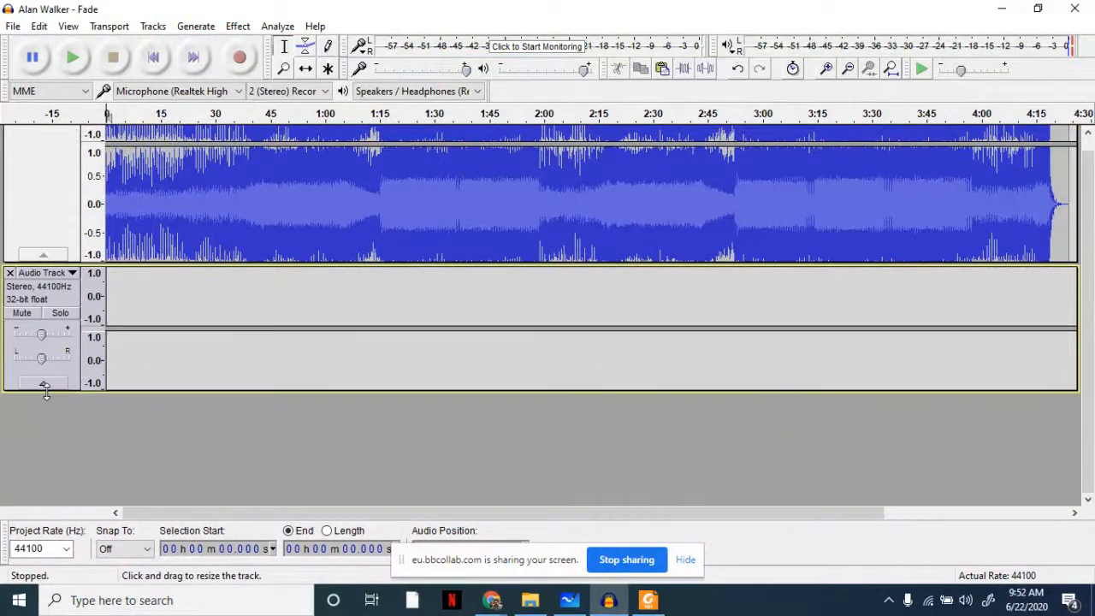
scroll(1088, 368, up, 3)
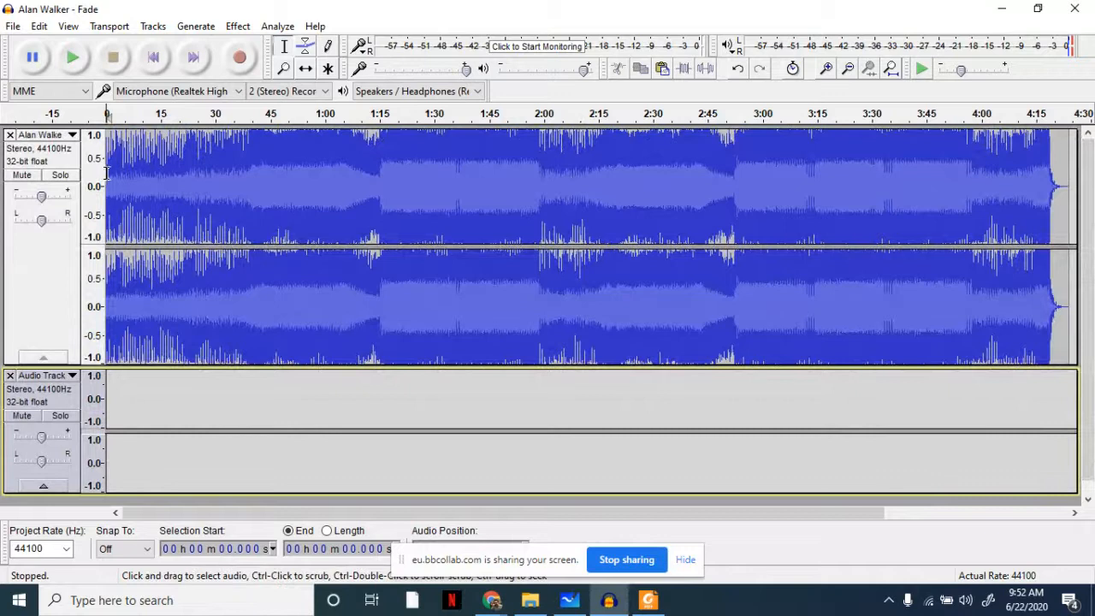
Convert the stereo song track to mono and remove the empty audio track below it.
drag(106, 173, 159, 175)
click(137, 166)
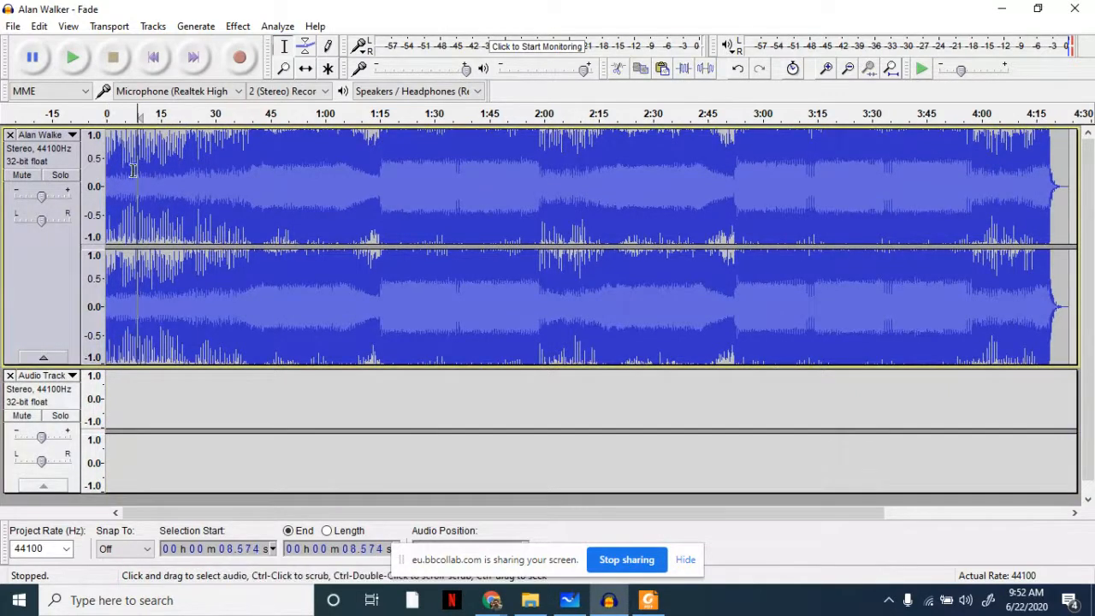
click(154, 27)
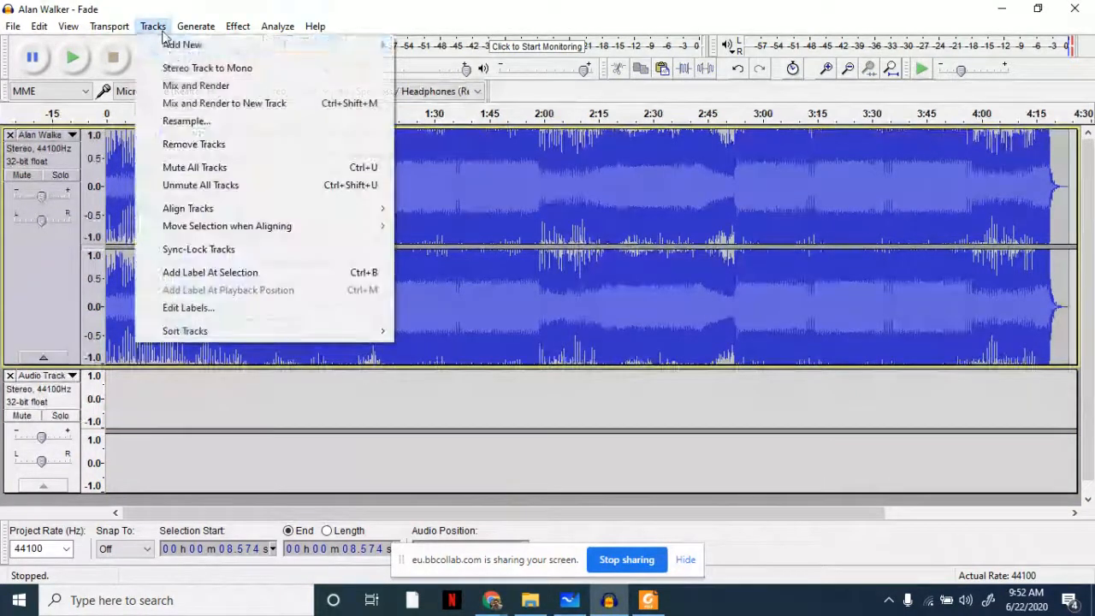
click(185, 71)
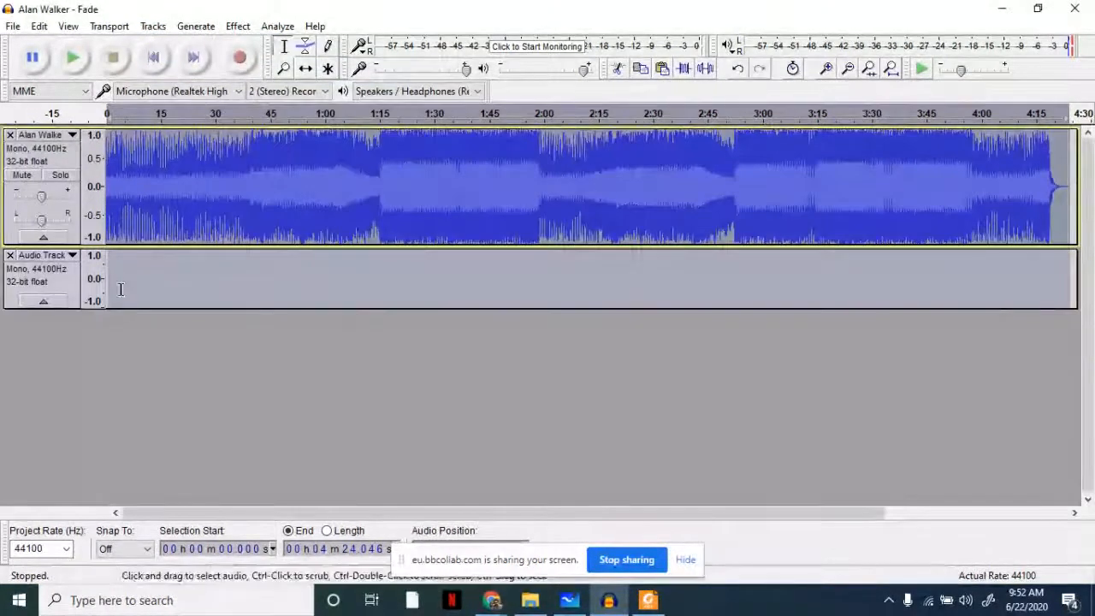
click(10, 255)
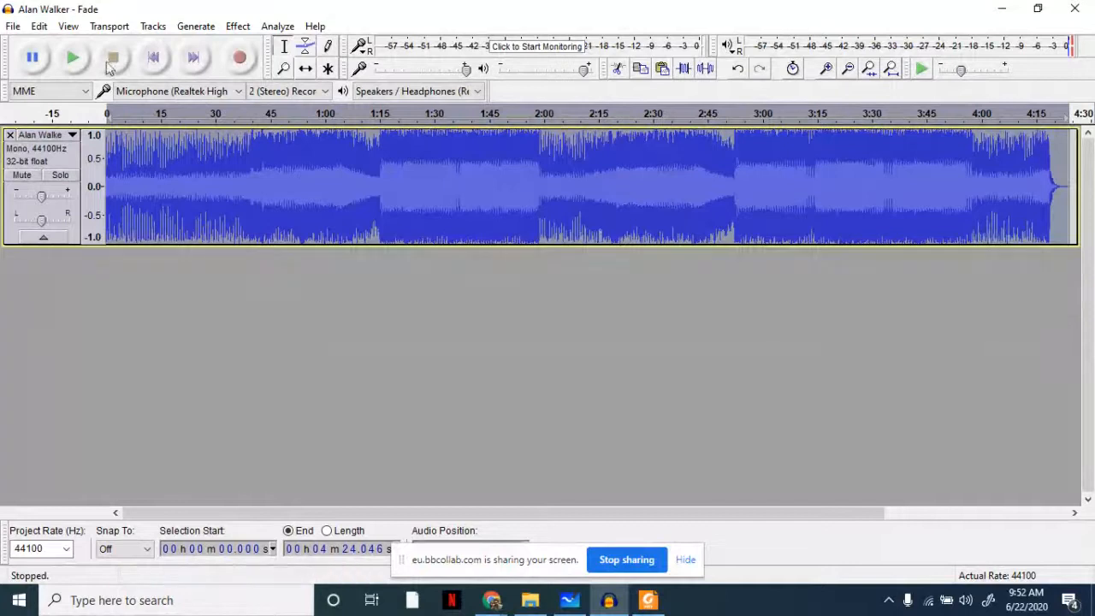
Add a new empty stereo track below the mono song track.
click(160, 29)
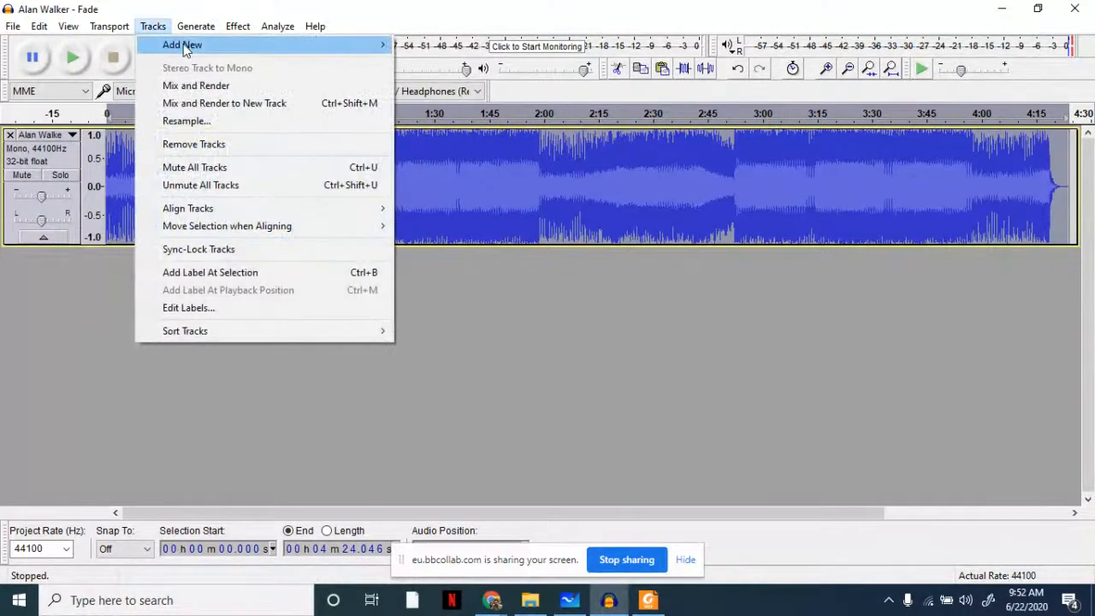
mouse_move(239, 27)
mouse_move(150, 26)
mouse_move(182, 44)
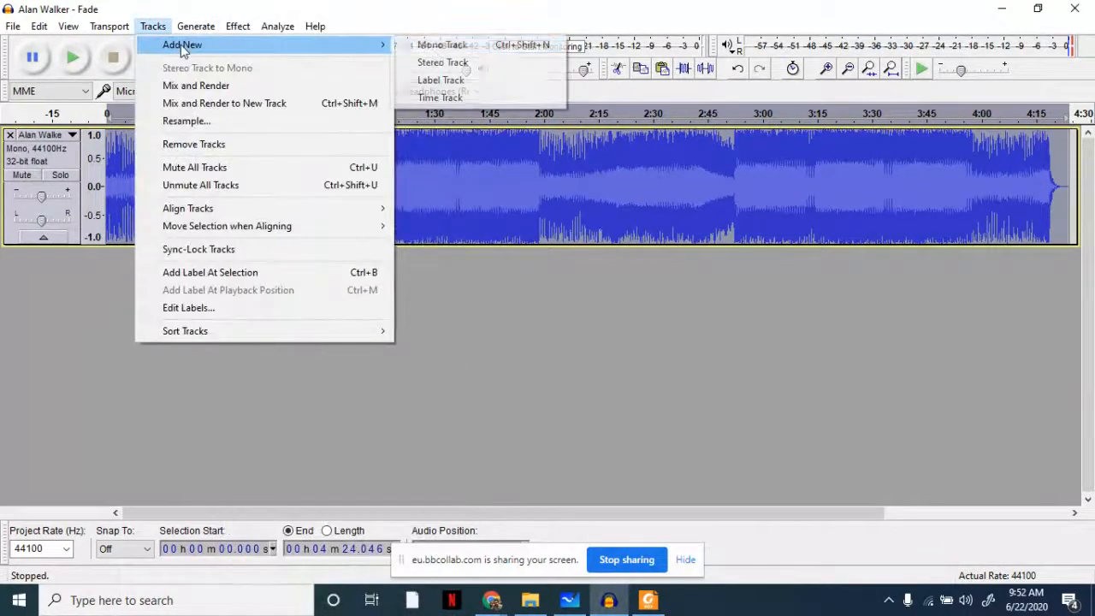
click(440, 63)
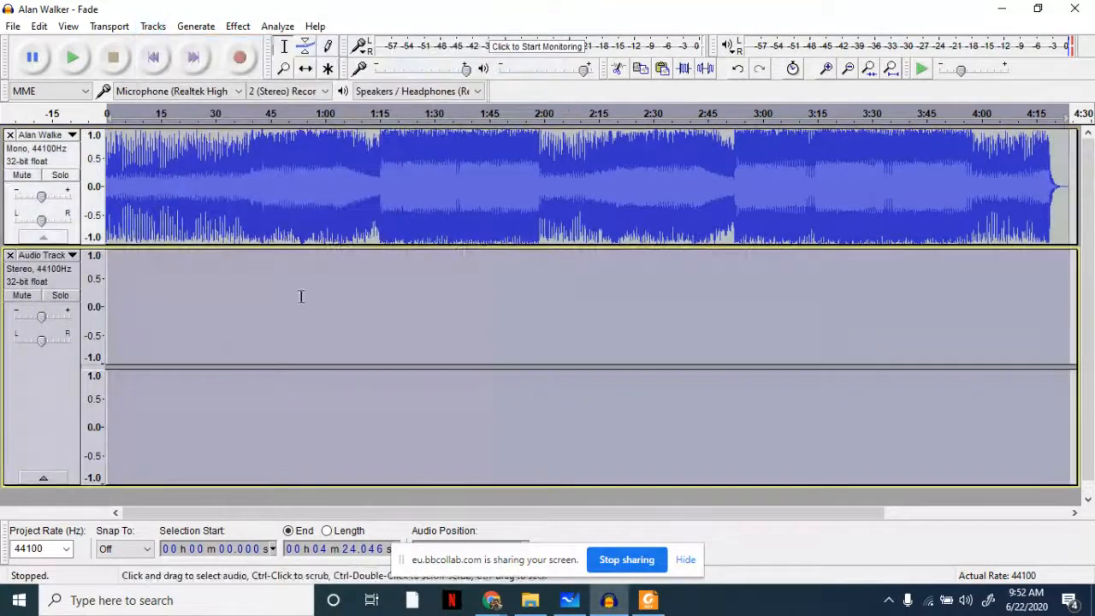
Cut about the first 31 seconds of audio from the mono song track.
click(172, 306)
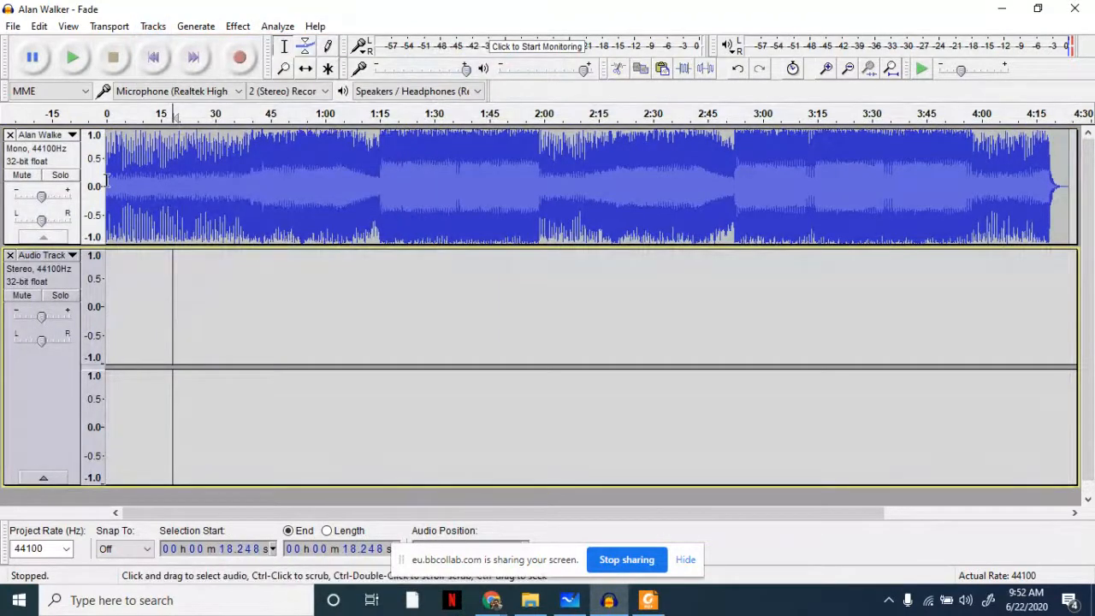
drag(106, 182, 220, 197)
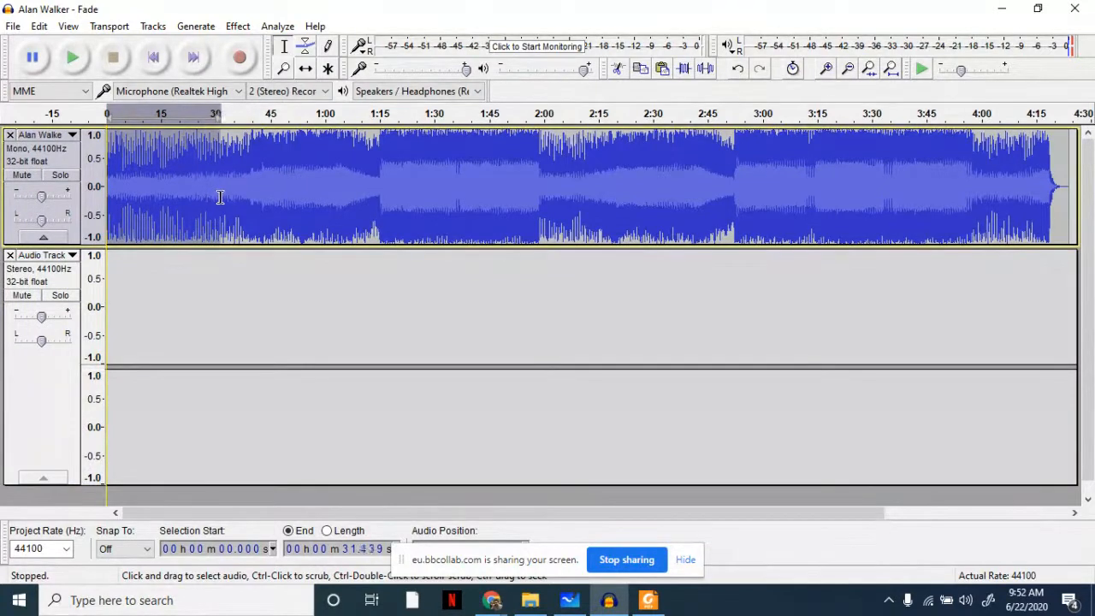
key(Delete)
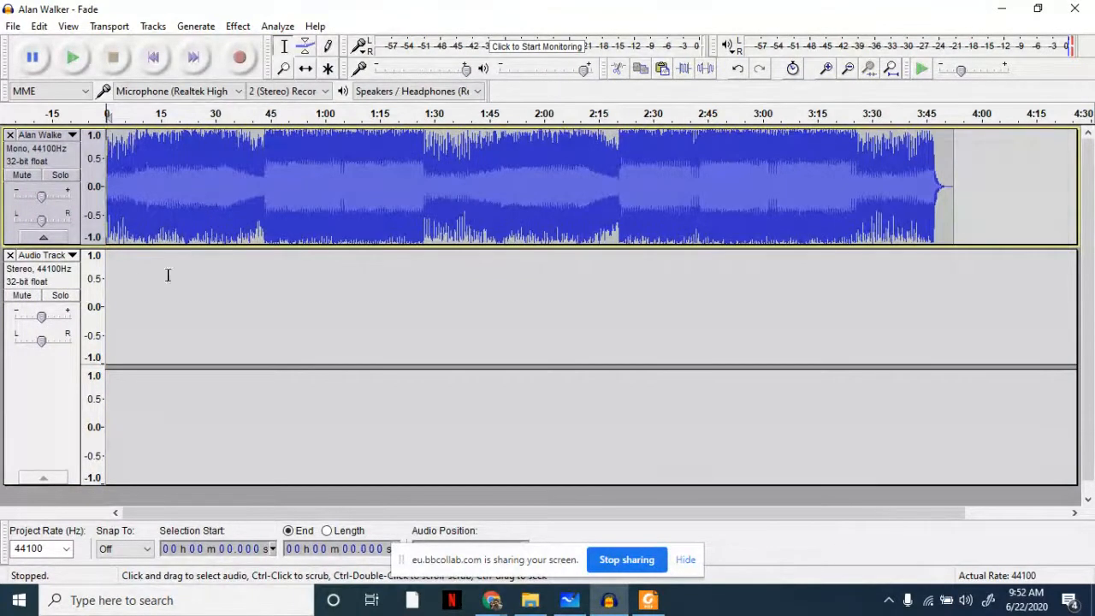
Paste the cut section at the start of the stereo track and shift the clip to begin at about 37 s.
click(101, 262)
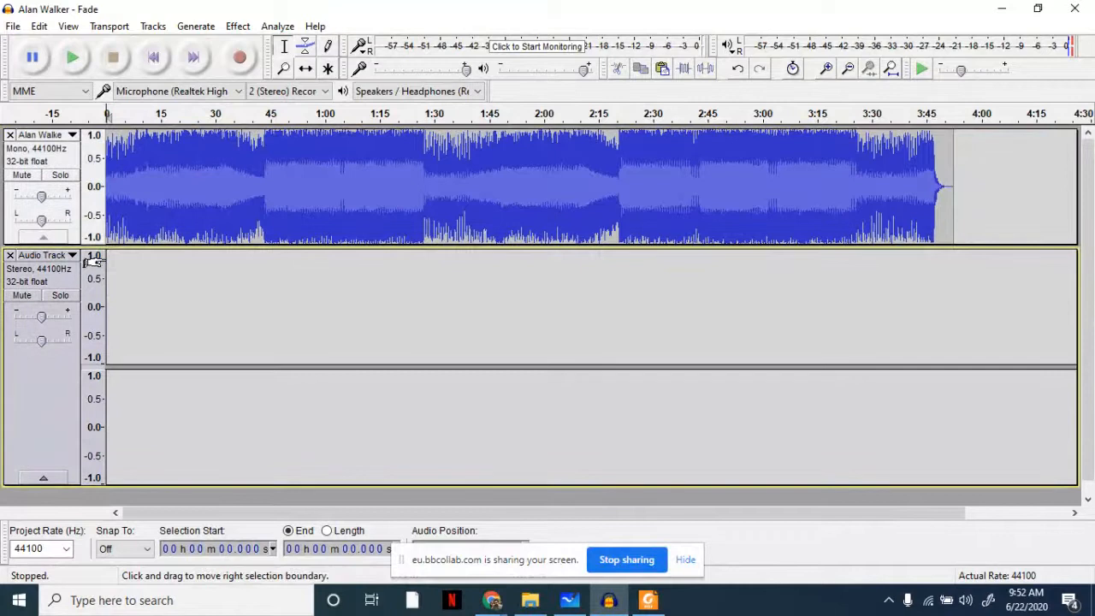
click(114, 260)
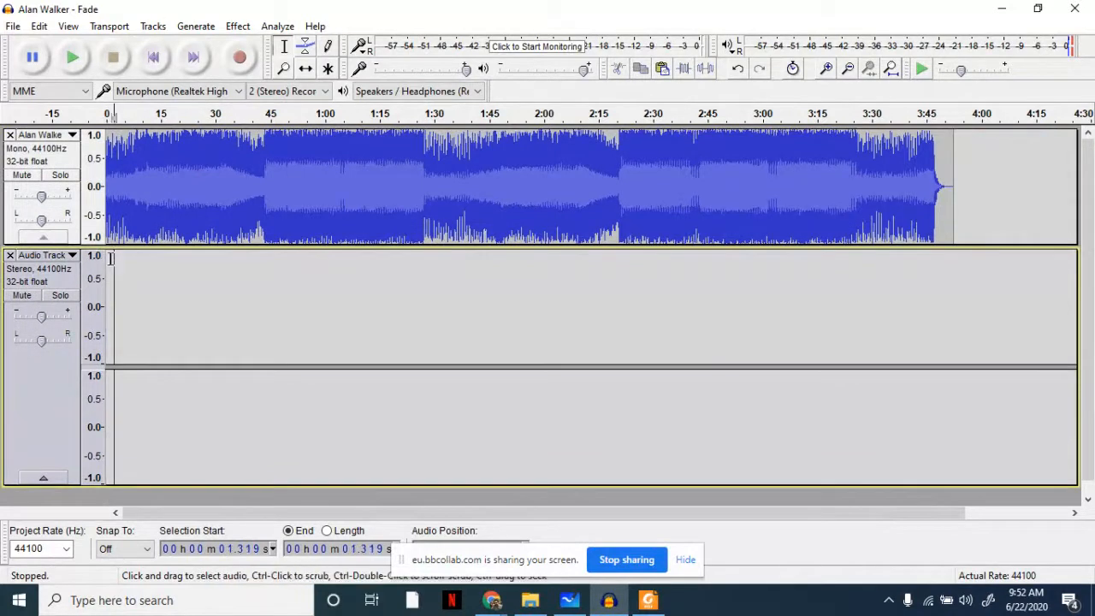
click(109, 261)
click(104, 262)
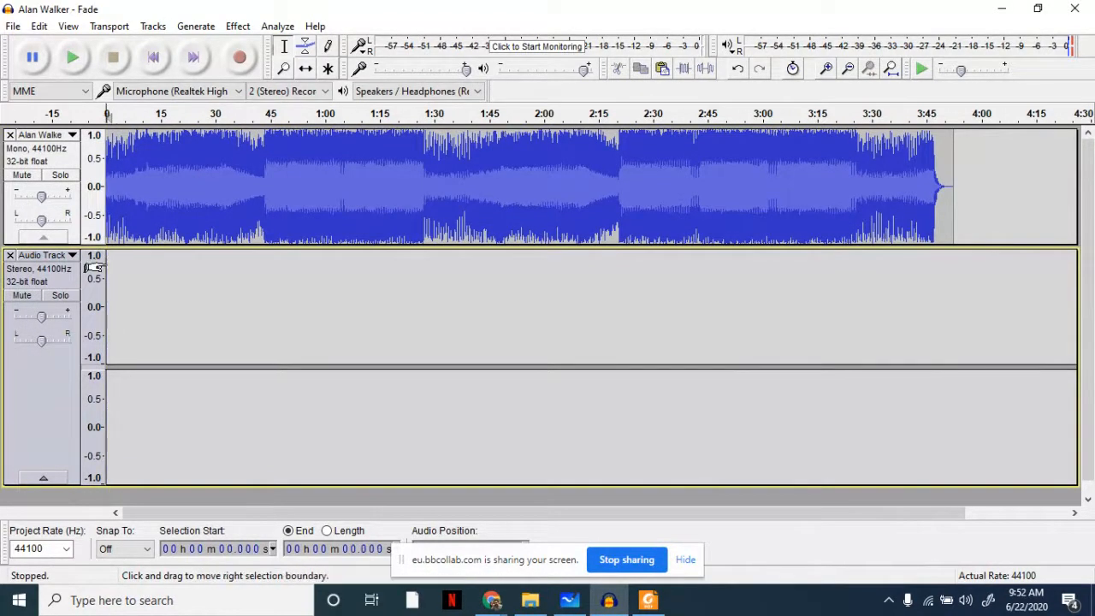
key(ctrl+v)
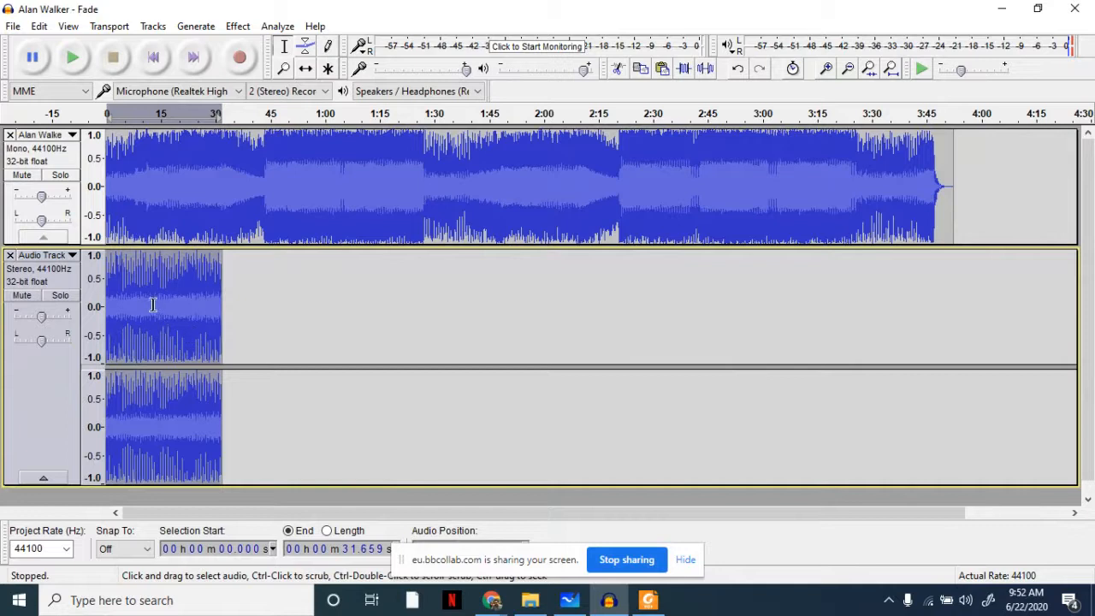
click(305, 69)
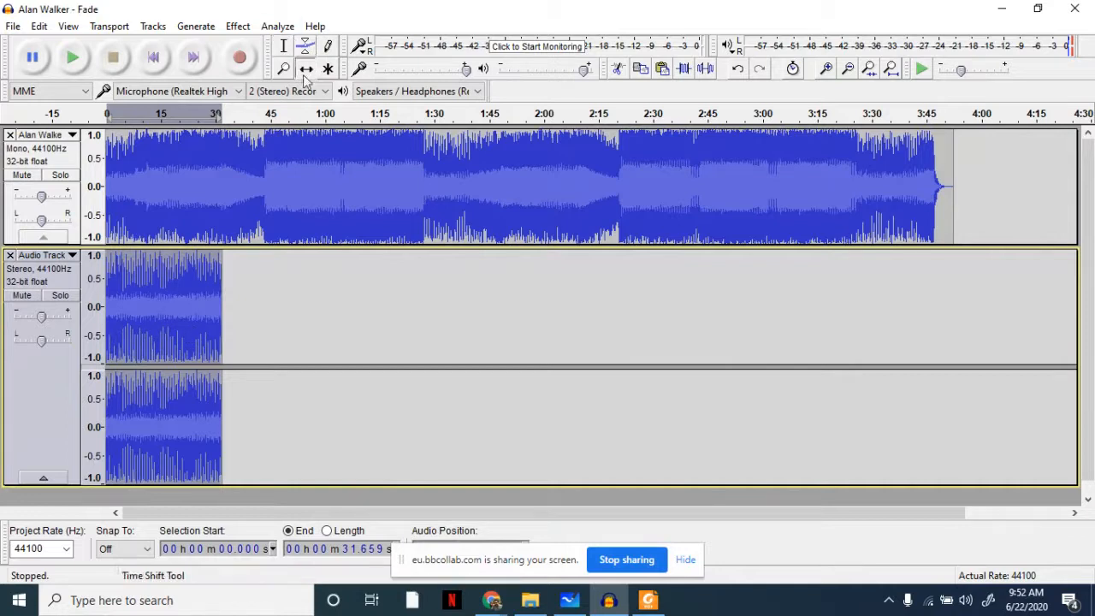
drag(172, 283, 306, 313)
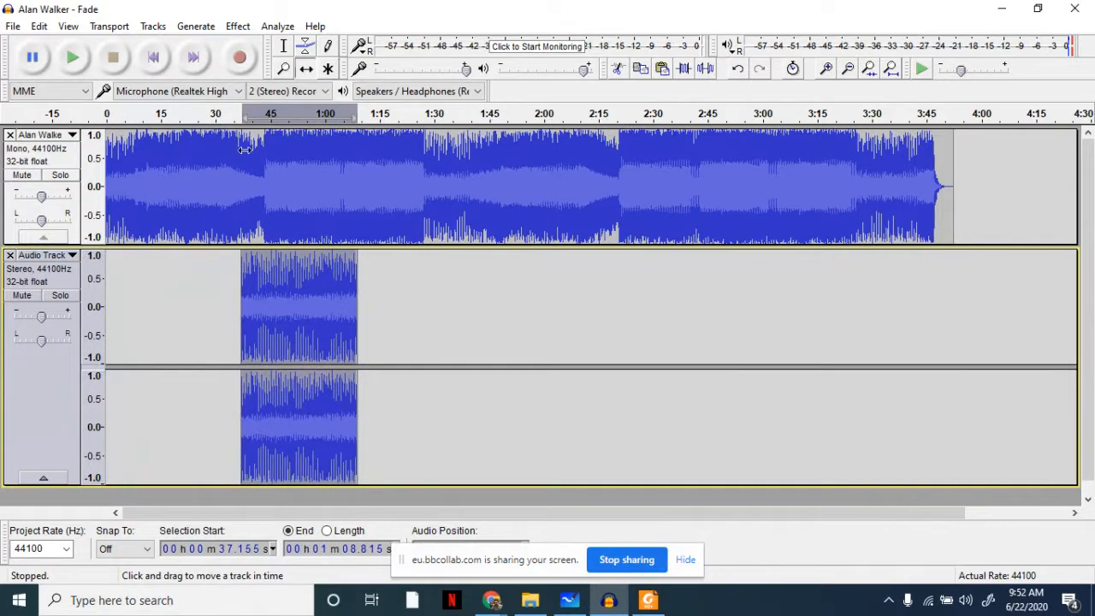
Delete the mono song's audio from about 29 s to its end.
click(283, 45)
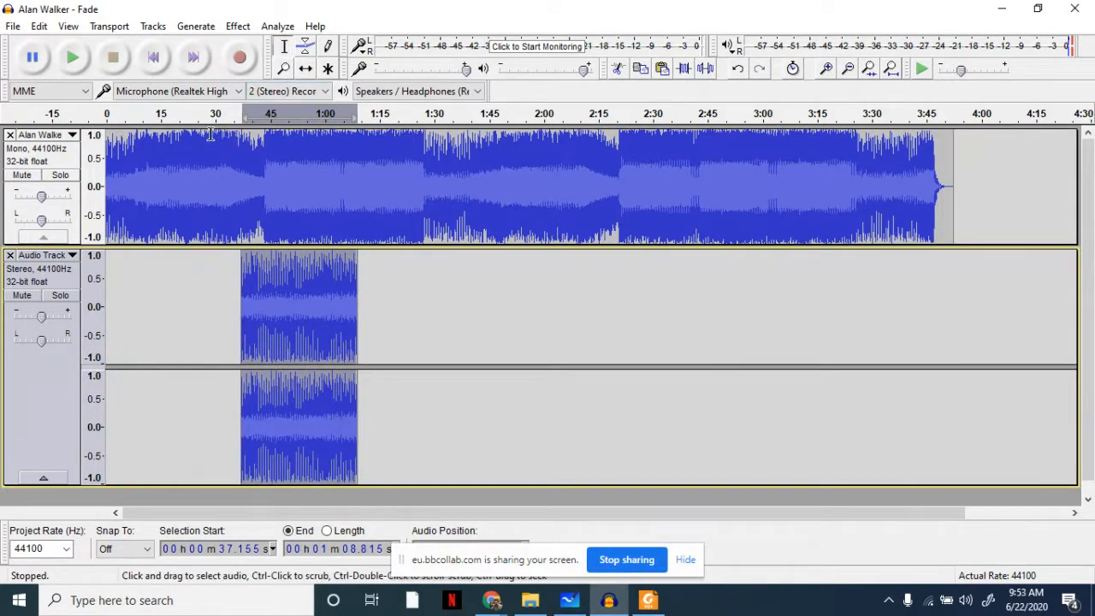
drag(213, 135, 1030, 207)
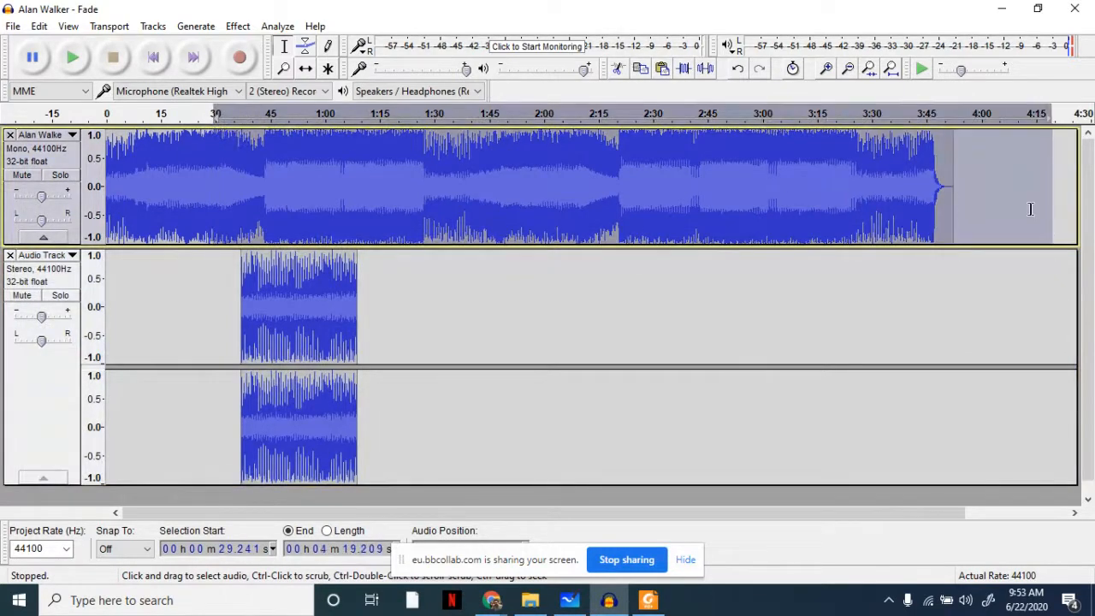
key(Delete)
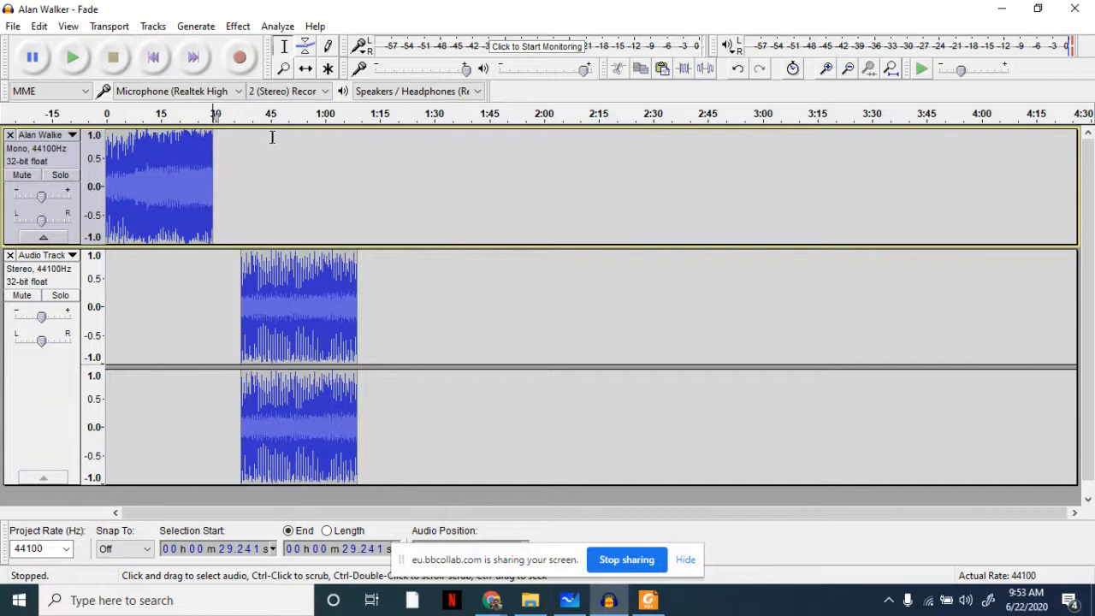
Time-shift the stereo track's clip to start at about 29 s, exactly where the mono clip ends.
click(303, 71)
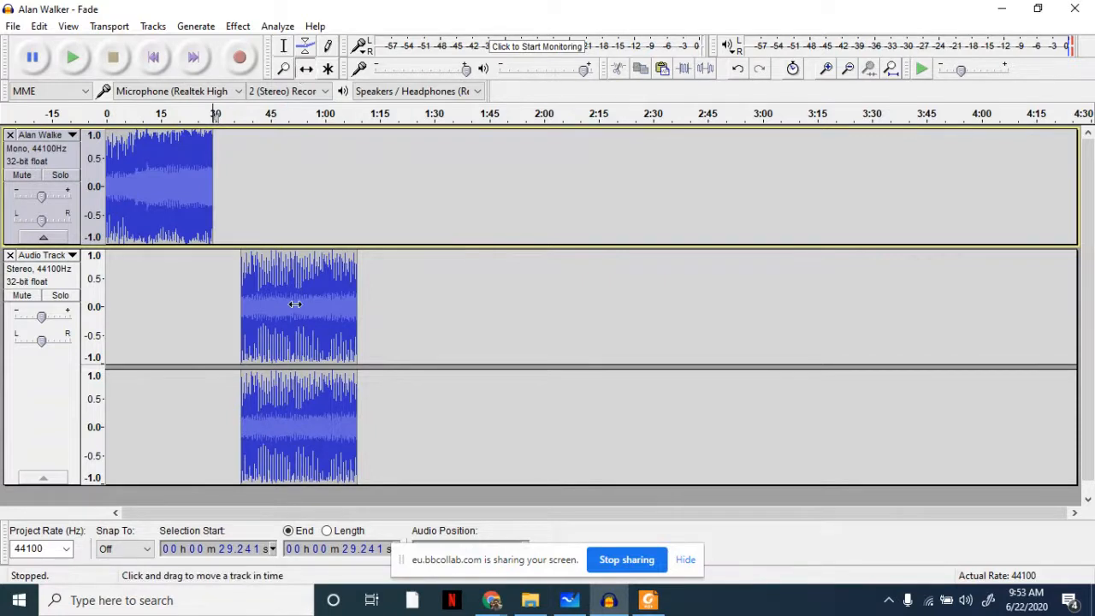
drag(294, 303, 267, 325)
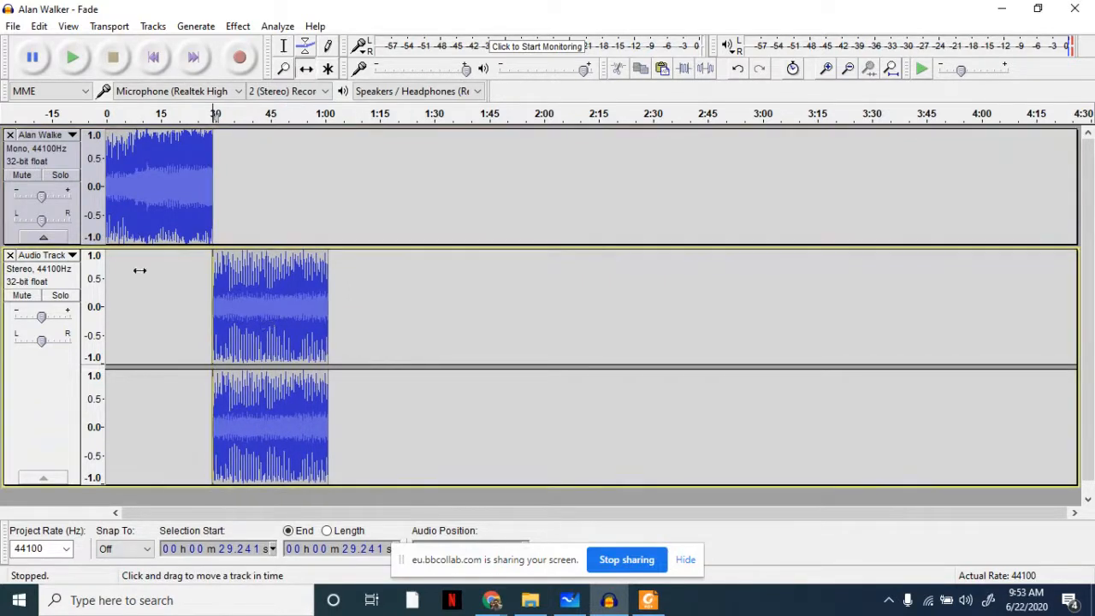
click(284, 46)
Play the project from about 17 s through the transition from the mono to the stereo clip, and stop playback.
click(169, 171)
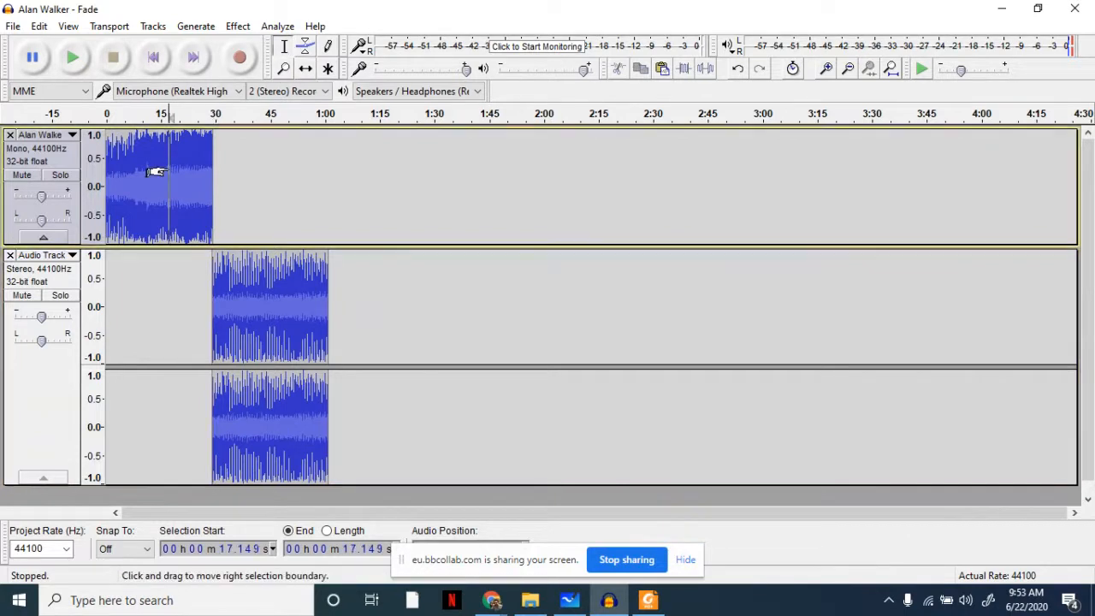
key(space)
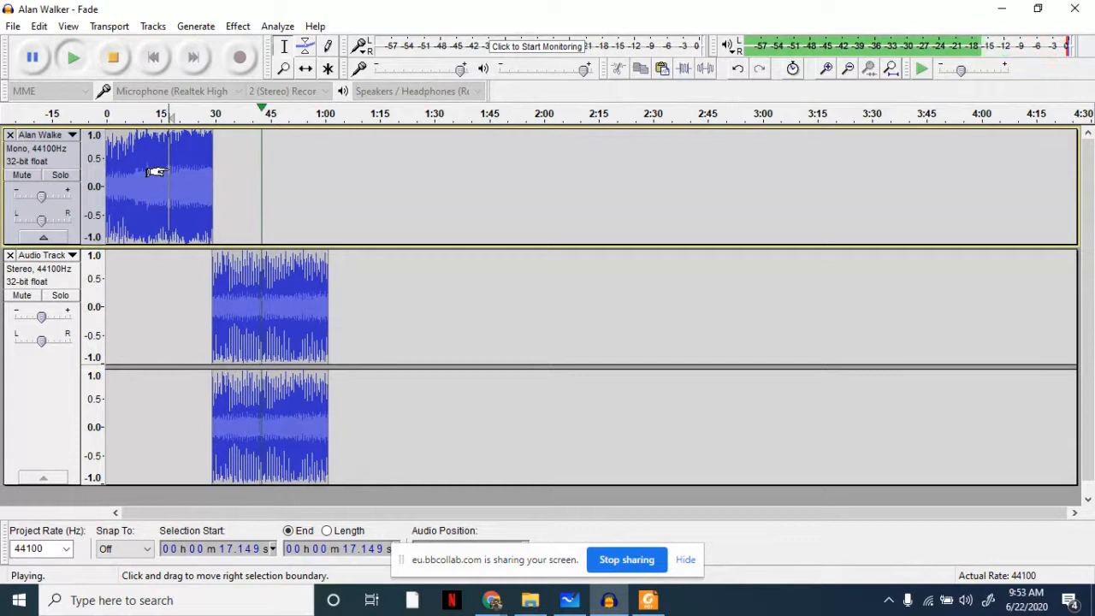
key(space)
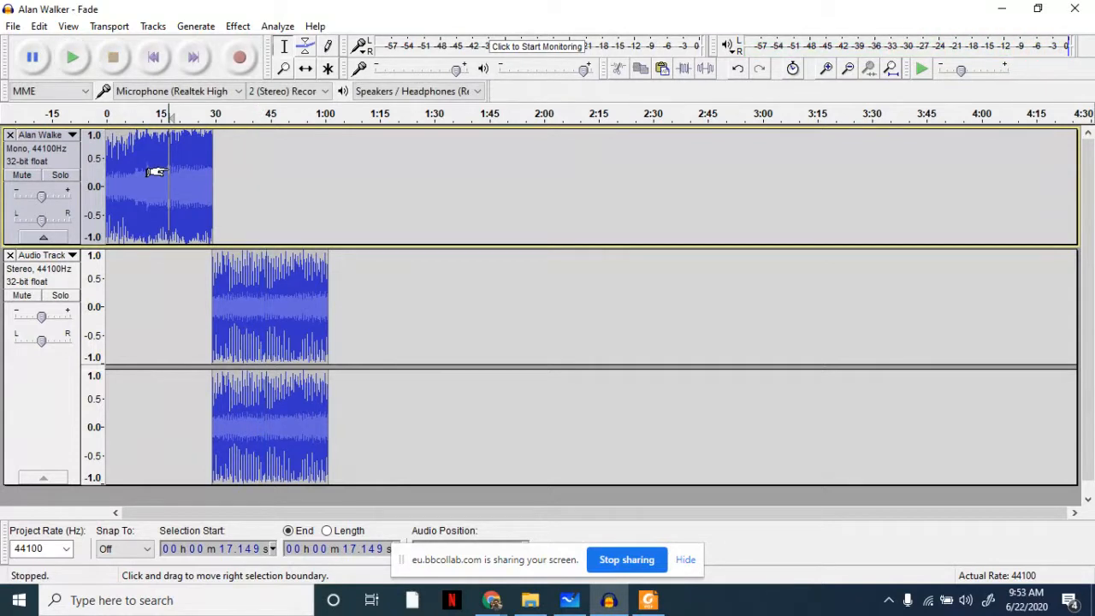
Examine the file types and MP3 bit rate modes offered when exporting the audio, and cancel the export.
click(248, 197)
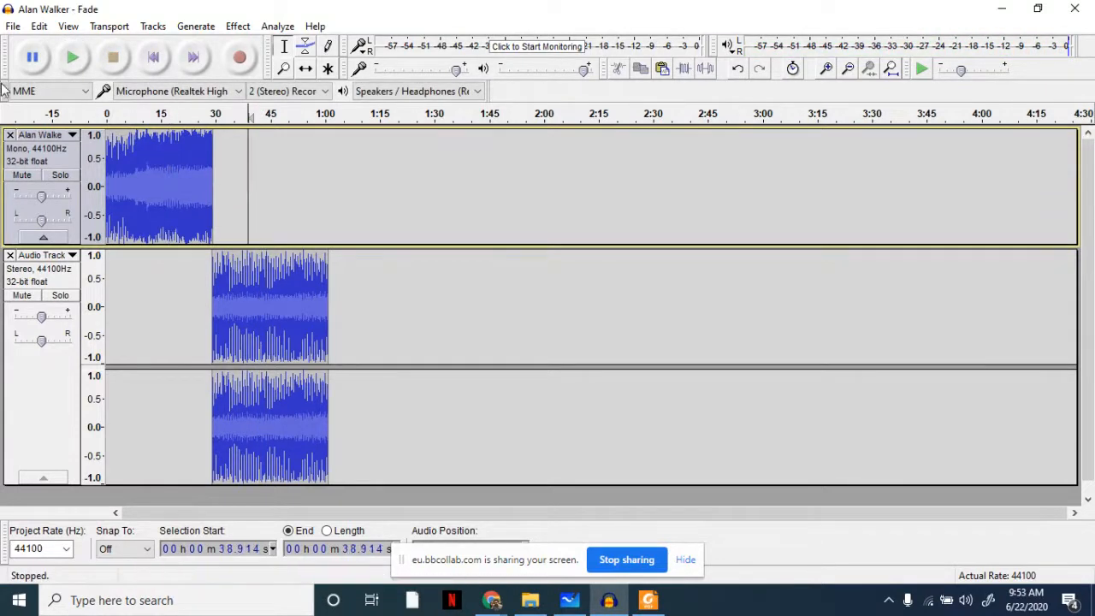
click(13, 26)
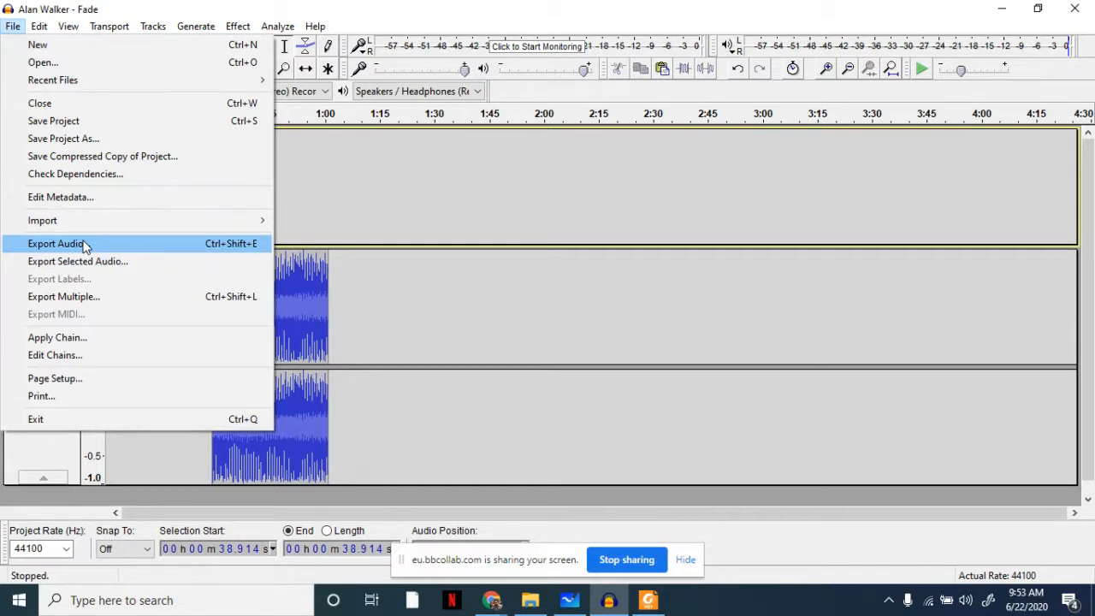
click(84, 247)
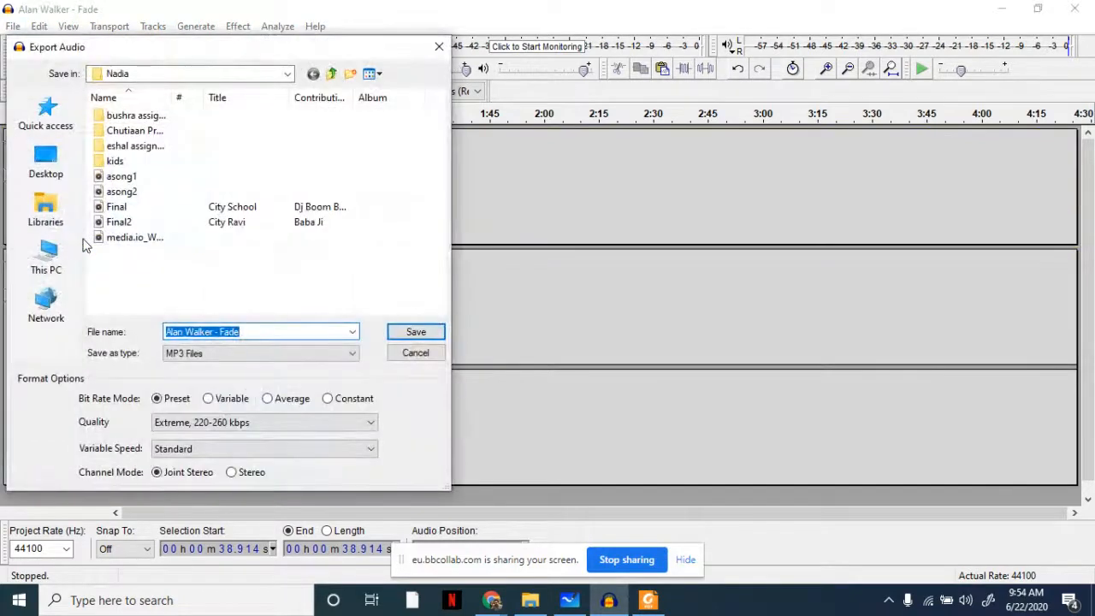
click(269, 352)
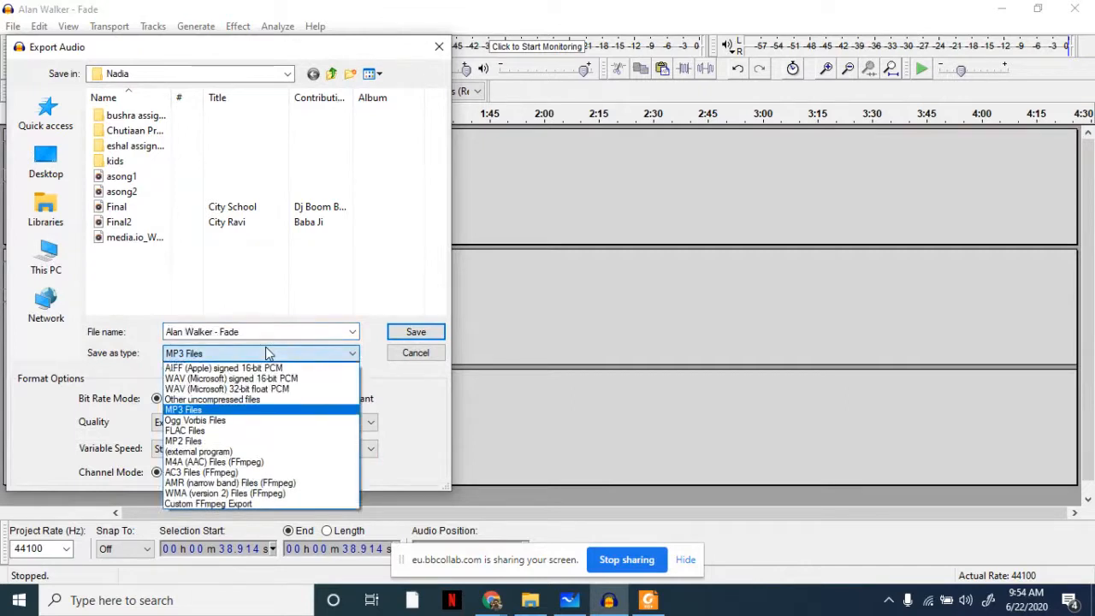
click(268, 352)
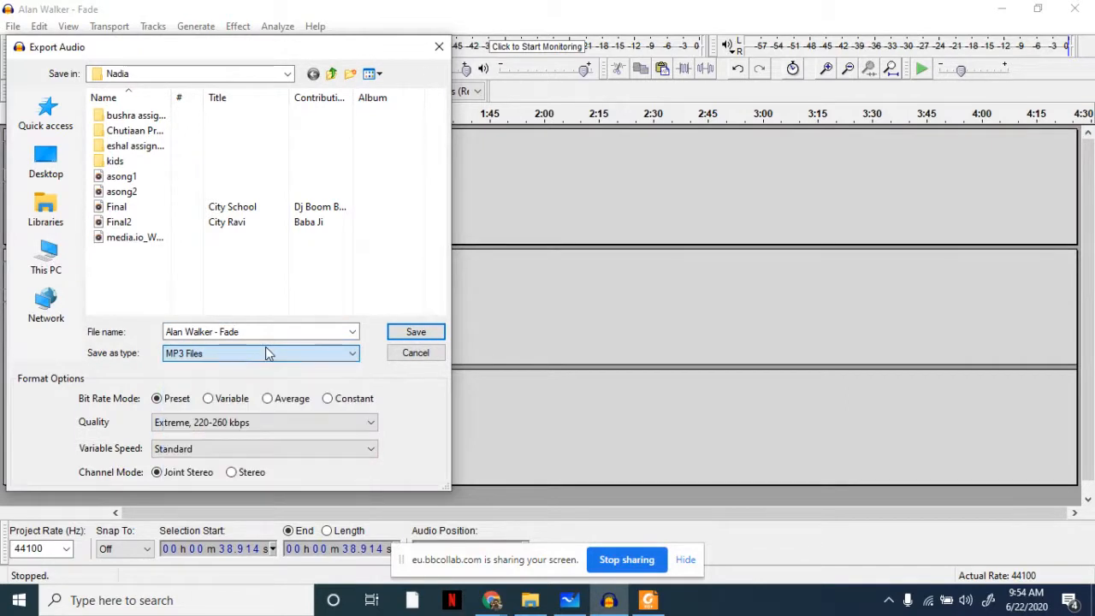
click(162, 402)
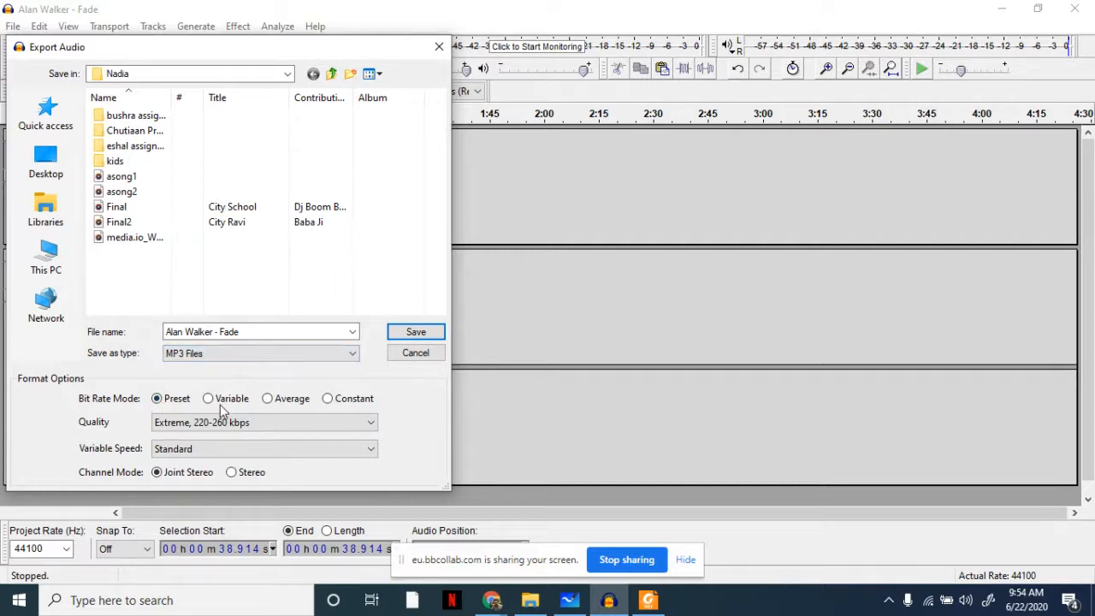
click(294, 399)
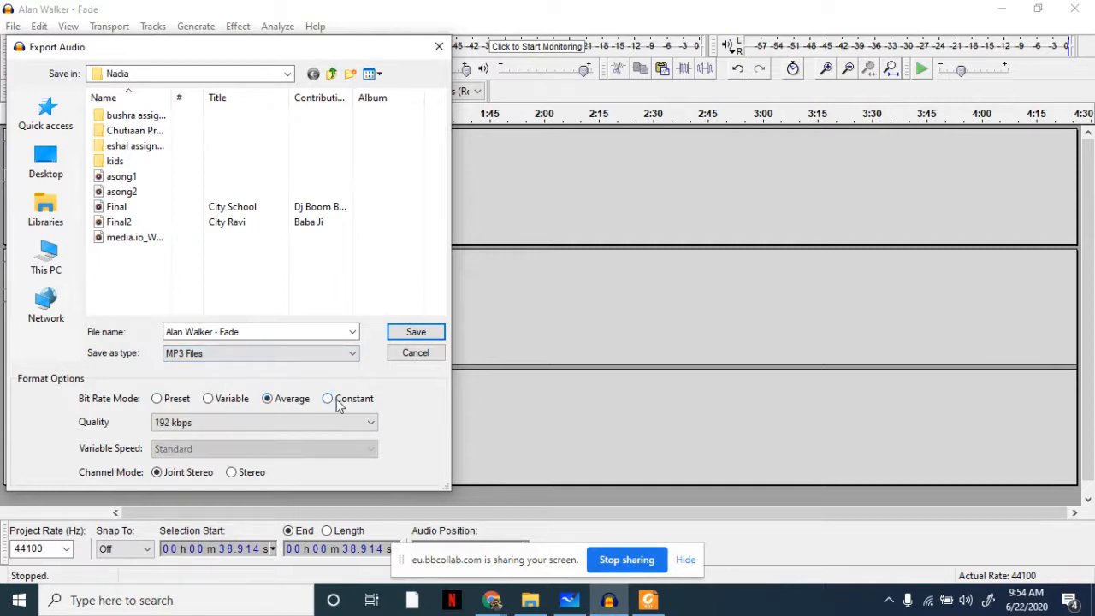
click(334, 400)
click(160, 401)
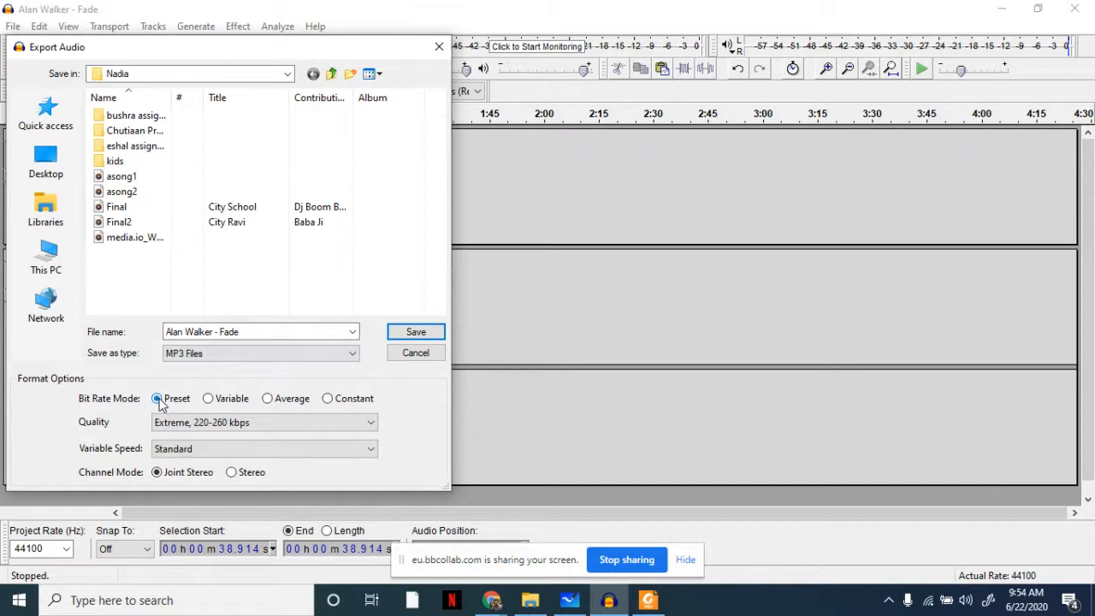
click(407, 354)
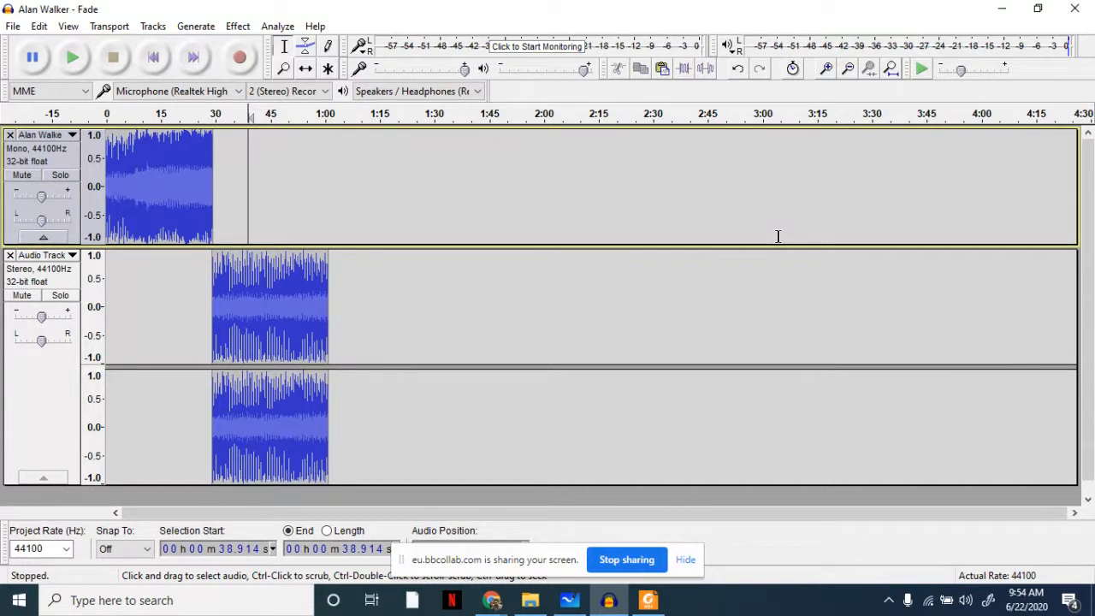
Switch to the desktop, view the file extraction options for the Ass2 IT As archive, and cancel the extraction.
click(1001, 10)
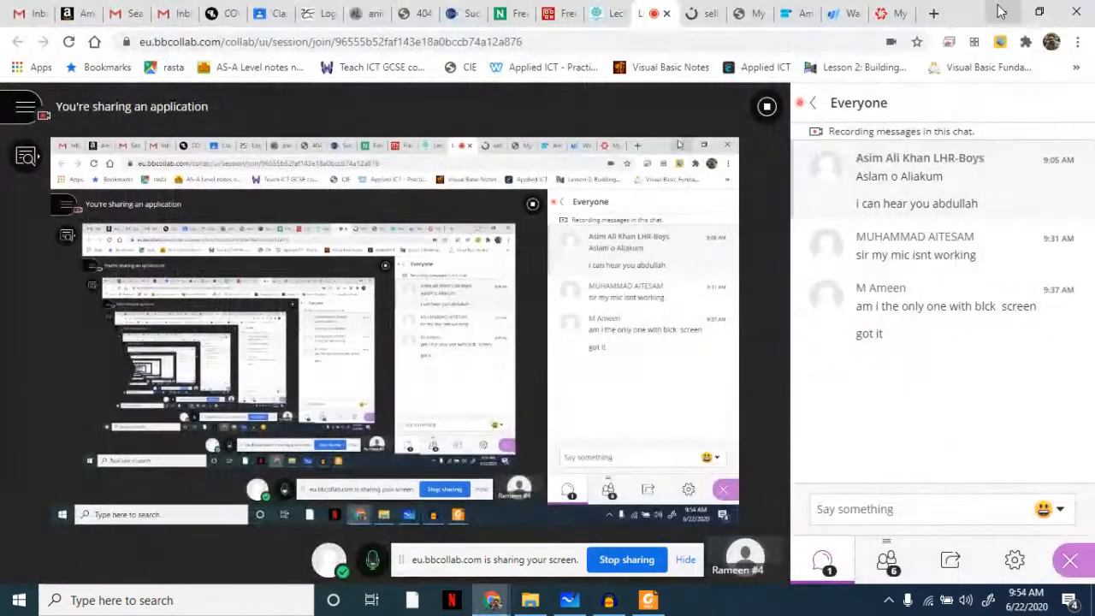
click(1002, 13)
click(503, 369)
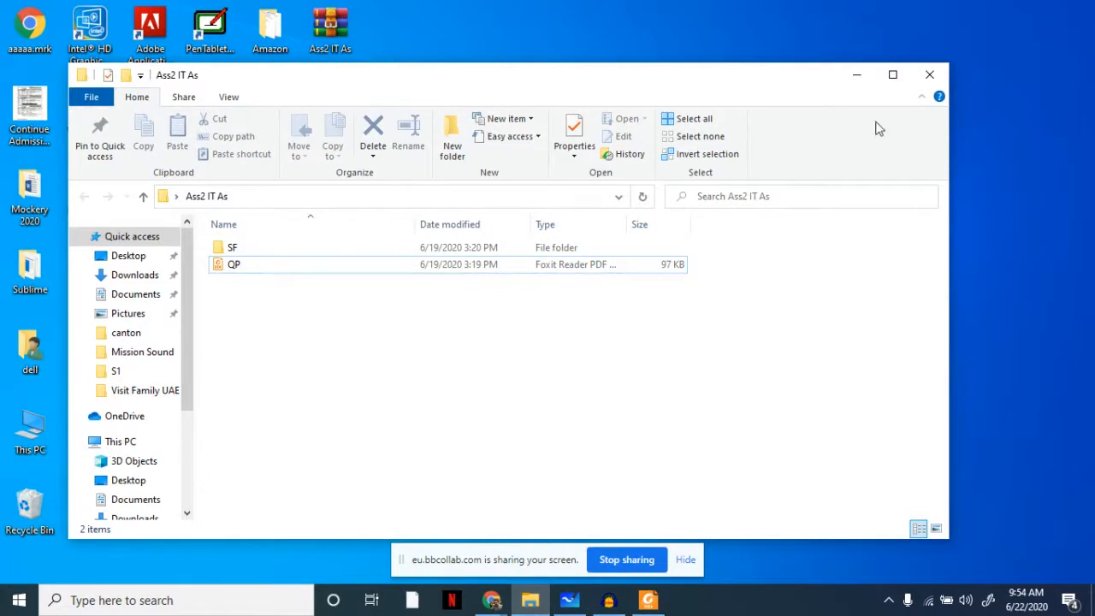
click(858, 78)
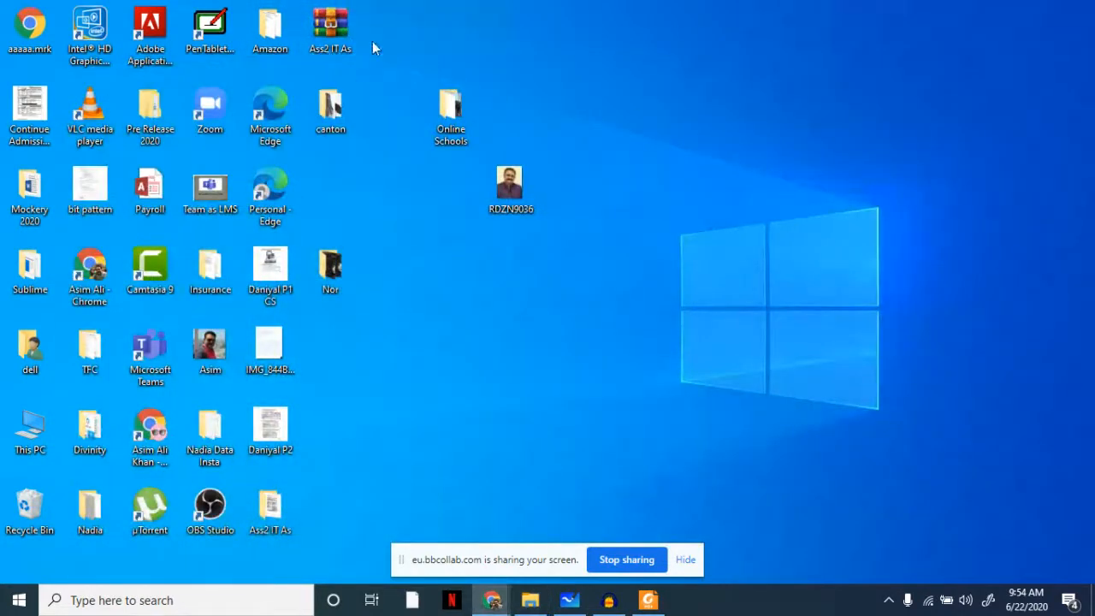
double_click(333, 23)
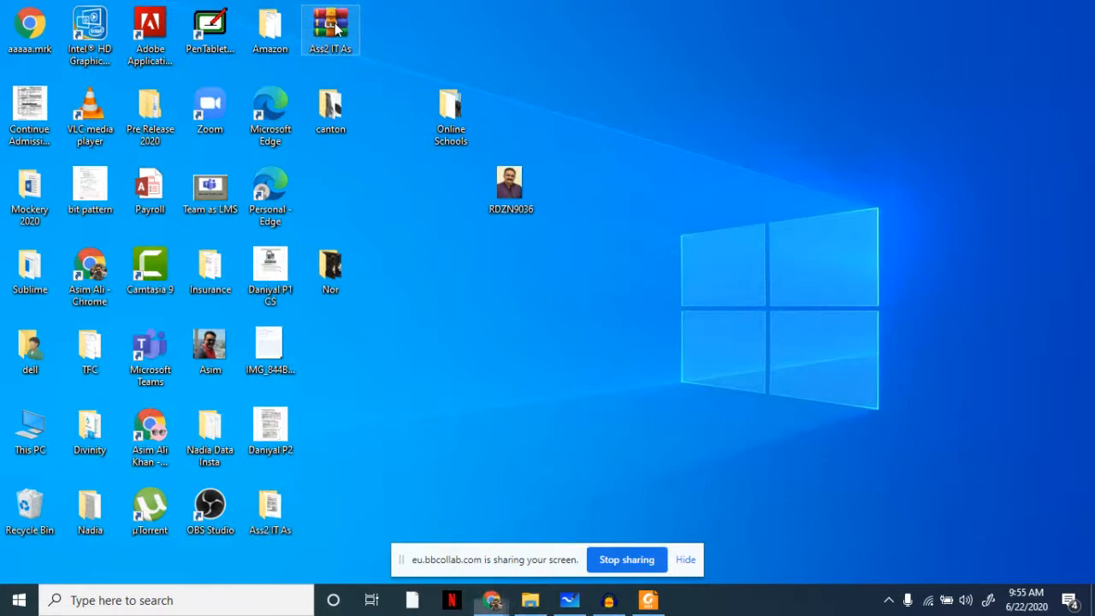
right_click(334, 26)
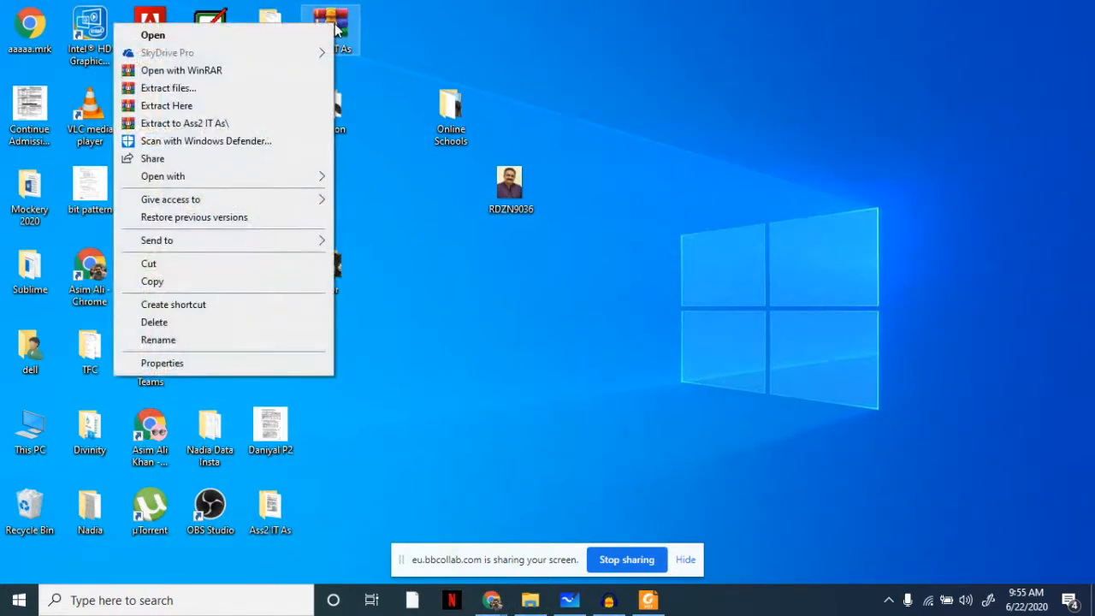
click(230, 94)
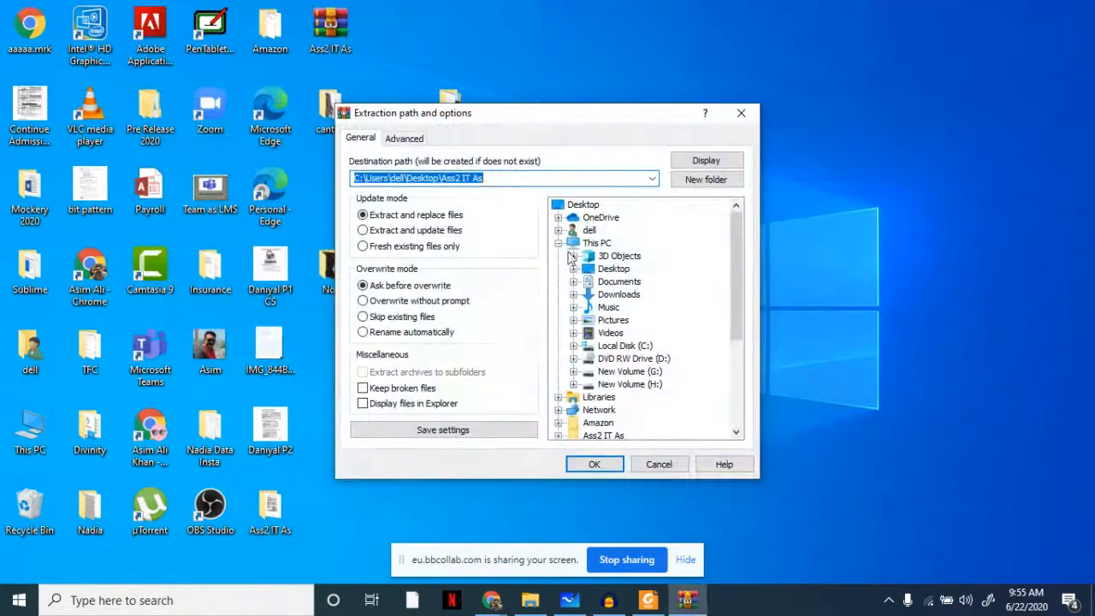
click(659, 465)
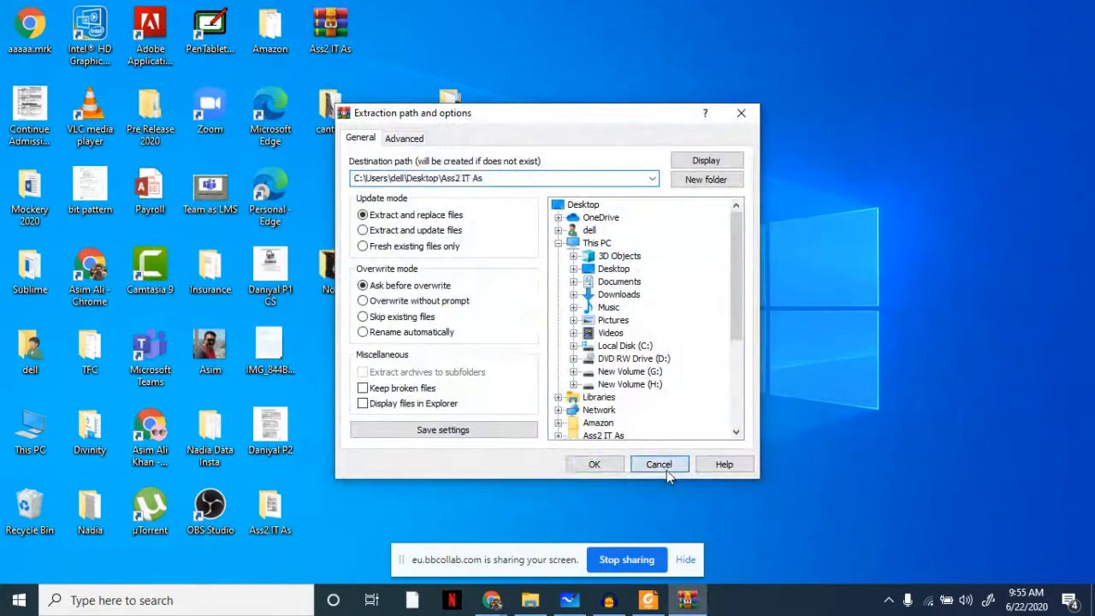
Open the Ass2 IT As folder and read Tasks 1 to 4 in QP.pdf in Foxit Reader at a reduced zoom.
double_click(266, 509)
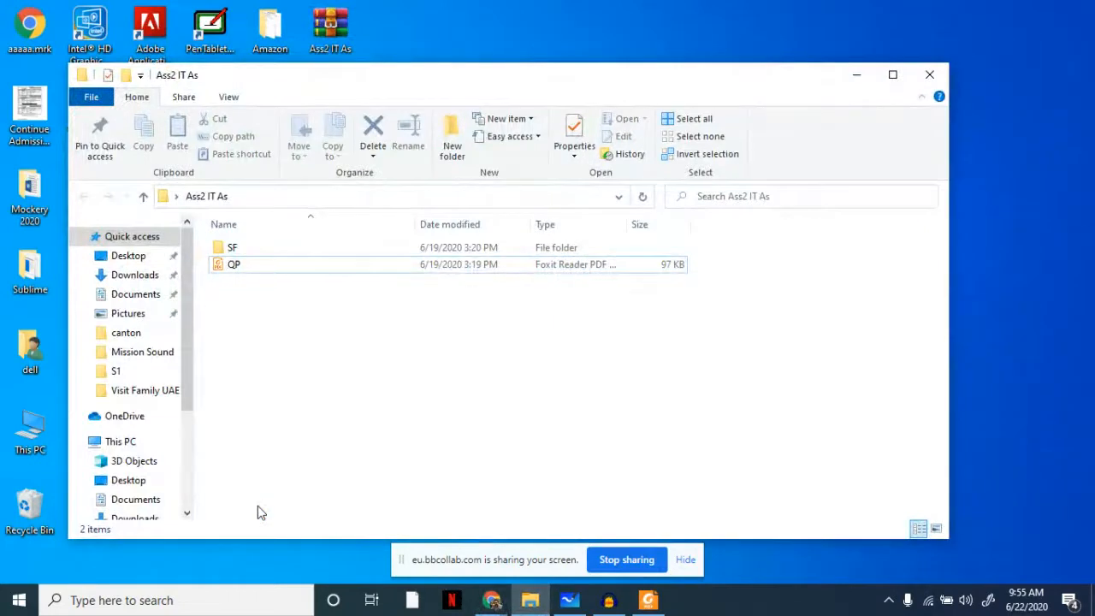
click(235, 269)
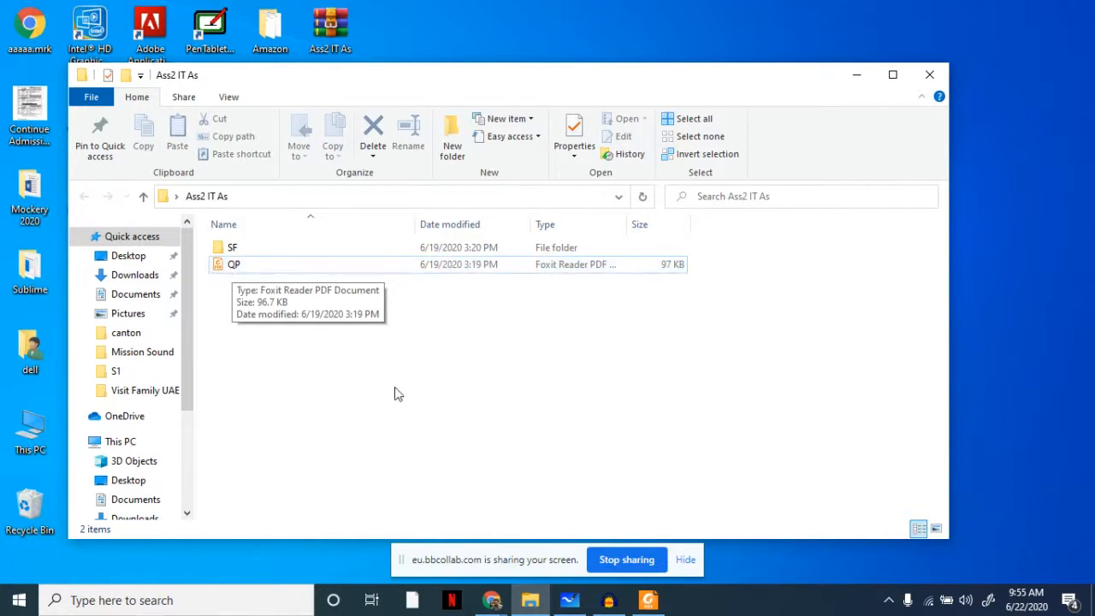
click(649, 601)
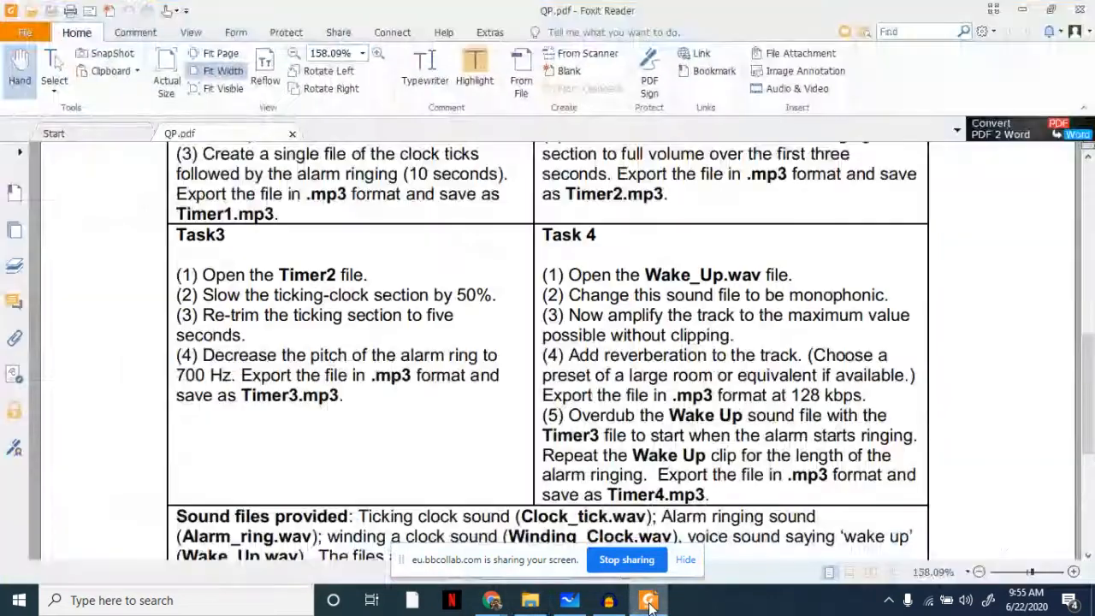
click(979, 571)
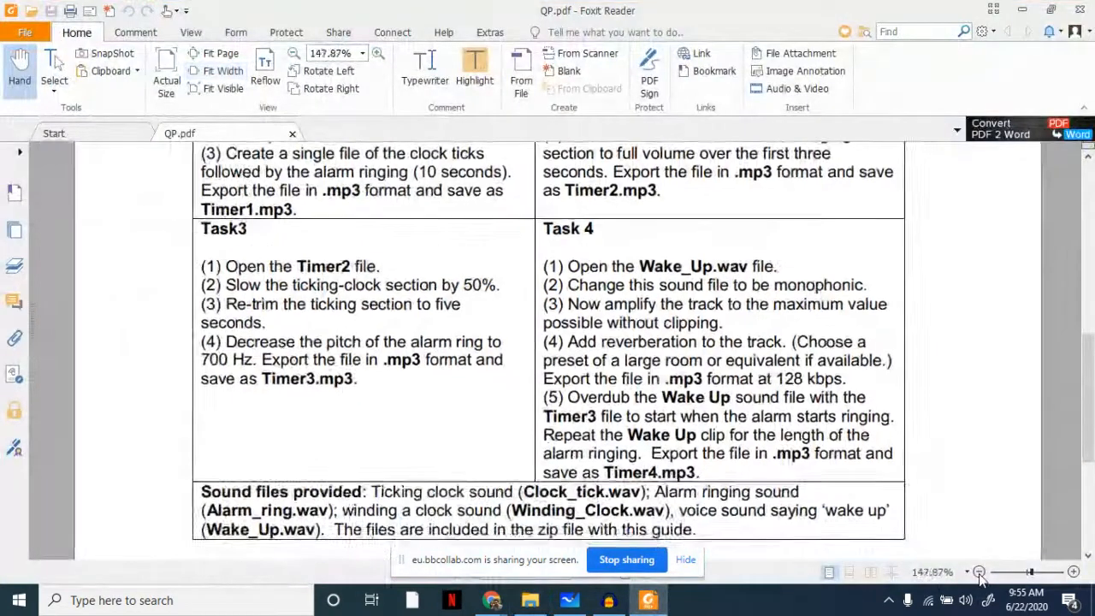
drag(1091, 445, 1092, 391)
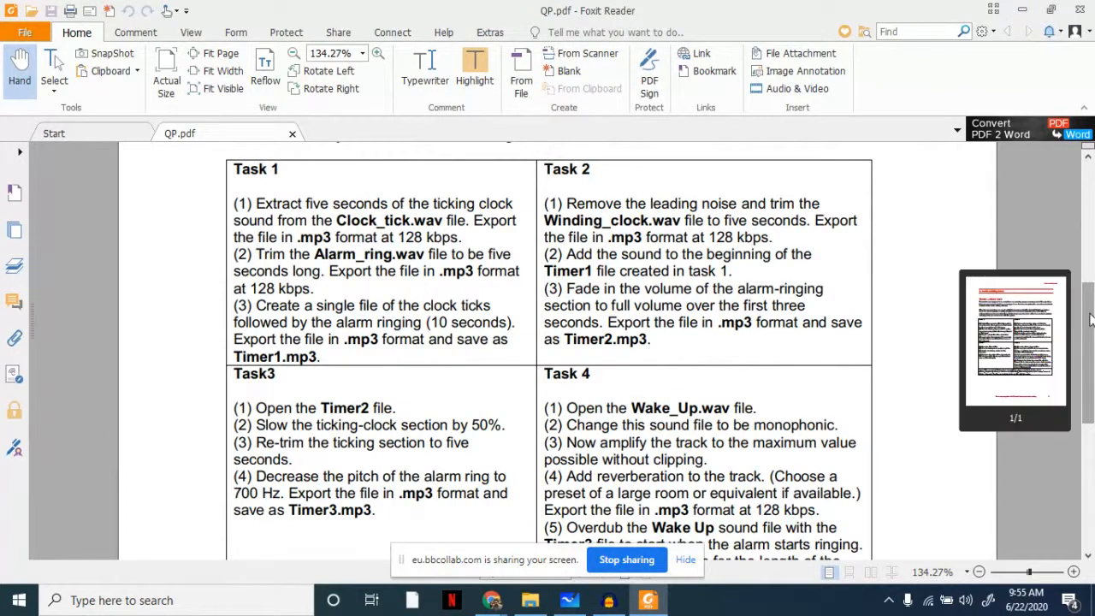
scroll(1090, 319, down, 3)
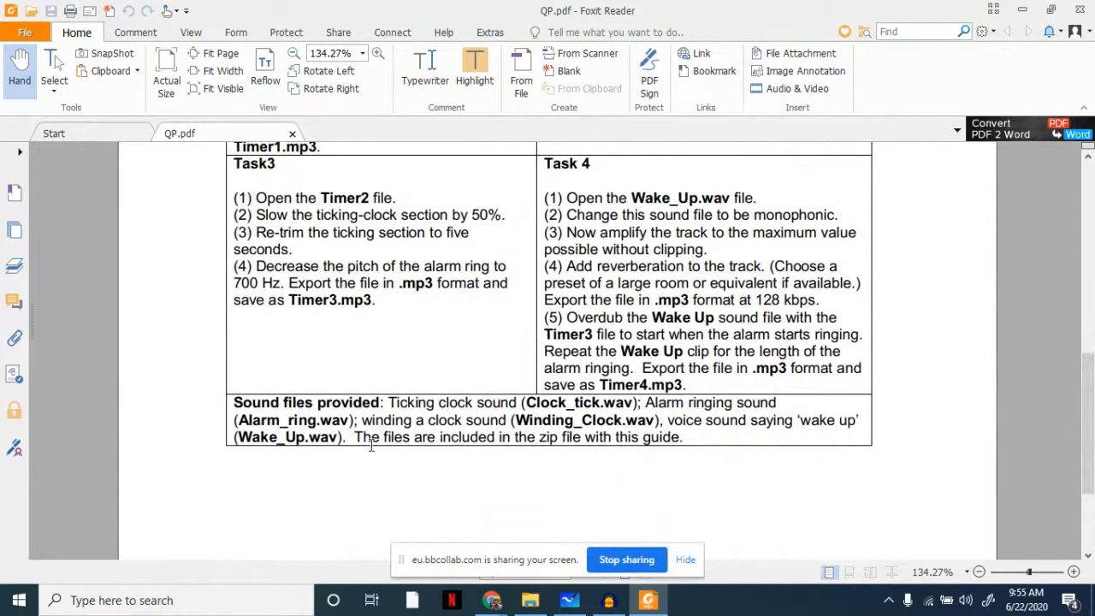
click(1021, 10)
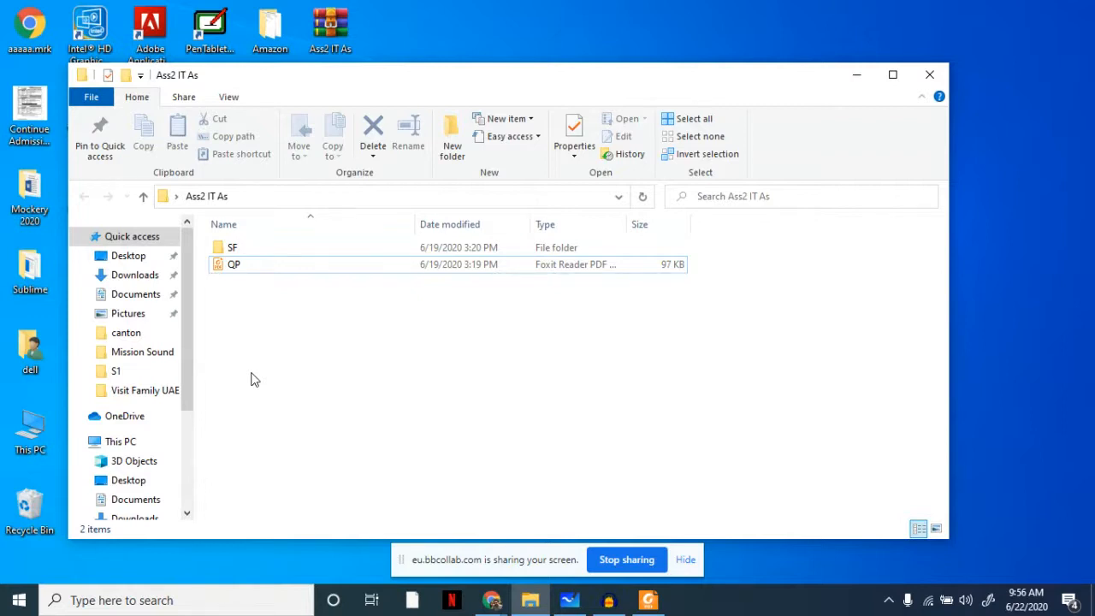
View the sound files in the SF folder and review the QP.pdf tasks again down to the Timer4.mp3 export name.
double_click(228, 248)
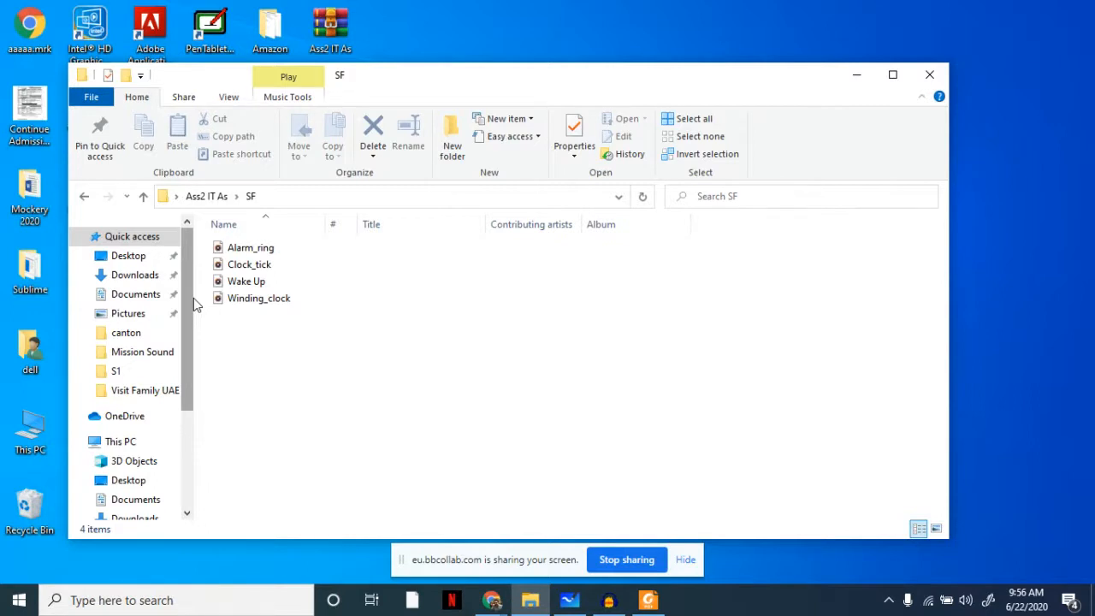
click(647, 602)
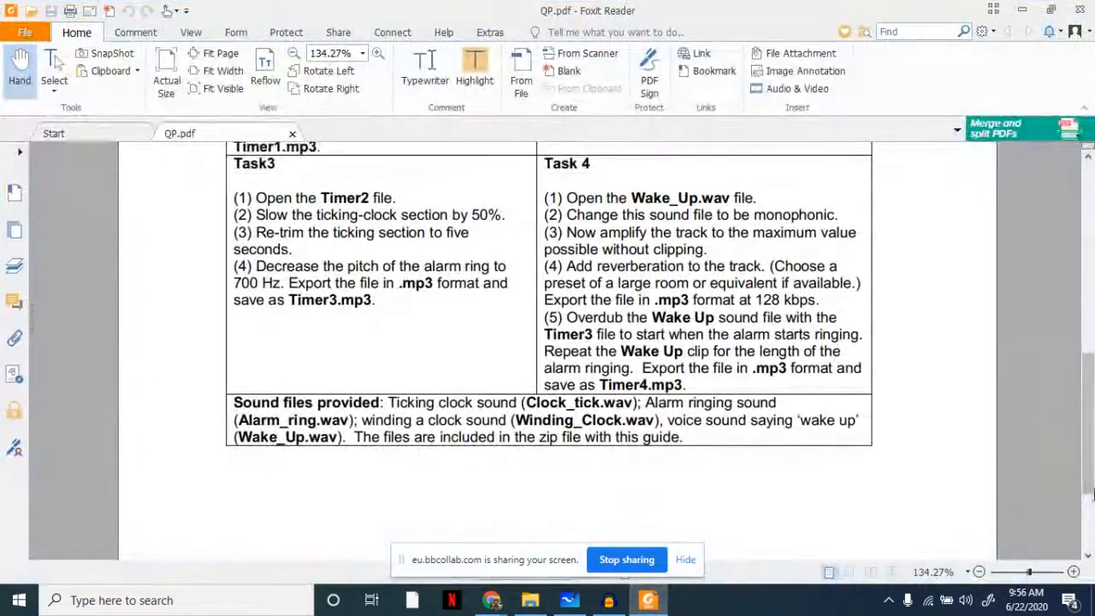
drag(1089, 492, 1074, 413)
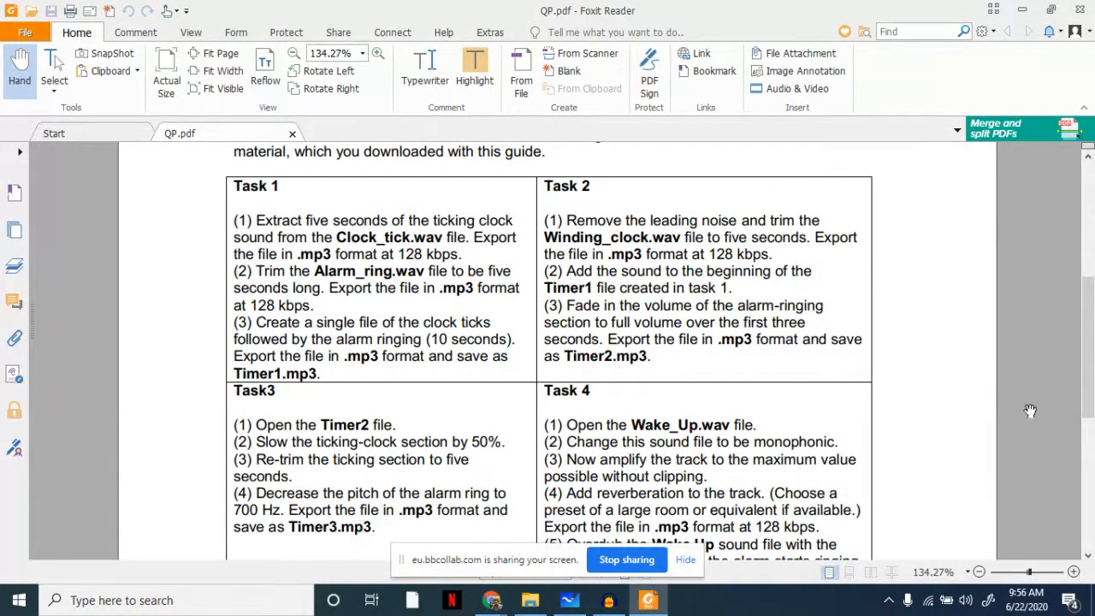
drag(1089, 355, 1091, 411)
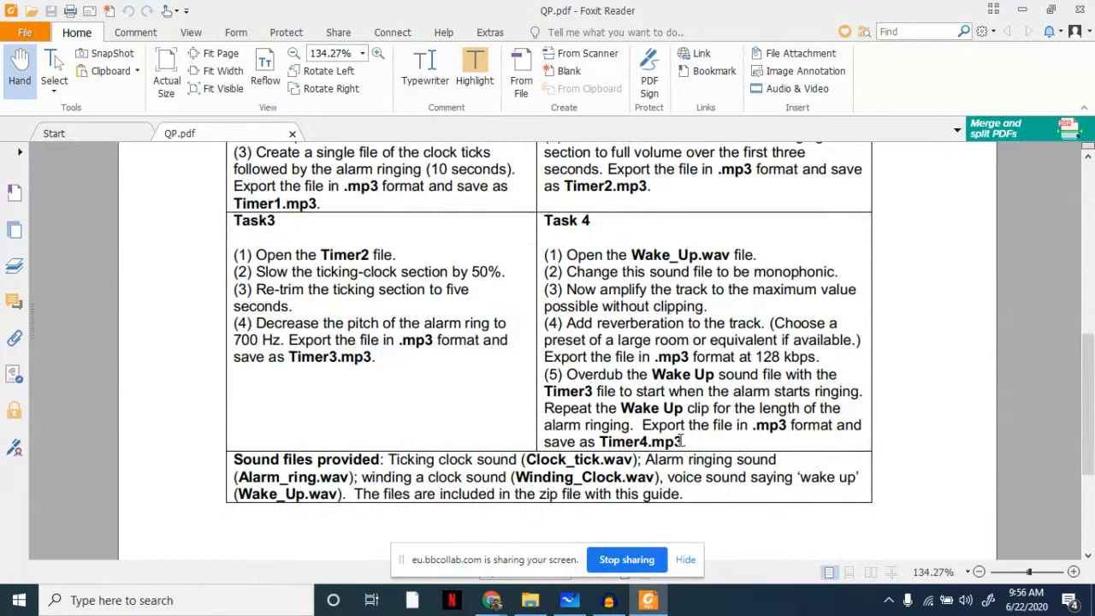
drag(681, 442, 599, 442)
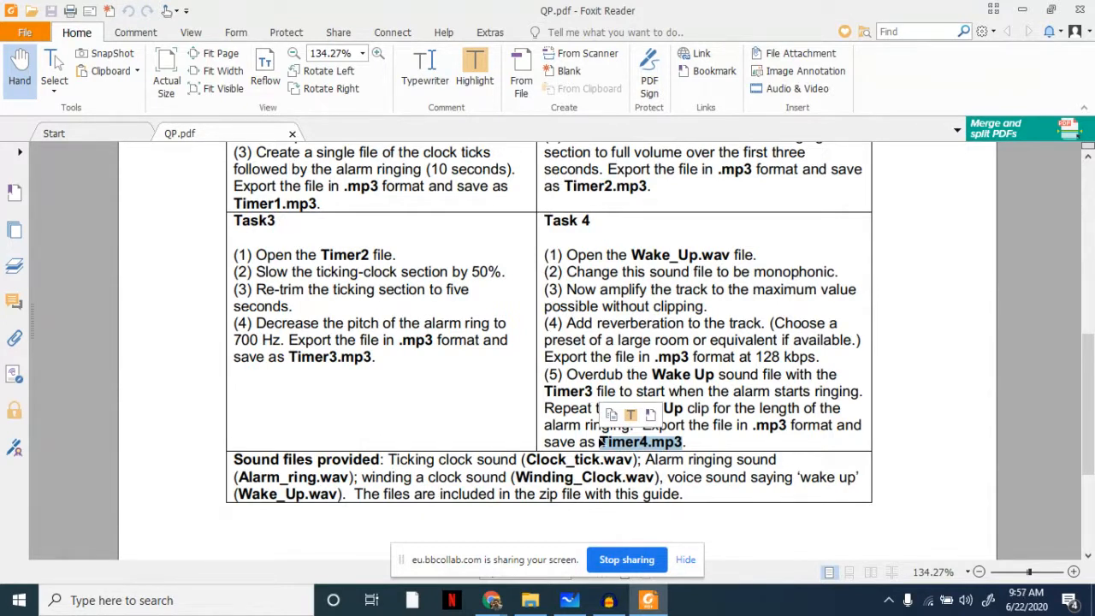
click(1022, 10)
click(856, 79)
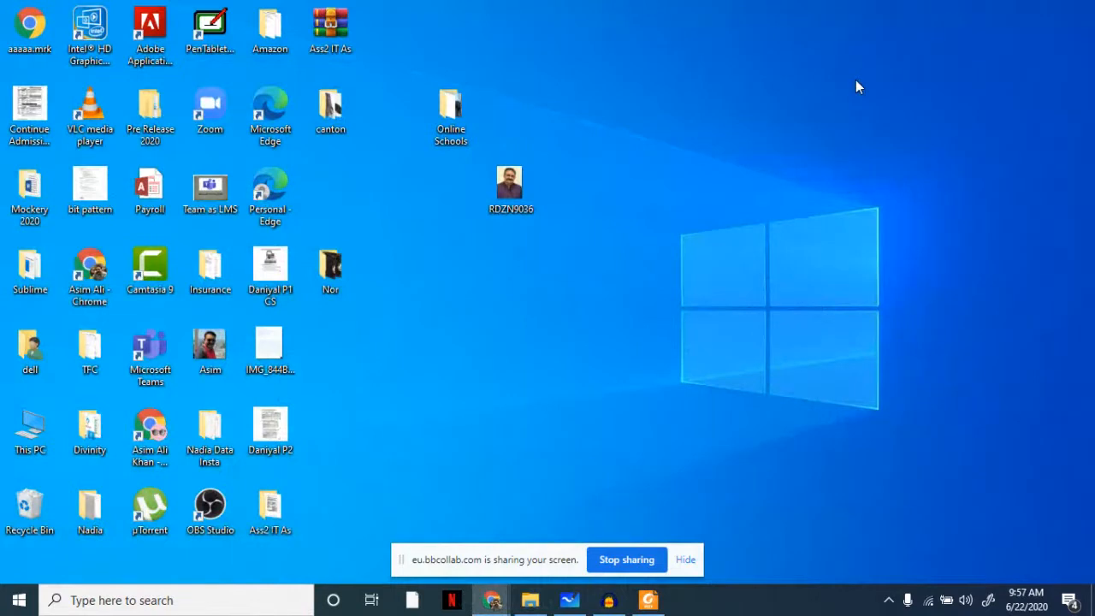
Check the Collaborate session chat in Chrome and switch back to the Audacity project.
mouse_move(615, 604)
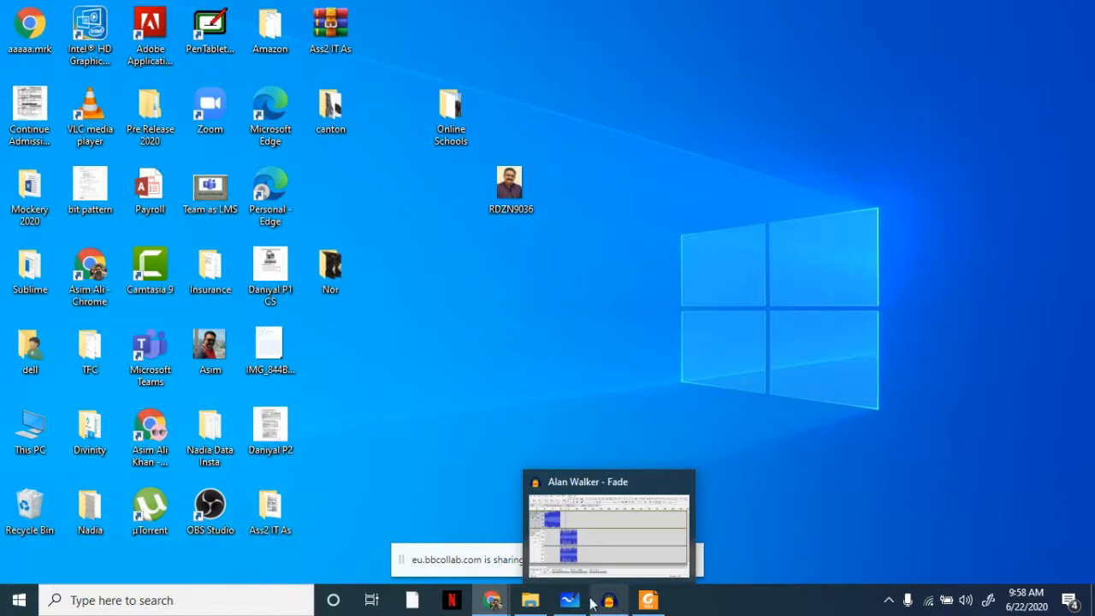
mouse_move(492, 600)
click(420, 530)
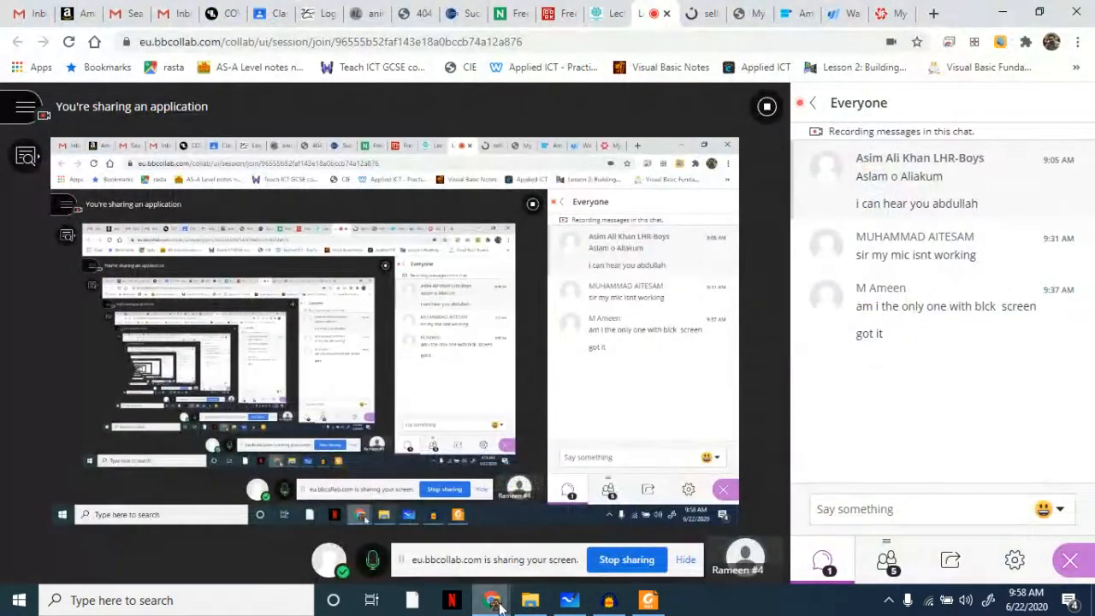
mouse_move(496, 602)
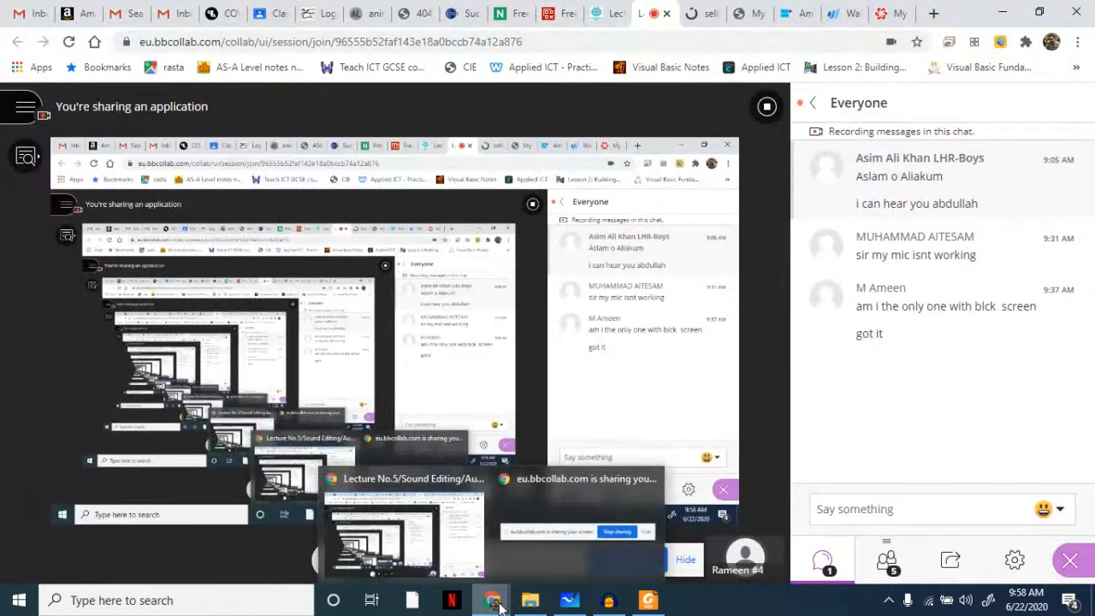
click(607, 603)
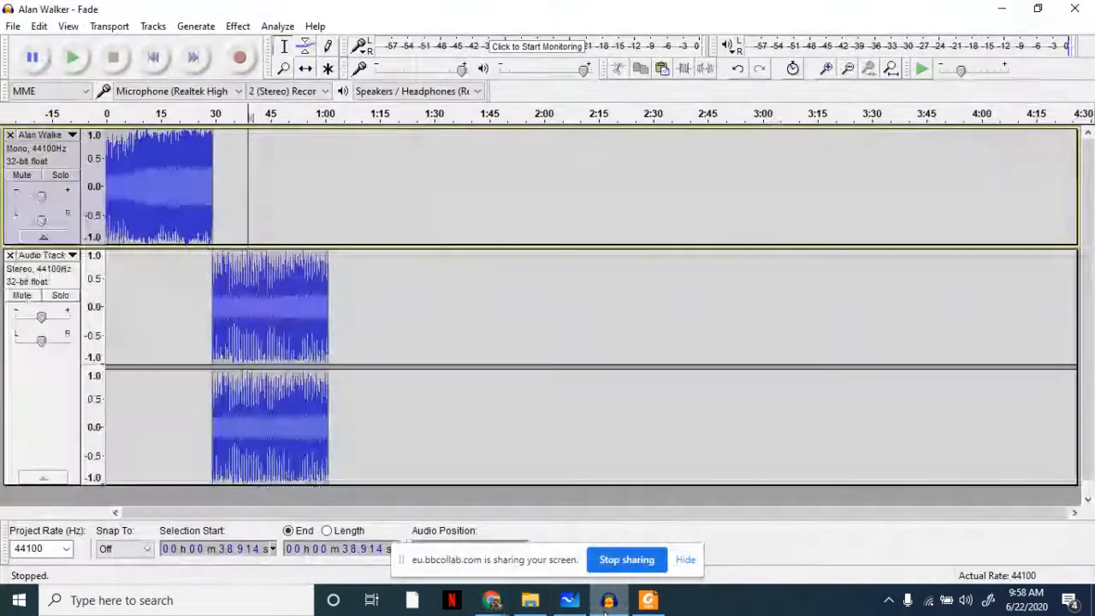
click(607, 601)
mouse_move(530, 603)
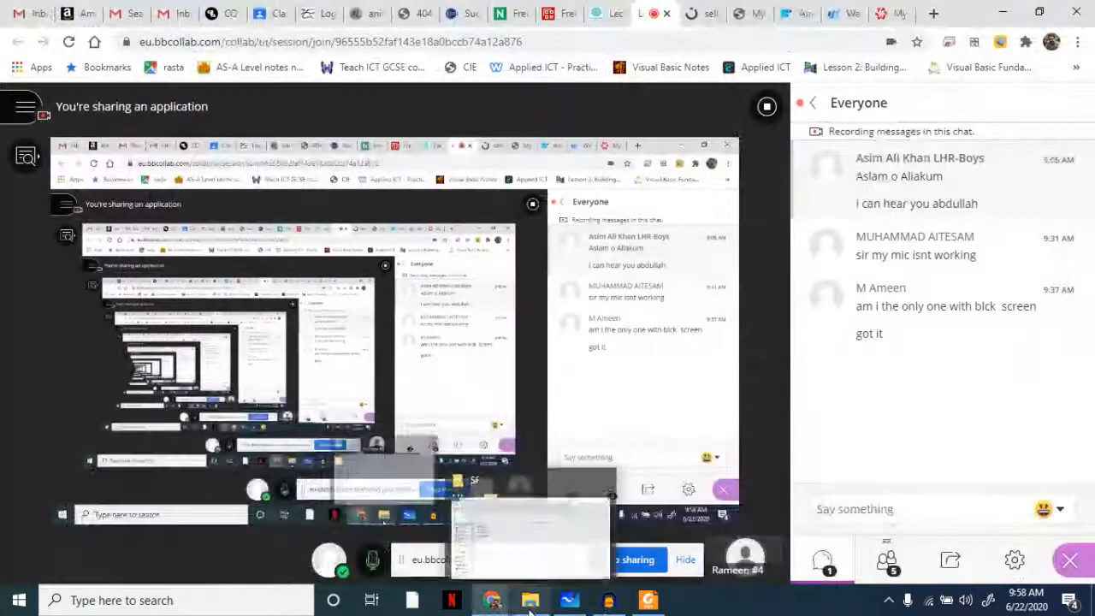
click(622, 605)
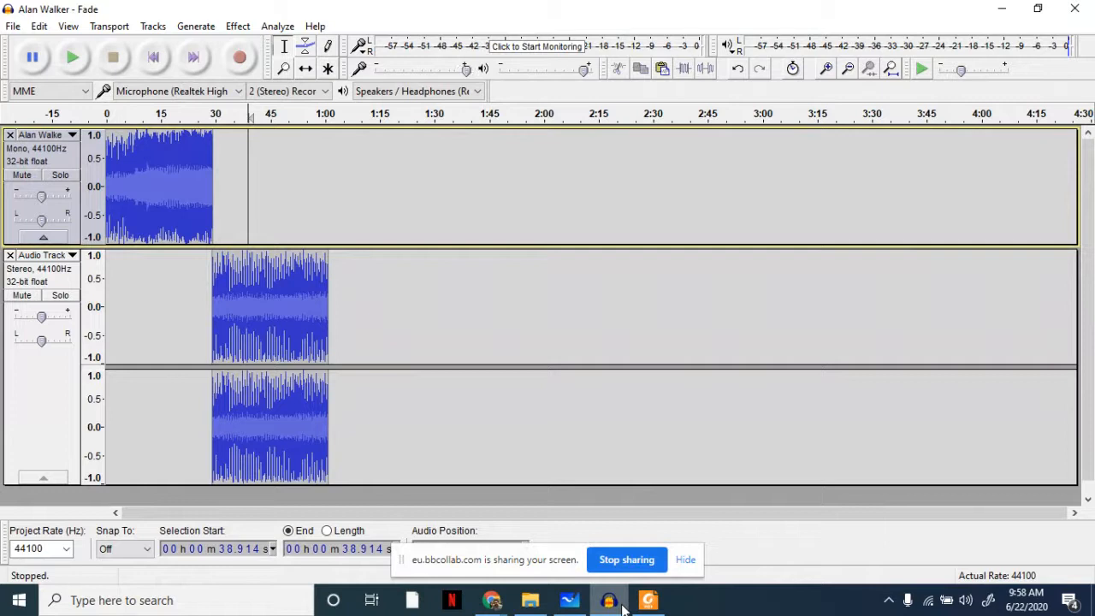
Check the Collaborate session chat in Chrome, switch back to Audacity, and remove the stereo Audio Track.
click(1015, 9)
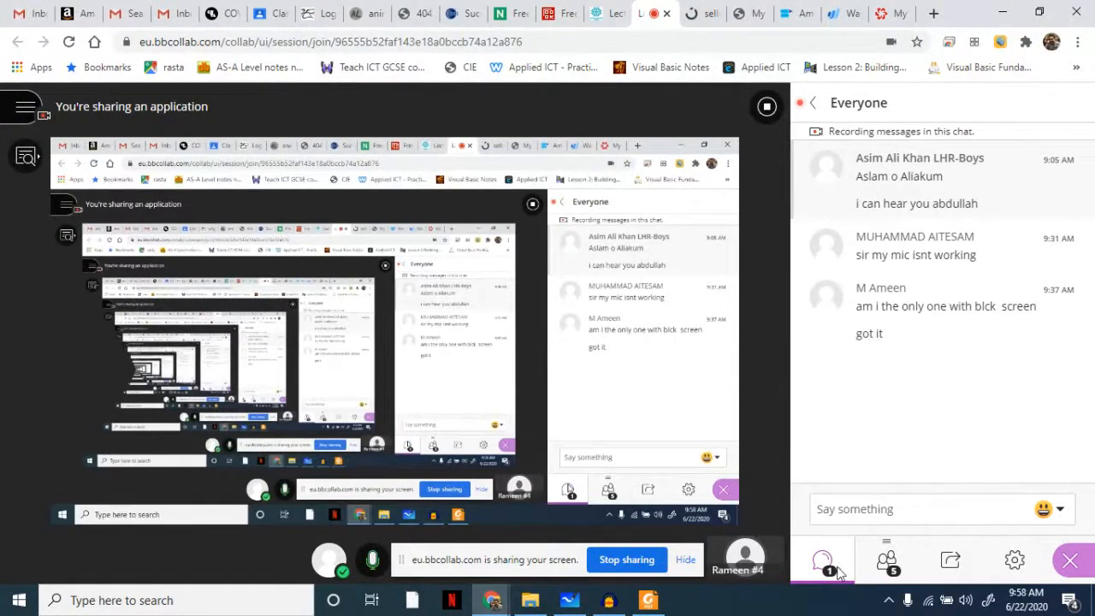
click(621, 604)
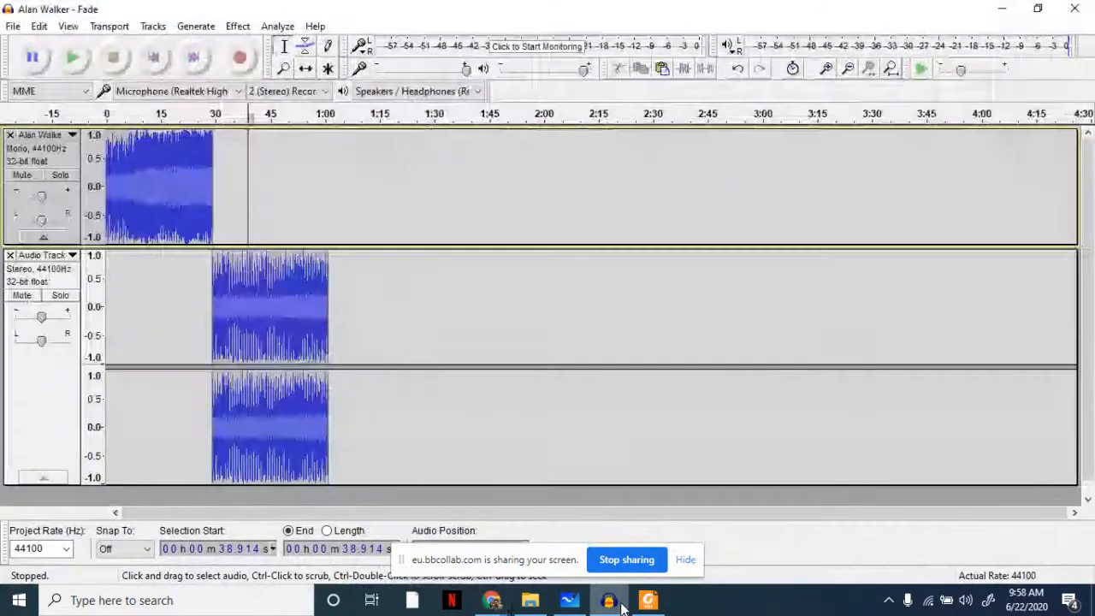
click(12, 255)
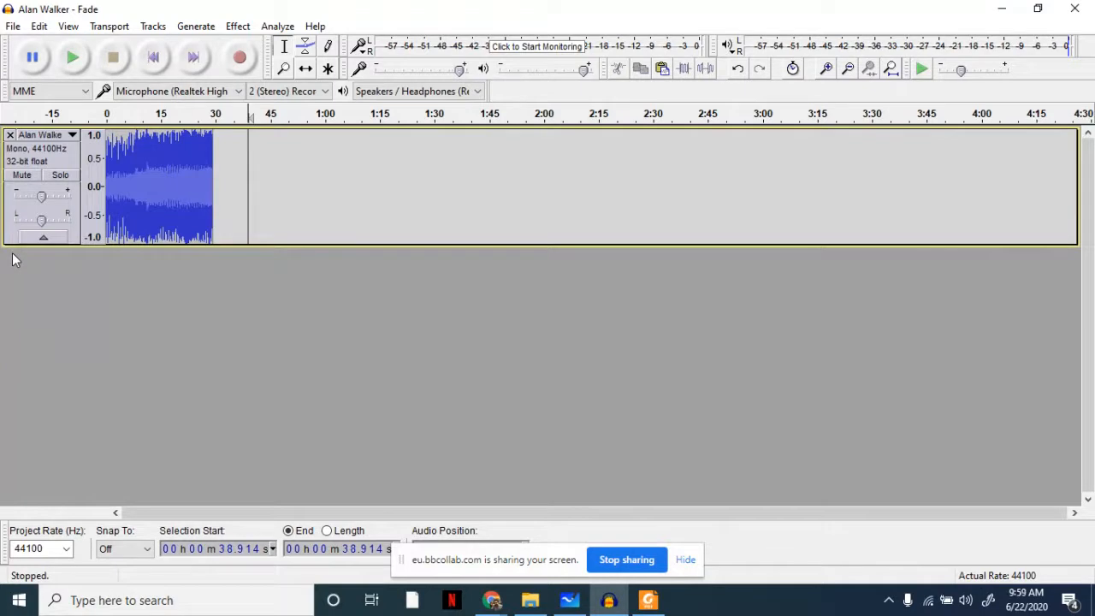
Place the cursor at the start of the Alan Walker track and try to redraw its samples with the Draw tool.
click(106, 173)
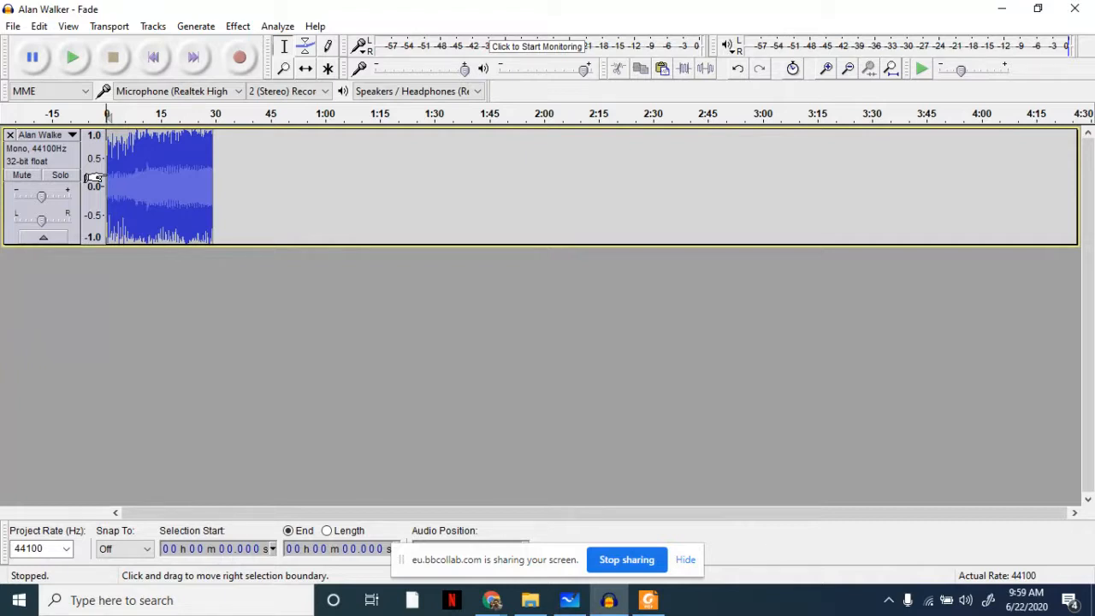
click(329, 48)
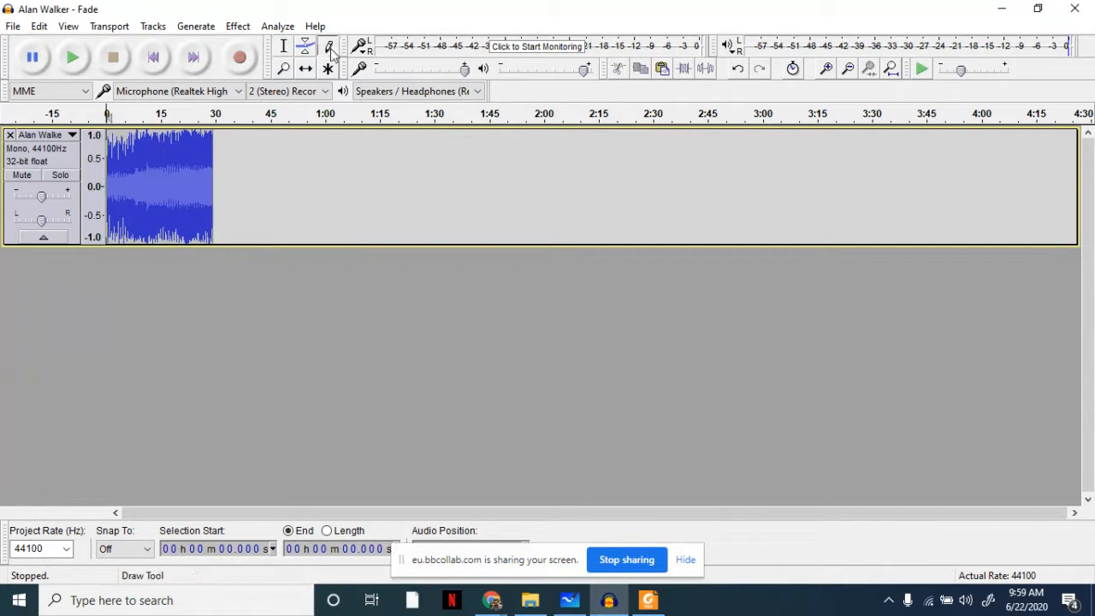
click(136, 183)
click(686, 302)
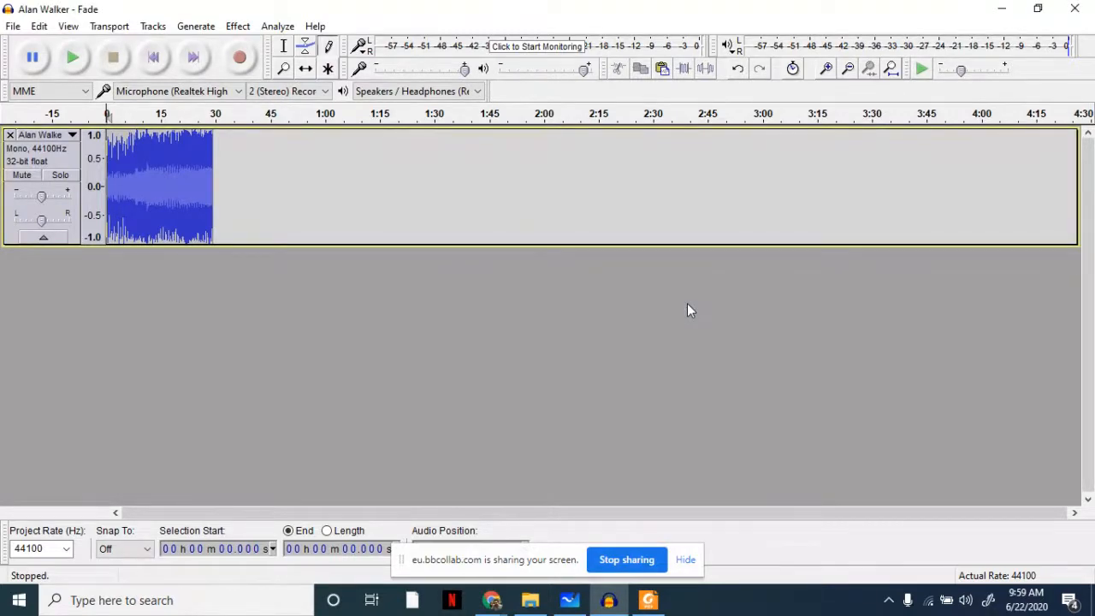
Try to redraw the waveform samples around 6.83 s with the Draw tool.
click(288, 69)
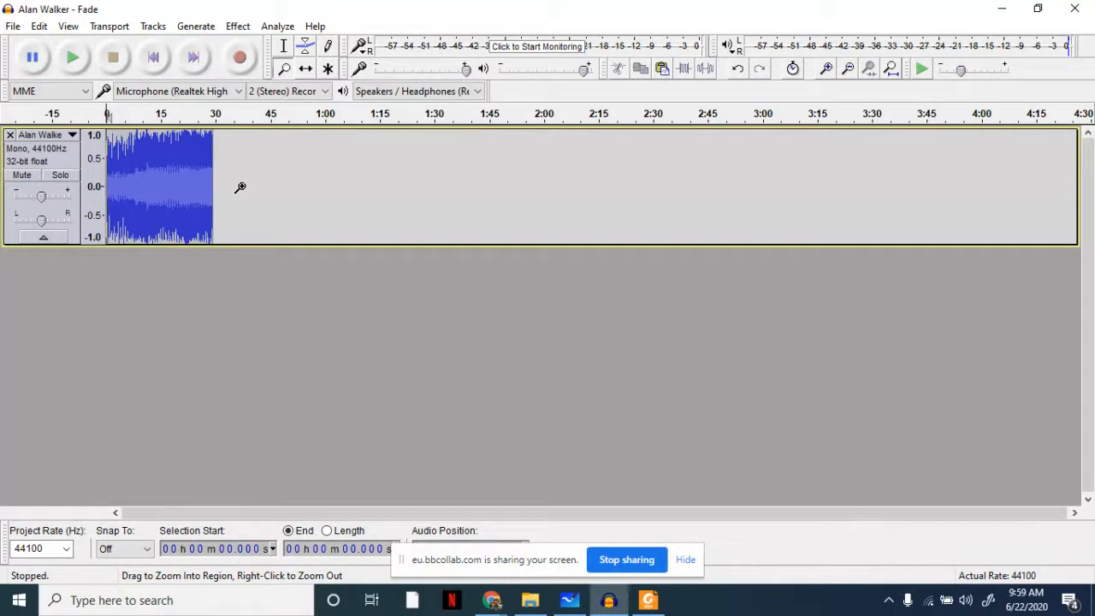
click(122, 182)
click(123, 182)
click(120, 180)
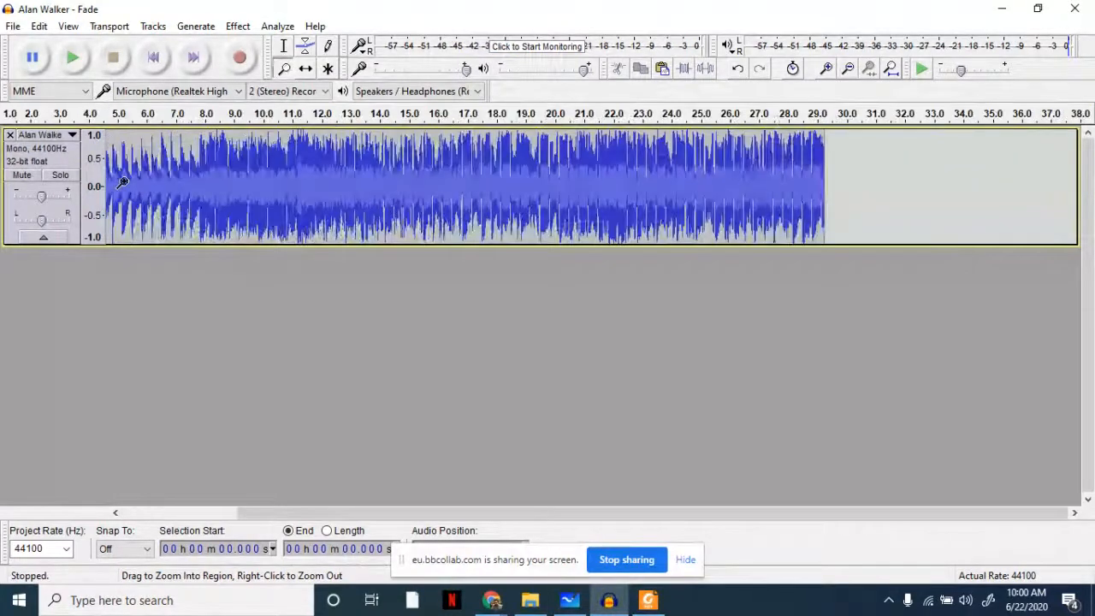
click(168, 171)
click(169, 171)
click(168, 171)
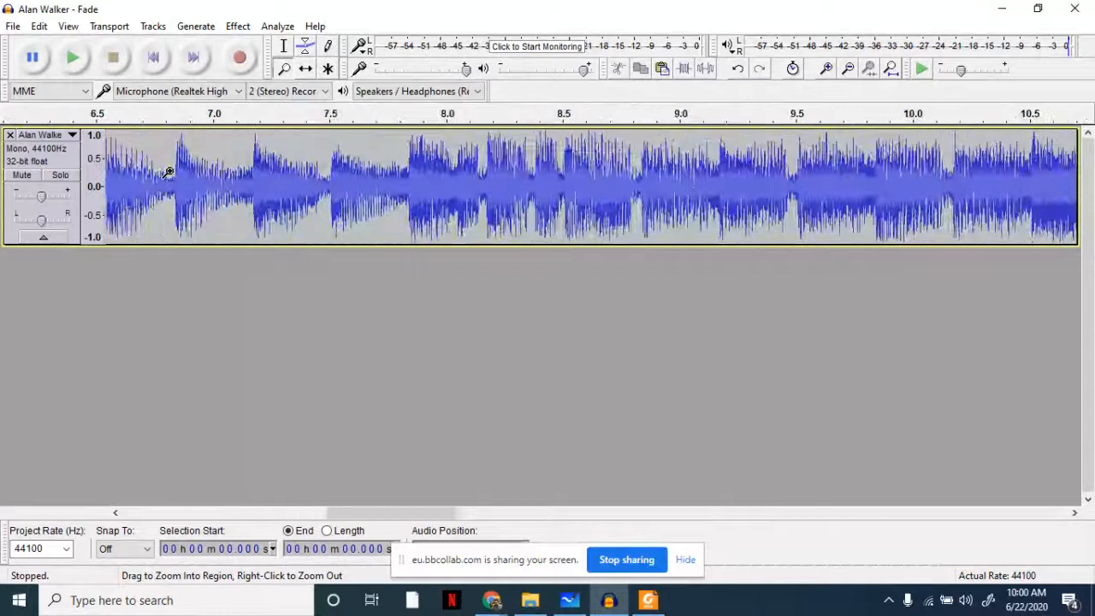
click(169, 171)
click(168, 171)
click(169, 171)
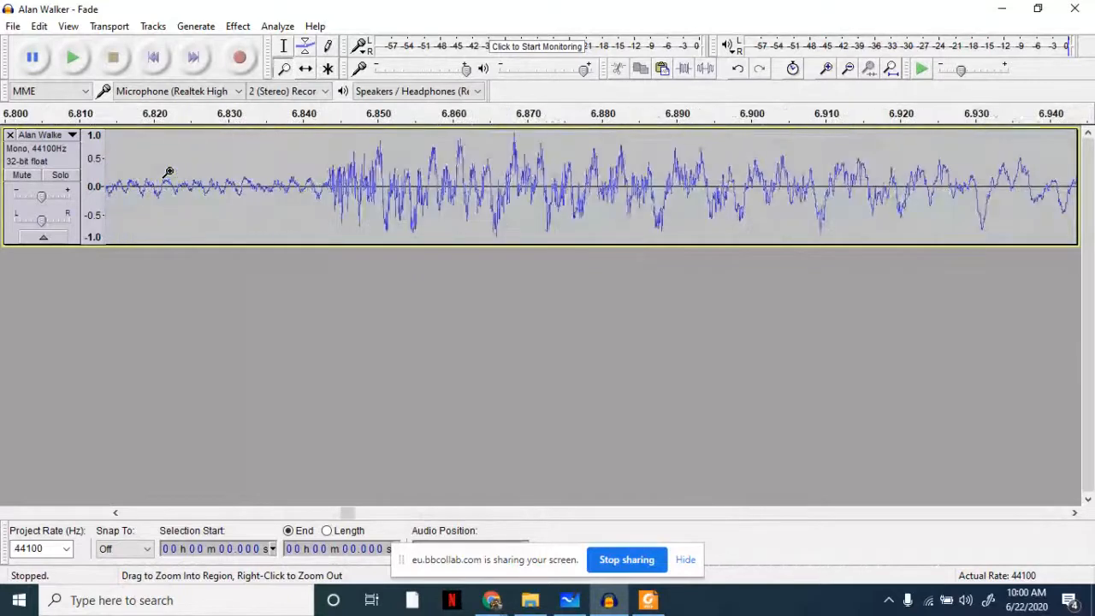
click(169, 171)
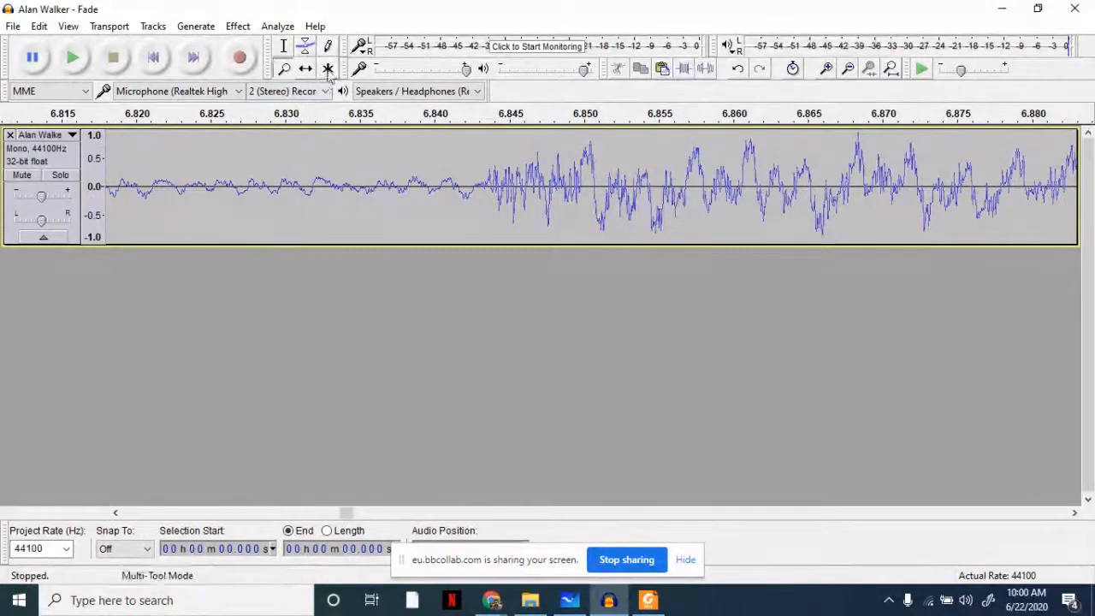
click(328, 46)
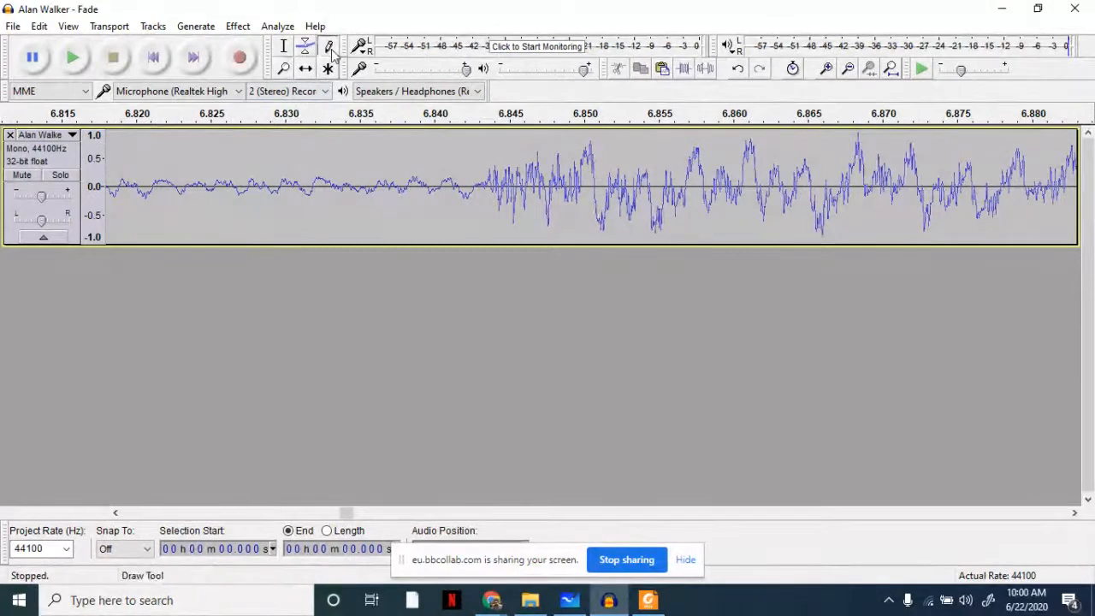
click(285, 178)
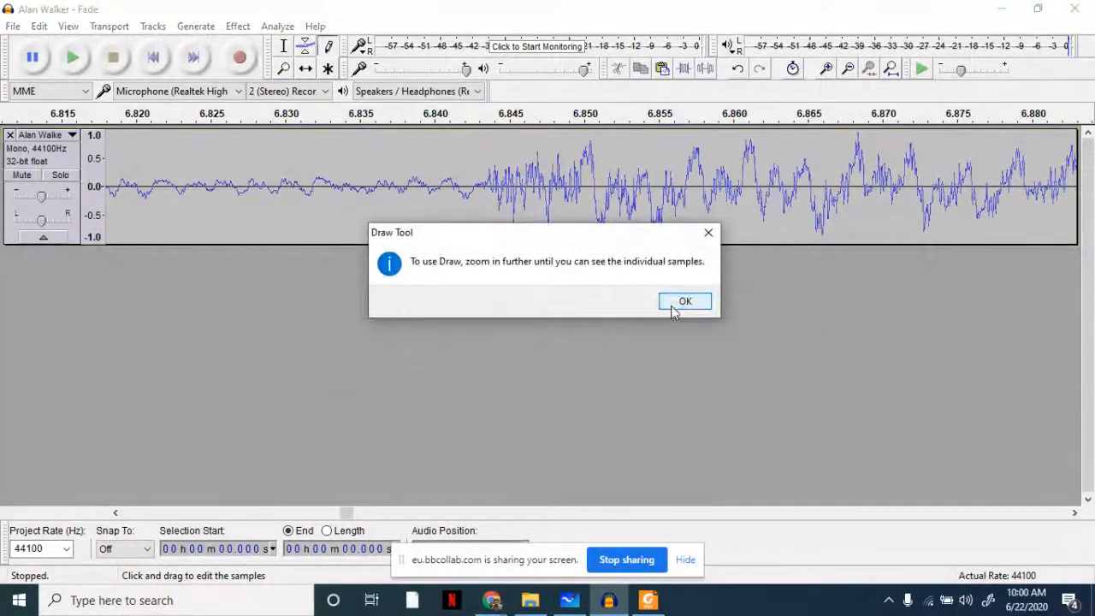
click(685, 302)
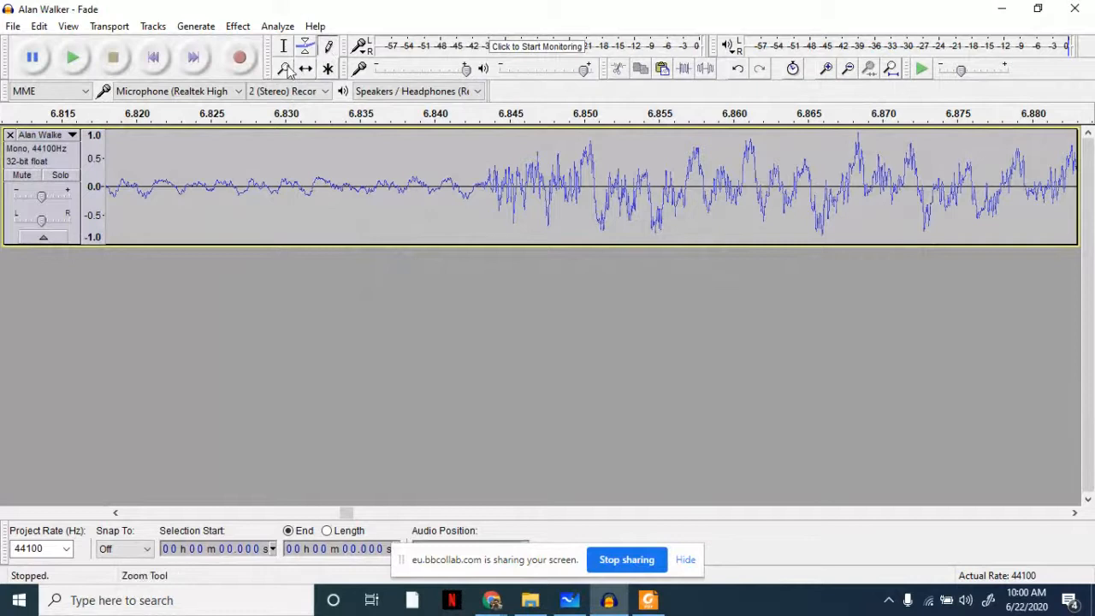
Redraw individual samples between about 6.8299 and 6.8311 s with the Draw tool, raising spikes up to 1.0 and pulling one down to about -0.5.
click(286, 70)
click(283, 193)
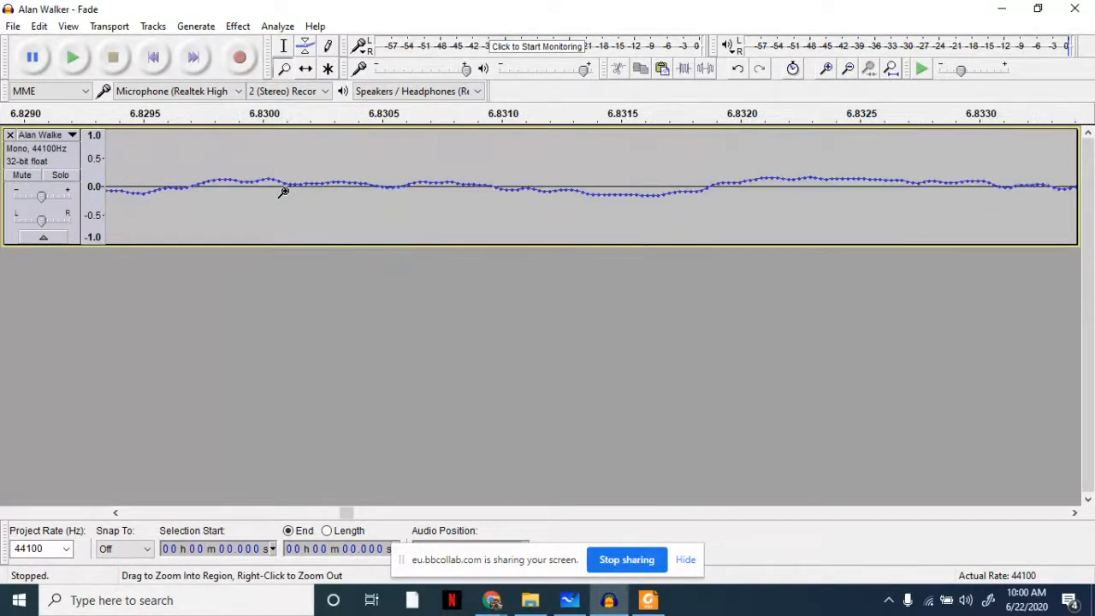
click(283, 193)
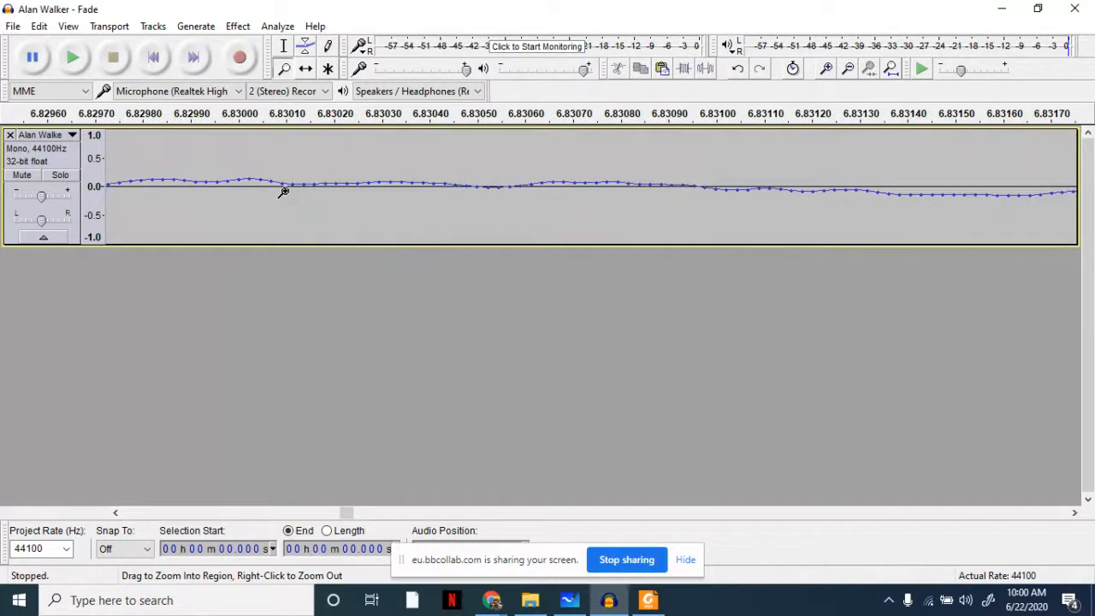
click(327, 45)
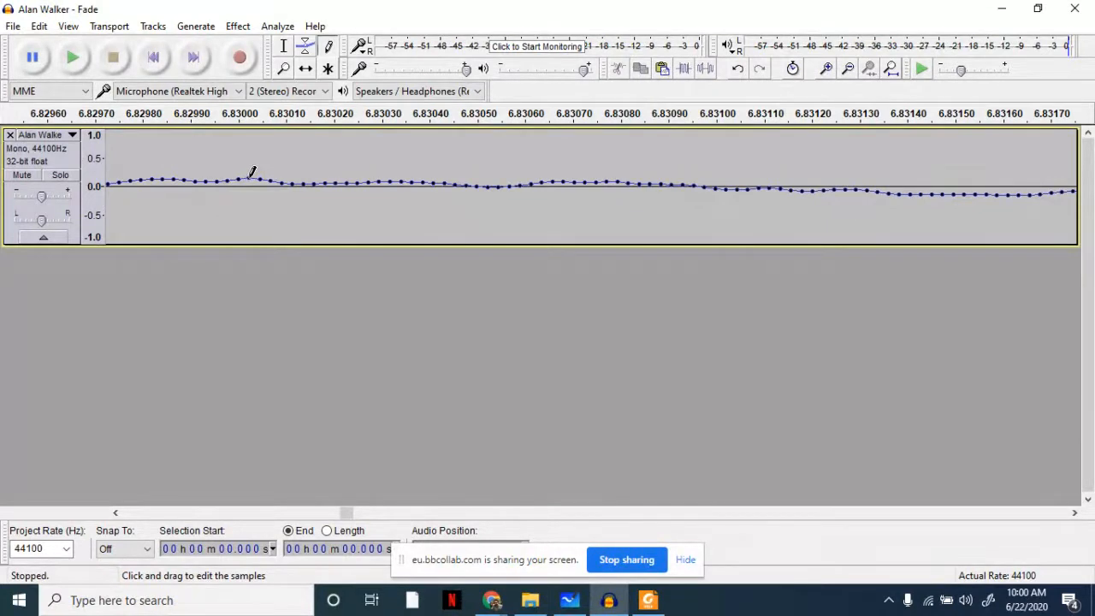
drag(249, 178, 248, 168)
mouse_move(260, 179)
mouse_down()
mouse_move(260, 156)
mouse_move(258, 183)
mouse_up()
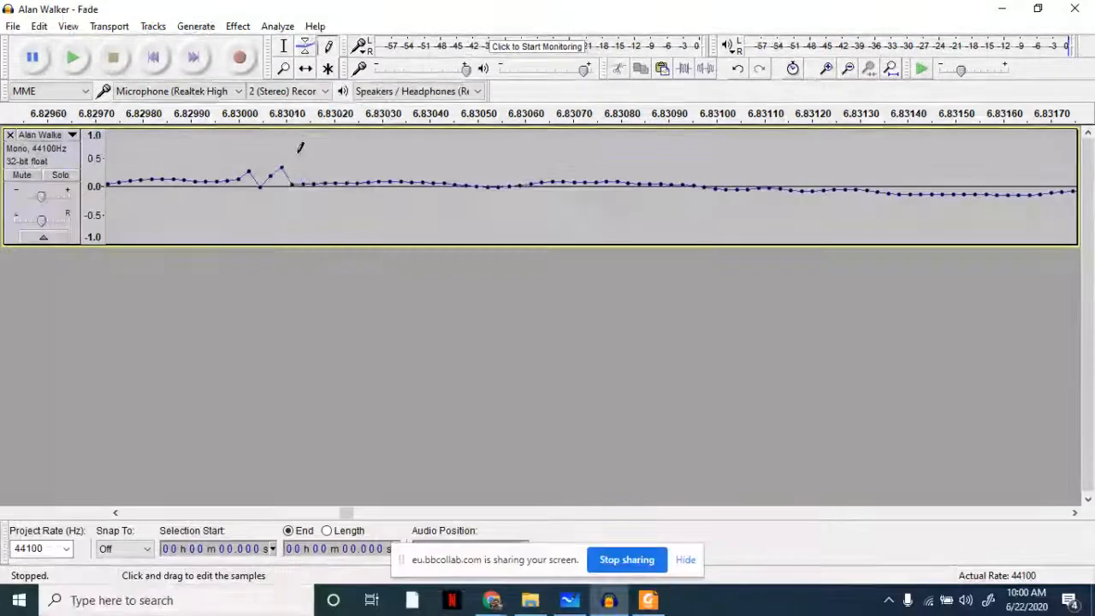
click(297, 149)
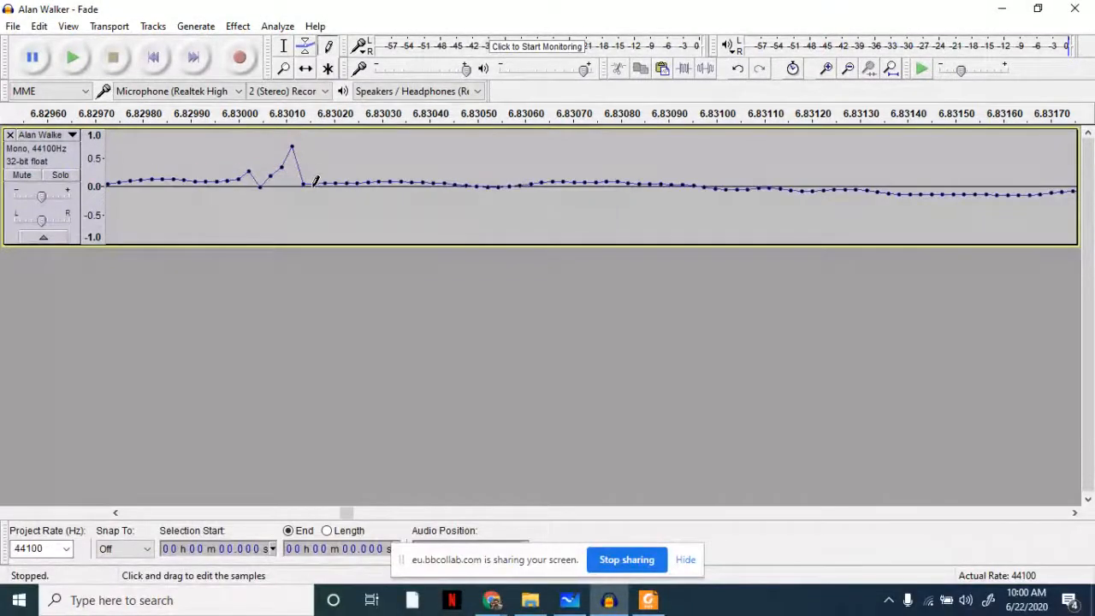
drag(315, 184, 321, 143)
click(358, 146)
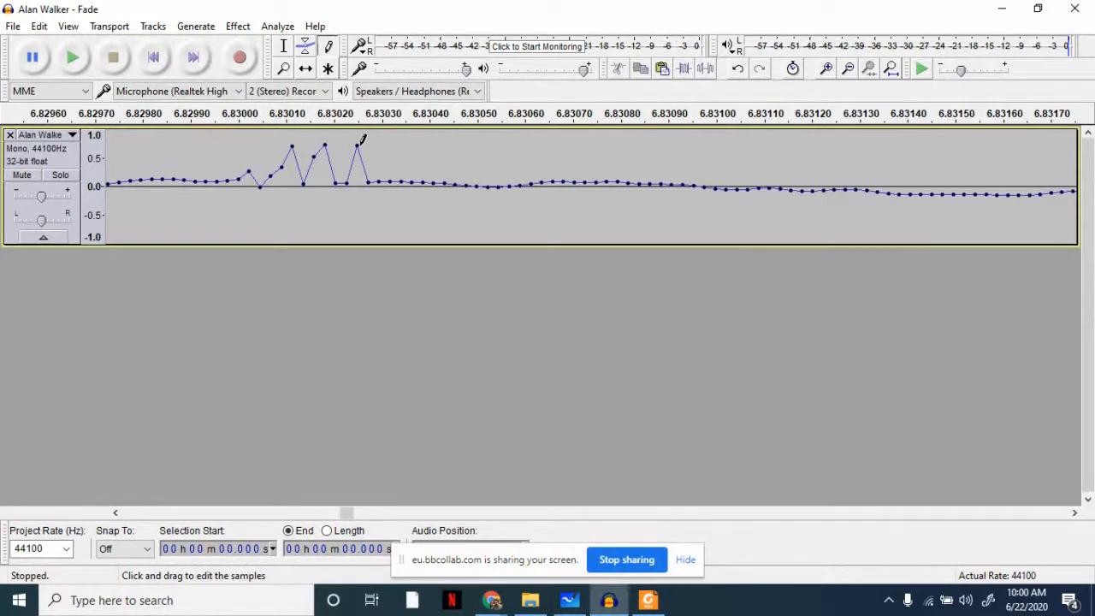
drag(390, 181, 391, 129)
drag(423, 179, 442, 114)
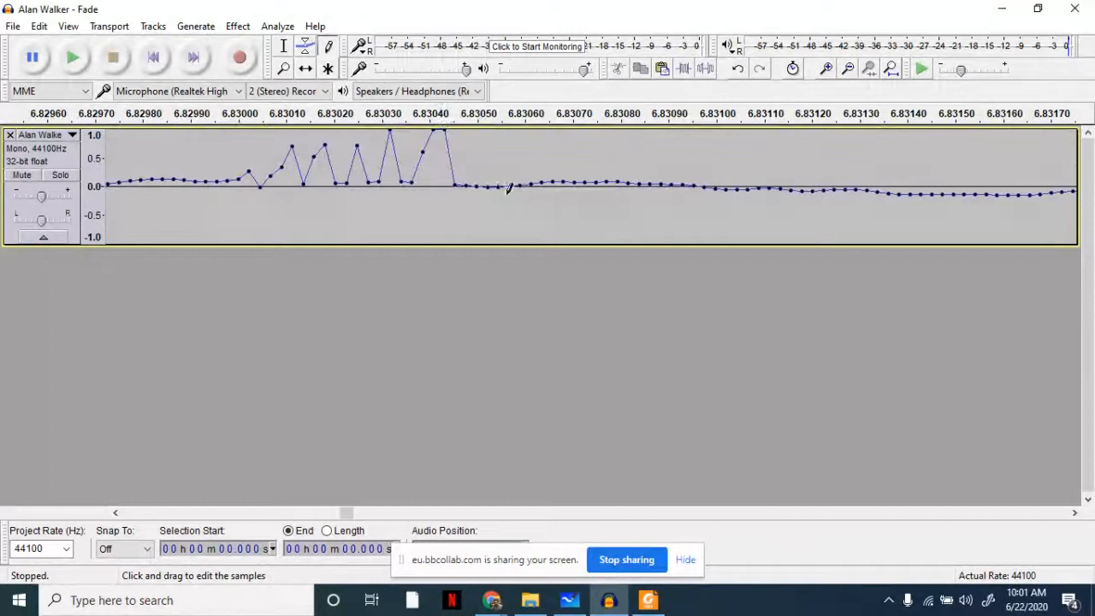
drag(497, 186, 499, 128)
drag(555, 182, 556, 100)
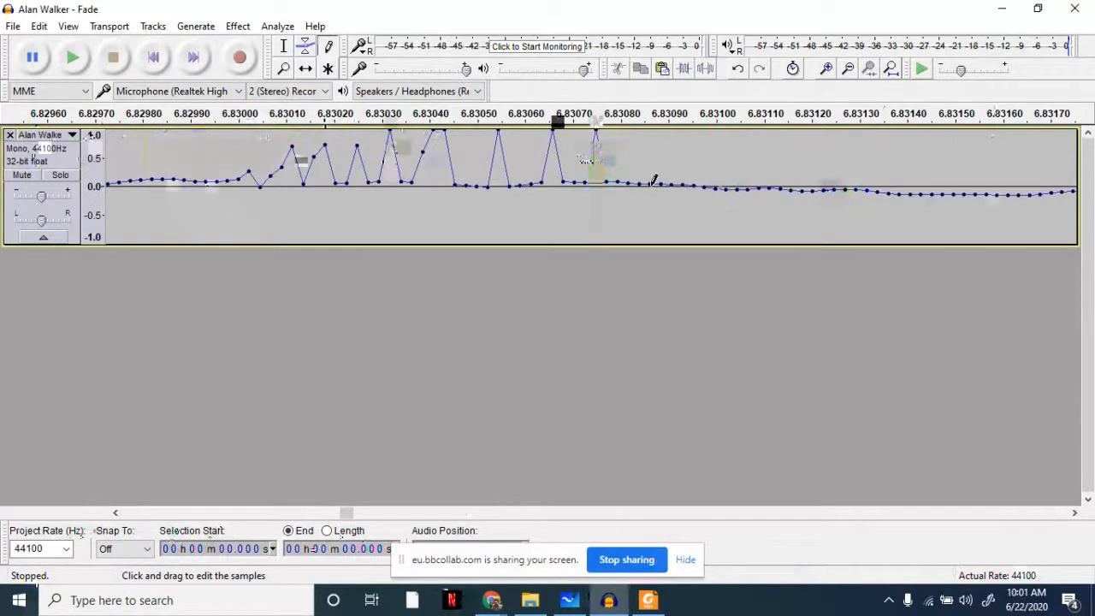
mouse_move(653, 180)
mouse_down()
mouse_move(752, 185)
mouse_move(759, 131)
mouse_up()
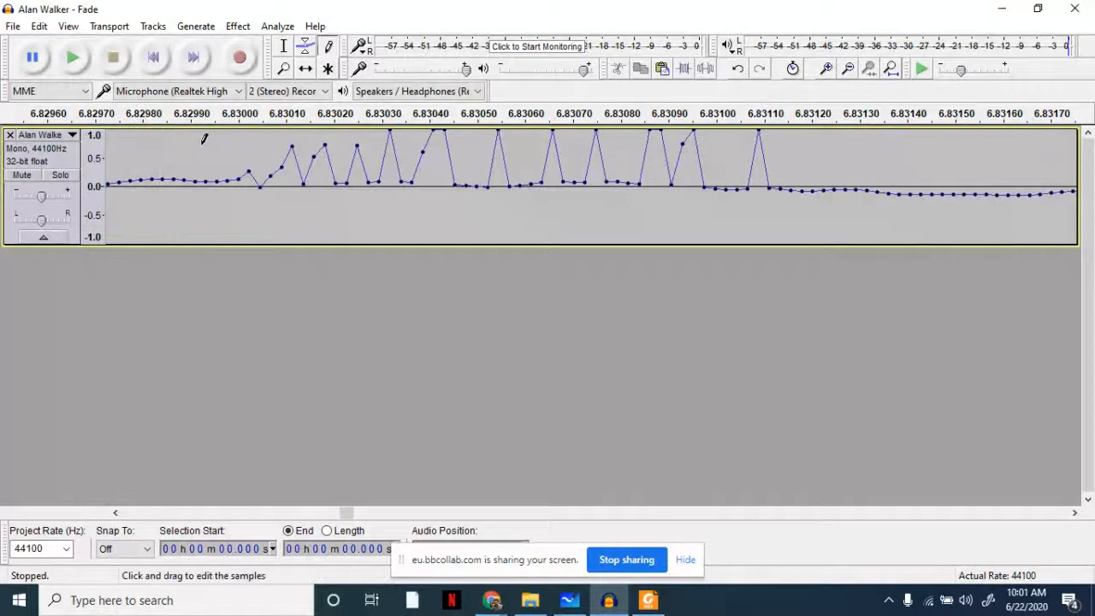
click(203, 214)
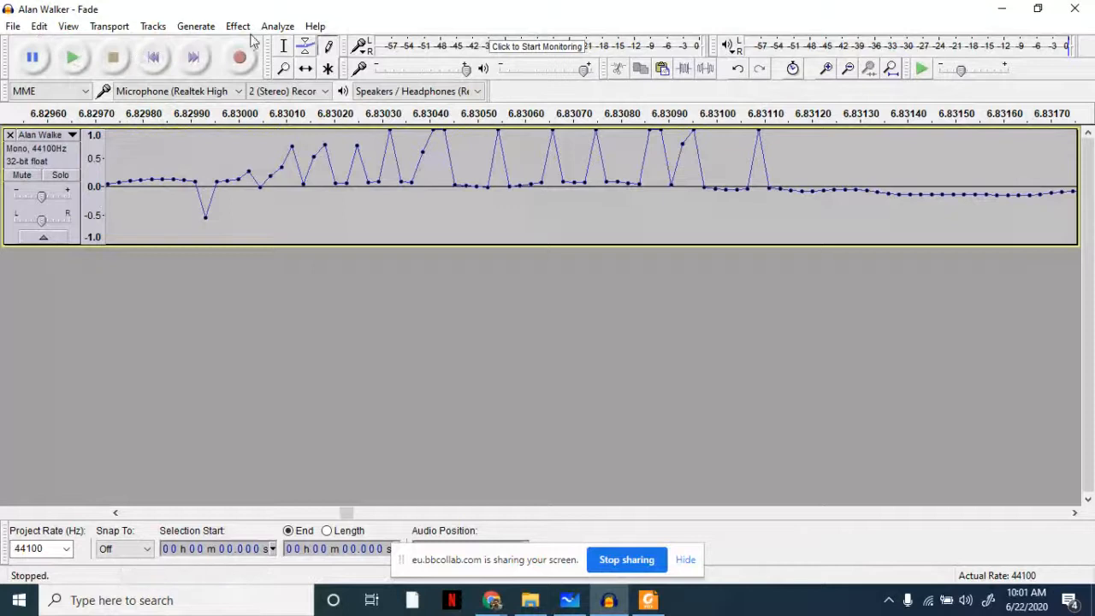
Play the edited audio from 6.830 s with the Selection tool active, and stop playback.
click(288, 51)
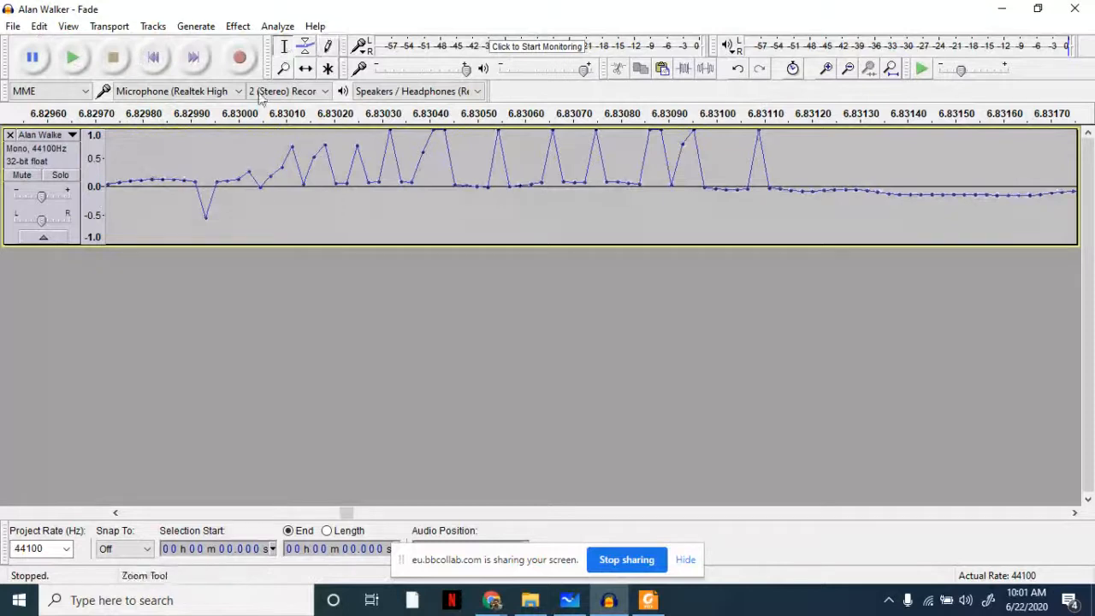
click(109, 177)
key(space)
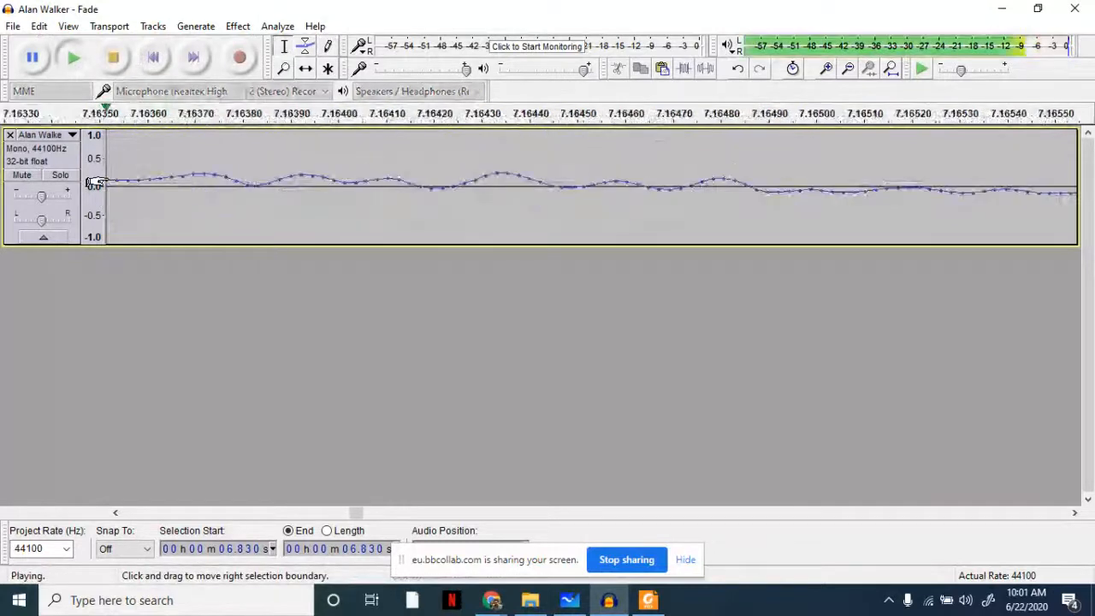
key(space)
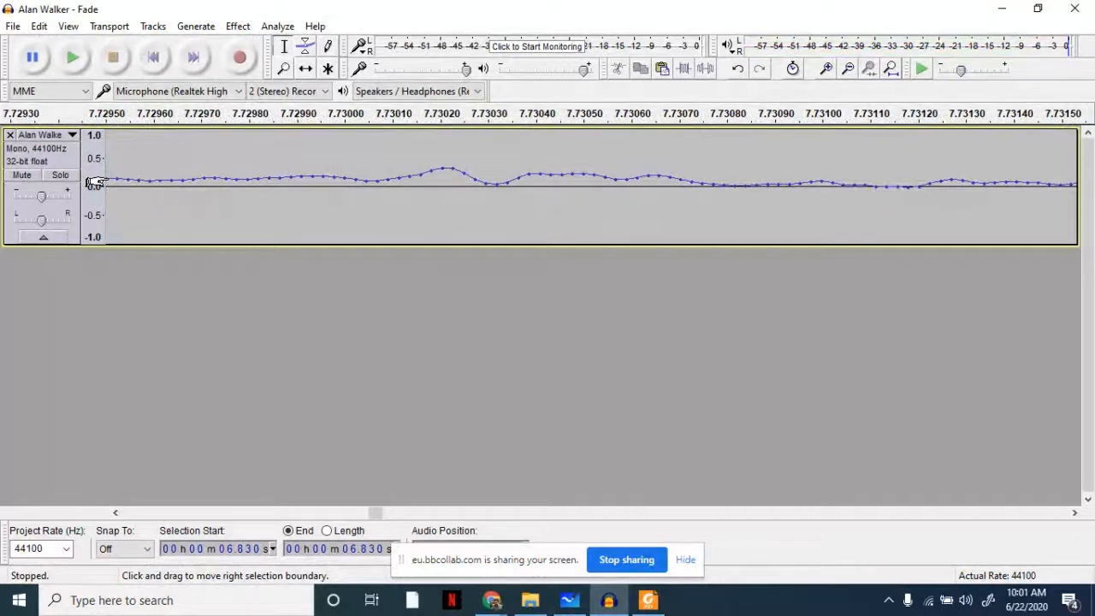
drag(133, 175, 3, 142)
Set the Play-at-Speed value to its minimum and play the track normally from about 7.716 s, stopping after a few seconds.
click(164, 182)
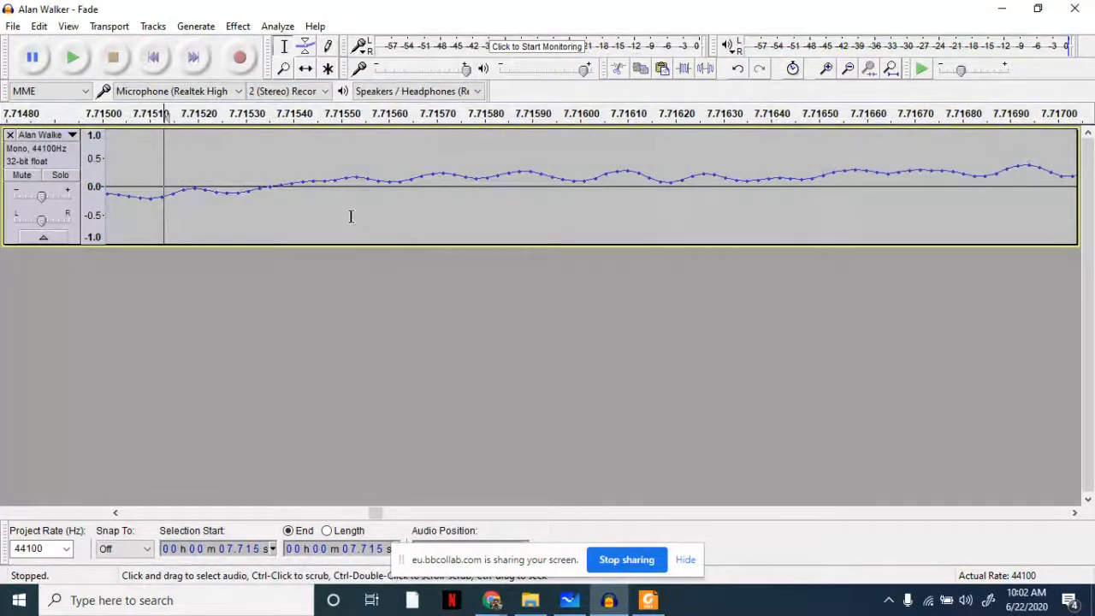
click(353, 216)
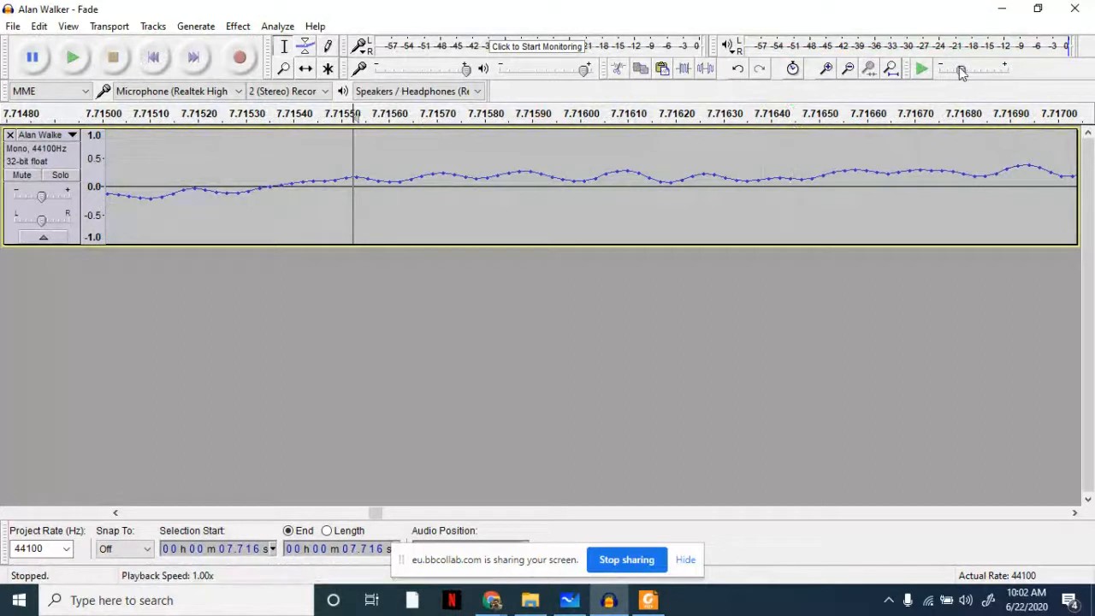
drag(961, 72, 939, 72)
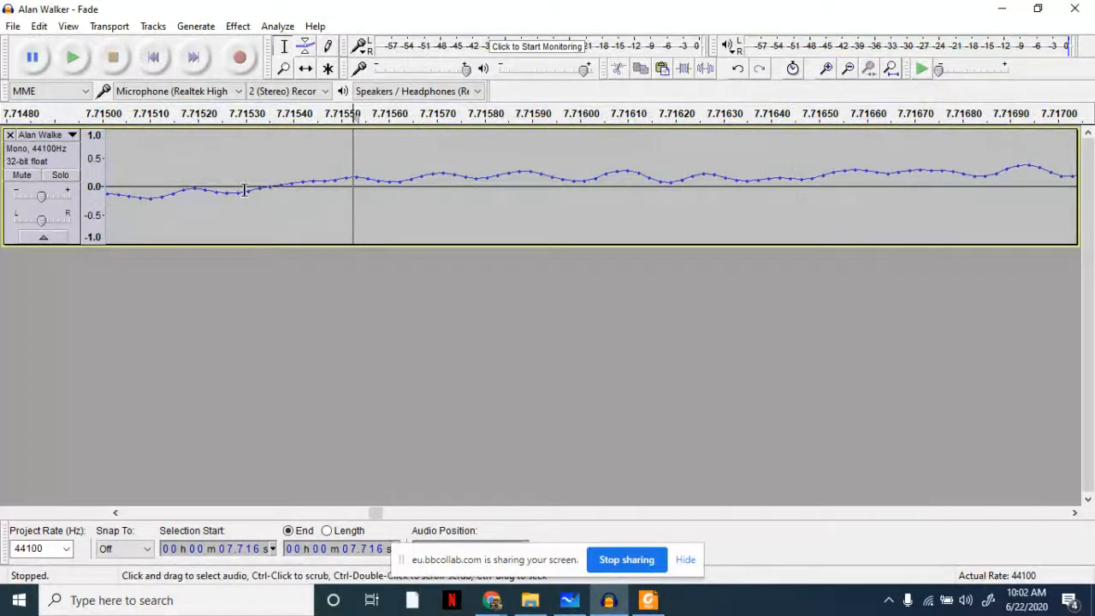
key(space)
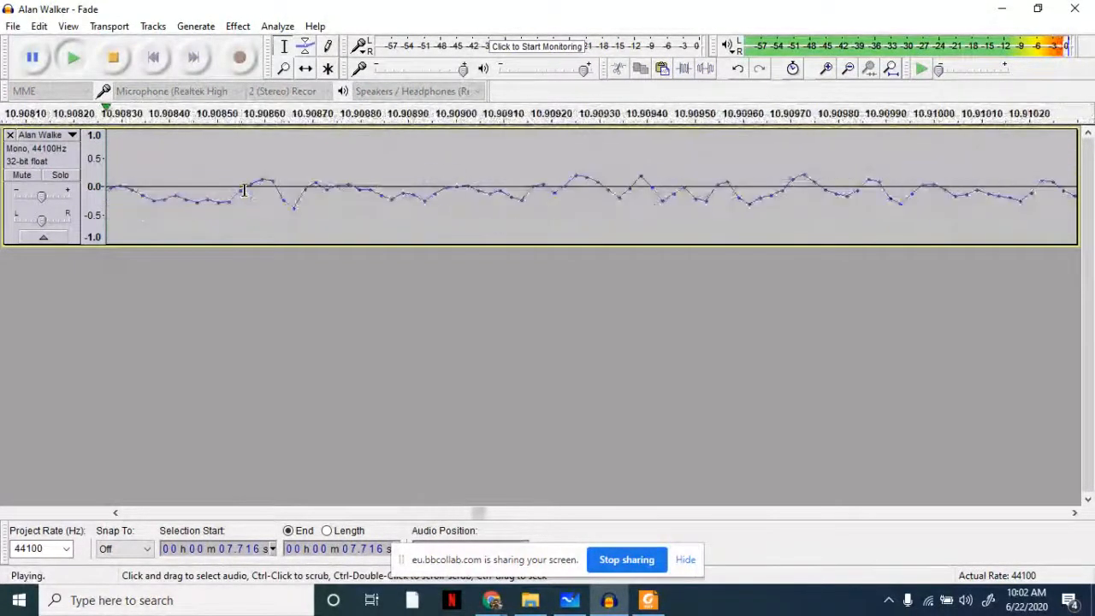
key(space)
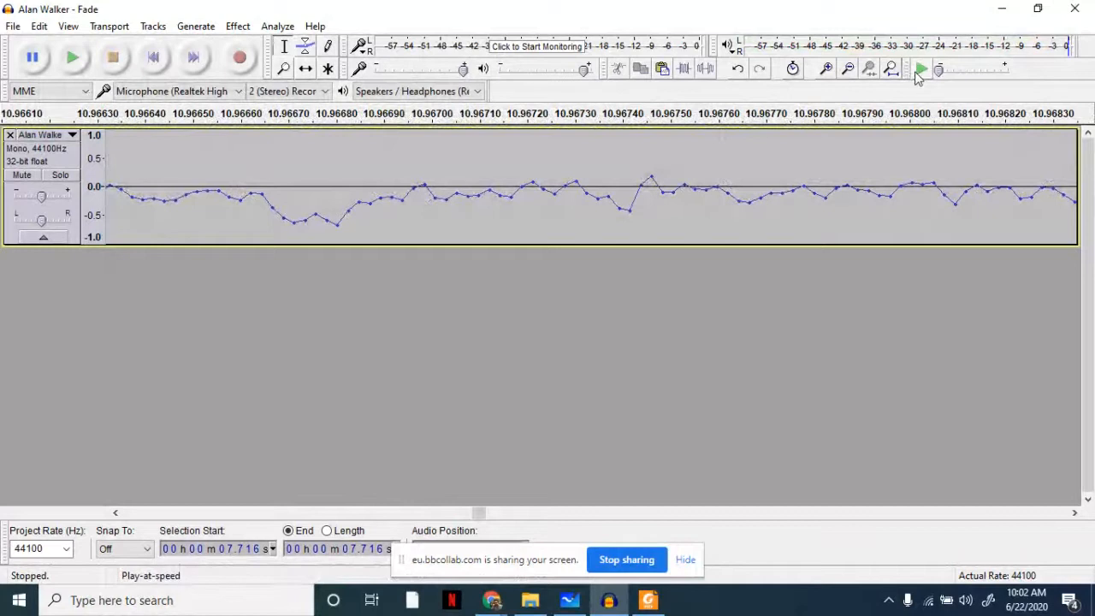
Play the track at the reduced speed from 7.716 s, raise the playback speed while listening, and stop.
click(917, 73)
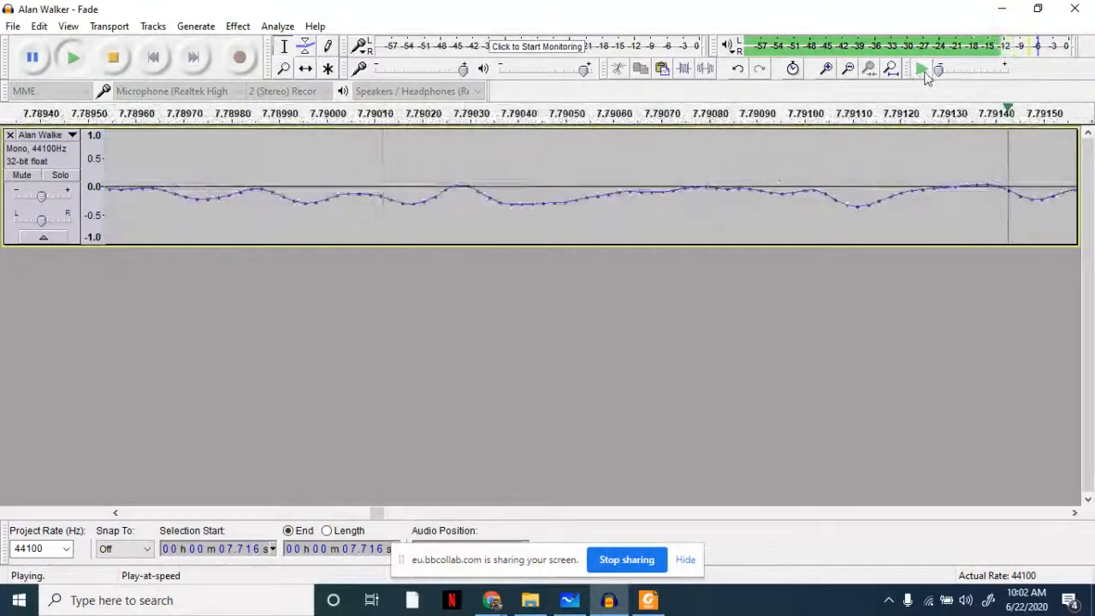
drag(941, 77, 953, 77)
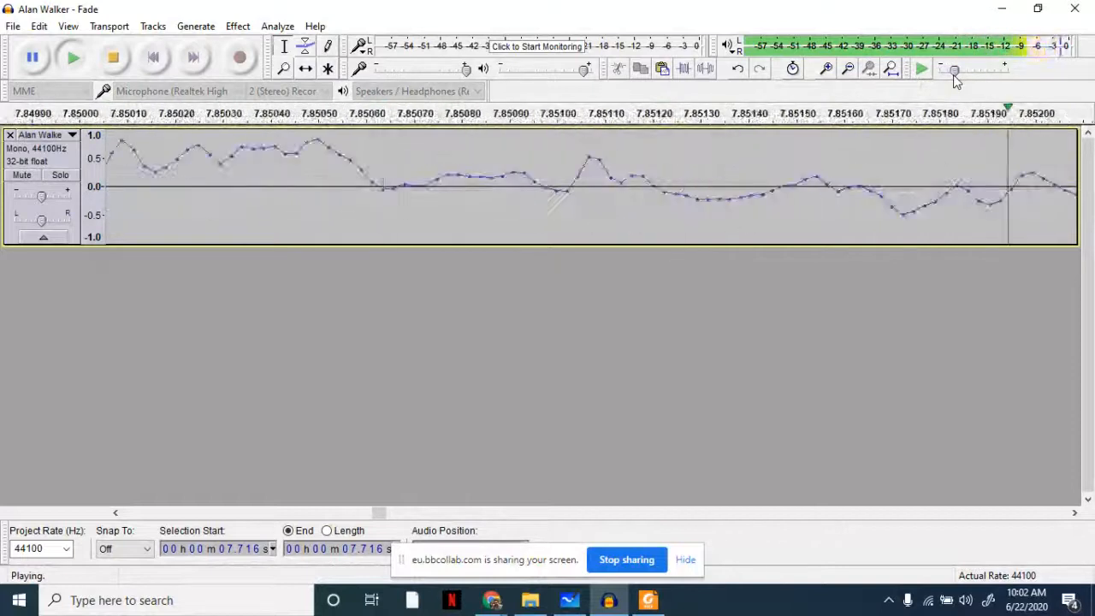
key(space)
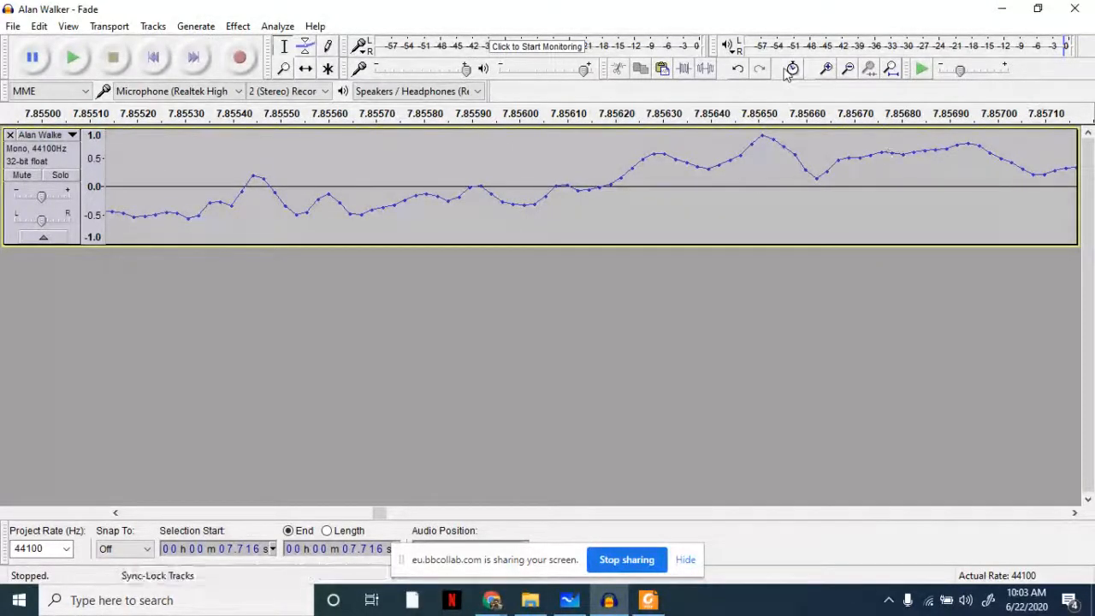
Remove the edited Alan Walker track and import the Alan Walker - Fade audio file again from the Mission Sound folder.
click(717, 237)
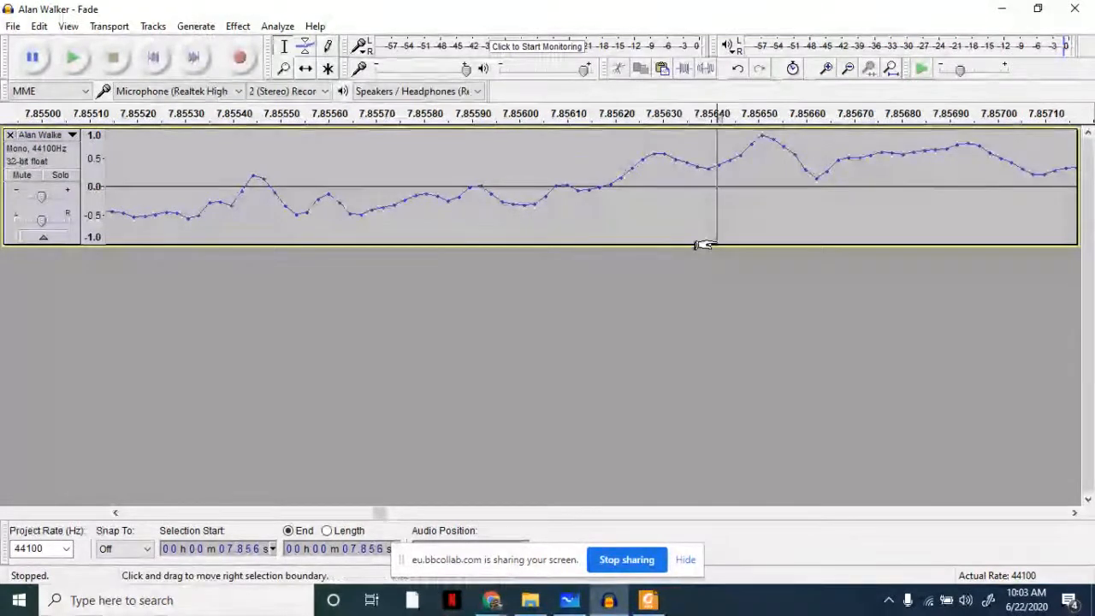
click(11, 135)
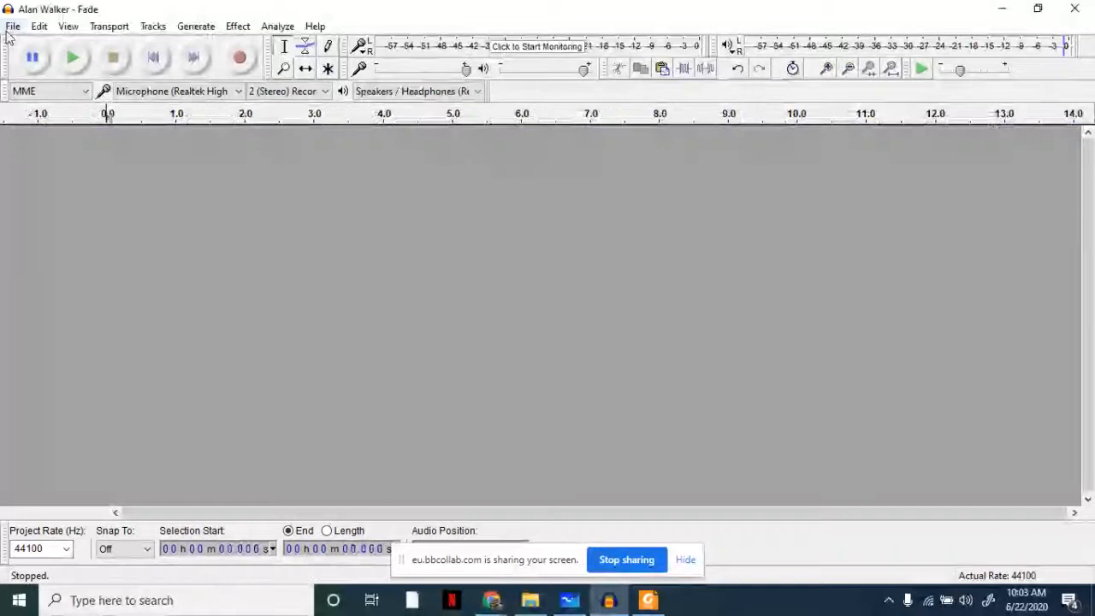
click(13, 25)
mouse_move(83, 221)
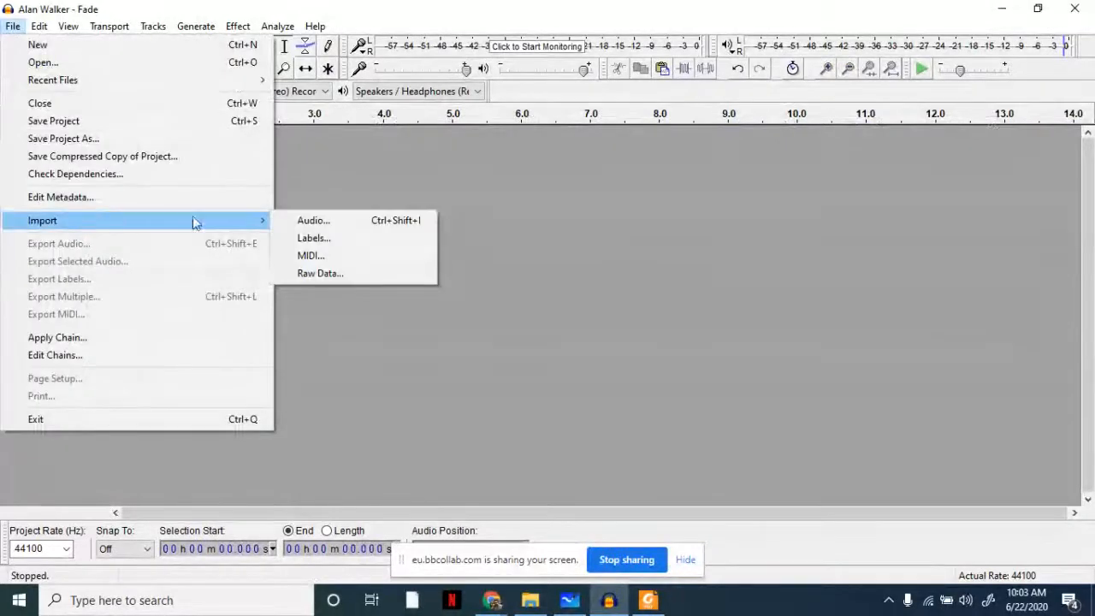
click(310, 220)
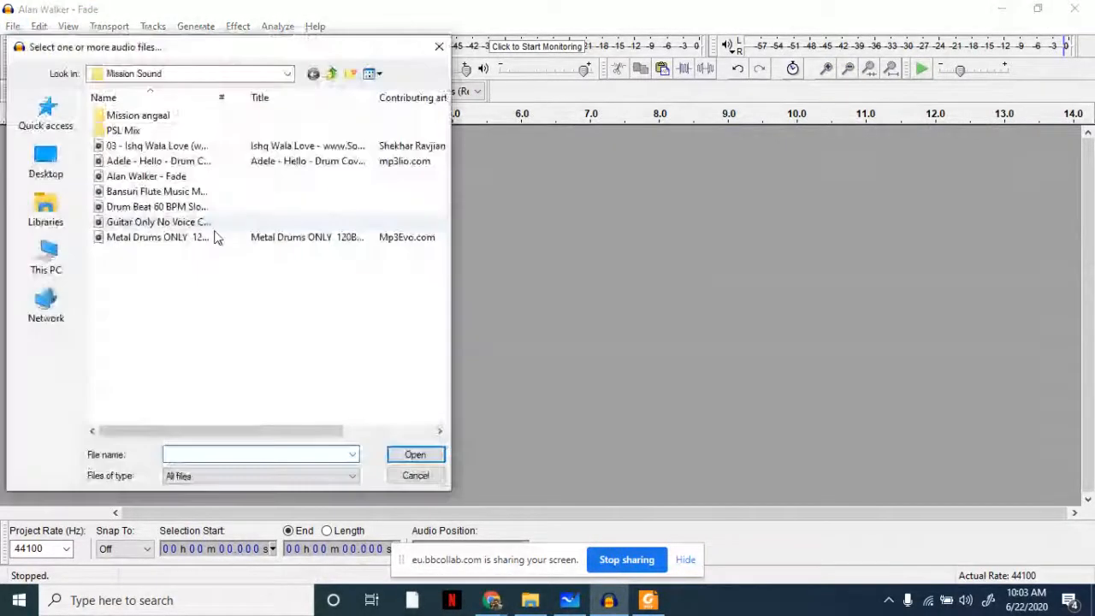
double_click(114, 175)
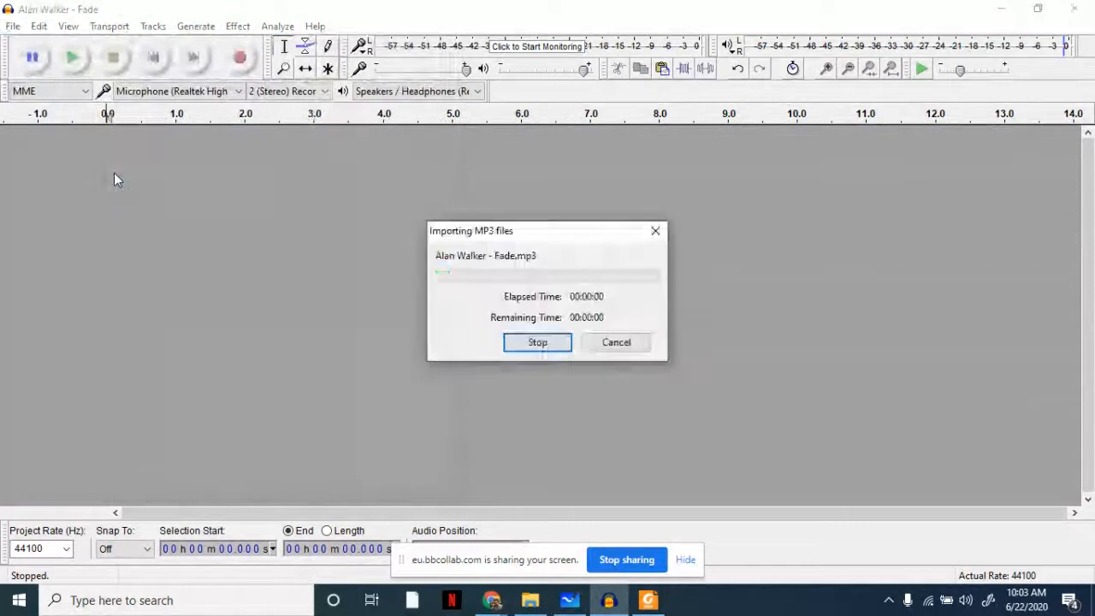